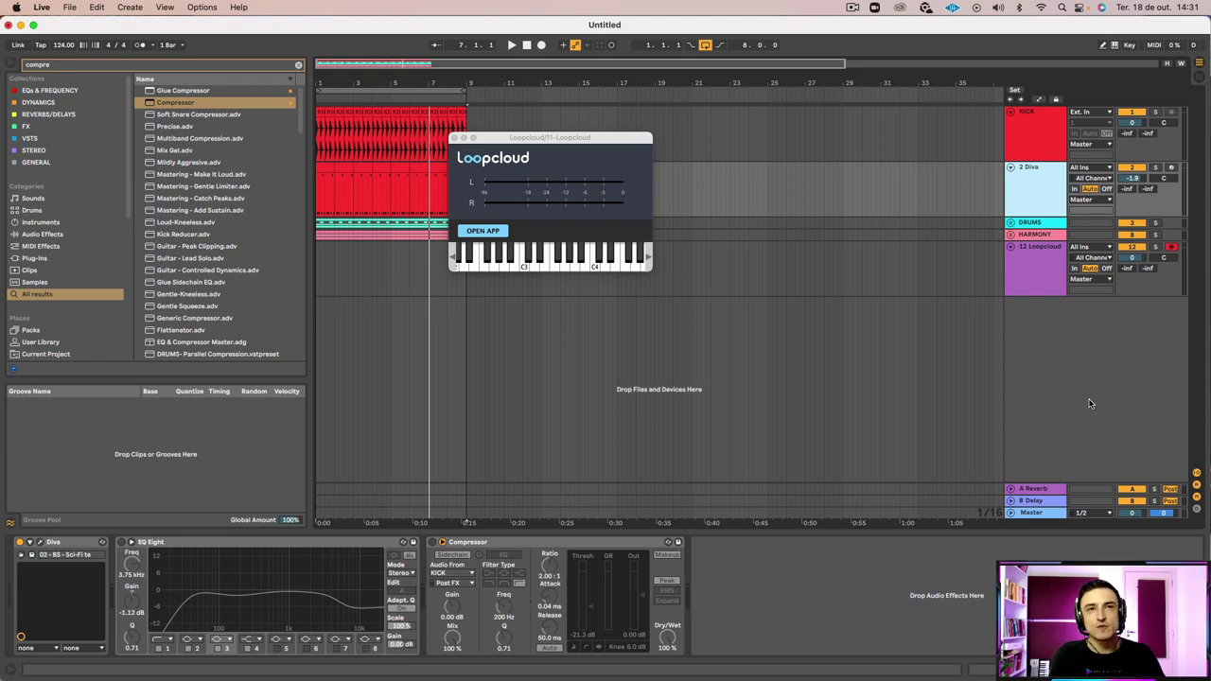
Close the Loopcloud plug-in window to clear the arrangement
{"action": "left_click", "coordinate": [453, 138]}
{"action": "left_click_drag", "start_coordinate": [417, 72], "coordinate": [711, 233]}
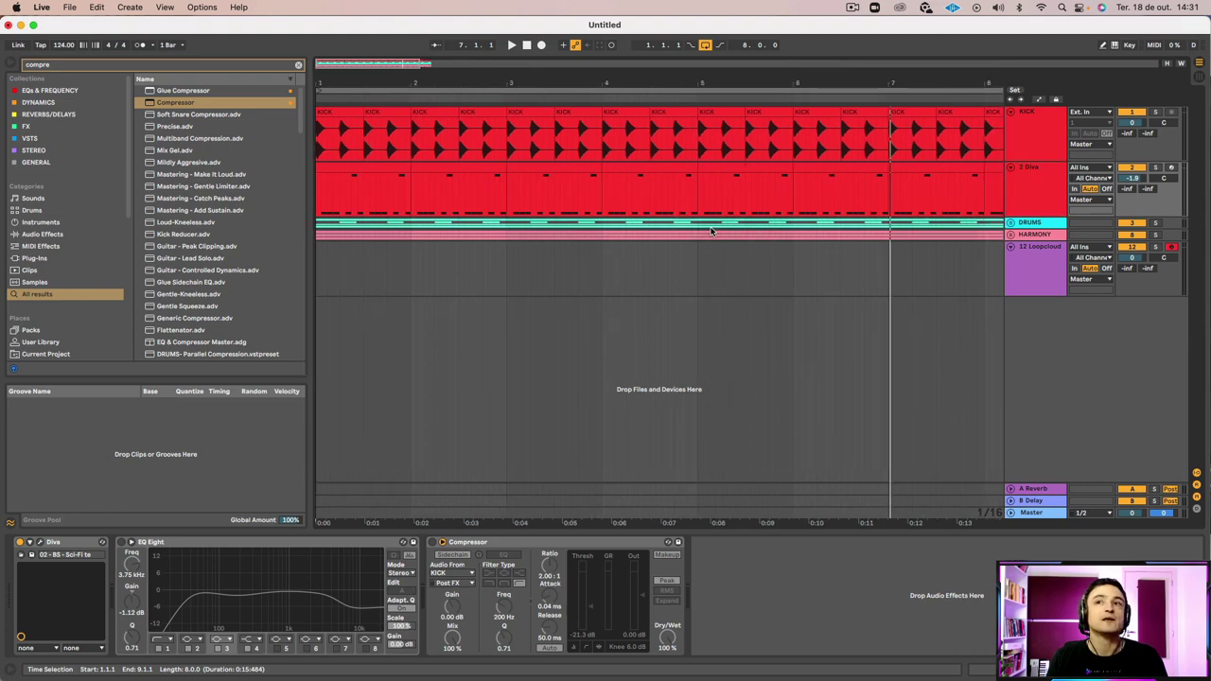
Solo the 2 Diva track and make its lane taller
{"action": "left_click", "coordinate": [1028, 189]}
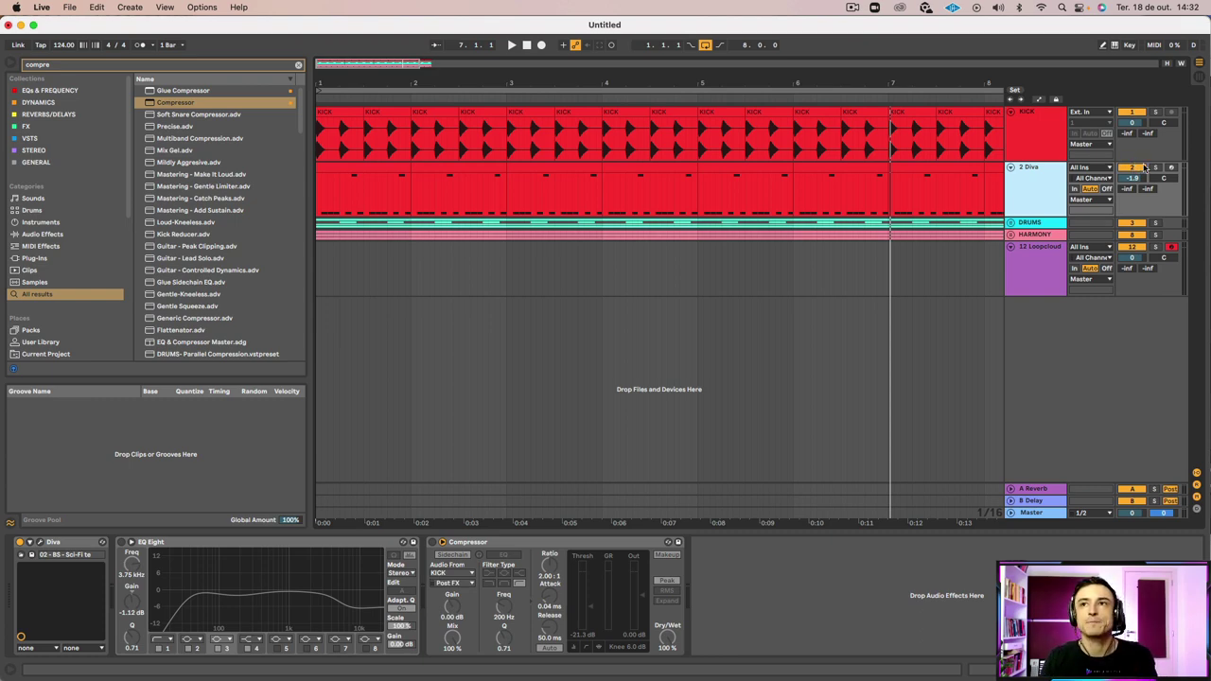
{"action": "left_click", "coordinate": [1155, 168]}
{"action": "left_click", "coordinate": [1041, 192]}
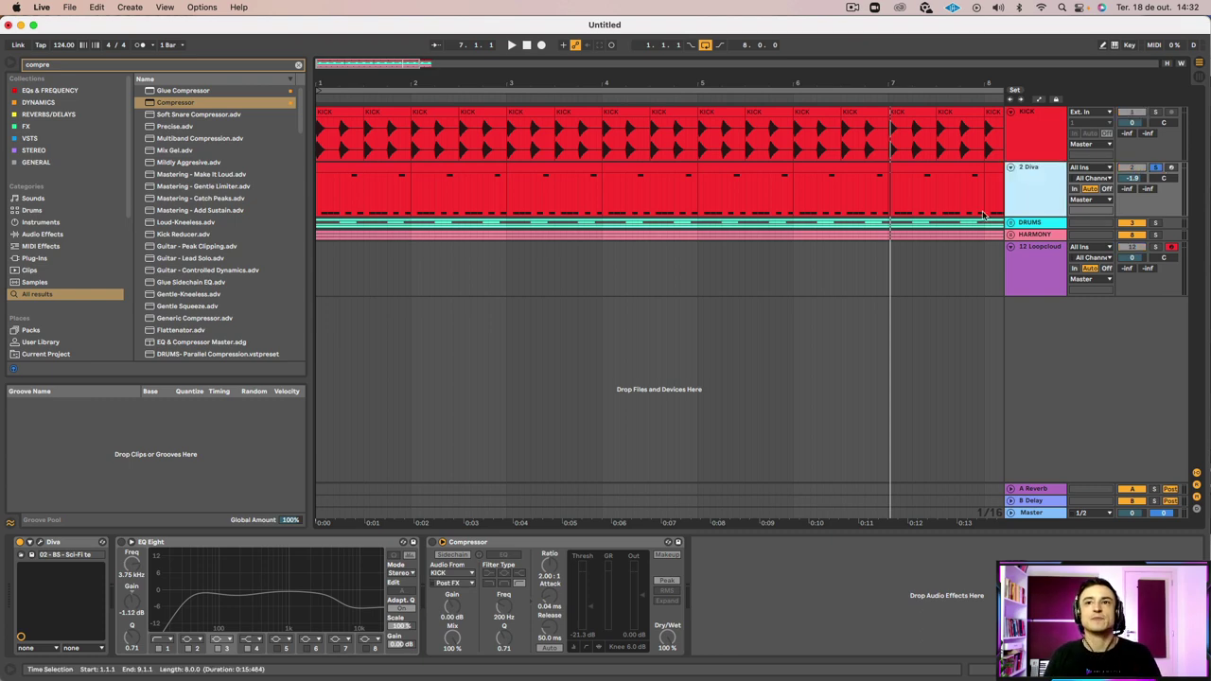
{"action": "left_click_drag", "start_coordinate": [1029, 216], "coordinate": [1029, 248]}
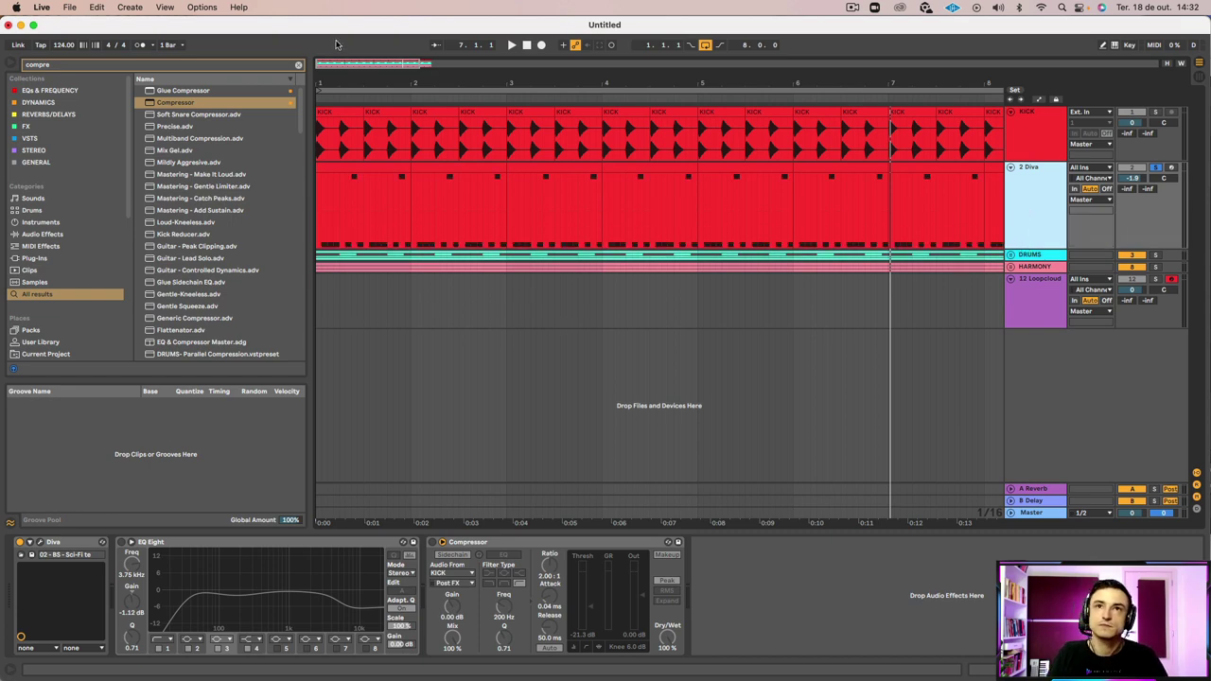
Open the first one-bar MIDI clip on the 2 Diva track and enlarge its note editor
{"action": "left_click_drag", "start_coordinate": [371, 77], "coordinate": [370, 106]}
{"action": "left_click", "coordinate": [500, 171]}
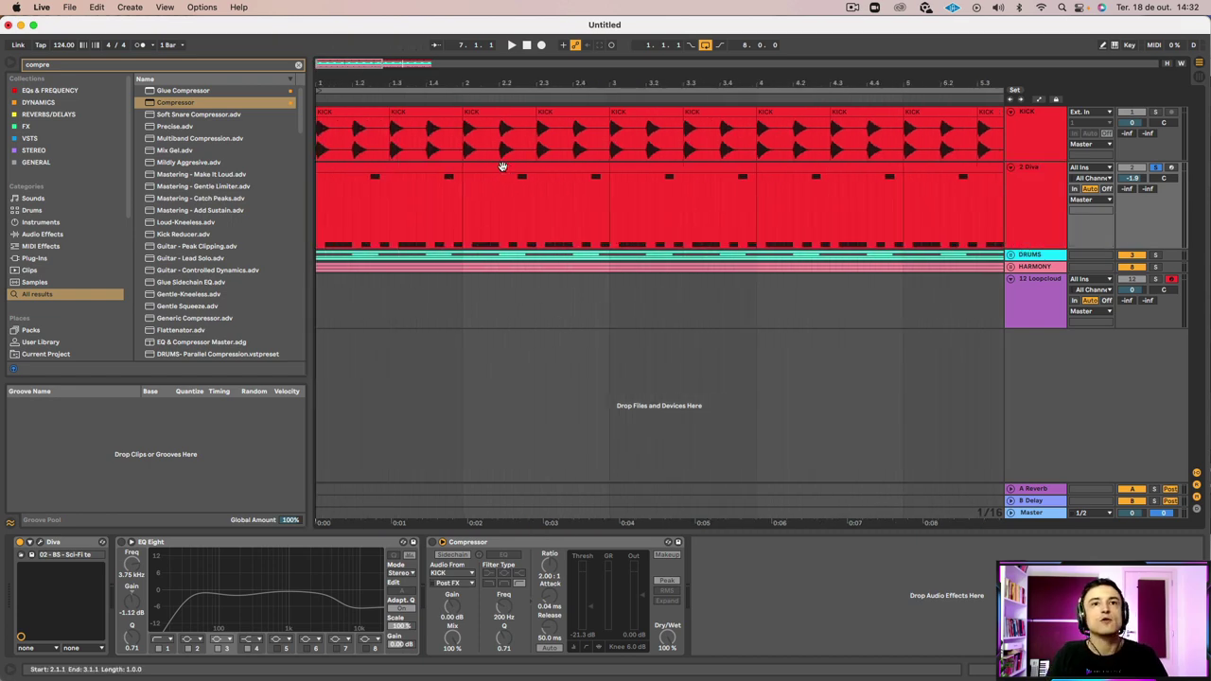
{"action": "left_click", "coordinate": [403, 169]}
{"action": "left_click", "coordinate": [1042, 220]}
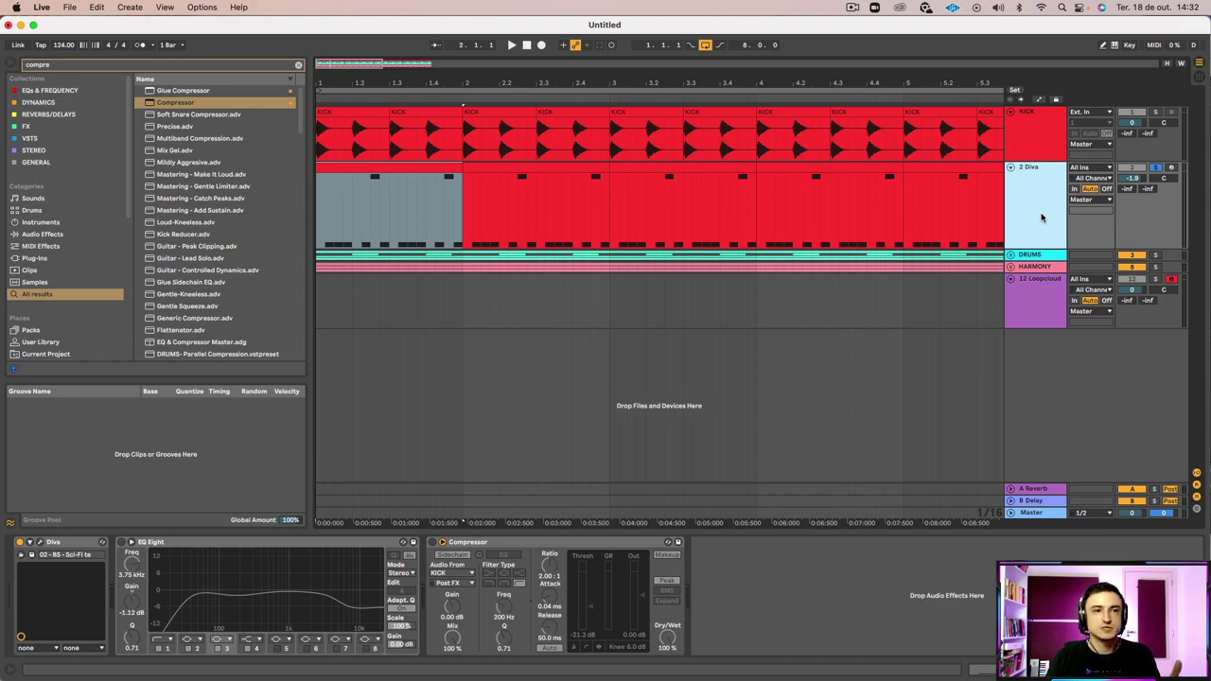
{"action": "left_click_drag", "start_coordinate": [397, 84], "coordinate": [398, 103]}
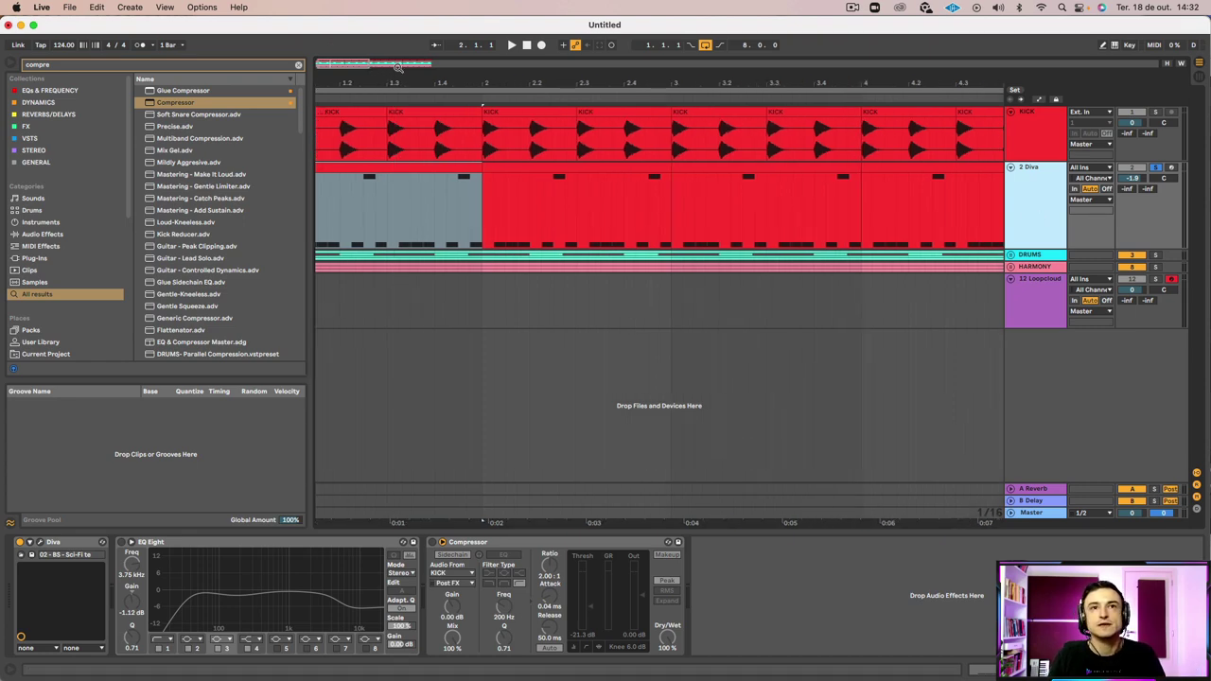
{"action": "left_click", "coordinate": [426, 172]}
{"action": "double_click", "coordinate": [422, 165]}
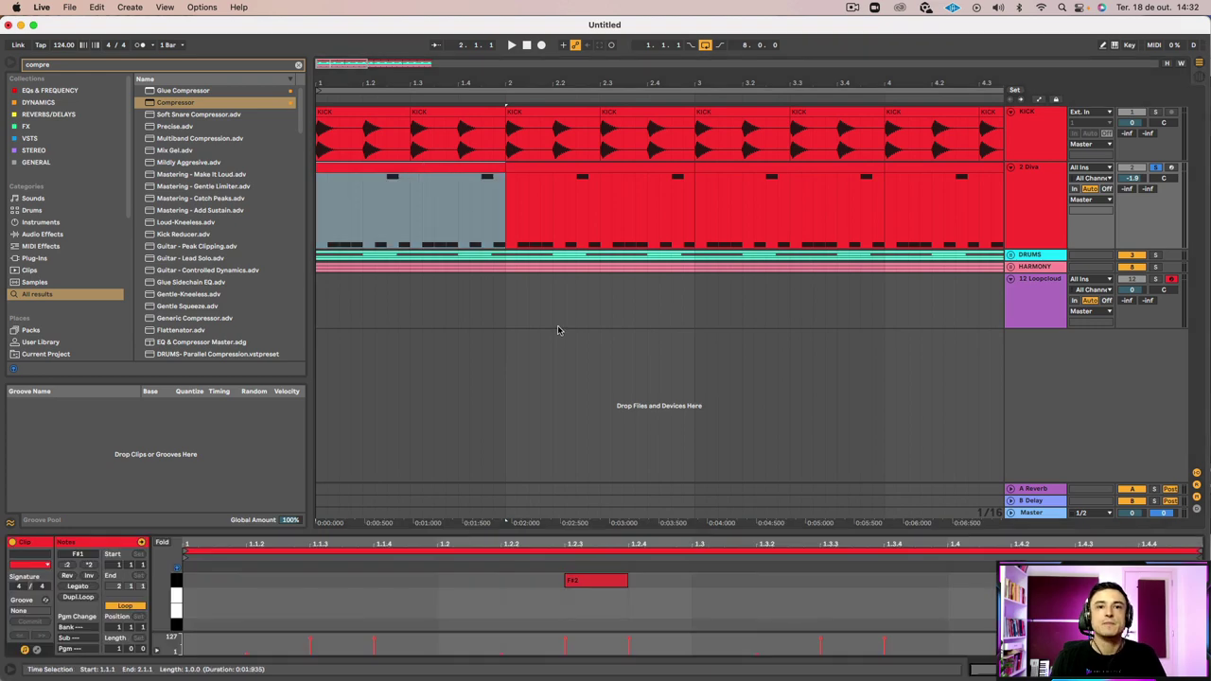
{"action": "left_click_drag", "start_coordinate": [512, 532], "coordinate": [481, 131]}
Transpose both F#2 notes in the clip down an octave to F#1
{"action": "left_click", "coordinate": [628, 270]}
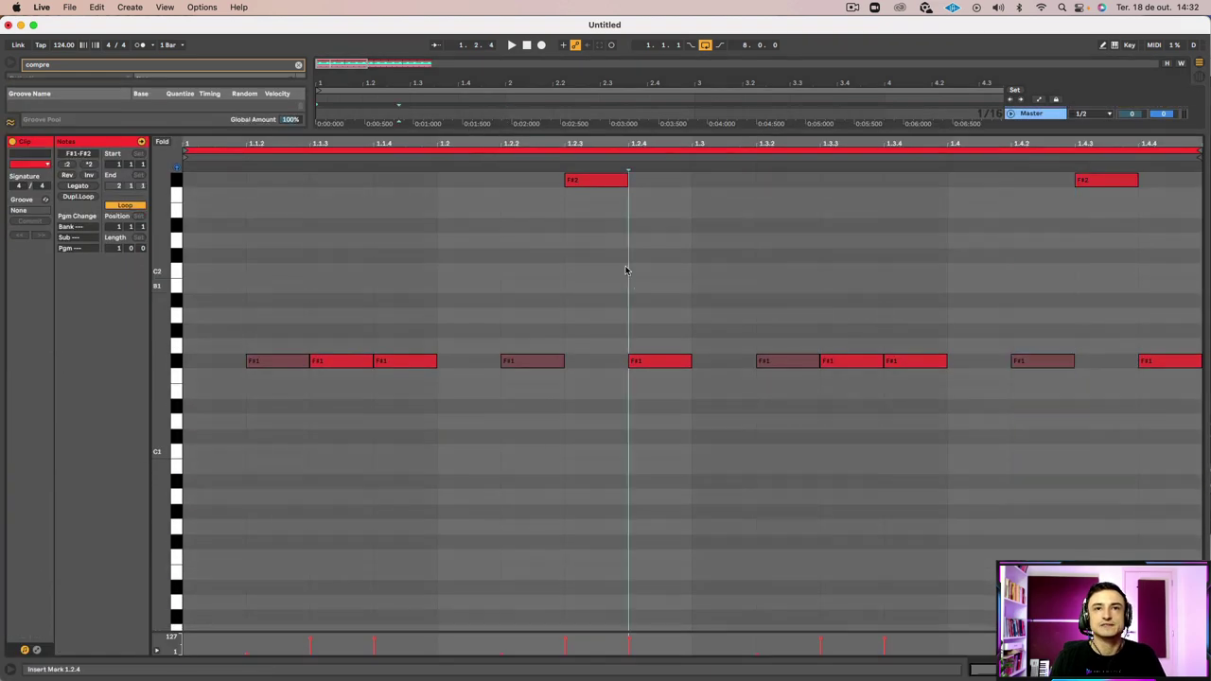
{"action": "left_click", "coordinate": [602, 184]}
{"action": "left_click_drag", "start_coordinate": [584, 213], "coordinate": [1131, 157]}
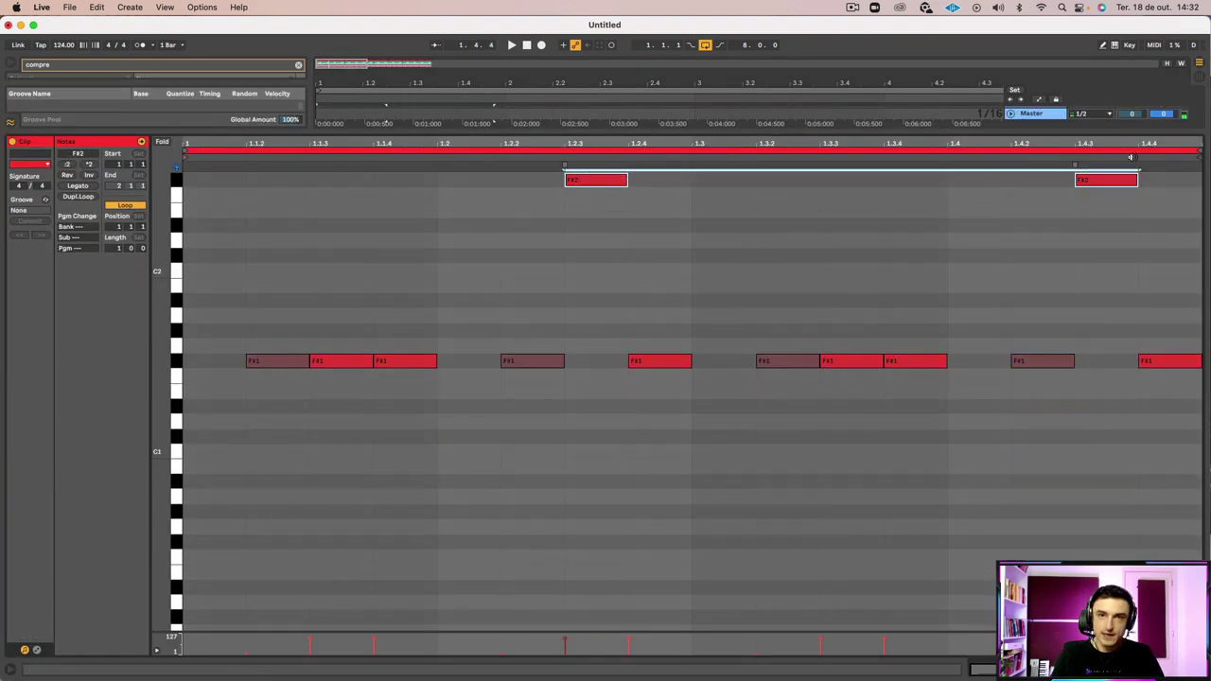
{"action": "key", "text": "shift+Down"}
{"action": "left_click", "coordinate": [627, 237]}
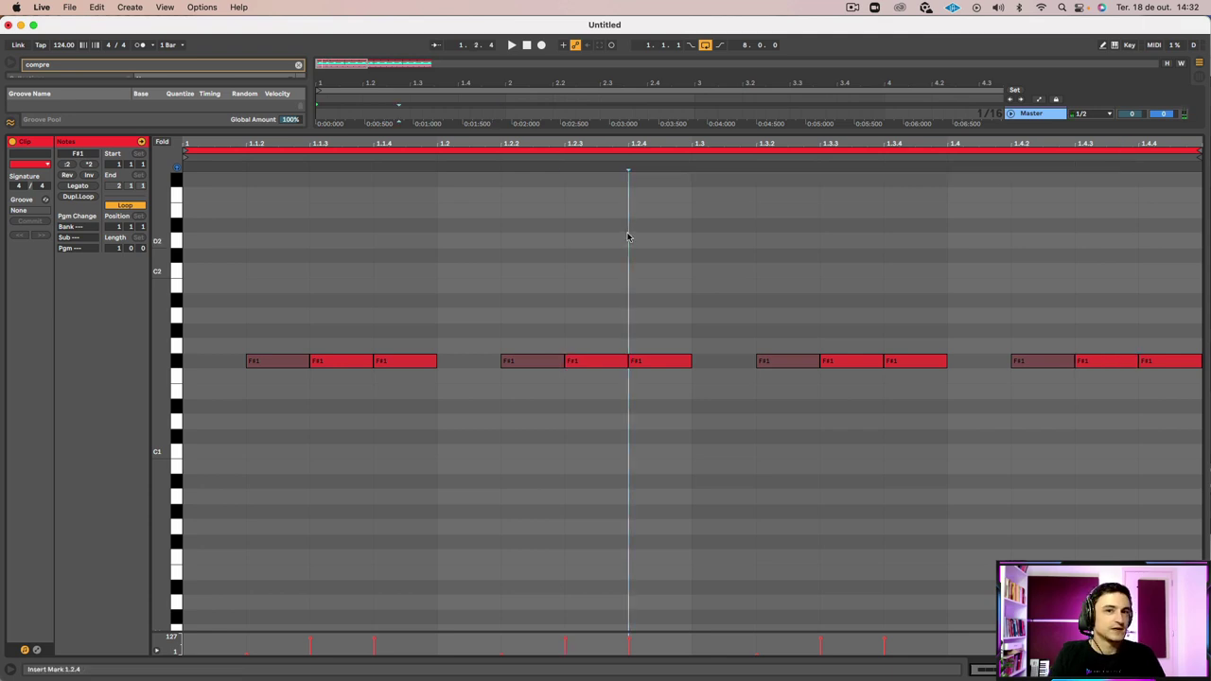
{"action": "left_click", "coordinate": [553, 293]}
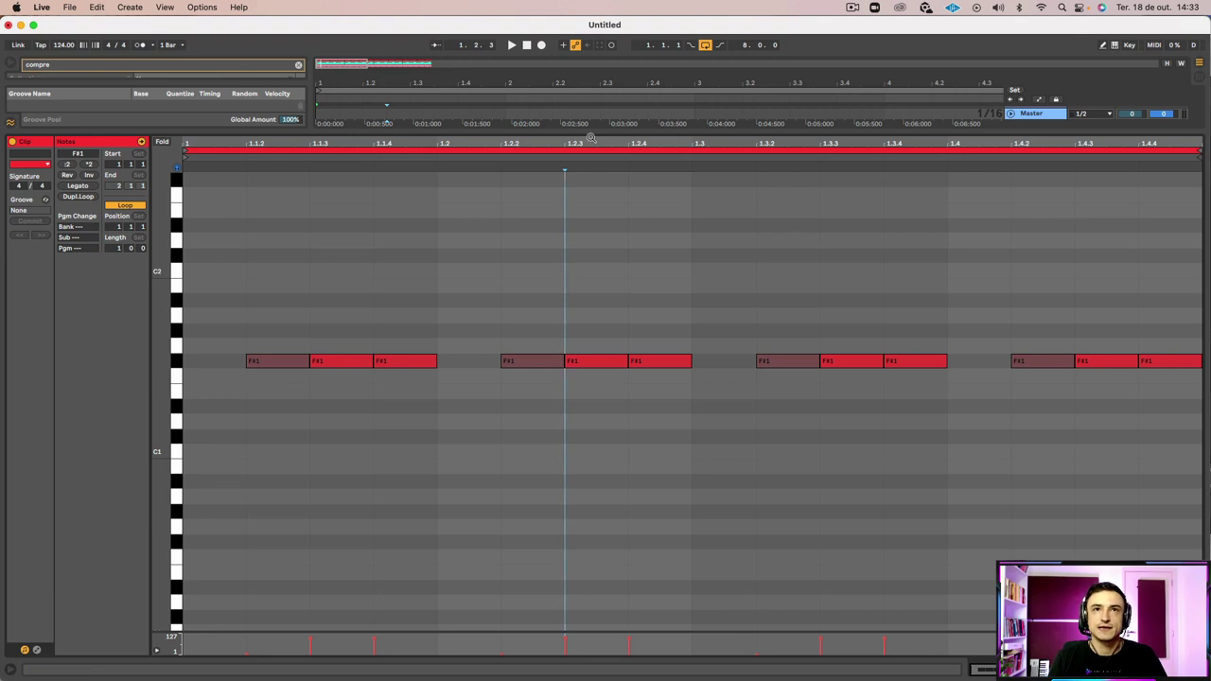
Shrink the note editor and play the first 2 Diva clip as a one-bar loop
{"action": "left_click_drag", "start_coordinate": [582, 133], "coordinate": [582, 283]}
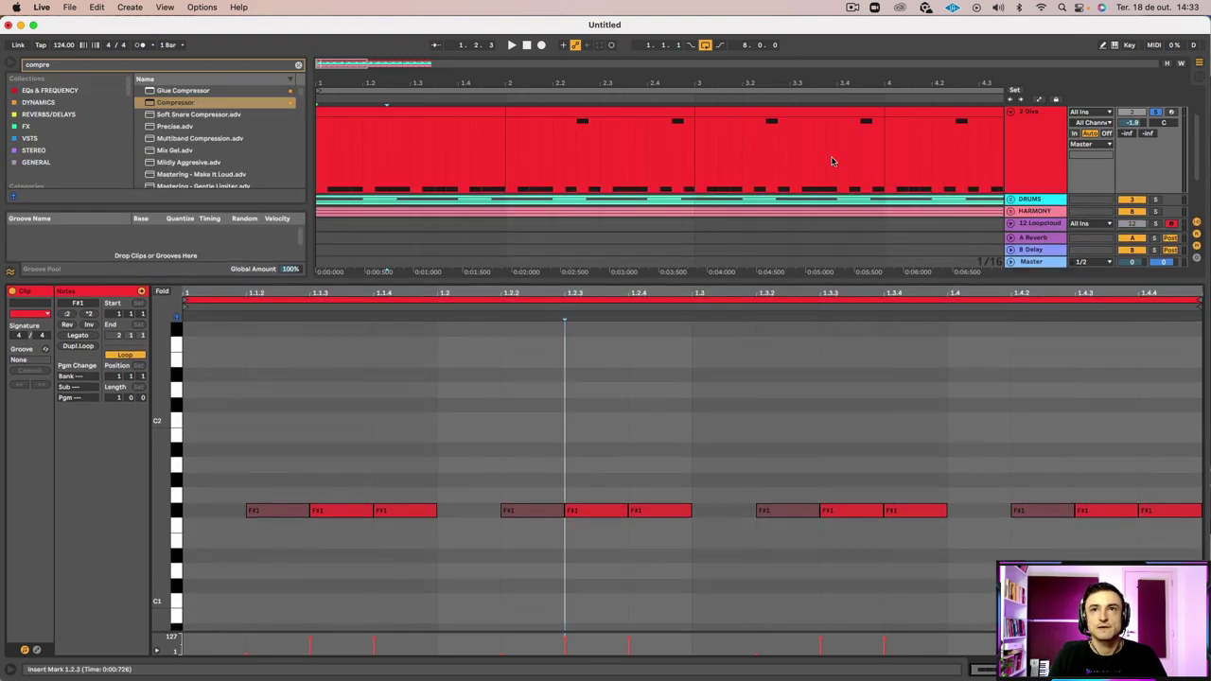
{"action": "left_click", "coordinate": [1157, 121]}
{"action": "left_click", "coordinate": [1060, 126]}
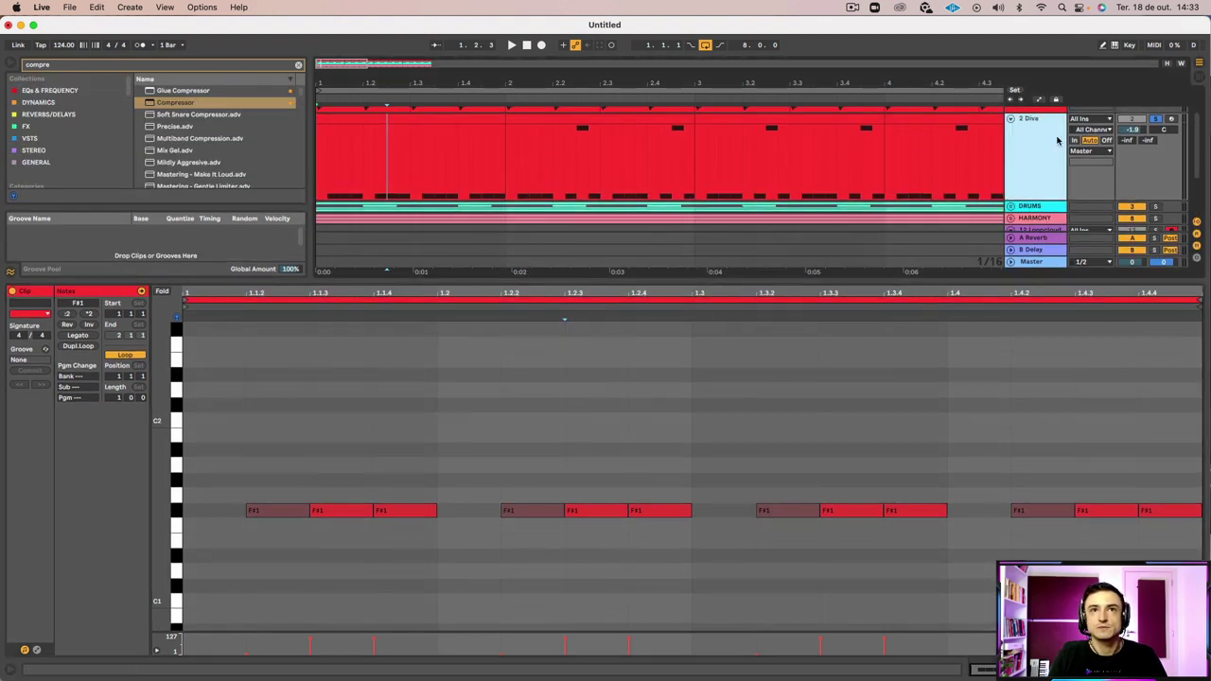
{"action": "left_click", "coordinate": [404, 117]}
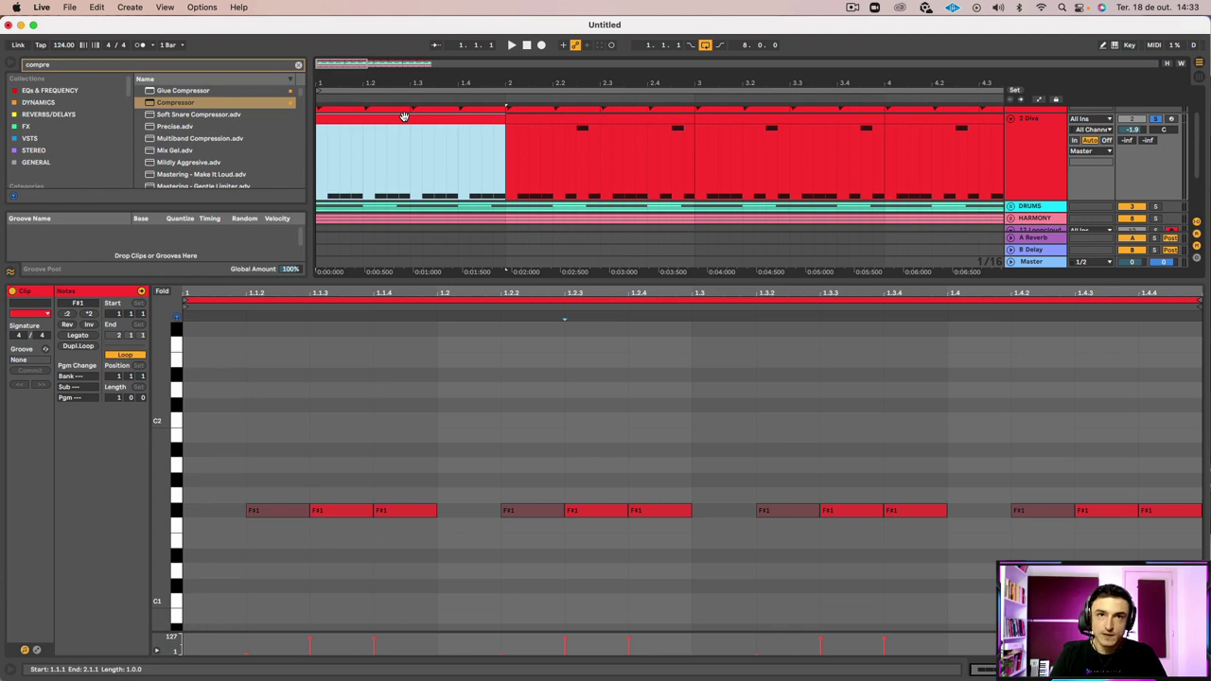
{"action": "key", "text": "space"}
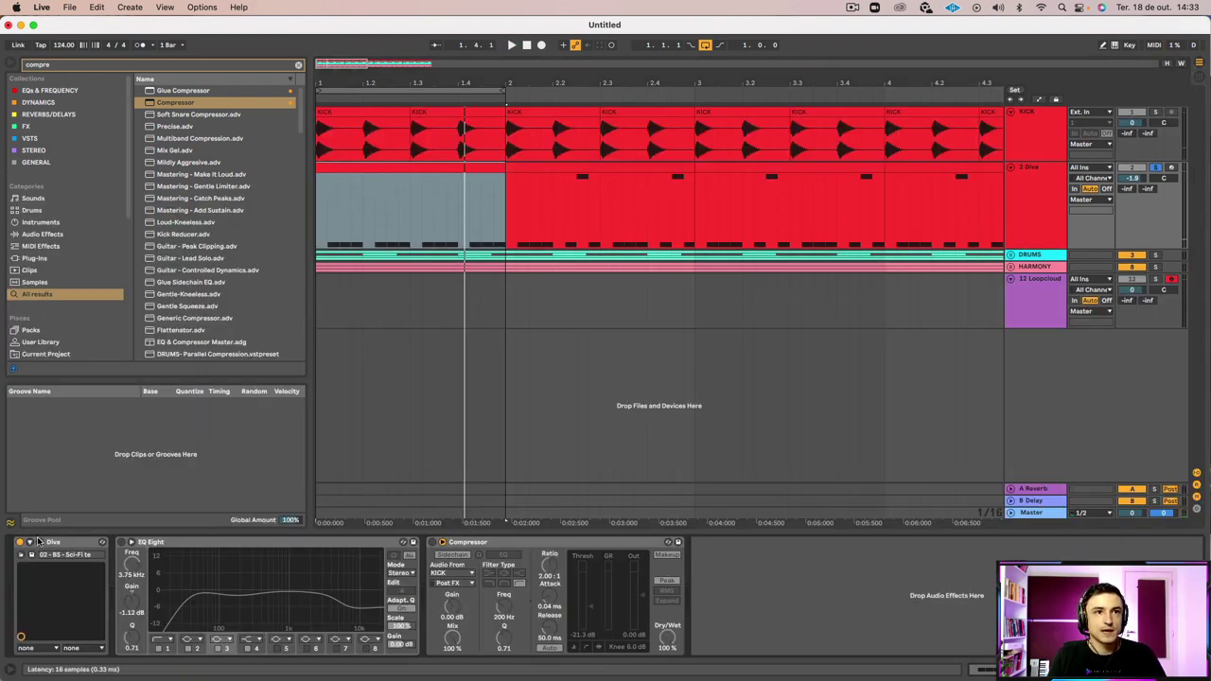
Open the Diva synth window on the 2 Diva track to inspect its sound settings, and close it
{"action": "left_click", "coordinate": [40, 542]}
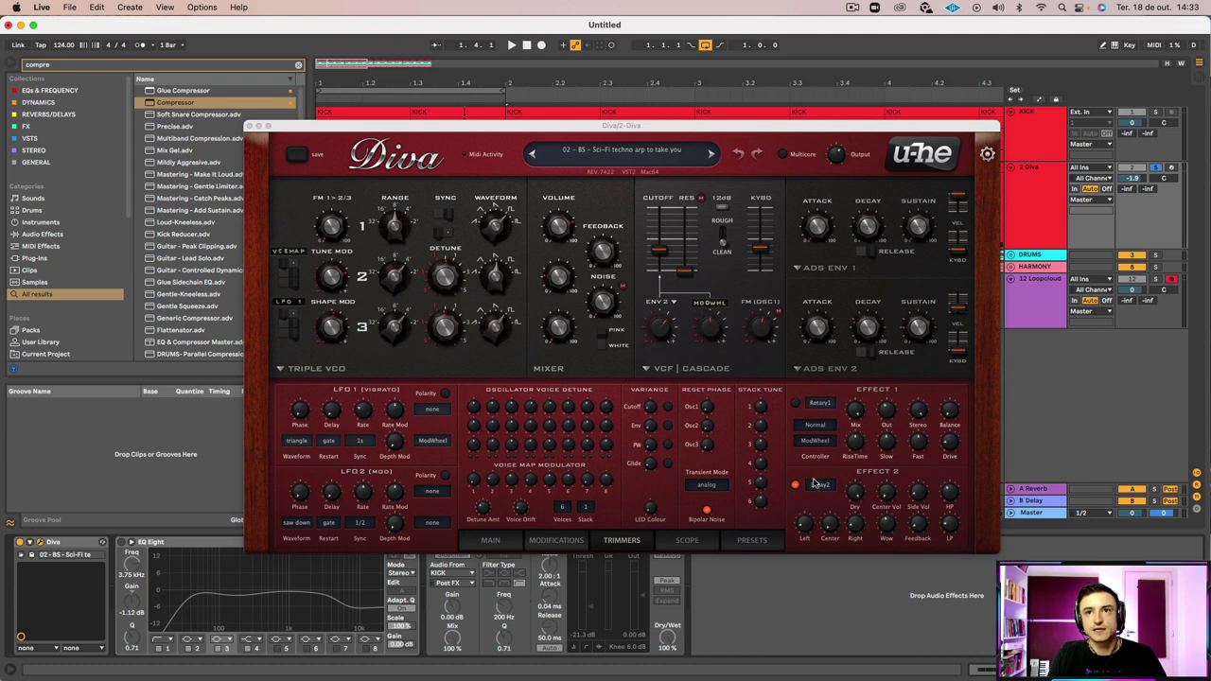
{"action": "left_click", "coordinate": [250, 126]}
Listen to the looped, soloed Diva bass bar with its notes open in the note editor
{"action": "key", "text": "space"}
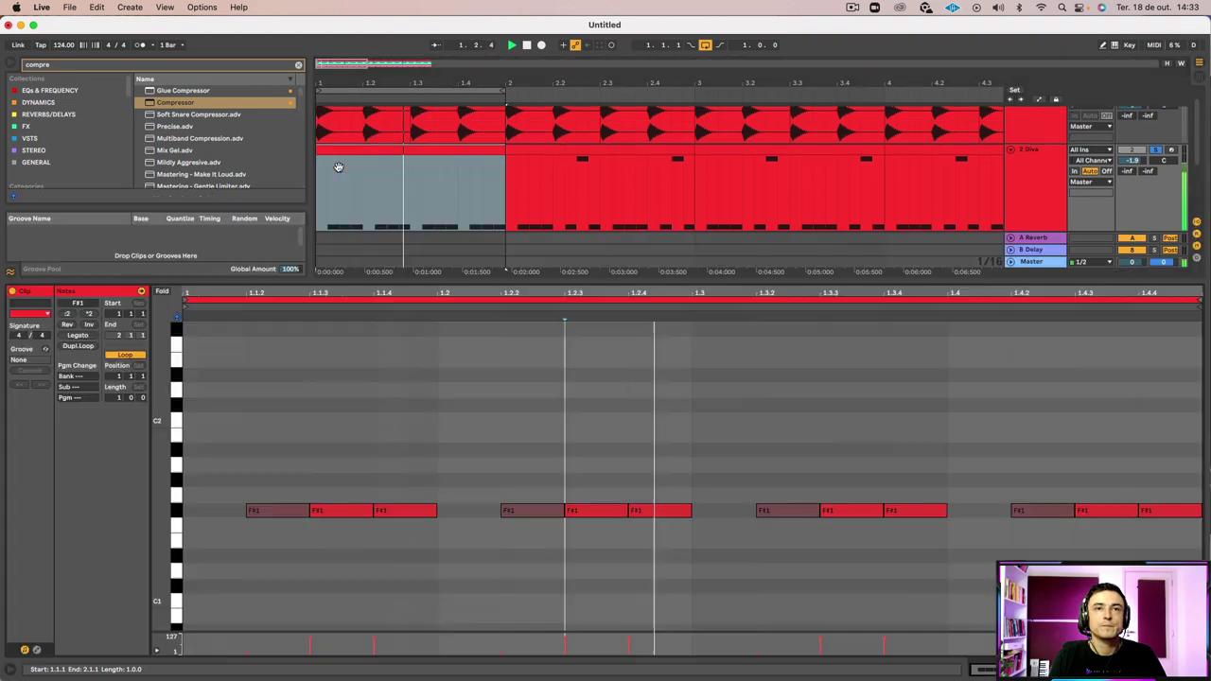
{"action": "double_click", "coordinate": [339, 168]}
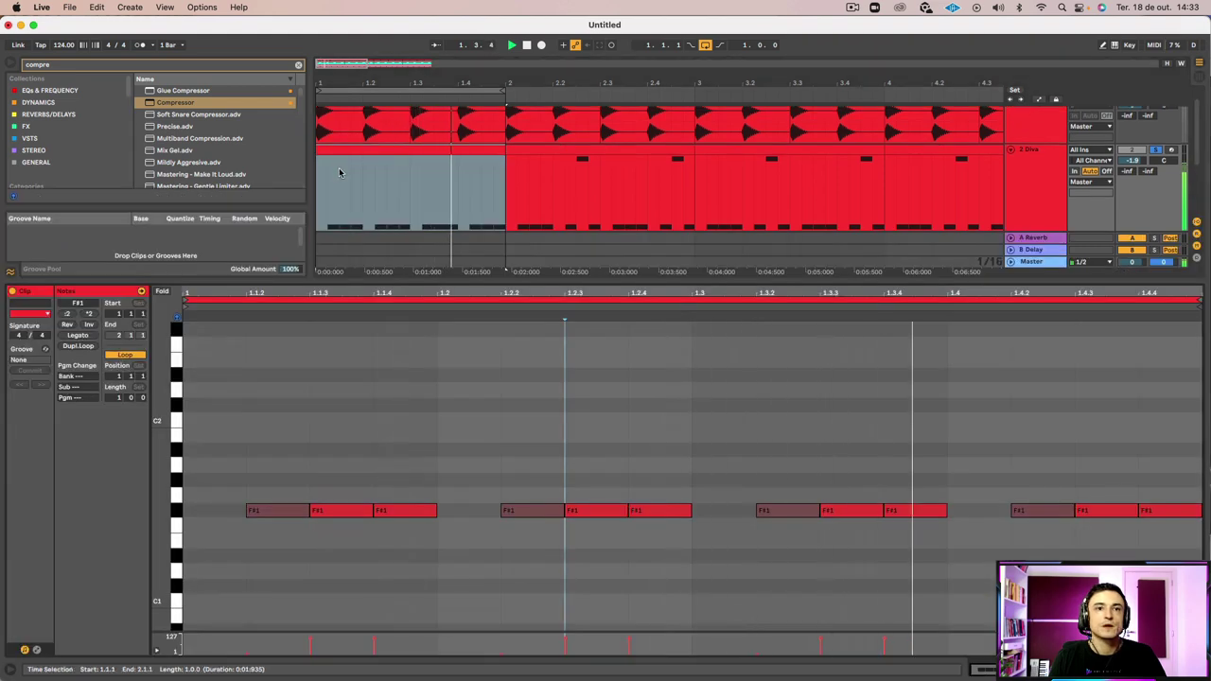
{"action": "left_click", "coordinate": [494, 472]}
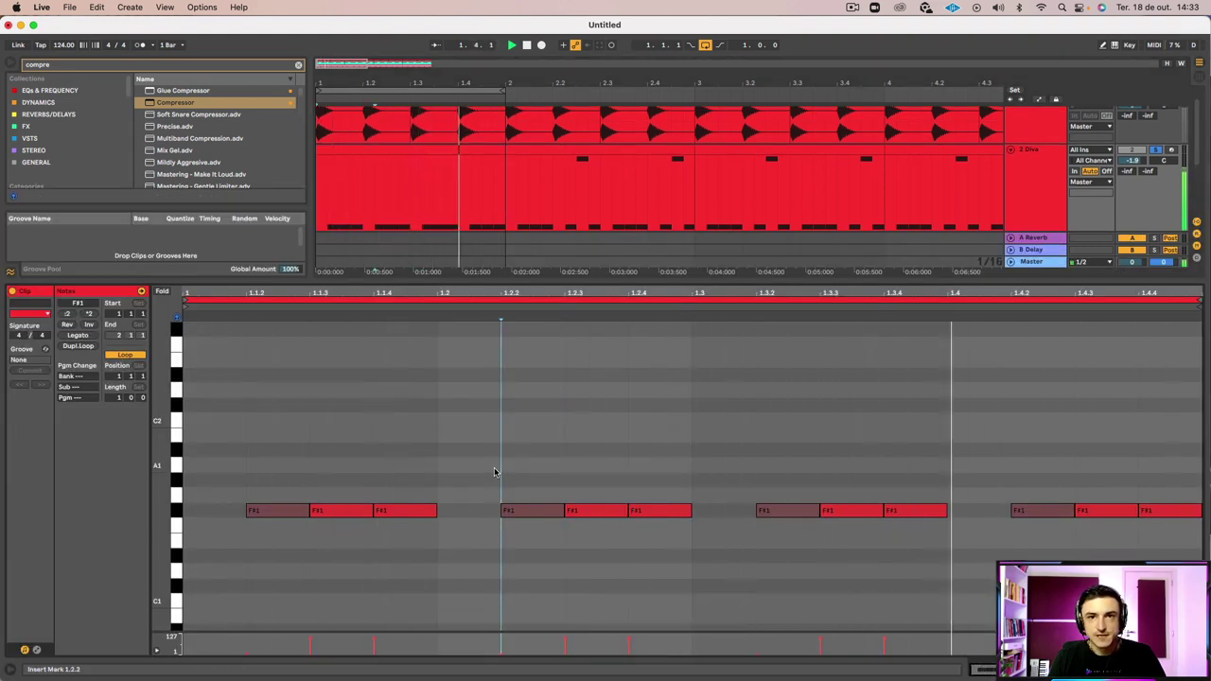
{"action": "key", "text": "space"}
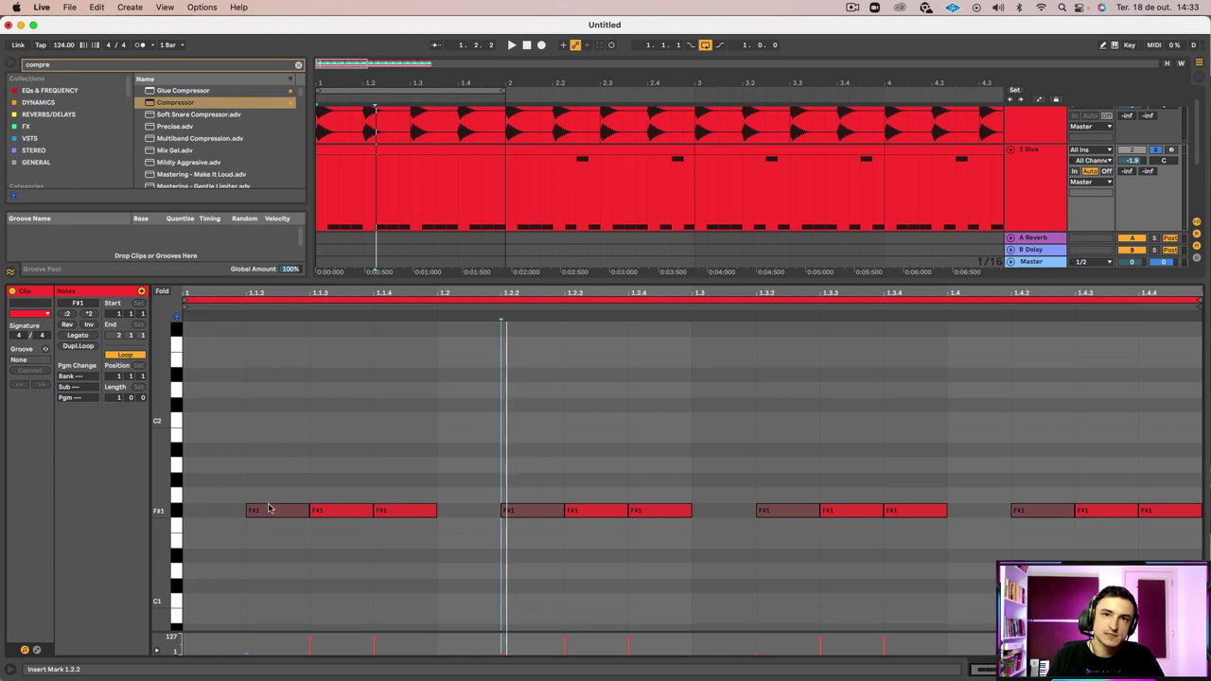
{"action": "key", "text": "space"}
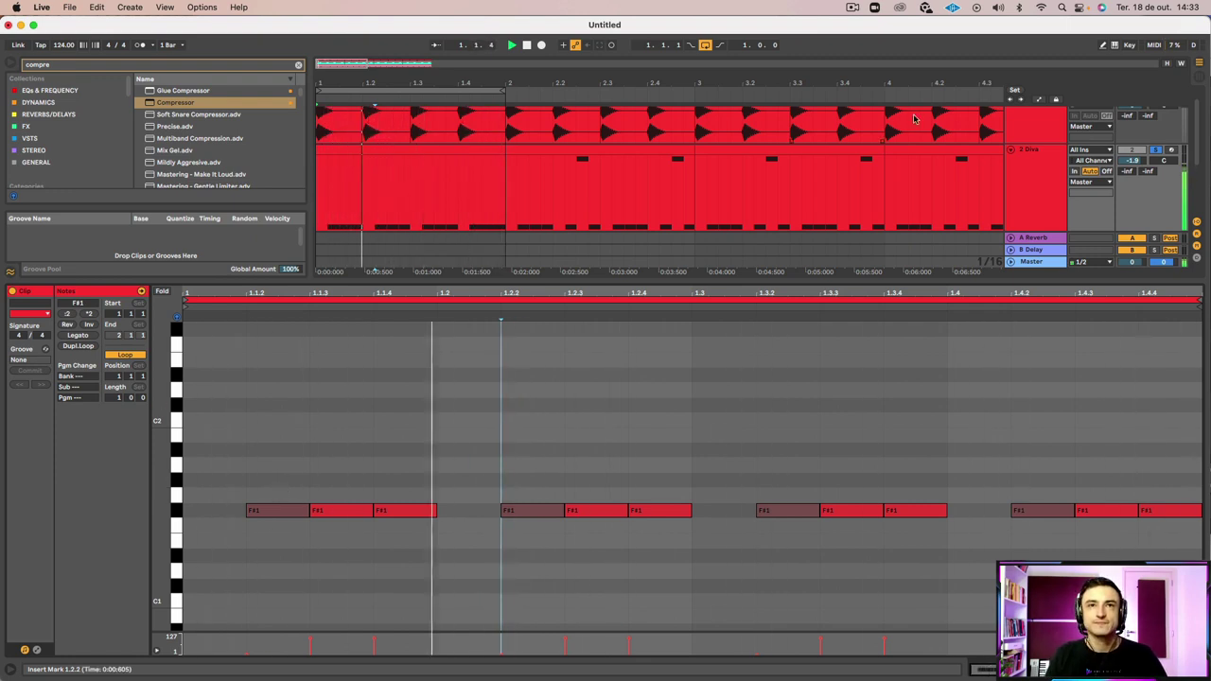
{"action": "scroll", "coordinate": [1018, 162], "scroll_direction": "up", "scroll_amount": 1}
{"action": "key", "text": "space"}
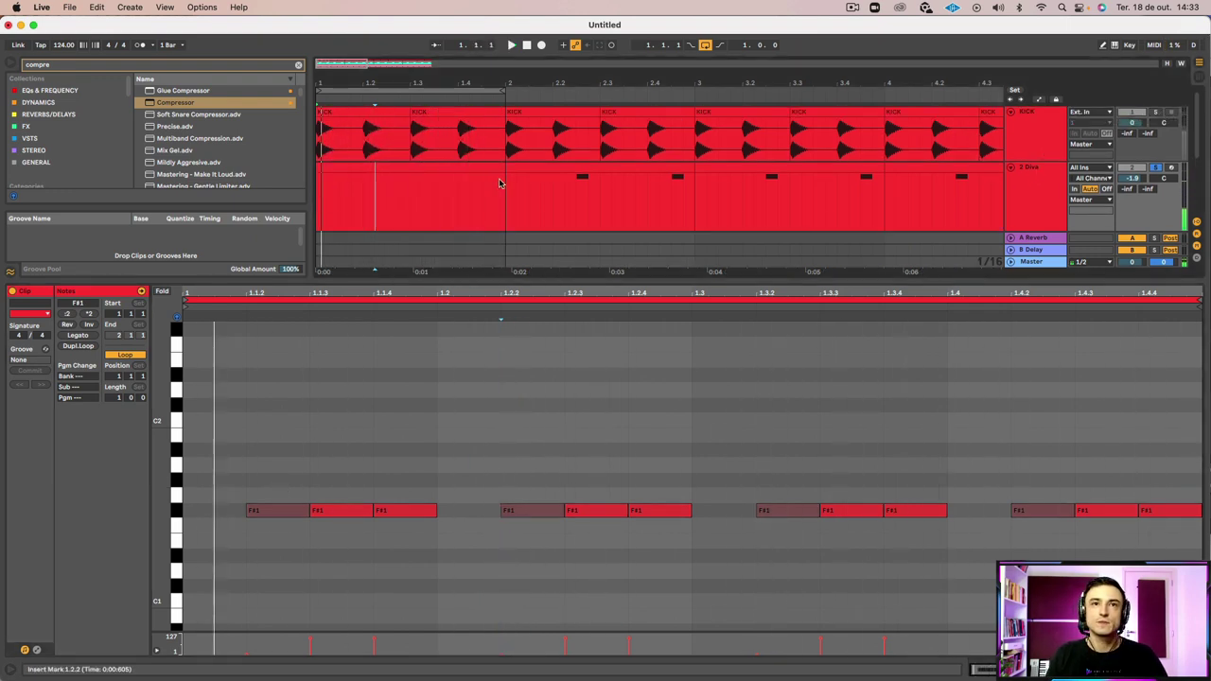
Solo the KICK track alongside 2 Diva and play the kick and bass together
{"action": "left_click_drag", "start_coordinate": [358, 86], "coordinate": [392, 159]}
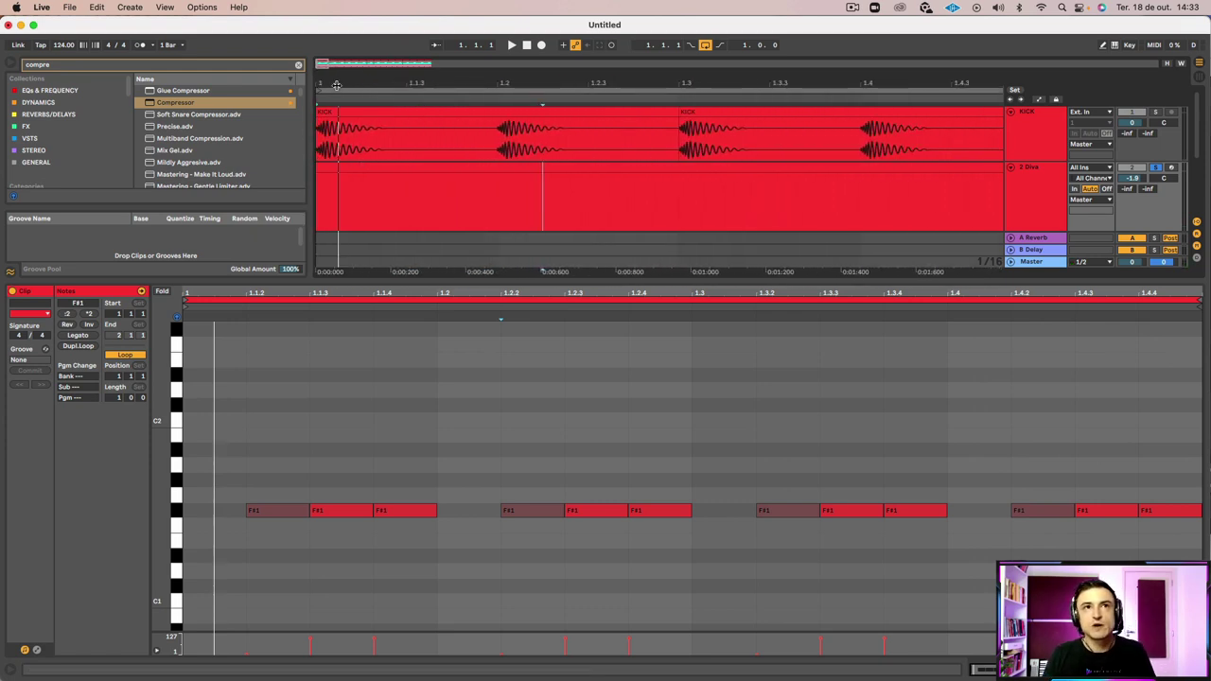
{"action": "left_click_drag", "start_coordinate": [337, 85], "coordinate": [347, 111]}
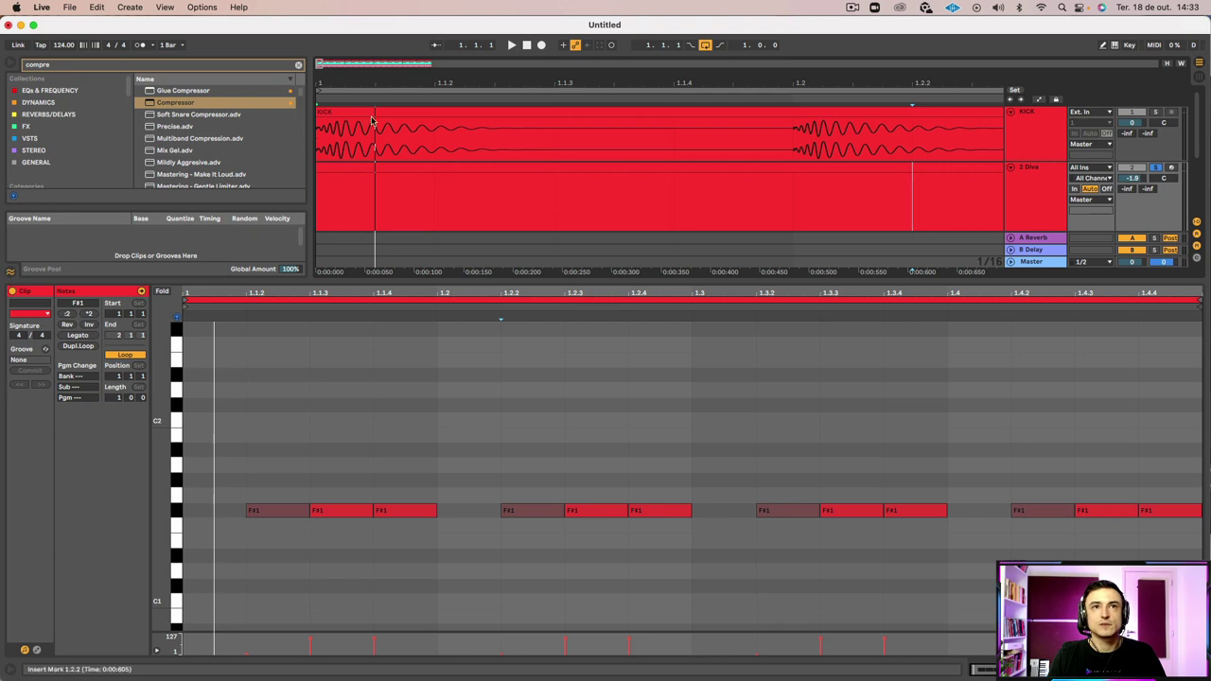
{"action": "left_click", "coordinate": [1155, 112]}
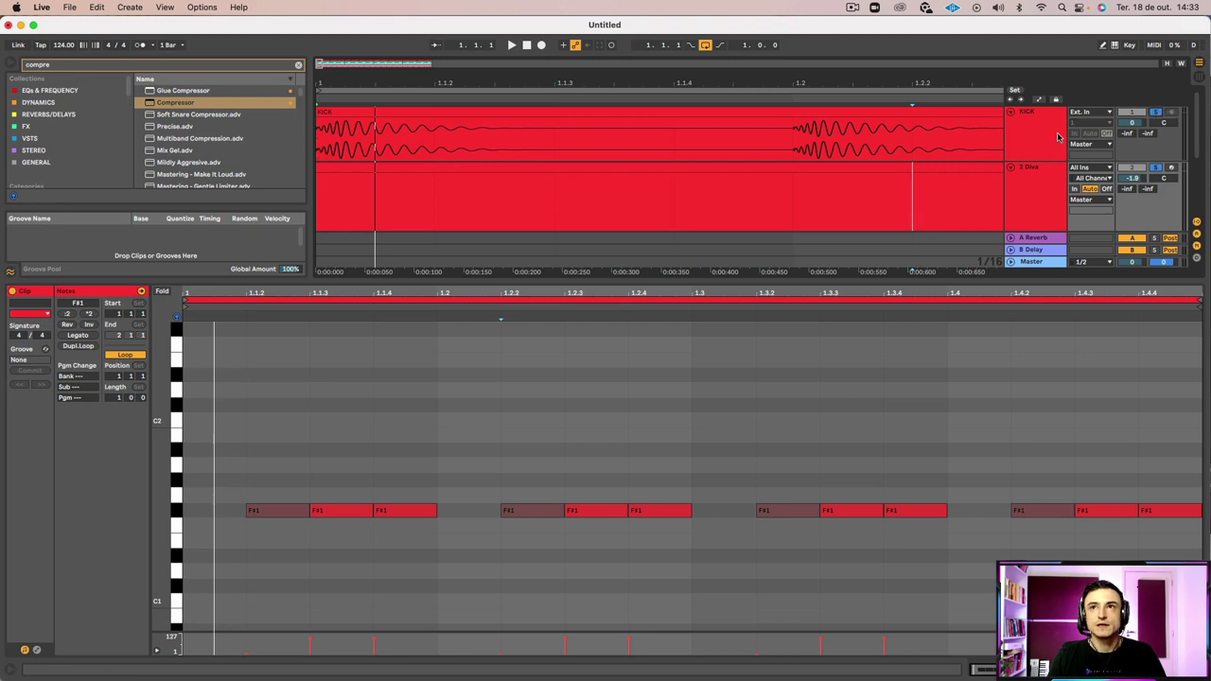
{"action": "left_click", "coordinate": [1058, 137]}
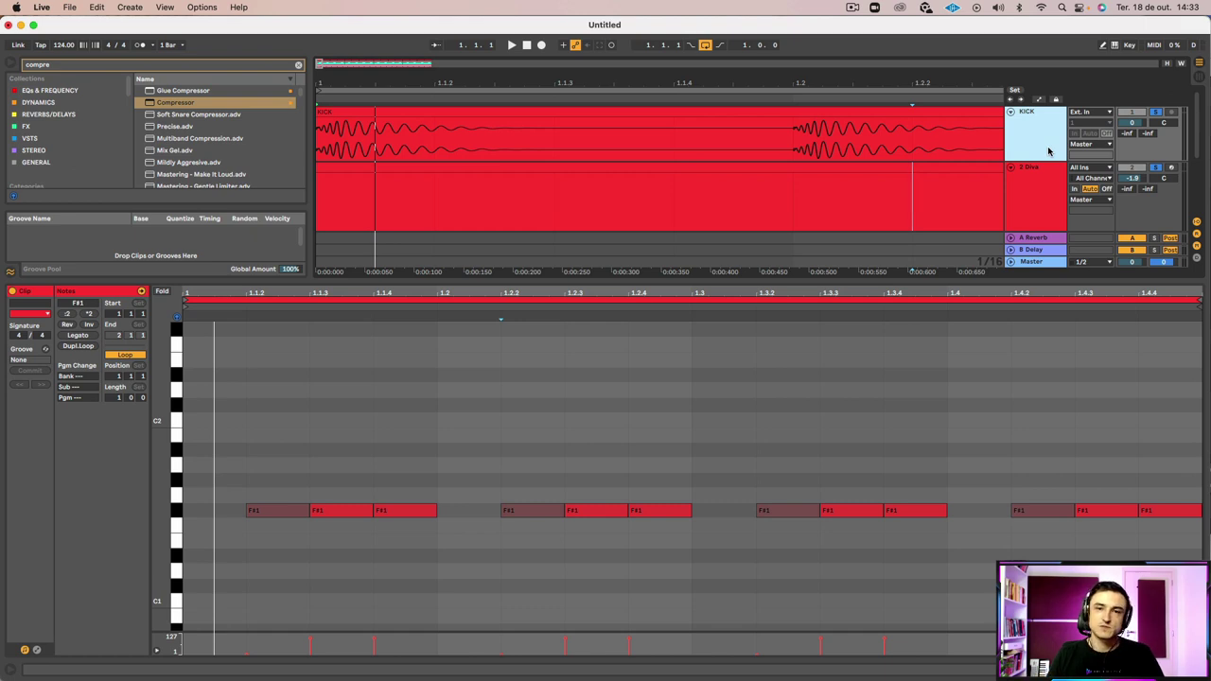
{"action": "key", "text": "space"}
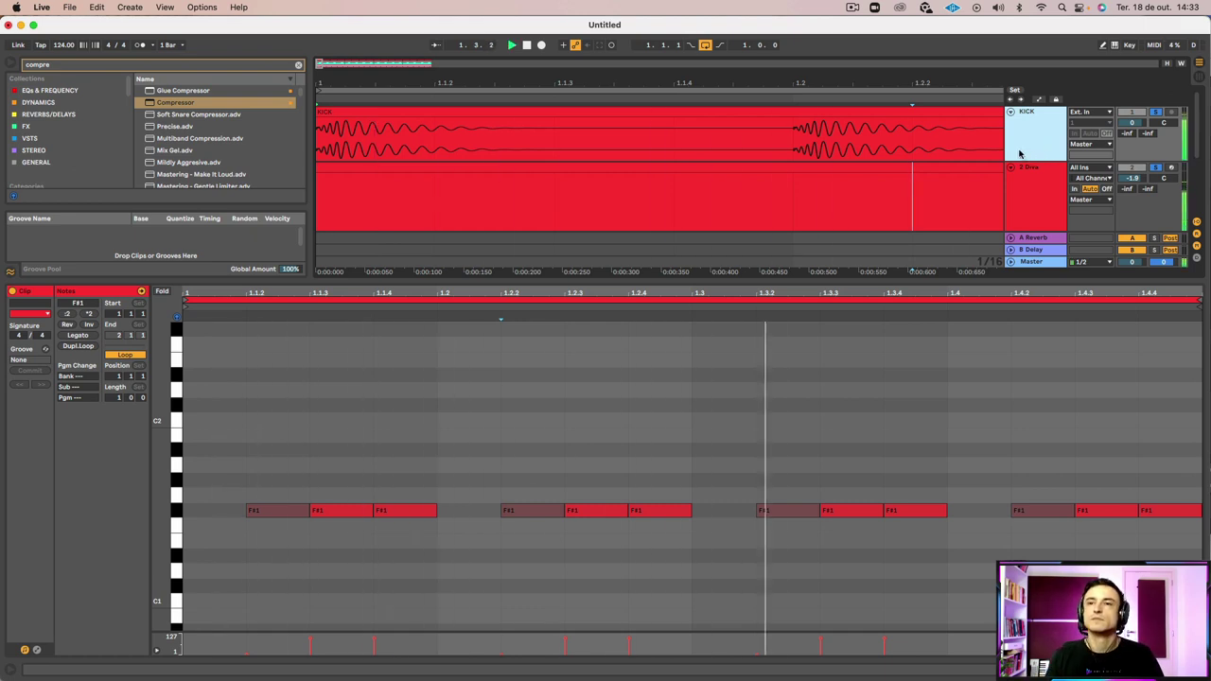
Open the Diva synth on the 2 Diva track and view its available oscillator models, keeping Triple VCO
{"action": "left_click", "coordinate": [1040, 190]}
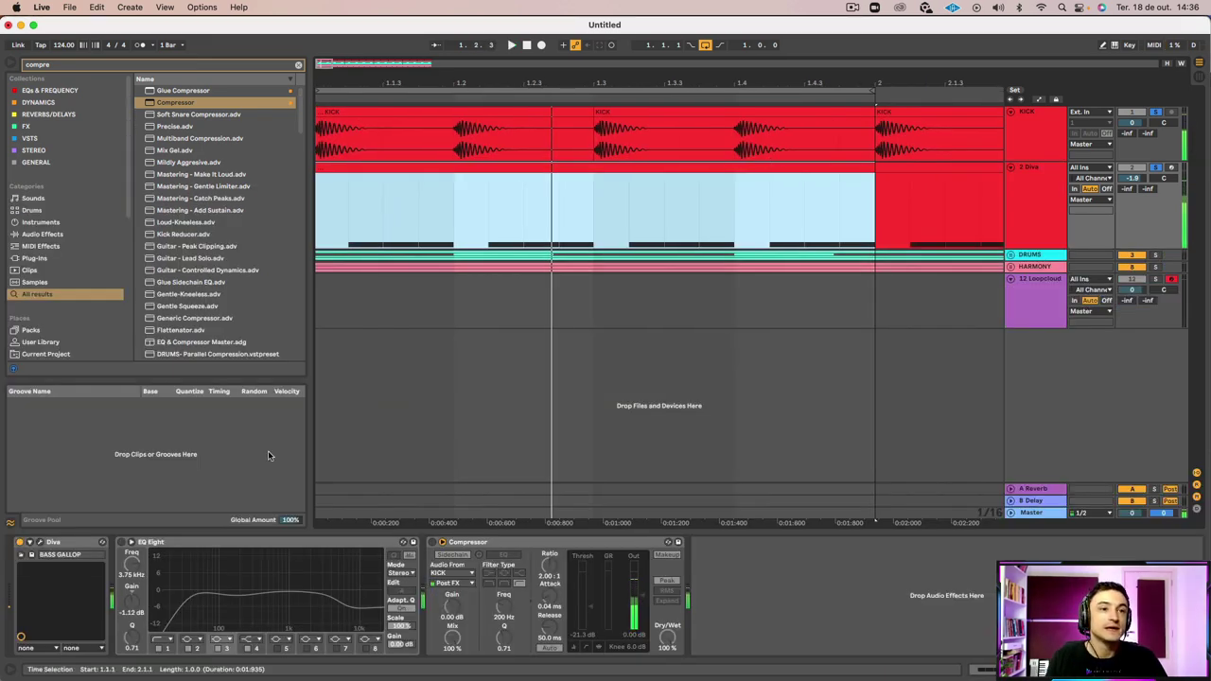
{"action": "left_click", "coordinate": [41, 542]}
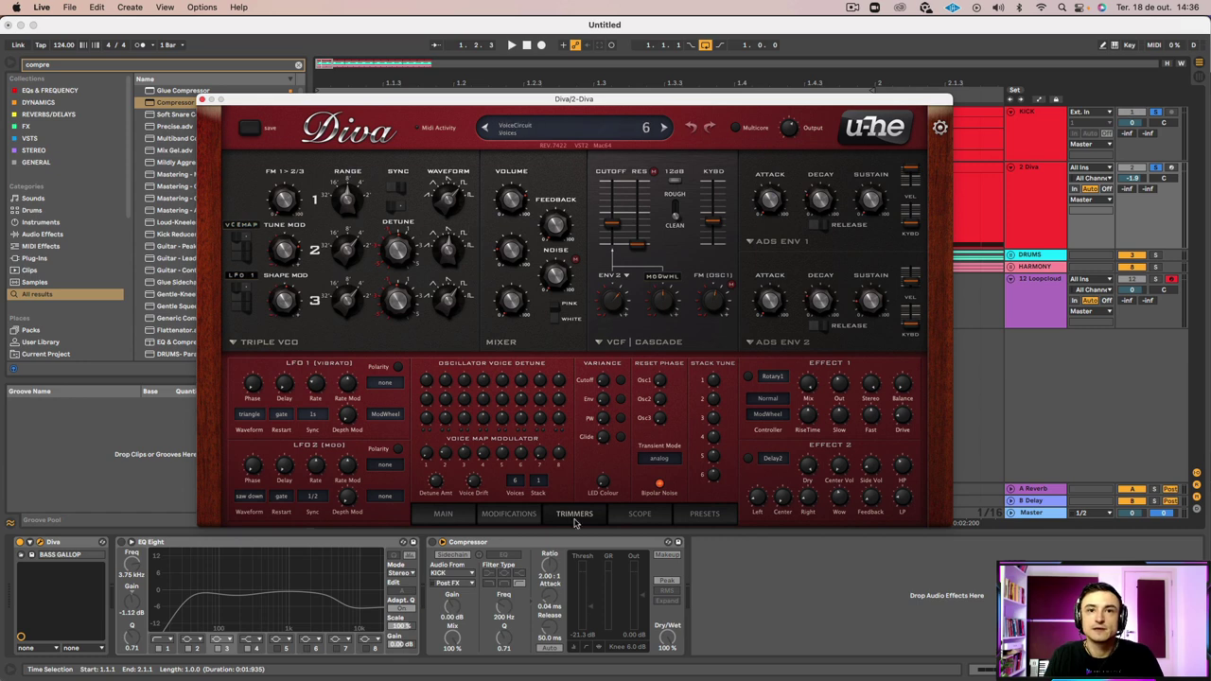
{"action": "left_click", "coordinate": [268, 342]}
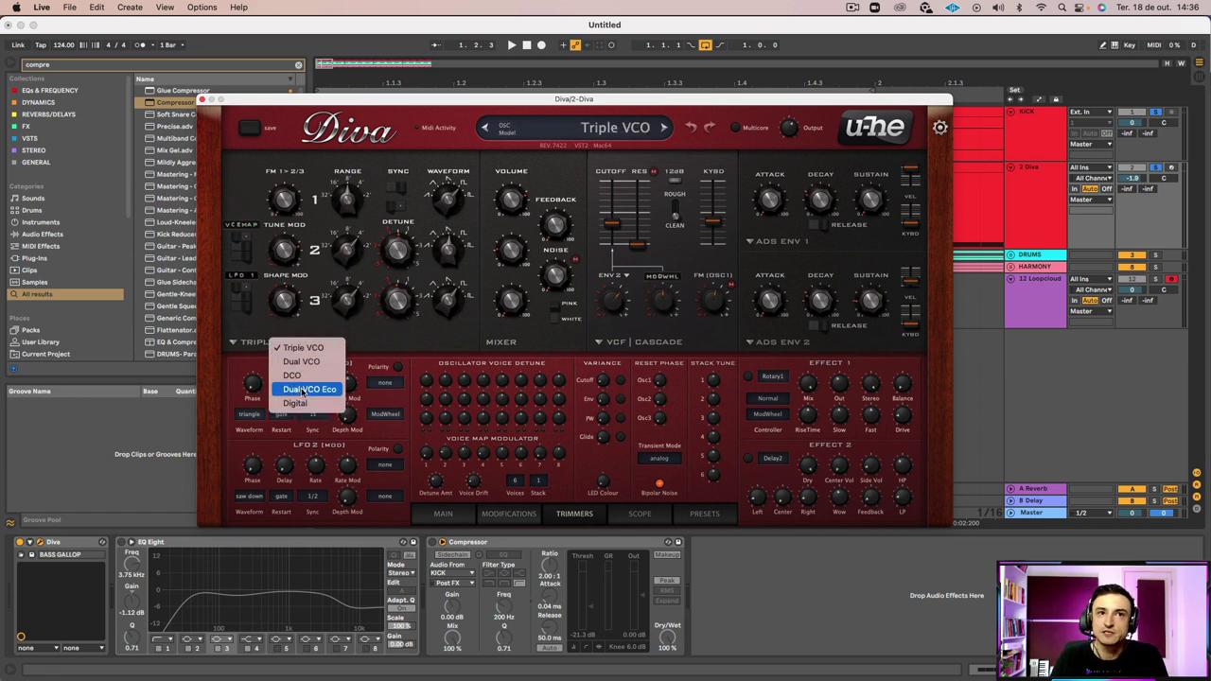
{"action": "left_click", "coordinate": [426, 342]}
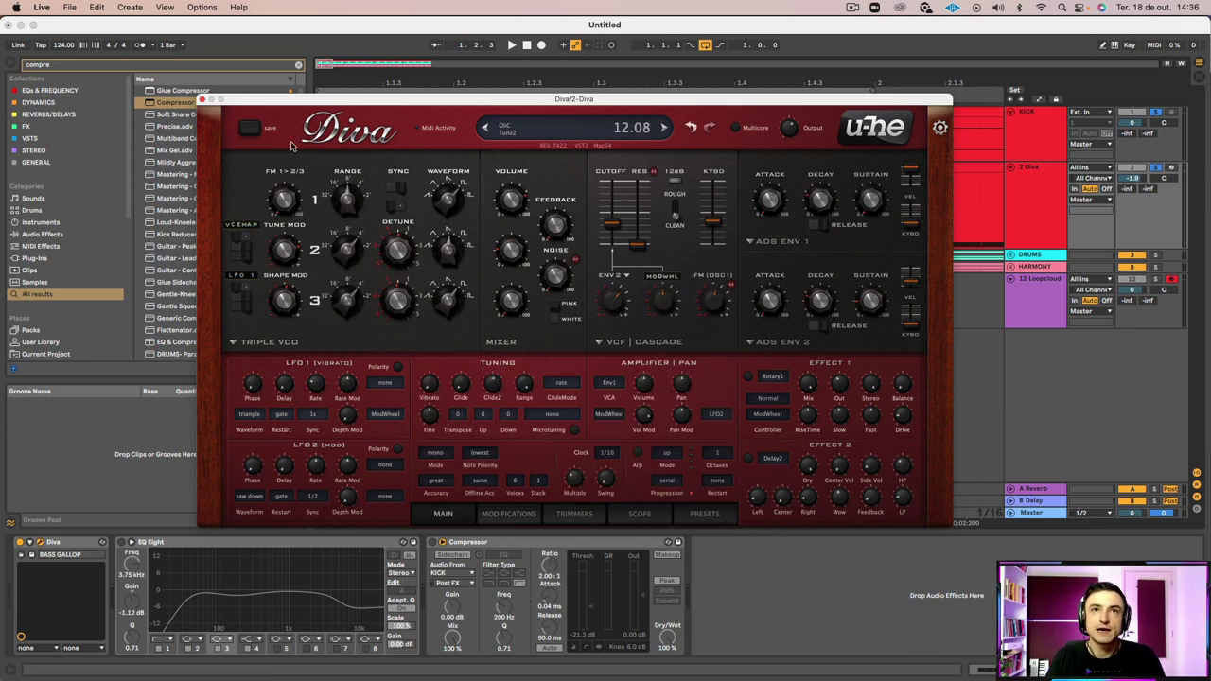
Show Diva's preset browser and filter the presets with the stored author-name search
{"action": "left_click", "coordinate": [443, 514]}
{"action": "left_click", "coordinate": [705, 511]}
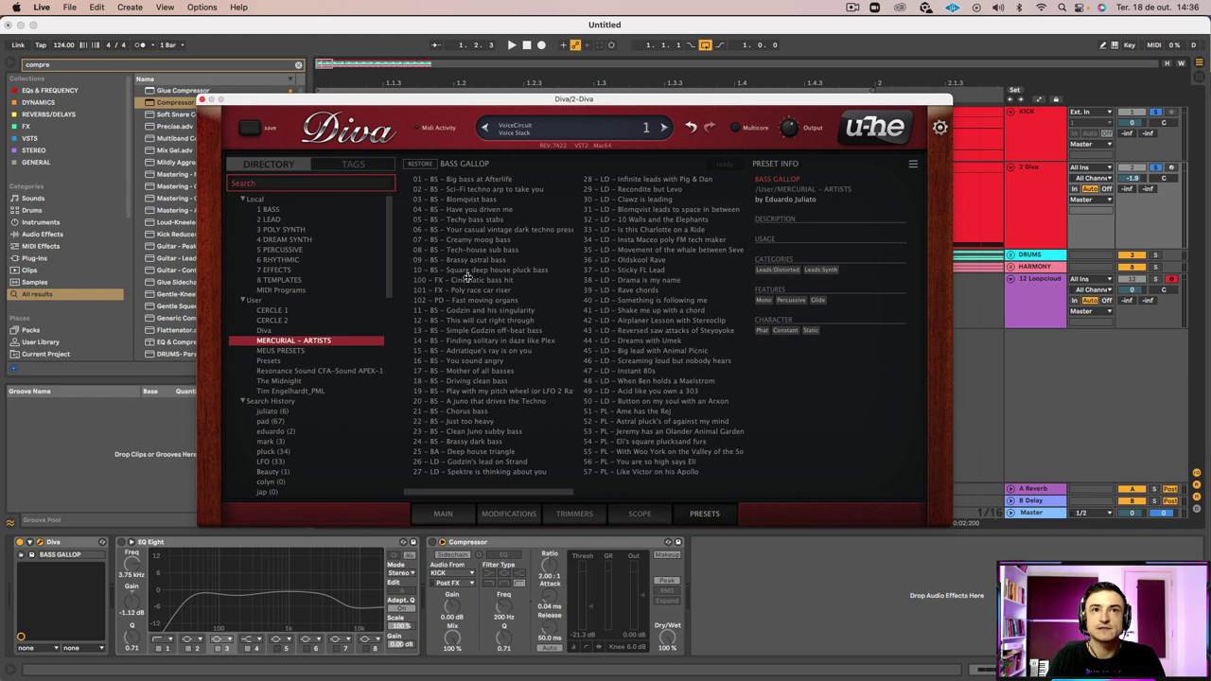
{"action": "scroll", "coordinate": [294, 365], "scroll_direction": "down", "scroll_amount": 2}
{"action": "left_click", "coordinate": [287, 379]}
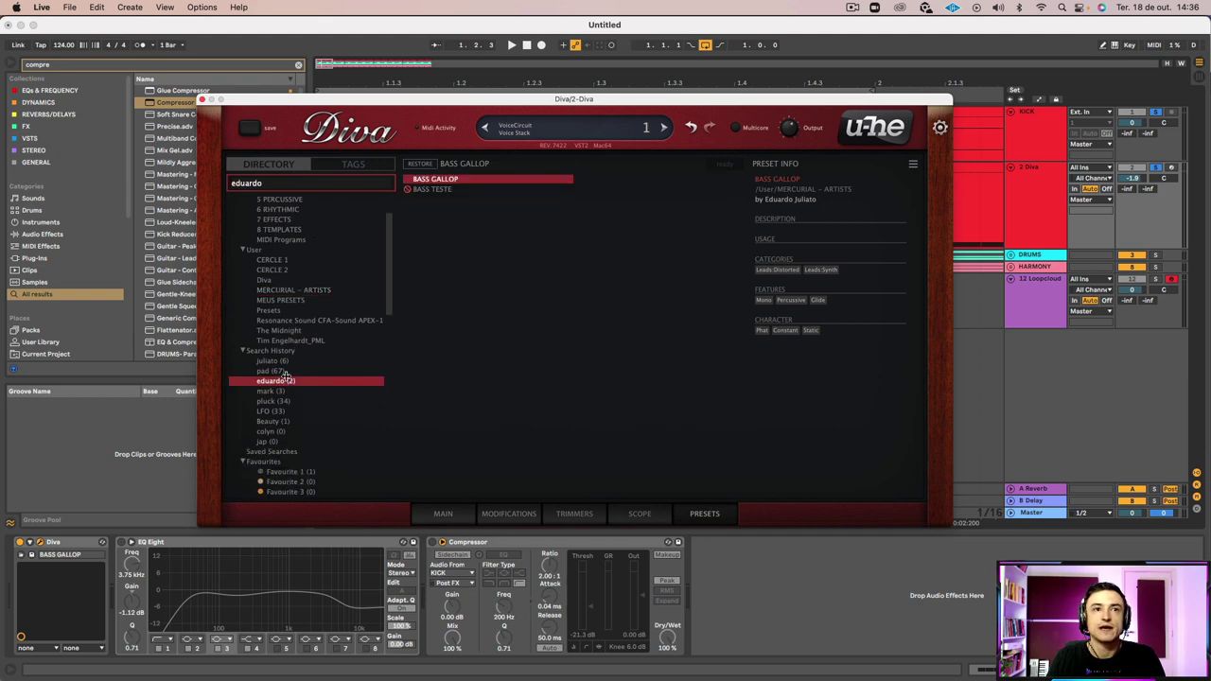
{"action": "scroll", "coordinate": [292, 369], "scroll_direction": "down", "scroll_amount": 10}
{"action": "scroll", "coordinate": [293, 370], "scroll_direction": "up", "scroll_amount": 10}
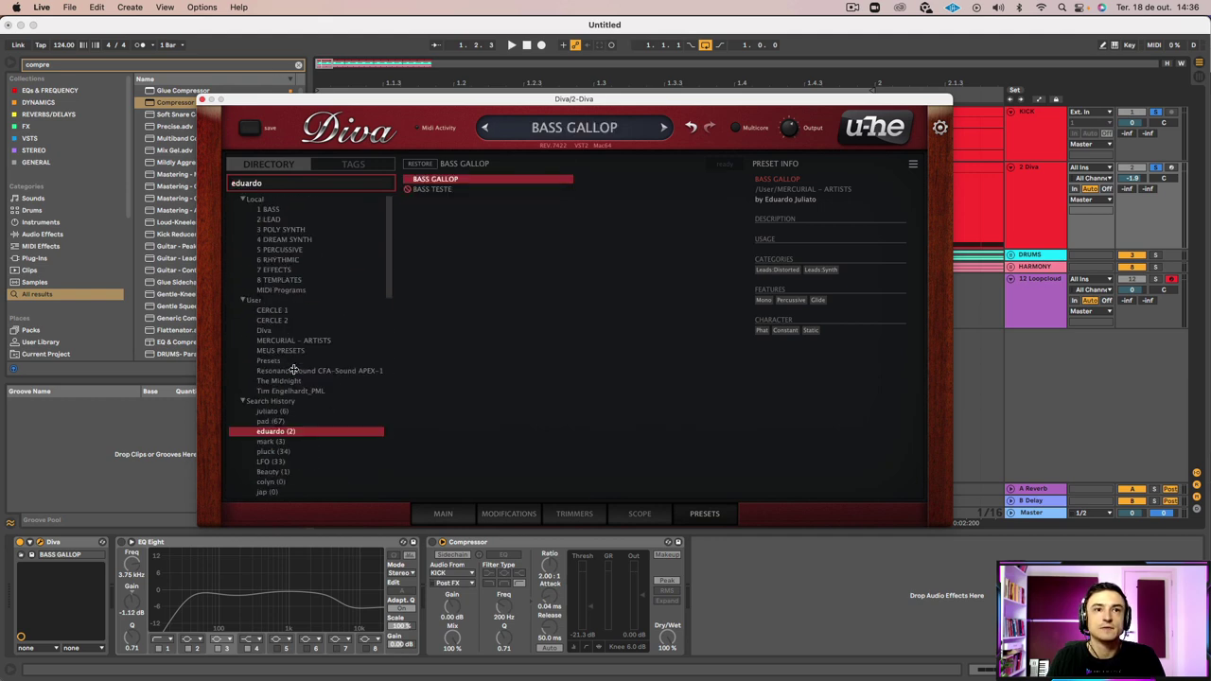
View the INIT presets in the 8 TEMPLATES folder, and audition the kick and bass from Diva's main page
{"action": "left_click", "coordinate": [284, 279]}
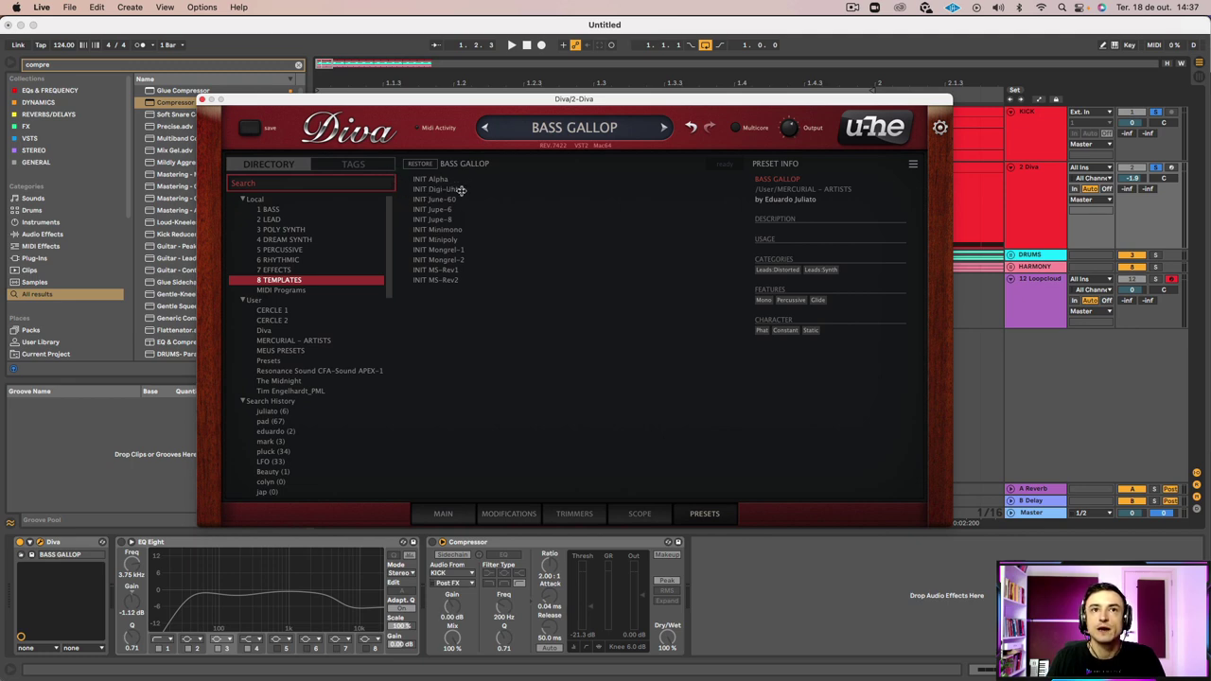
{"action": "left_click", "coordinate": [437, 513]}
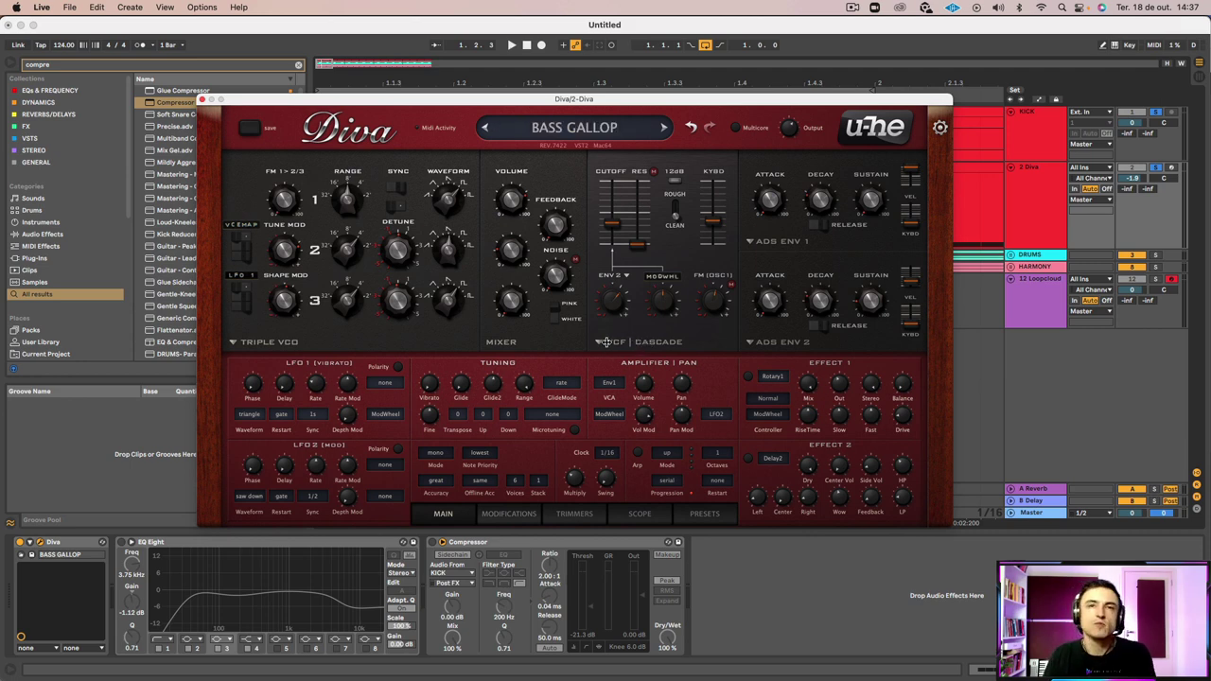
{"action": "key", "text": "space"}
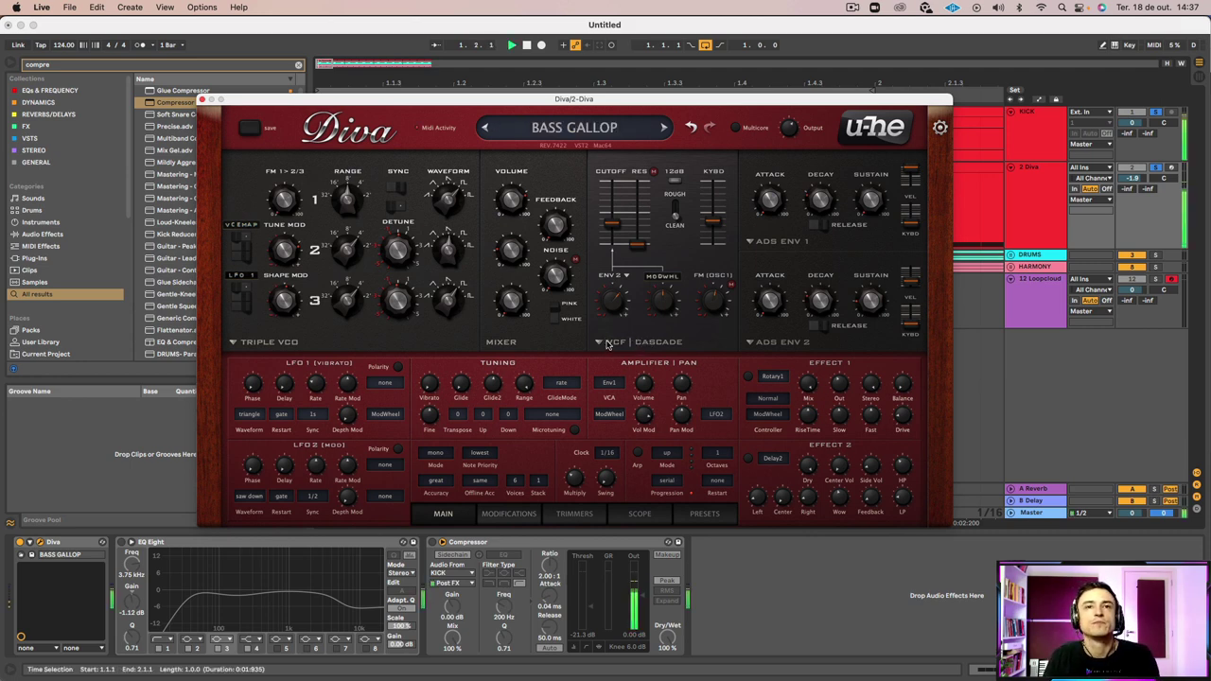
{"action": "key", "text": "space"}
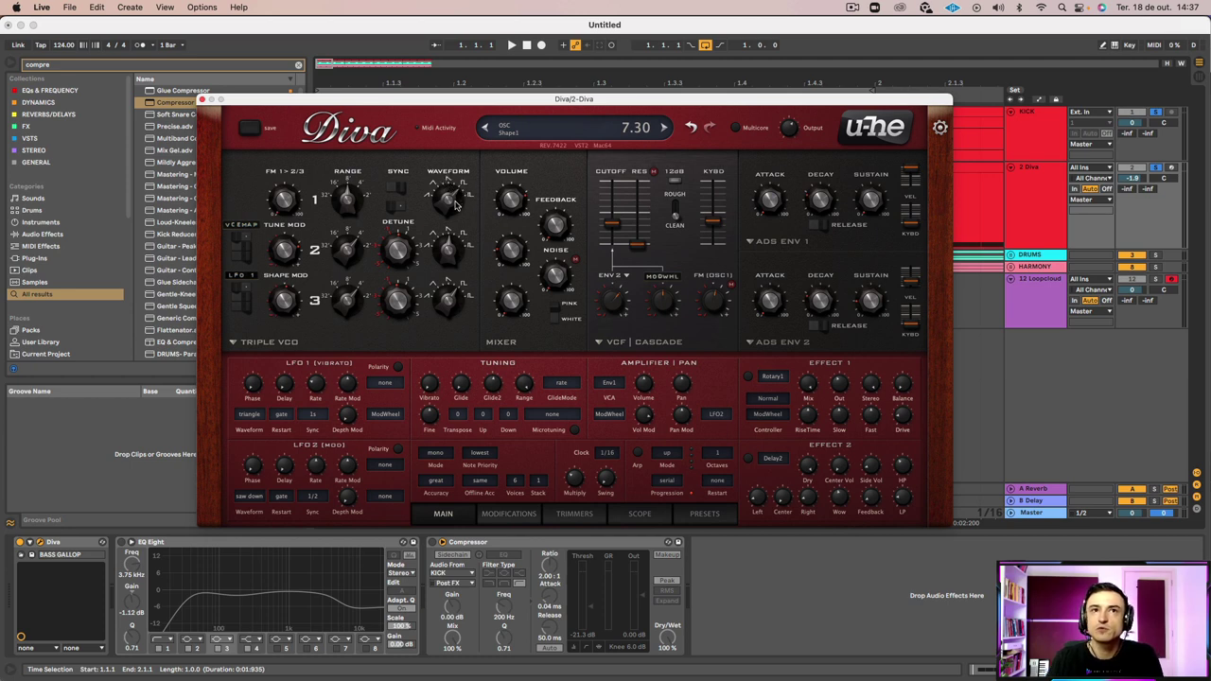
Play the kick and bass in short bursts while examining Diva's oscillator waveforms, ranges and mixer volumes
{"action": "key", "text": "space"}
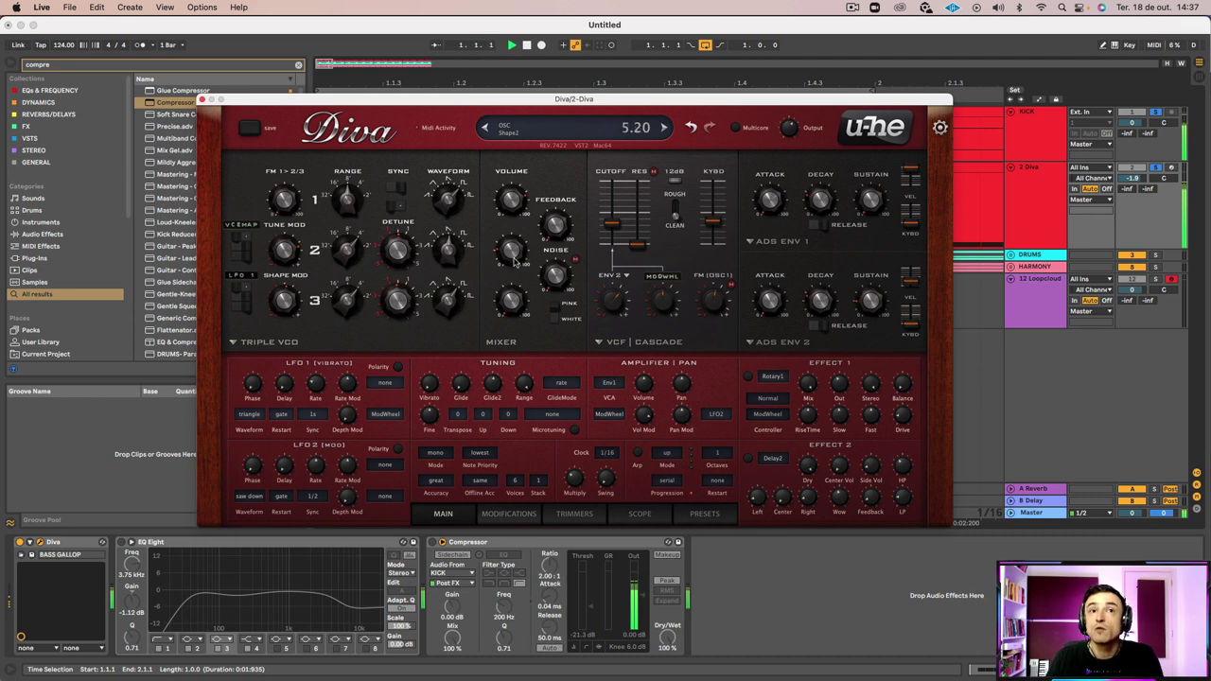
{"action": "key", "text": "space"}
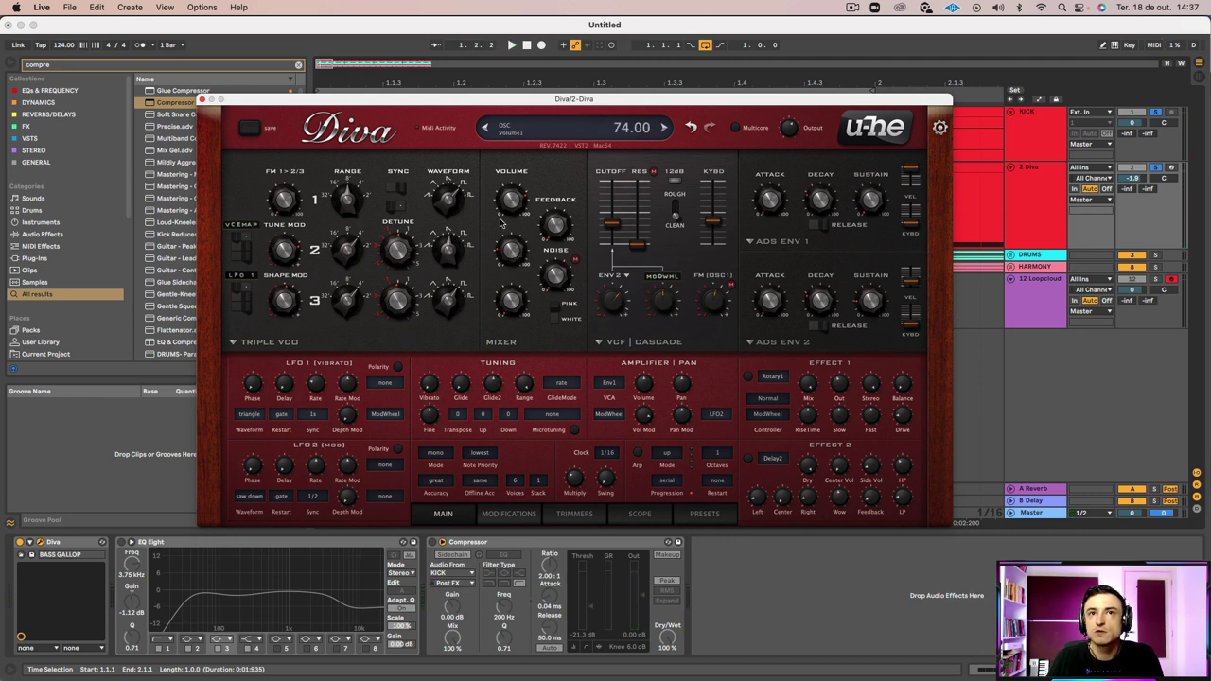
{"action": "key", "text": "space"}
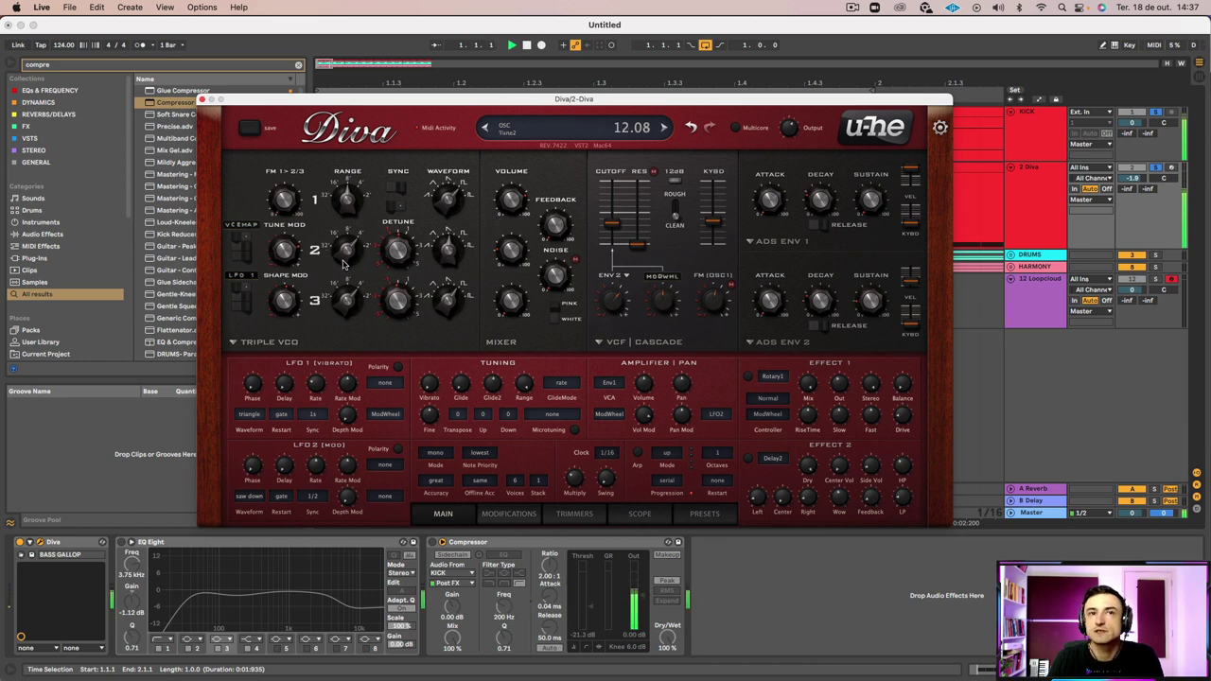
{"action": "key", "text": "space"}
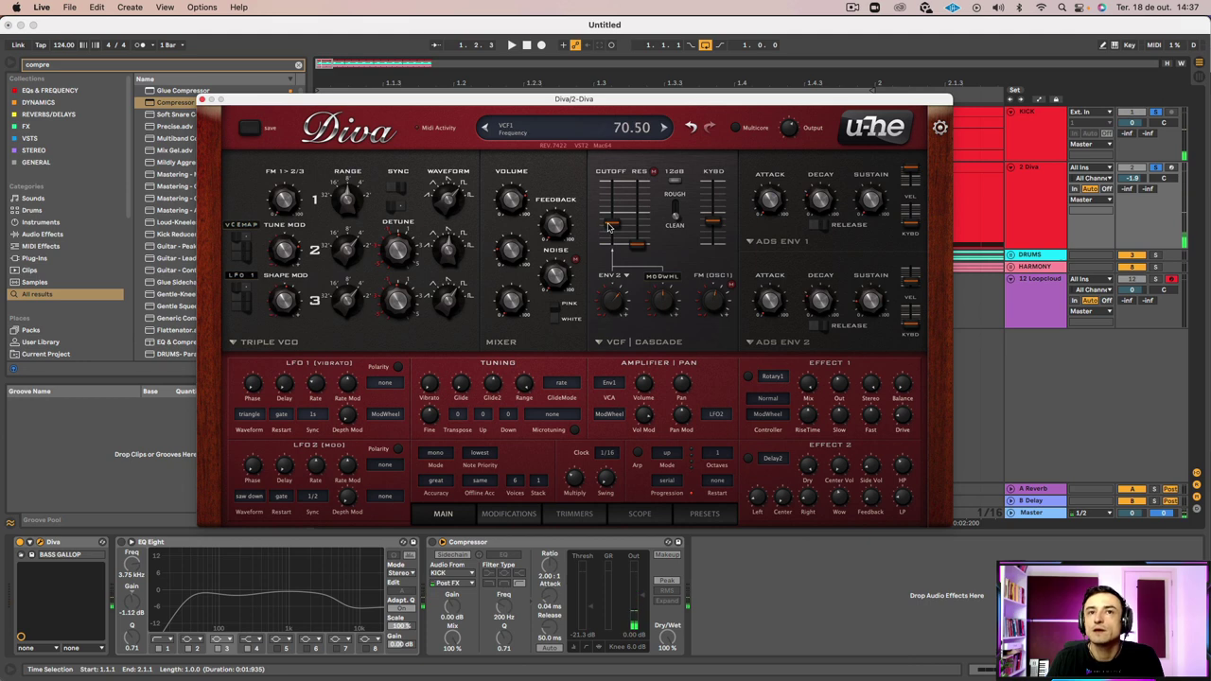
Sweep the VCF cutoff down to about 56.50 during playback and settle it at 67.50
{"action": "left_click_drag", "start_coordinate": [608, 225], "coordinate": [610, 231]}
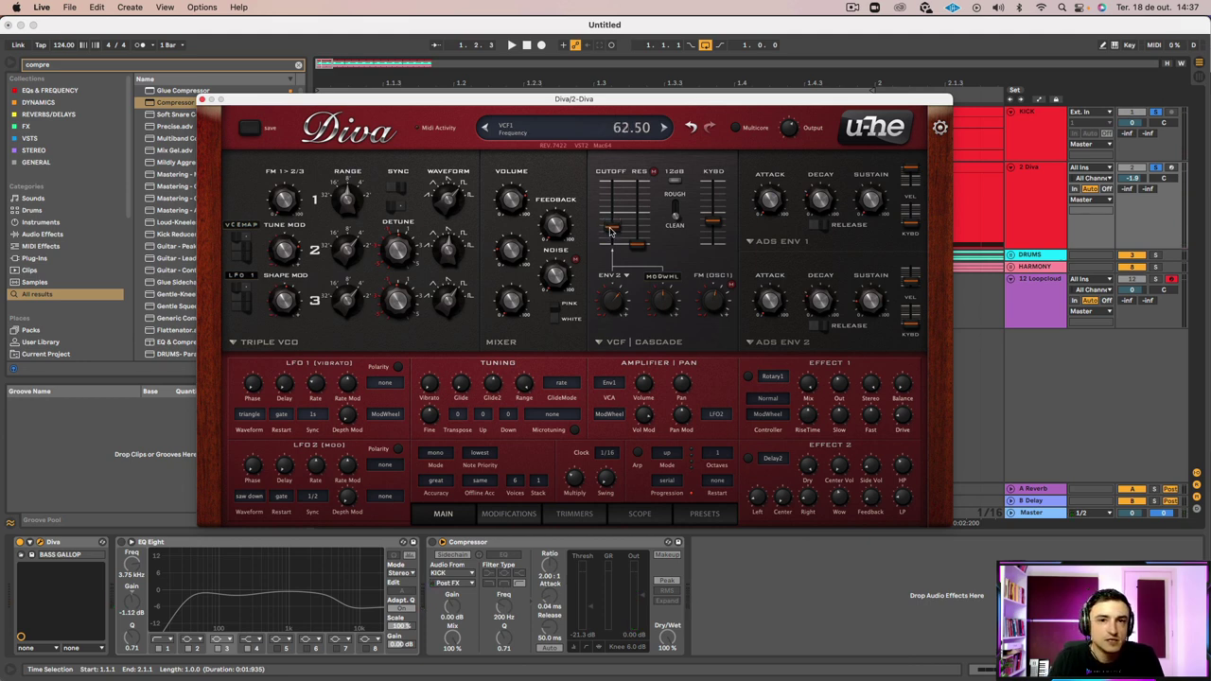
{"action": "key", "text": "space"}
{"action": "left_click_drag", "start_coordinate": [610, 231], "coordinate": [610, 236]}
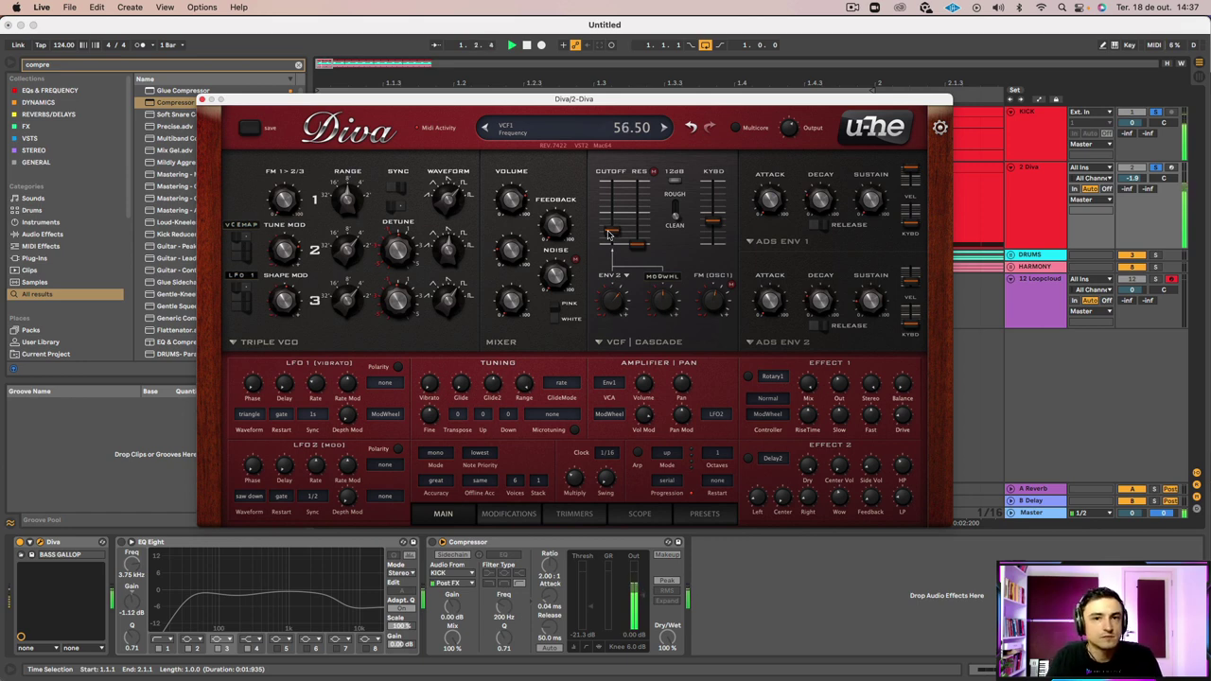
{"action": "mouse_move", "coordinate": [608, 233]}
{"action": "left_mouse_down"}
{"action": "mouse_move", "coordinate": [616, 178]}
{"action": "mouse_move", "coordinate": [619, 228]}
{"action": "left_mouse_up"}
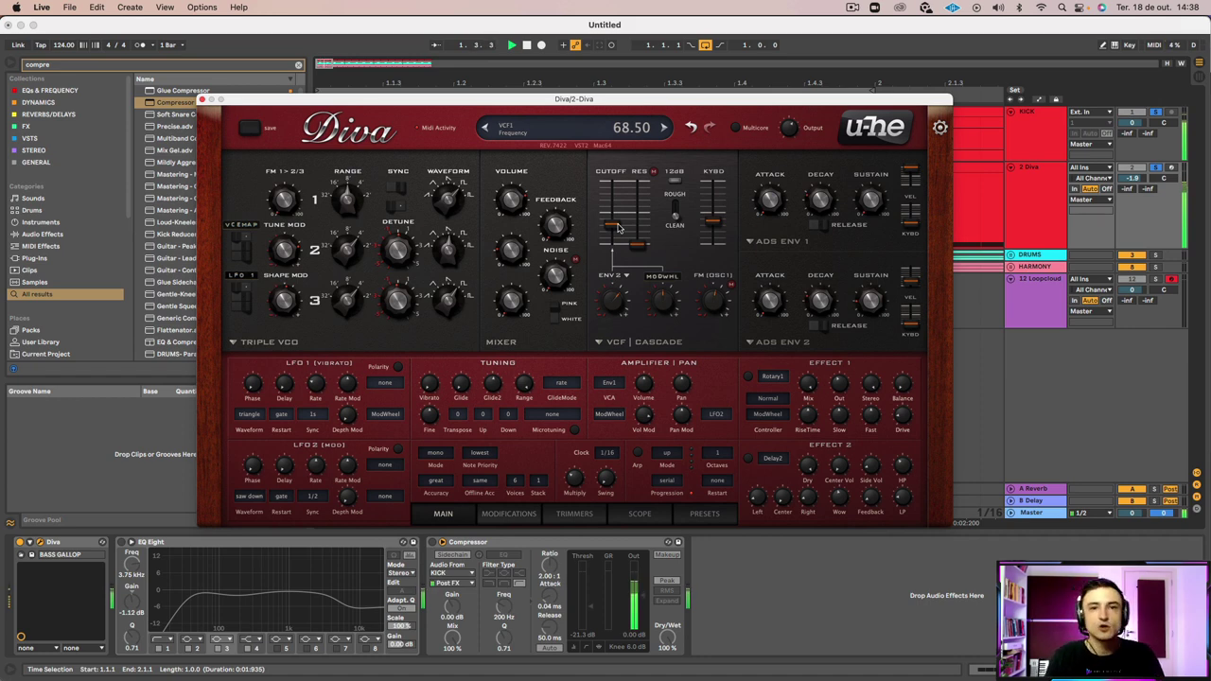
{"action": "left_click", "coordinate": [618, 227]}
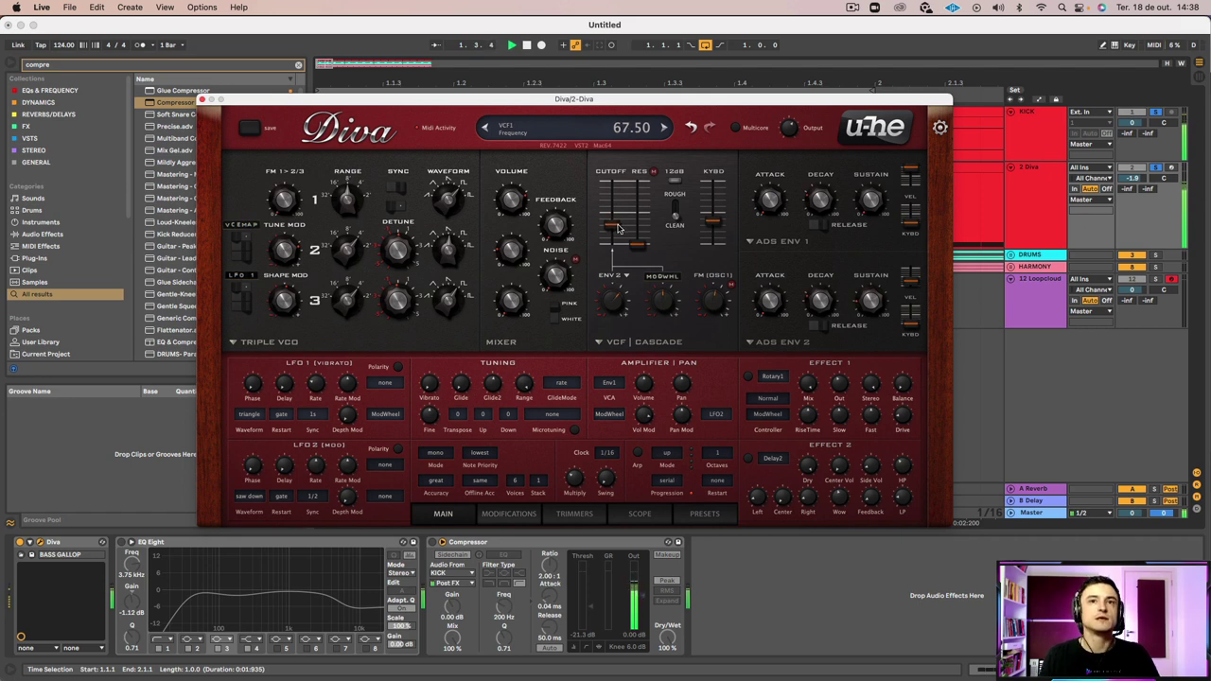
Set the Env 2 modulation depth of the filter cutoff to 0.00 while listening to the kick and bass
{"action": "left_click_drag", "start_coordinate": [612, 295], "coordinate": [612, 315]}
{"action": "key", "text": "space"}
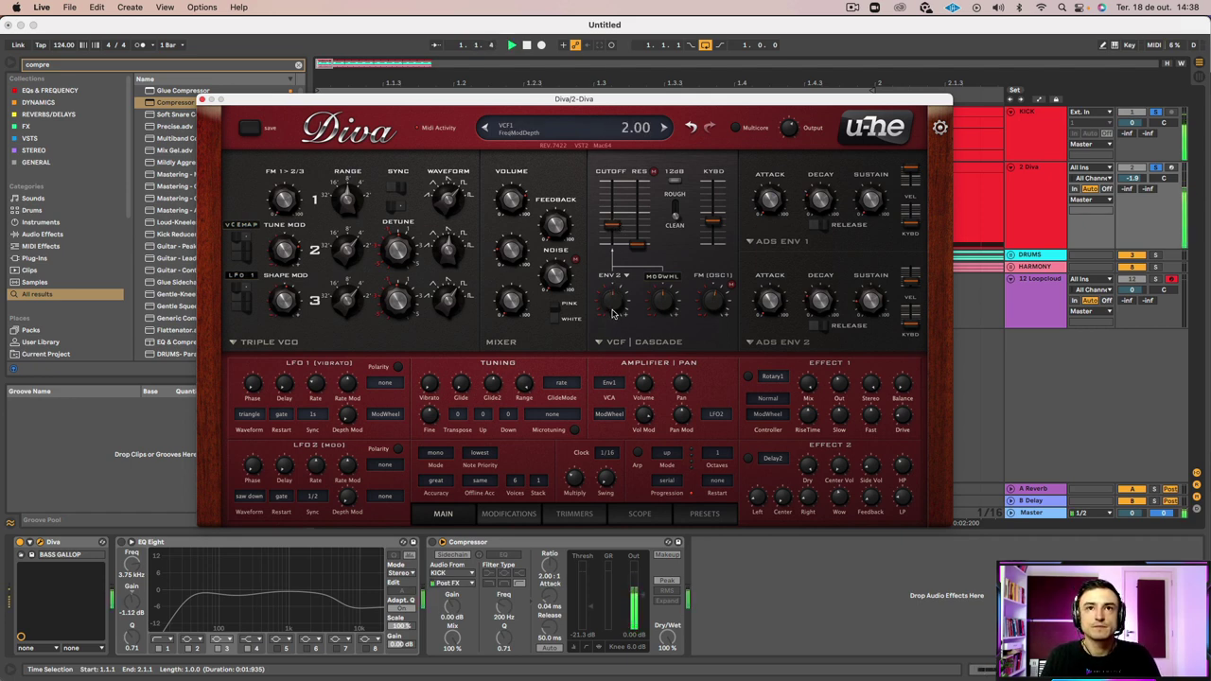
{"action": "double_click", "coordinate": [613, 308]}
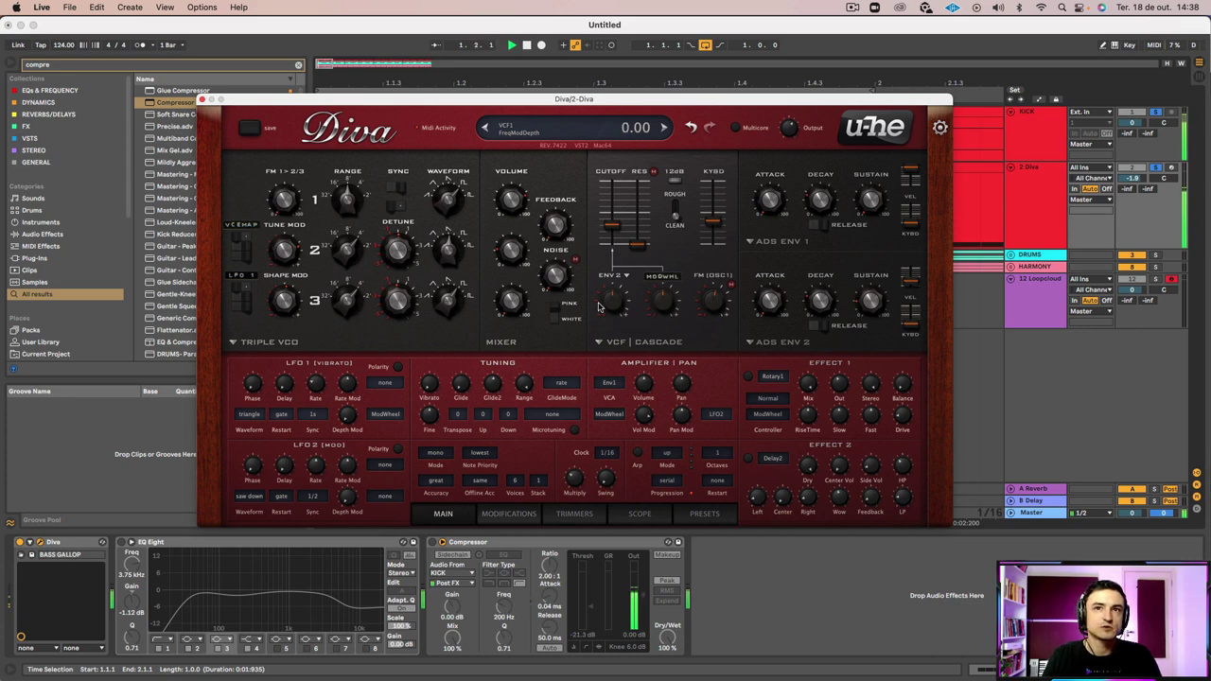
{"action": "key", "text": "space"}
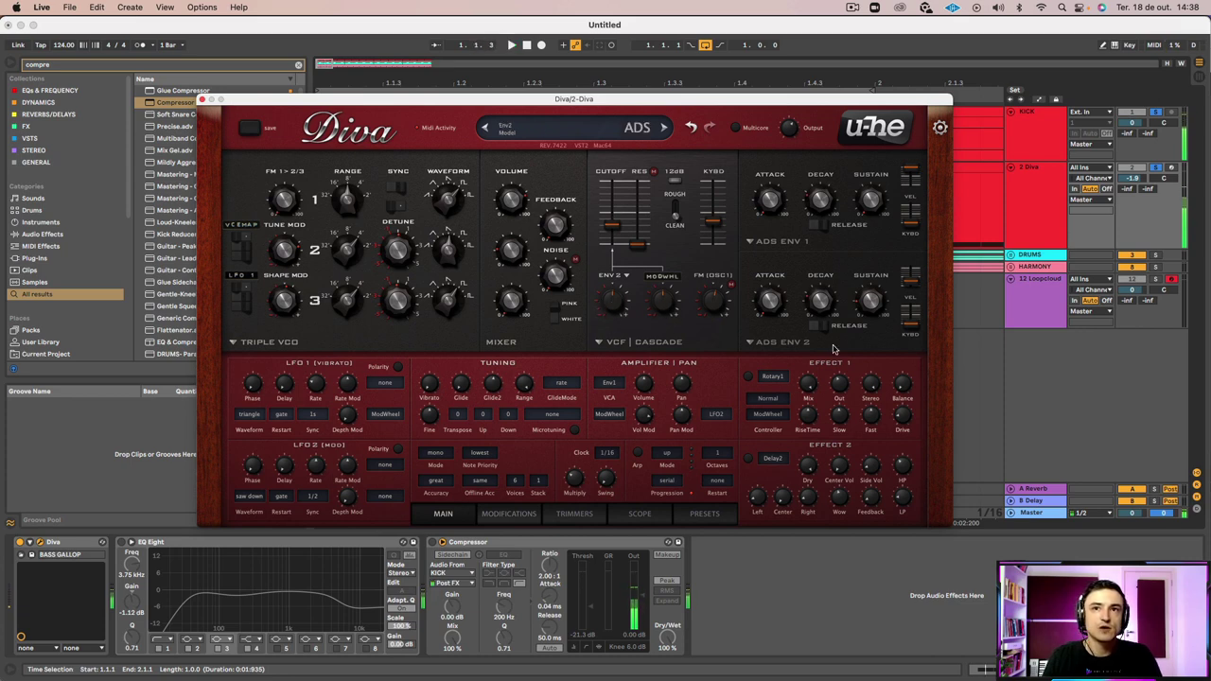
Raise the Env 2 modulation depth of the filter cutoff to 42.00 while auditioning the looped kick and bass
{"action": "left_click_drag", "start_coordinate": [616, 300], "coordinate": [616, 285]}
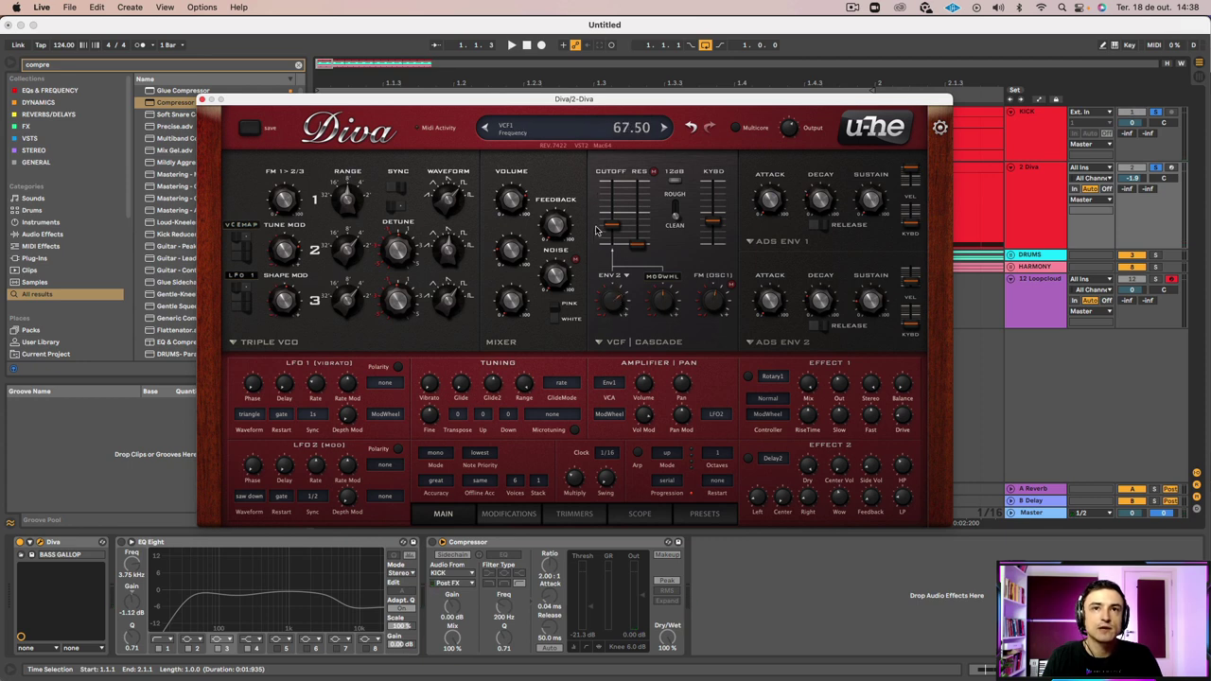
{"action": "left_click_drag", "start_coordinate": [613, 301], "coordinate": [613, 310]}
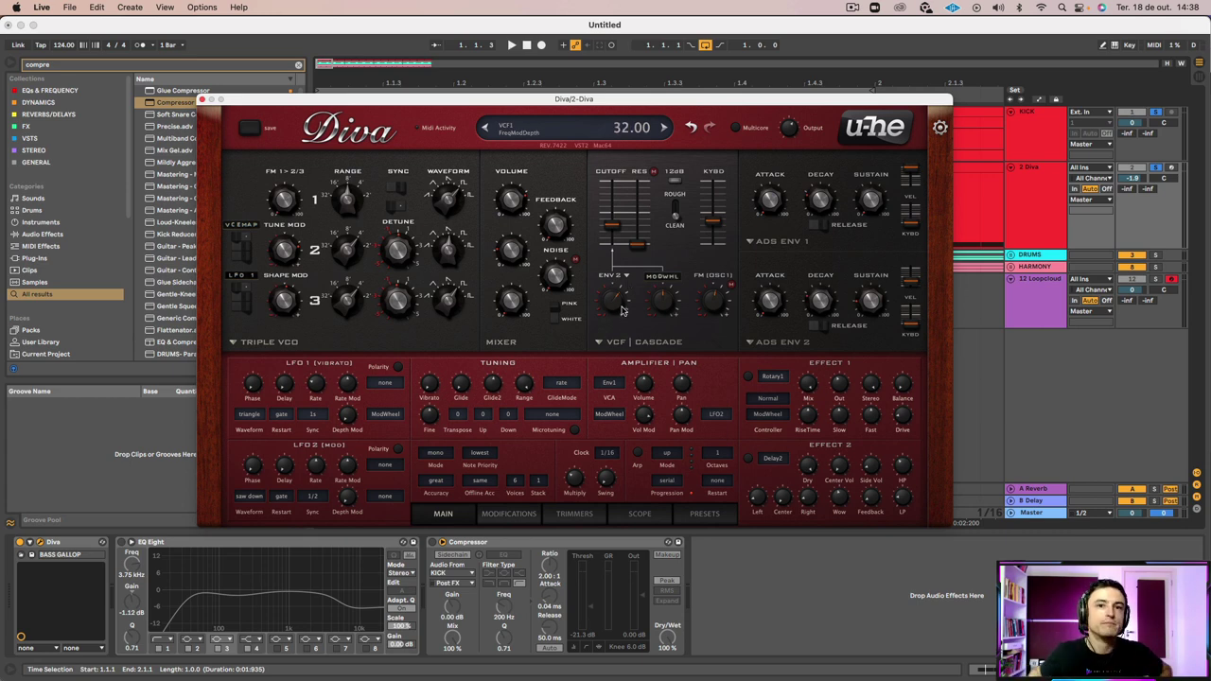
{"action": "key", "text": "space"}
{"action": "mouse_move", "coordinate": [622, 310]}
{"action": "left_mouse_down"}
{"action": "mouse_move", "coordinate": [613, 268]}
{"action": "mouse_move", "coordinate": [607, 308]}
{"action": "left_mouse_up"}
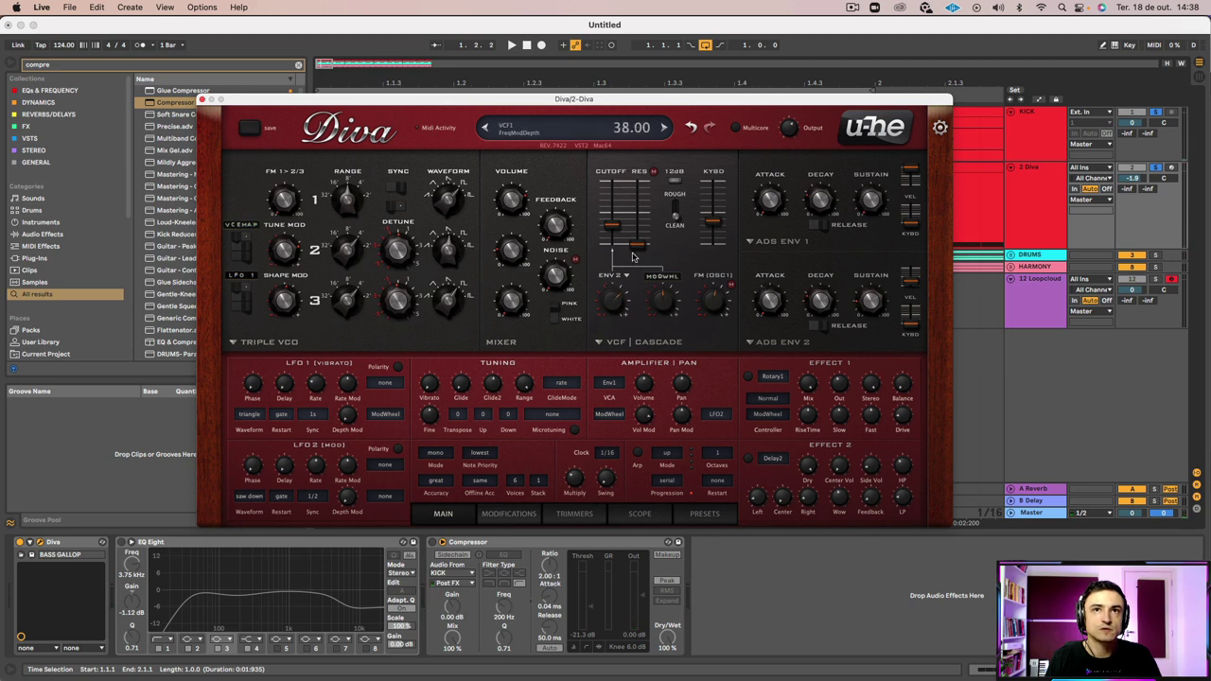
{"action": "key", "text": "space"}
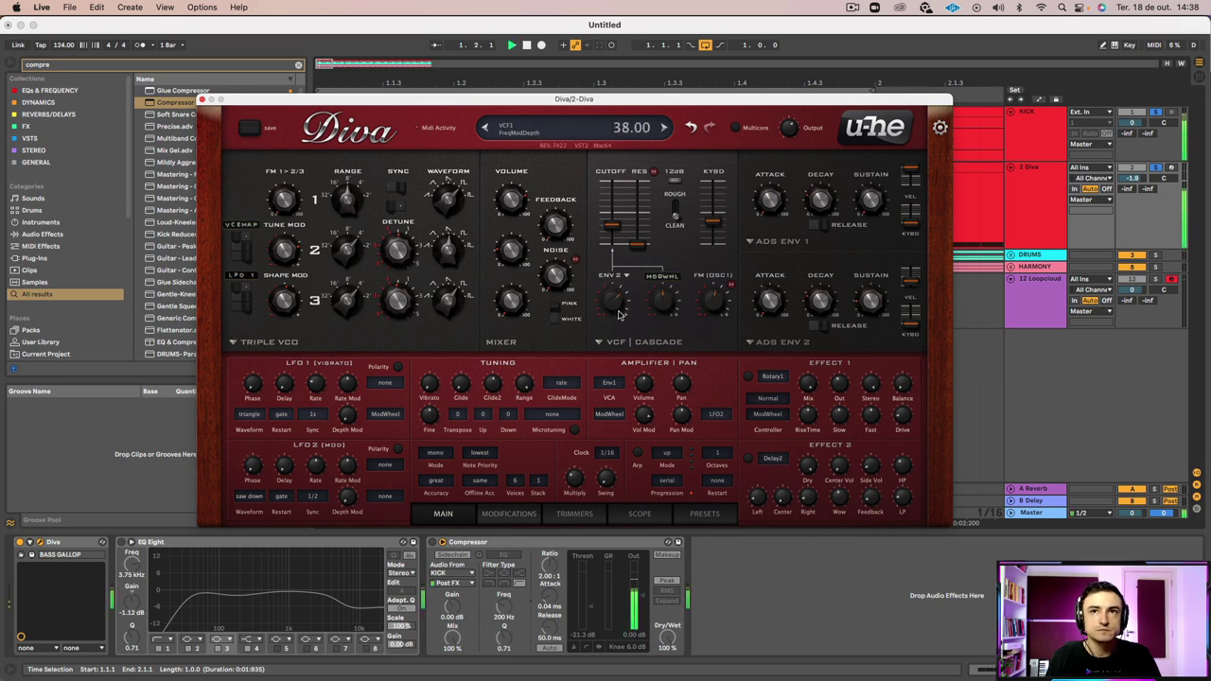
{"action": "left_click_drag", "start_coordinate": [776, 310], "coordinate": [757, 257]}
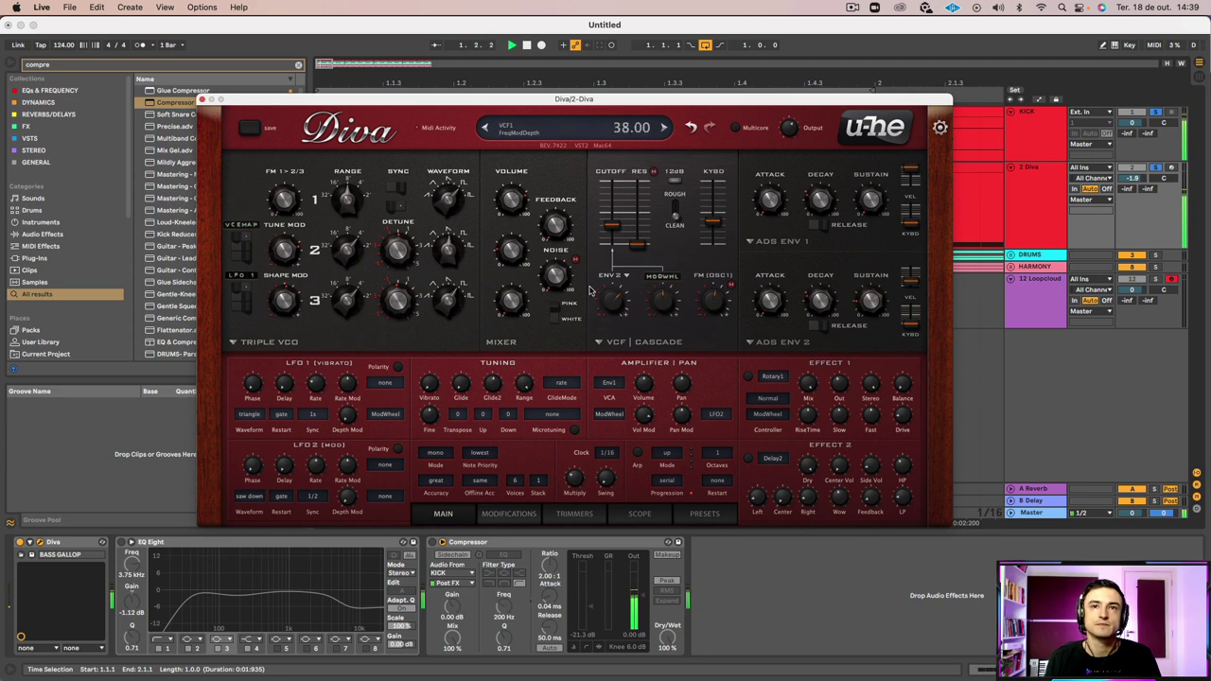
{"action": "mouse_move", "coordinate": [609, 301]}
{"action": "left_mouse_down"}
{"action": "mouse_move", "coordinate": [616, 286]}
{"action": "mouse_move", "coordinate": [620, 302]}
{"action": "left_mouse_up"}
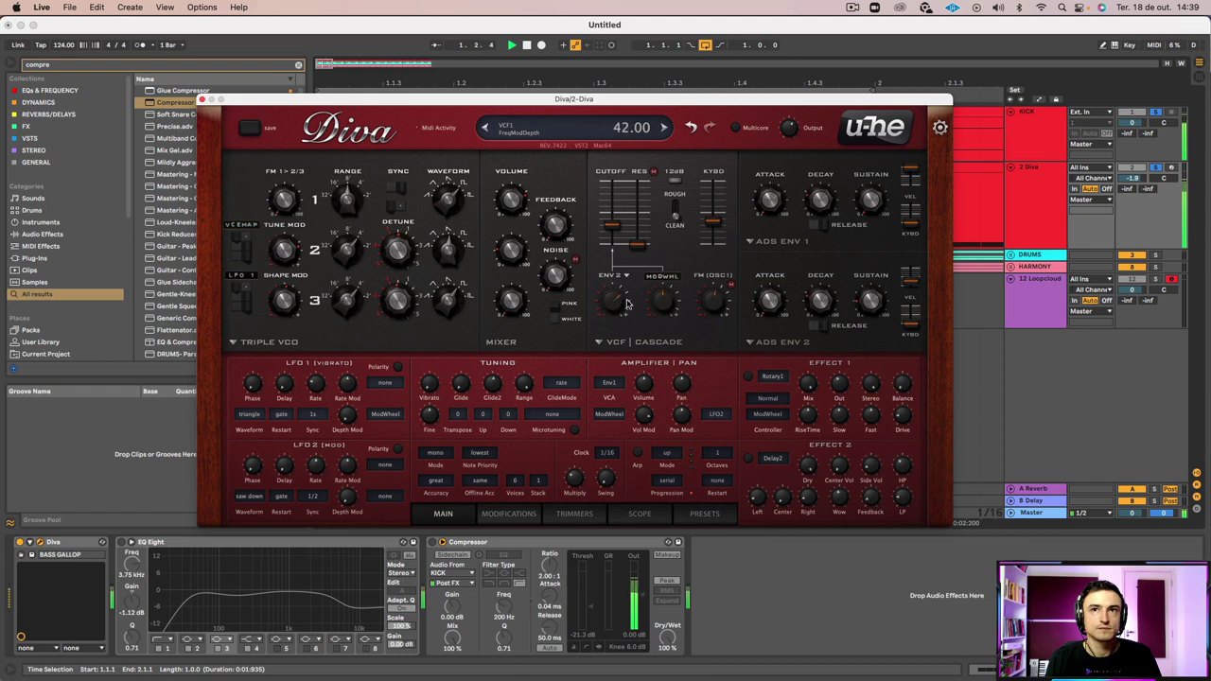
Fine-tune the envelope decay and slightly lower the VCF cutoff while auditioning the looped kick and bass
{"action": "left_click_drag", "start_coordinate": [813, 203], "coordinate": [814, 185]}
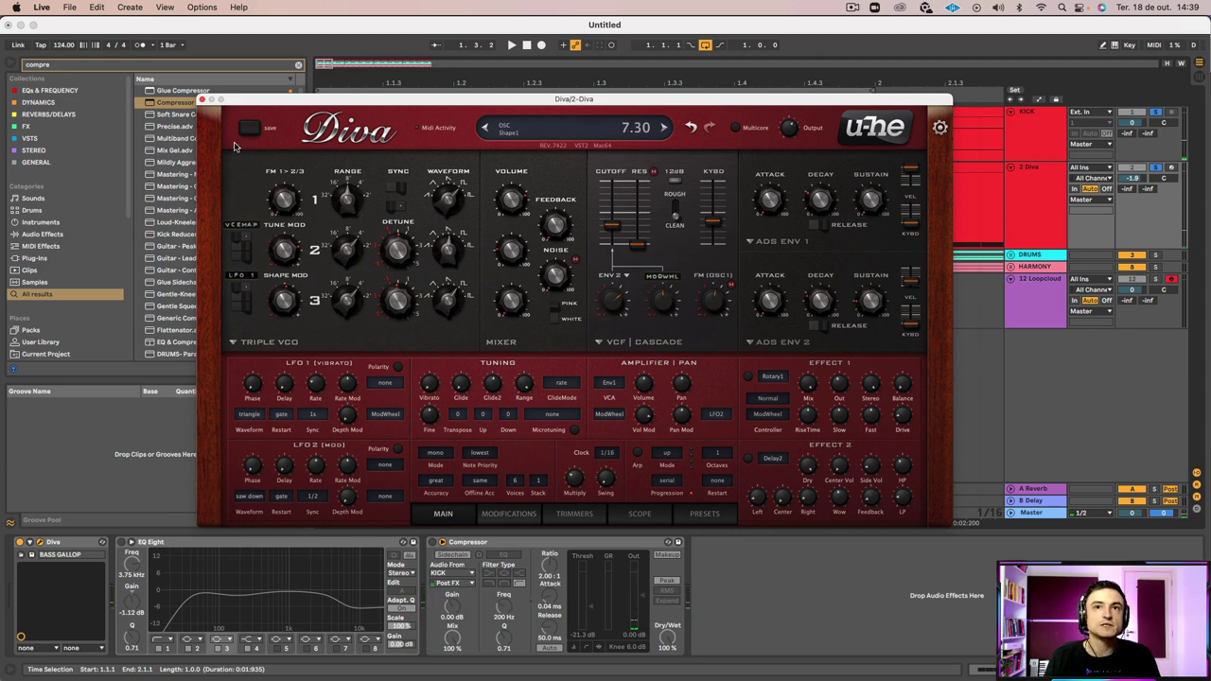
{"action": "key", "text": "space"}
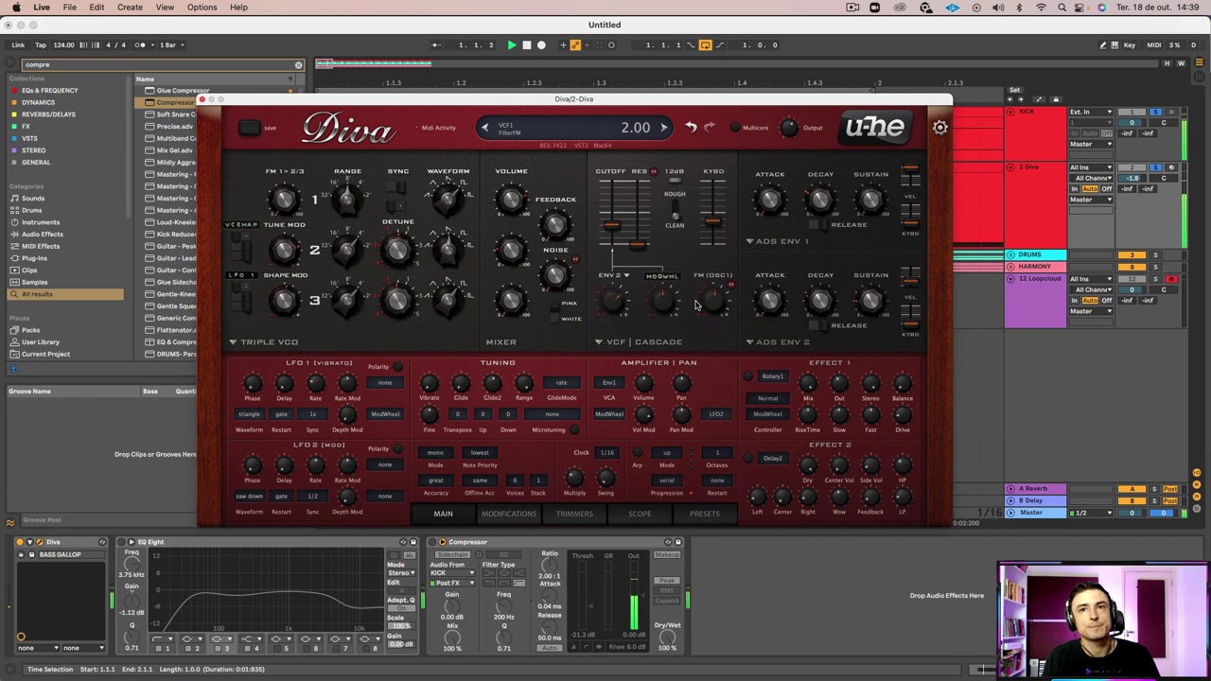
{"action": "left_click_drag", "start_coordinate": [817, 194], "coordinate": [817, 196]}
{"action": "key", "text": "space"}
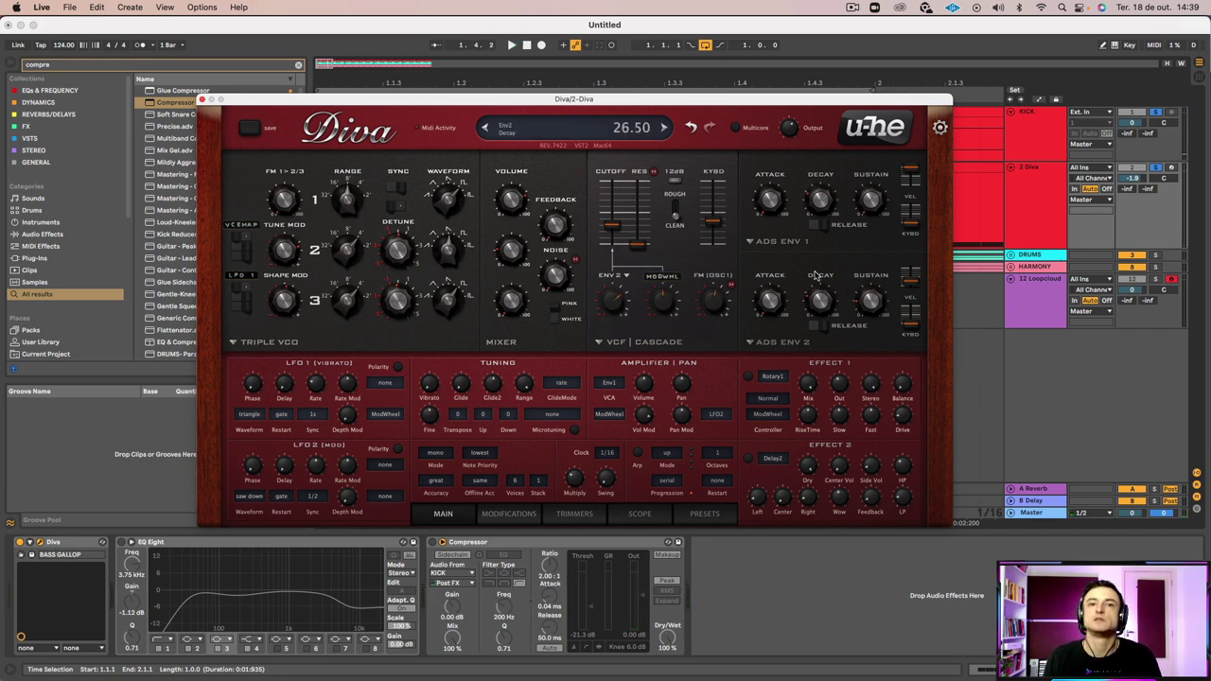
{"action": "key", "text": "space"}
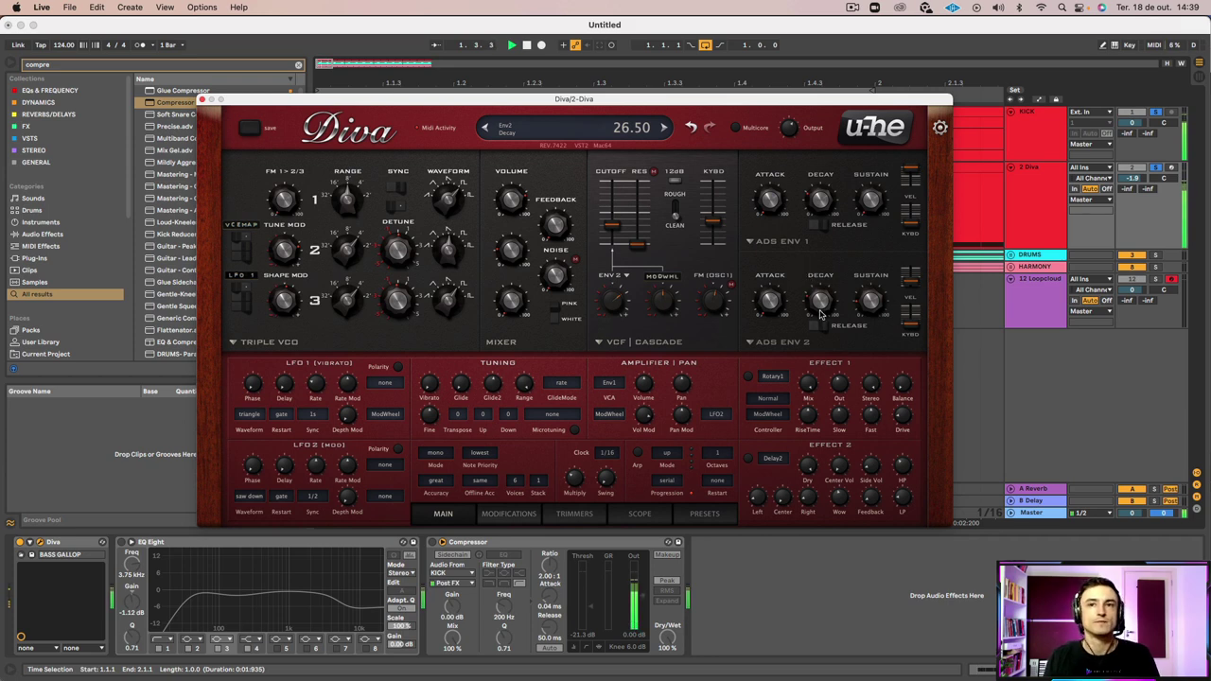
{"action": "left_click_drag", "start_coordinate": [614, 226], "coordinate": [616, 231]}
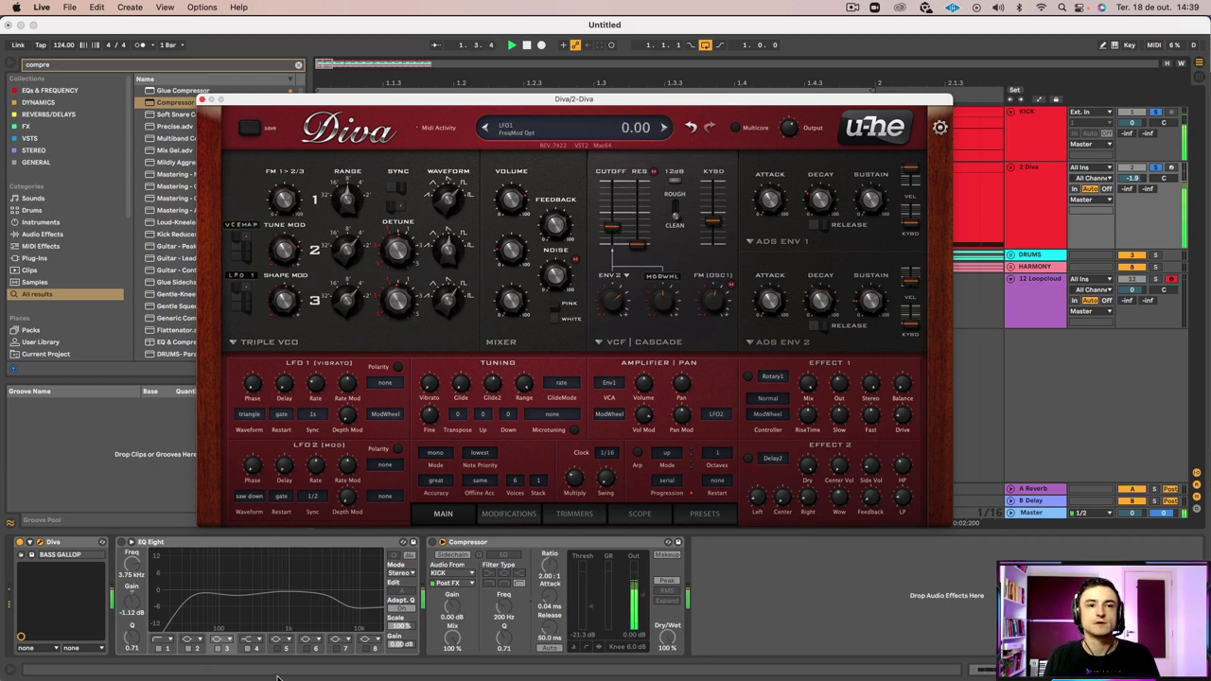
Quit the Mail application running in the background
{"action": "mouse_move", "coordinate": [277, 677]}
{"action": "right_click", "coordinate": [204, 650]}
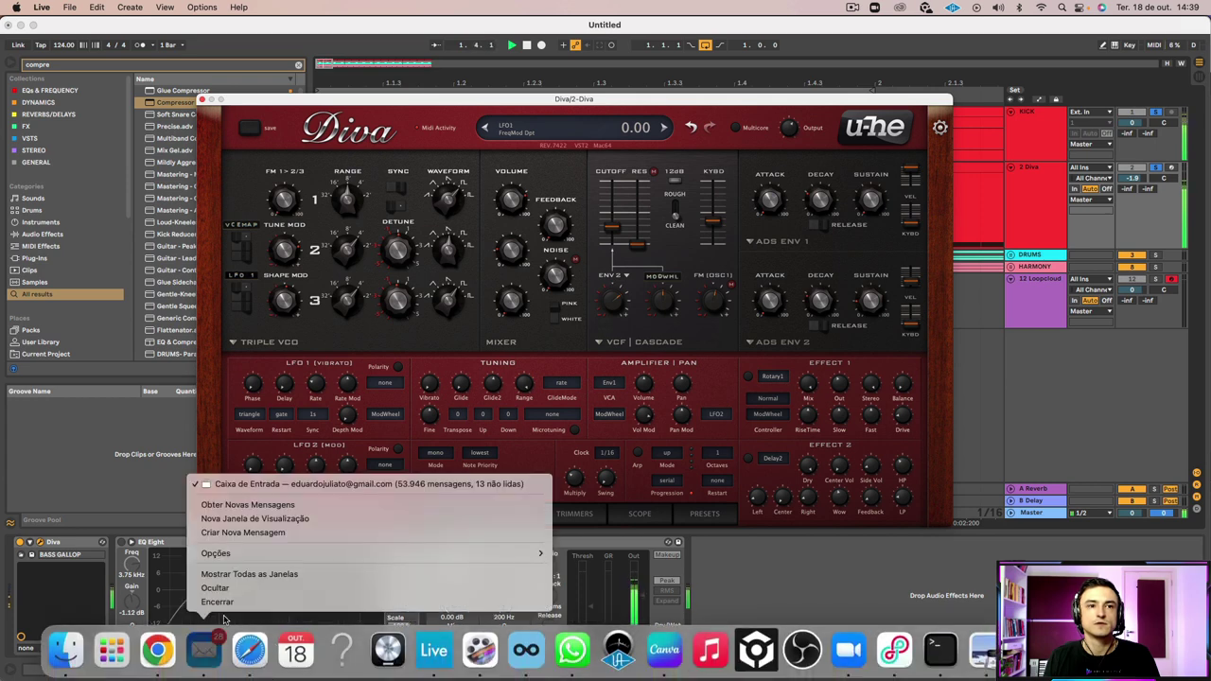
{"action": "left_click", "coordinate": [217, 602]}
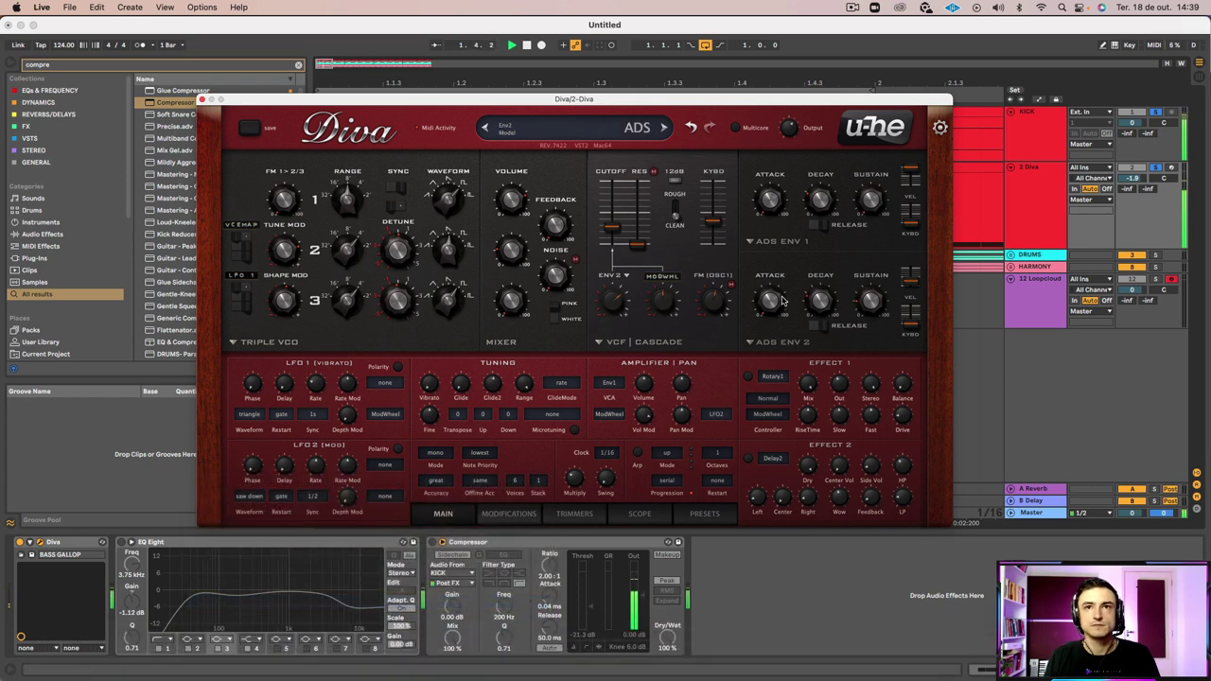
Set the Env 2 decay to 28.00 and the VCF cutoff to 69.50 with the loop playing
{"action": "left_click_drag", "start_coordinate": [615, 232], "coordinate": [614, 227]}
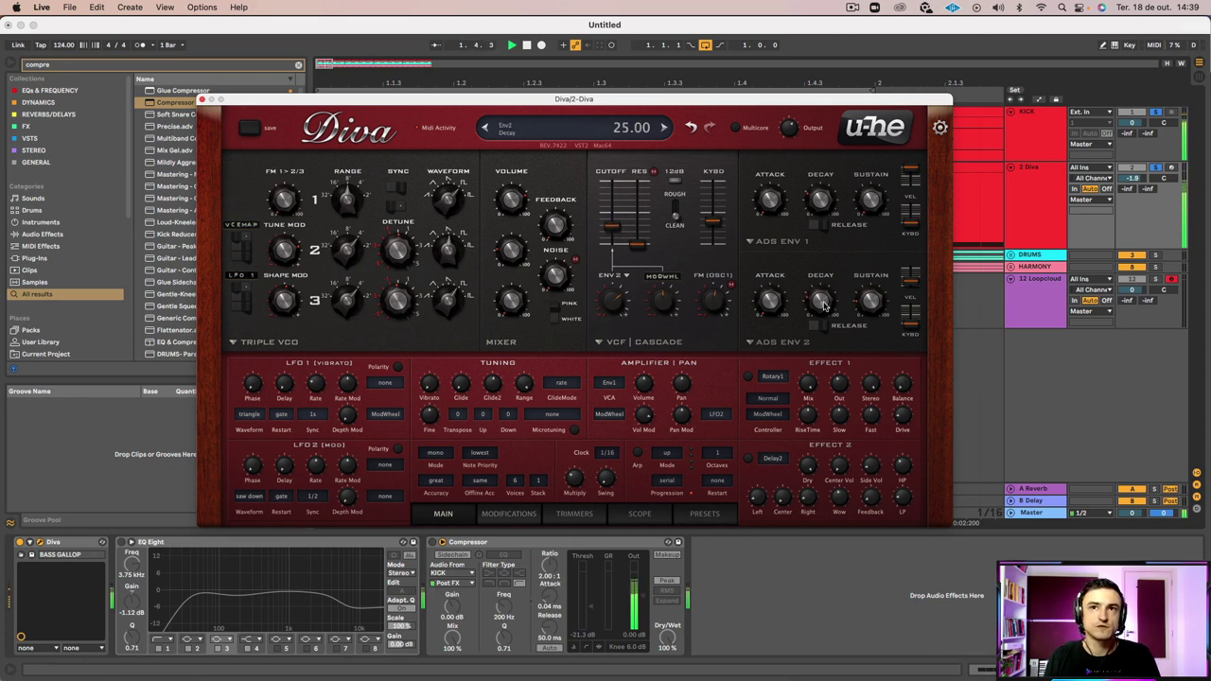
{"action": "mouse_move", "coordinate": [823, 305]}
{"action": "left_mouse_down"}
{"action": "mouse_move", "coordinate": [870, 313]}
{"action": "mouse_move", "coordinate": [821, 314]}
{"action": "mouse_move", "coordinate": [817, 290]}
{"action": "mouse_move", "coordinate": [814, 300]}
{"action": "left_mouse_up"}
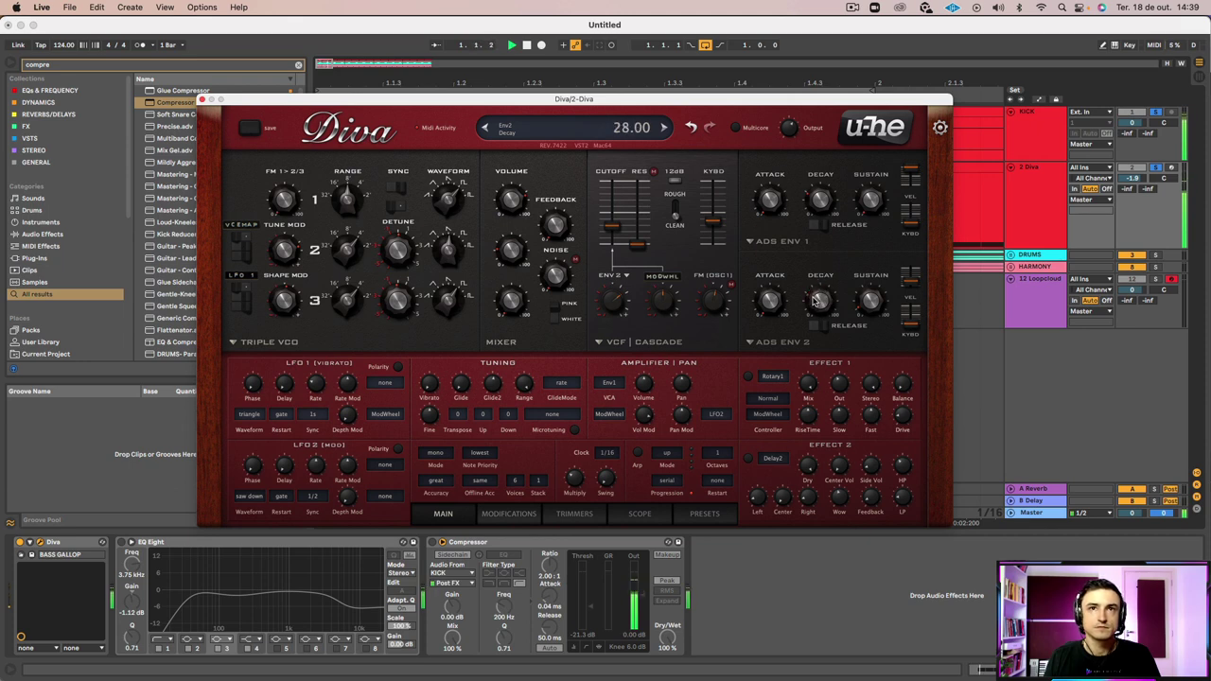
{"action": "mouse_move", "coordinate": [612, 225]}
{"action": "left_mouse_down"}
{"action": "mouse_move", "coordinate": [610, 202]}
{"action": "mouse_move", "coordinate": [596, 226]}
{"action": "left_mouse_up"}
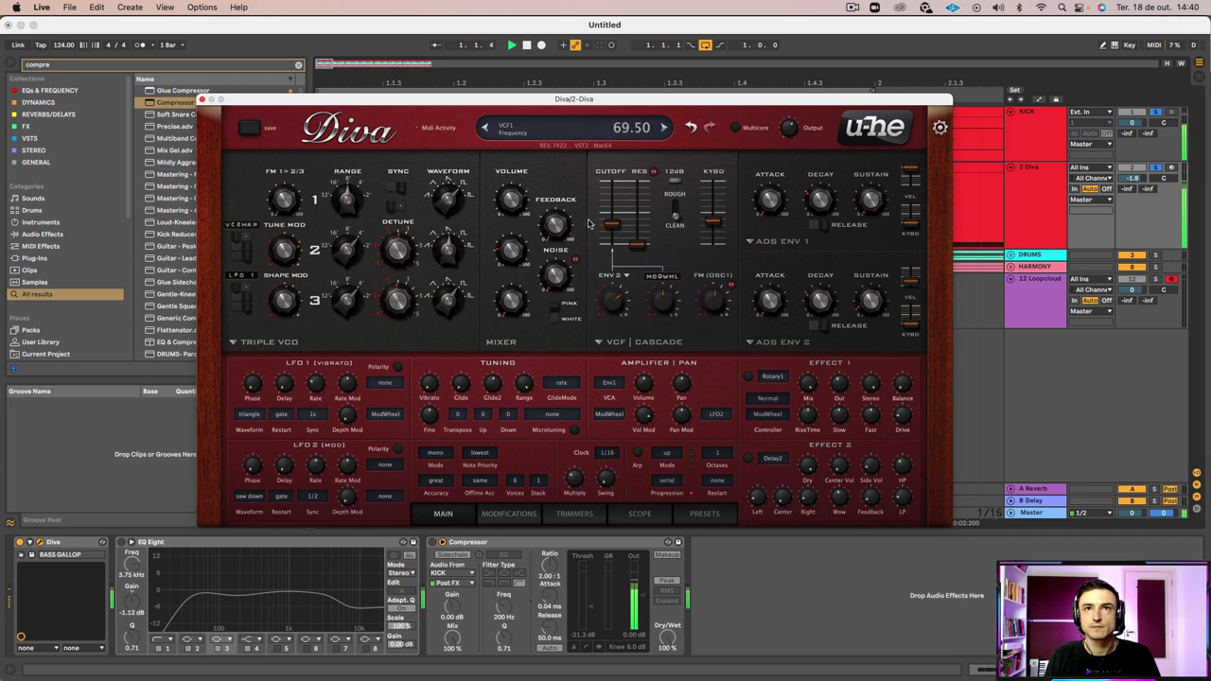
Turn on Diva's Delay2 effect and play the kick and bass with it
{"action": "left_click", "coordinate": [747, 458]}
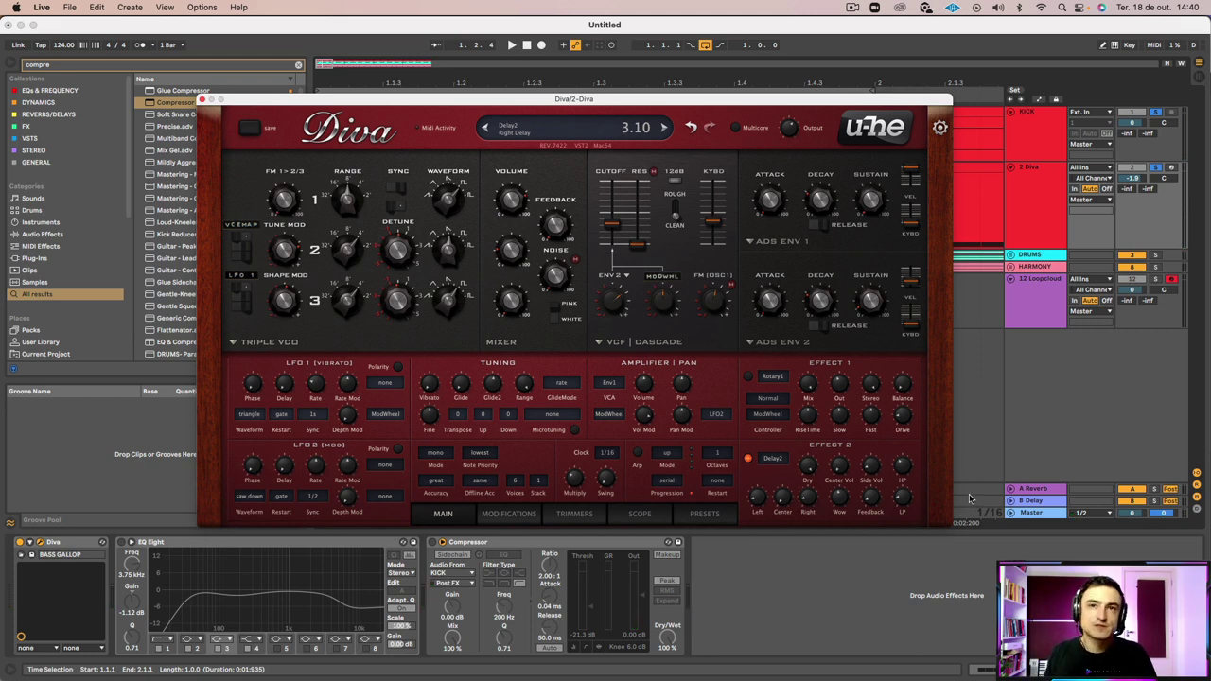
{"action": "key", "text": "space"}
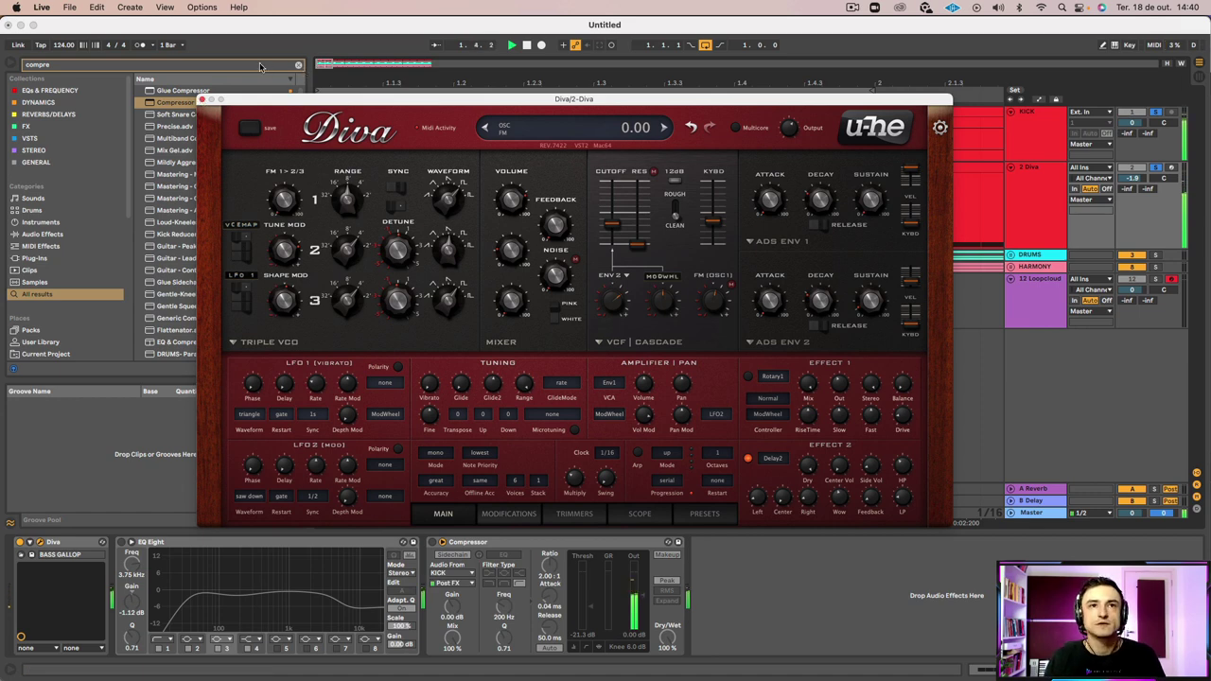
Close the Diva window, stop playback and open the bass clip on the 2 Diva track in the note editor
{"action": "left_click", "coordinate": [202, 99]}
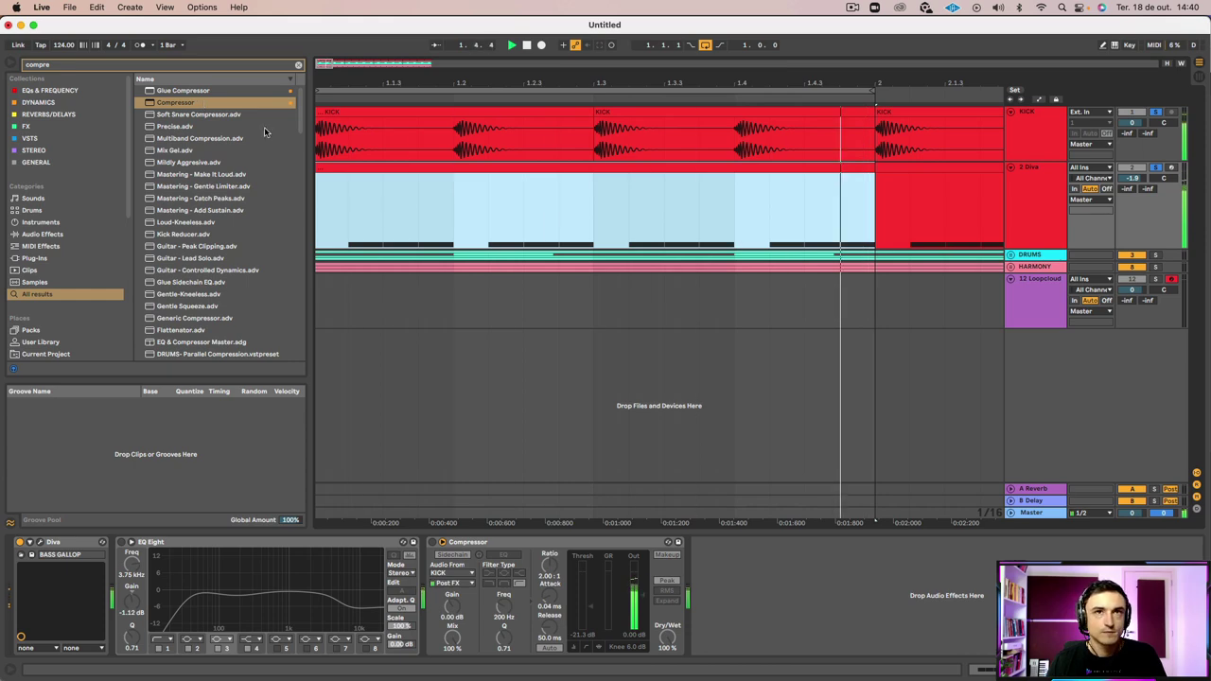
{"action": "key", "text": "space"}
{"action": "double_click", "coordinate": [346, 172]}
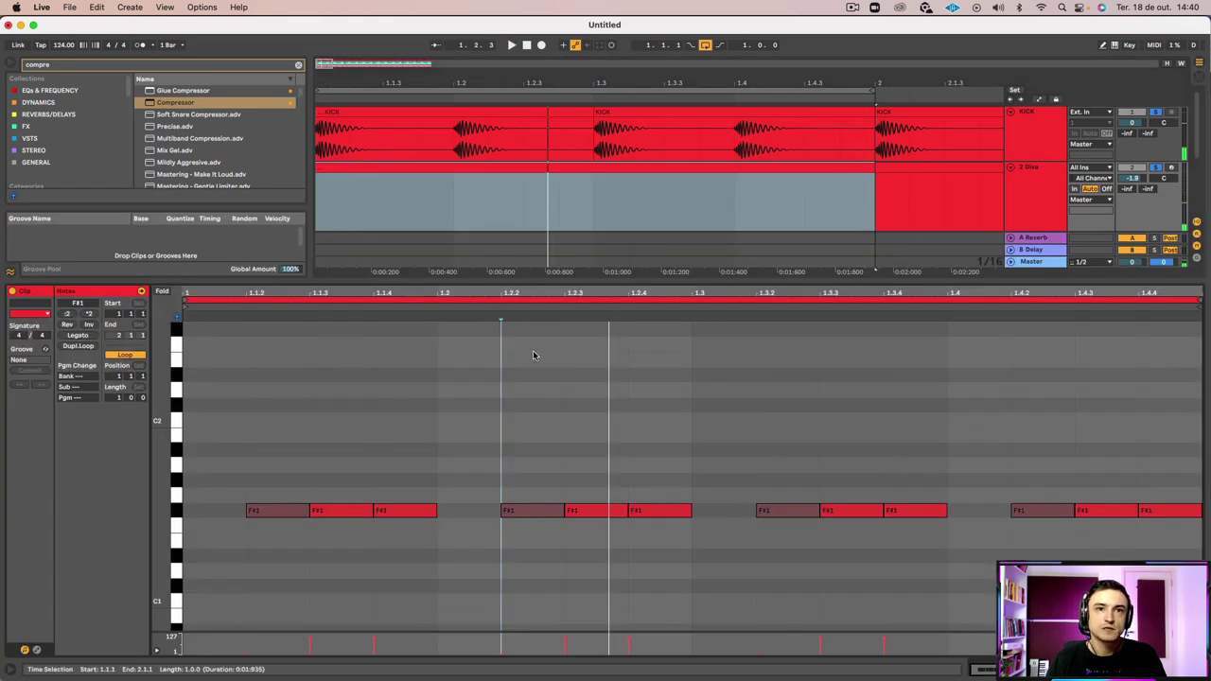
{"action": "left_click", "coordinate": [657, 439]}
{"action": "left_click", "coordinate": [604, 516]}
{"action": "scroll", "coordinate": [600, 518], "scroll_direction": "up", "scroll_amount": 2}
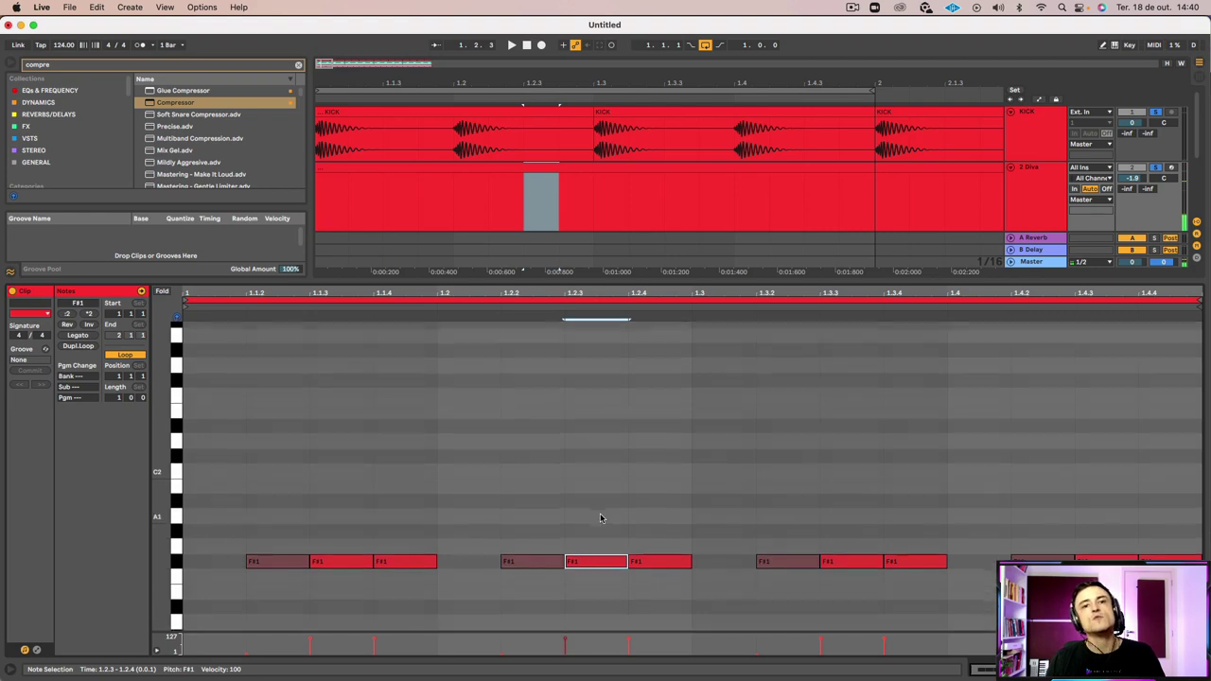
{"action": "scroll", "coordinate": [600, 517], "scroll_direction": "down", "scroll_amount": 1}
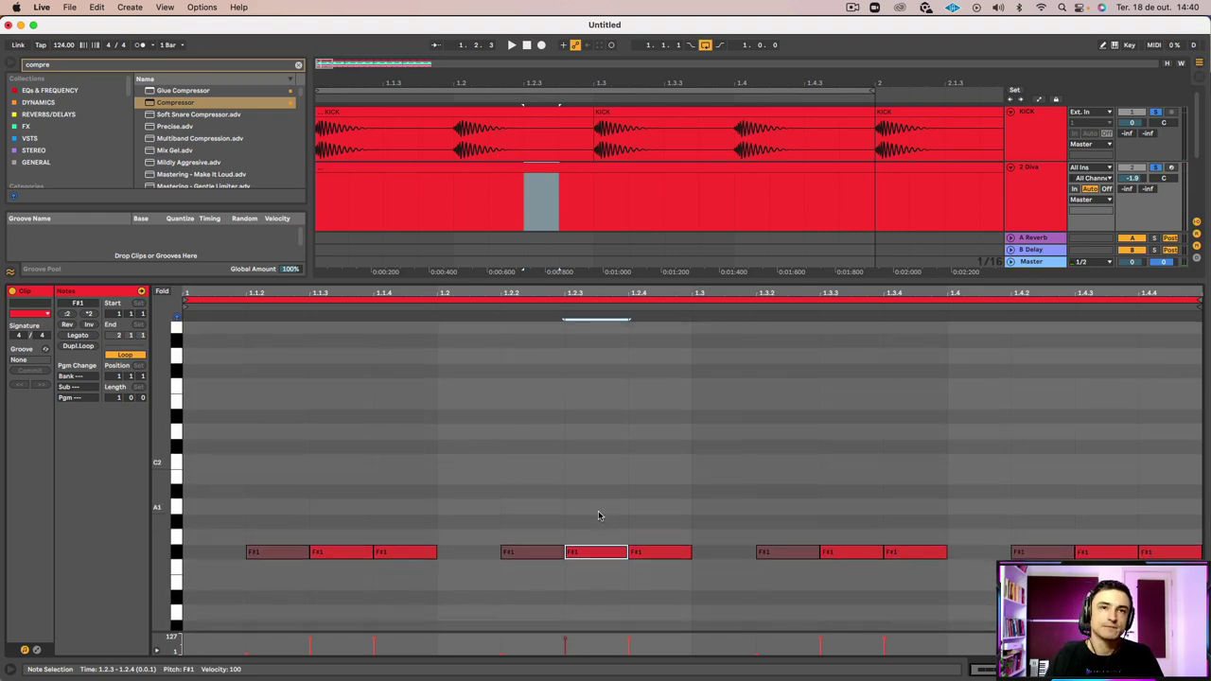
Show the device chain of the 2 Diva track, open the Diva window and start playback
{"action": "key", "text": "shift+Tab"}
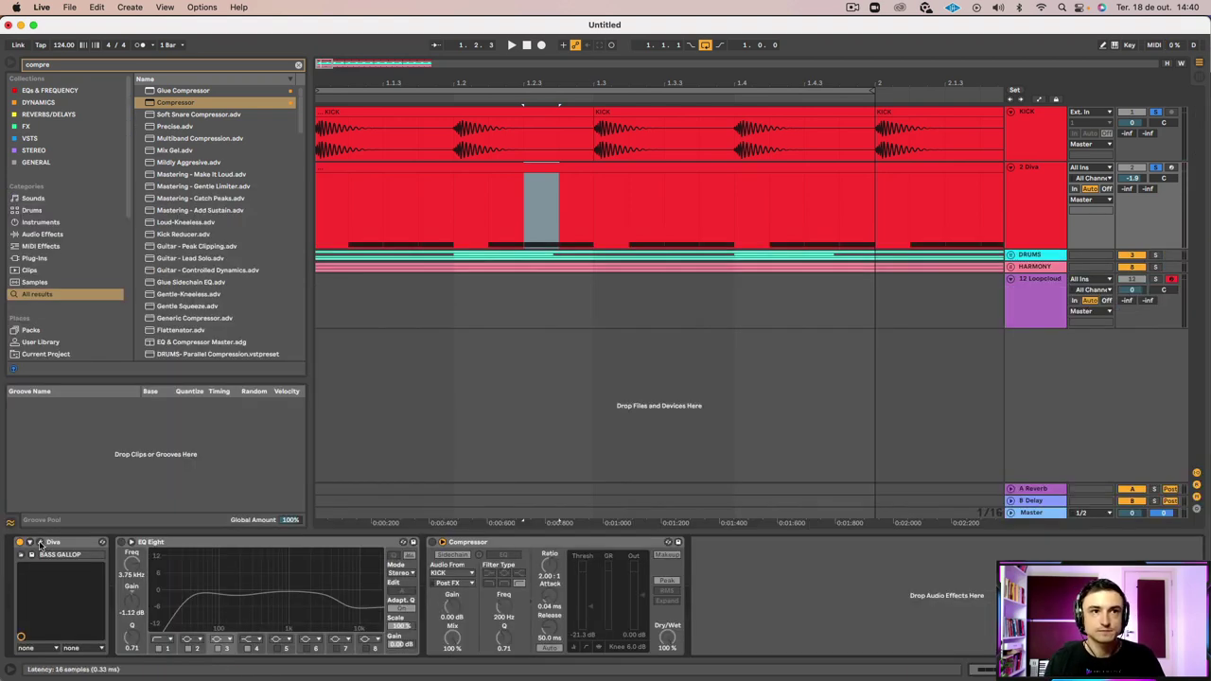
{"action": "key", "text": "alt+super+p"}
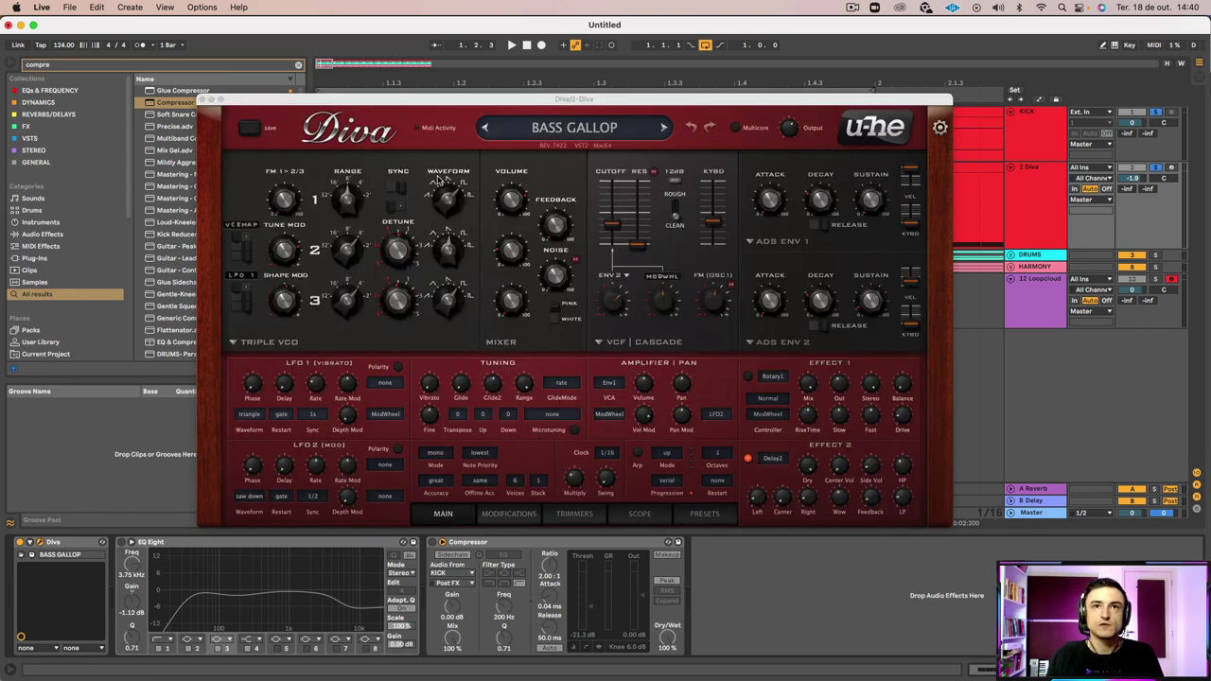
{"action": "key", "text": "space"}
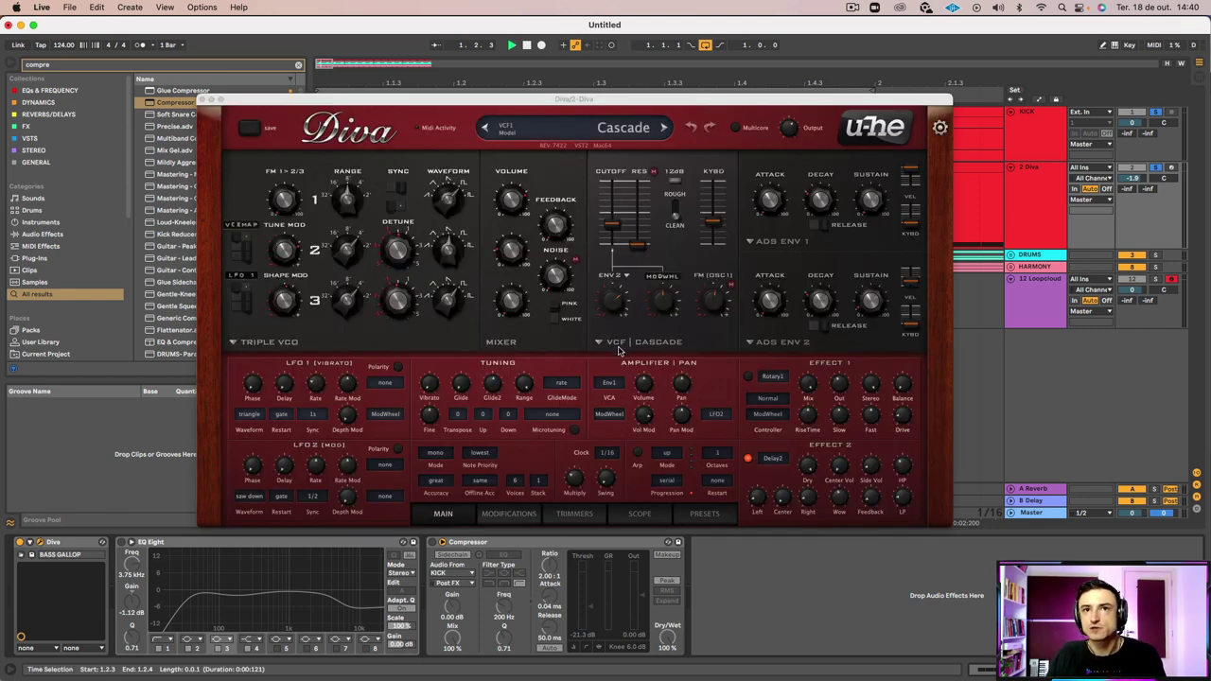
Audition Diva's Ladder, Cascade, Multimode, BITE and Uhbie VCF models with the loop playing, then return to Cascade
{"action": "left_click", "coordinate": [614, 345]}
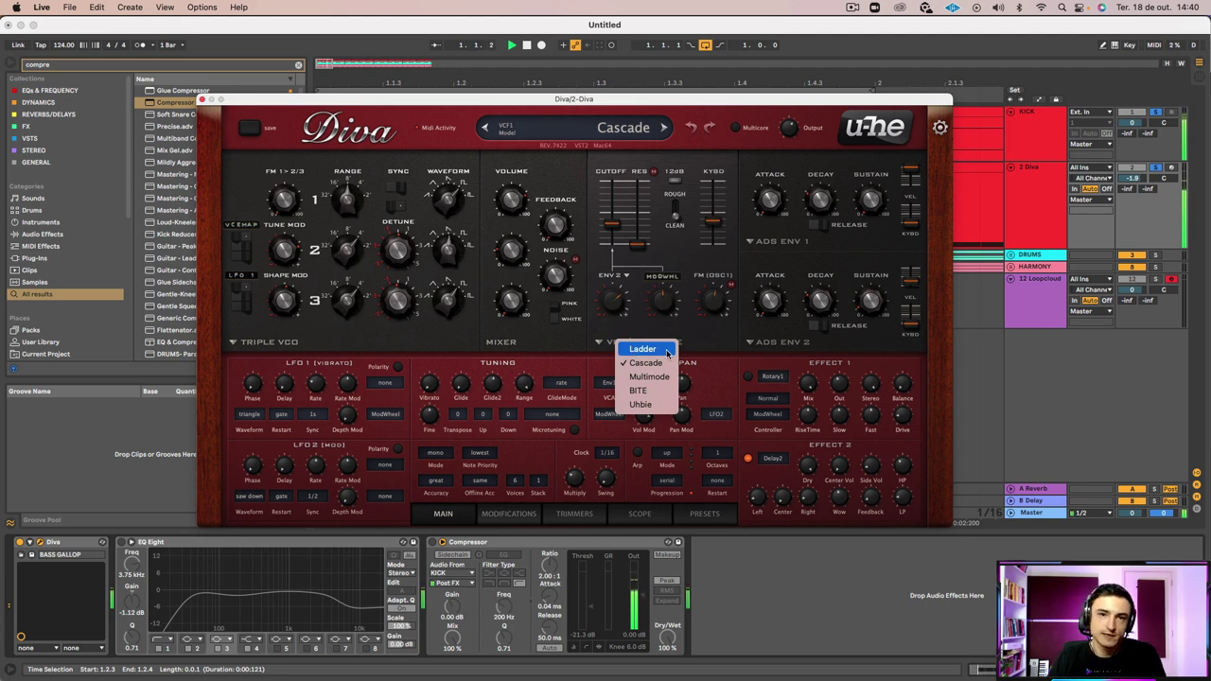
{"action": "left_click", "coordinate": [666, 350]}
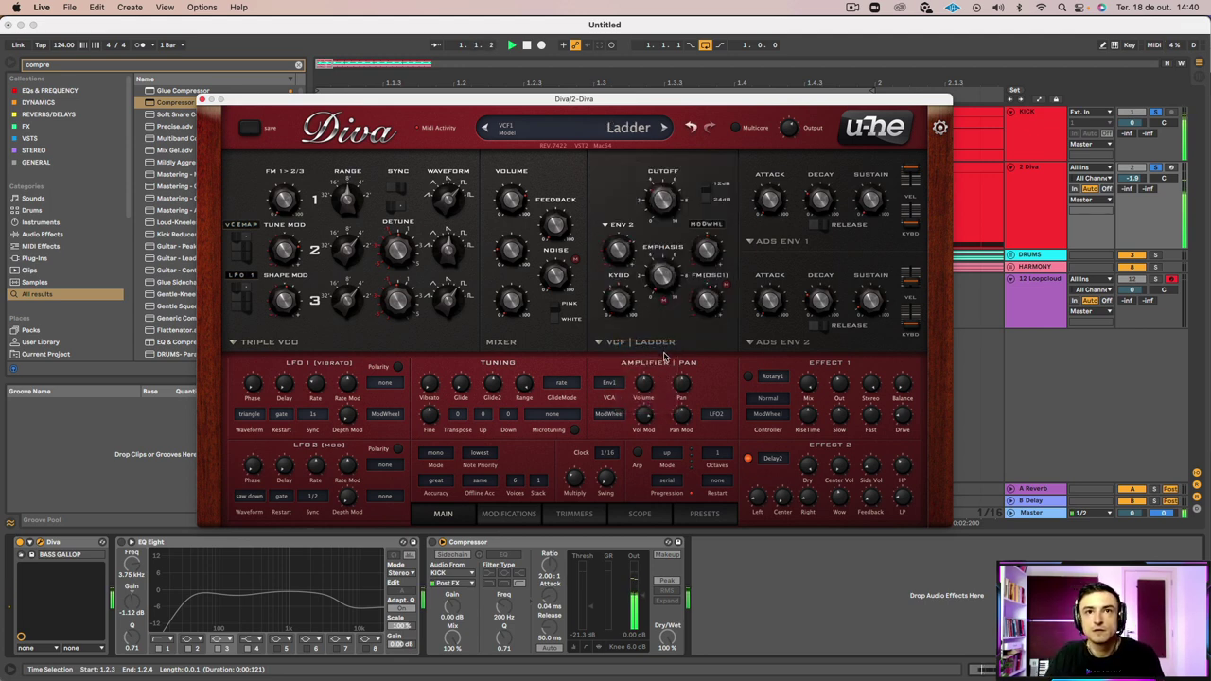
{"action": "left_click", "coordinate": [623, 346]}
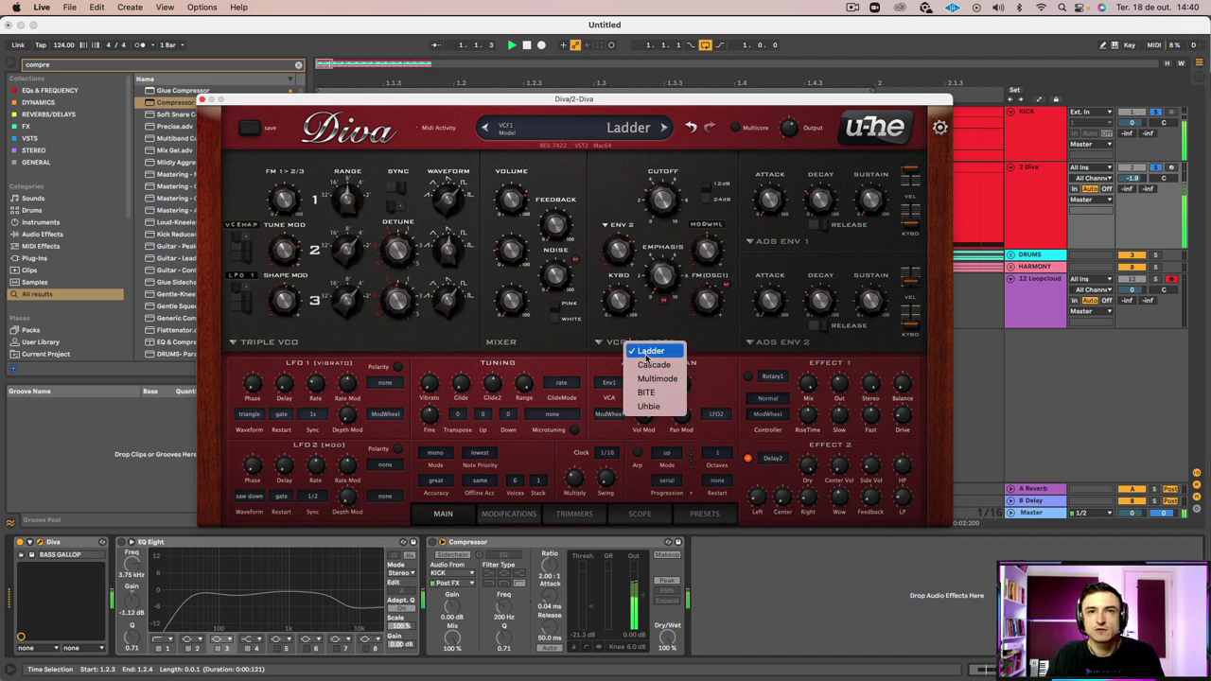
{"action": "left_click", "coordinate": [651, 365]}
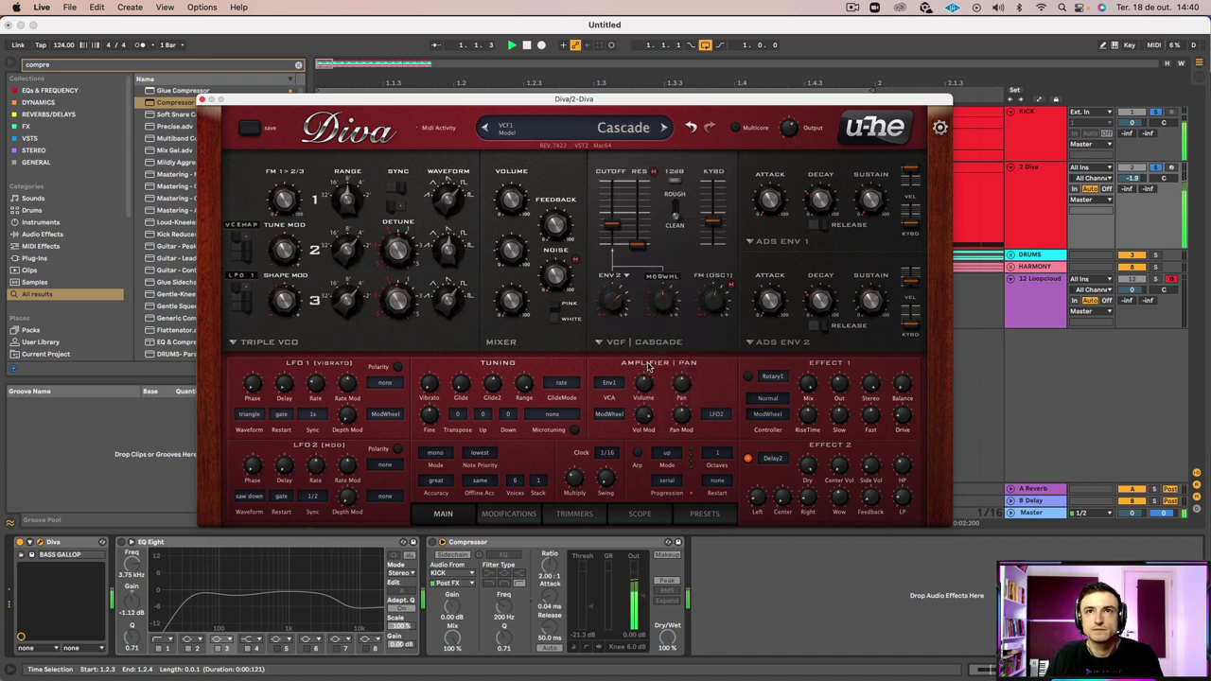
{"action": "left_click", "coordinate": [614, 346]}
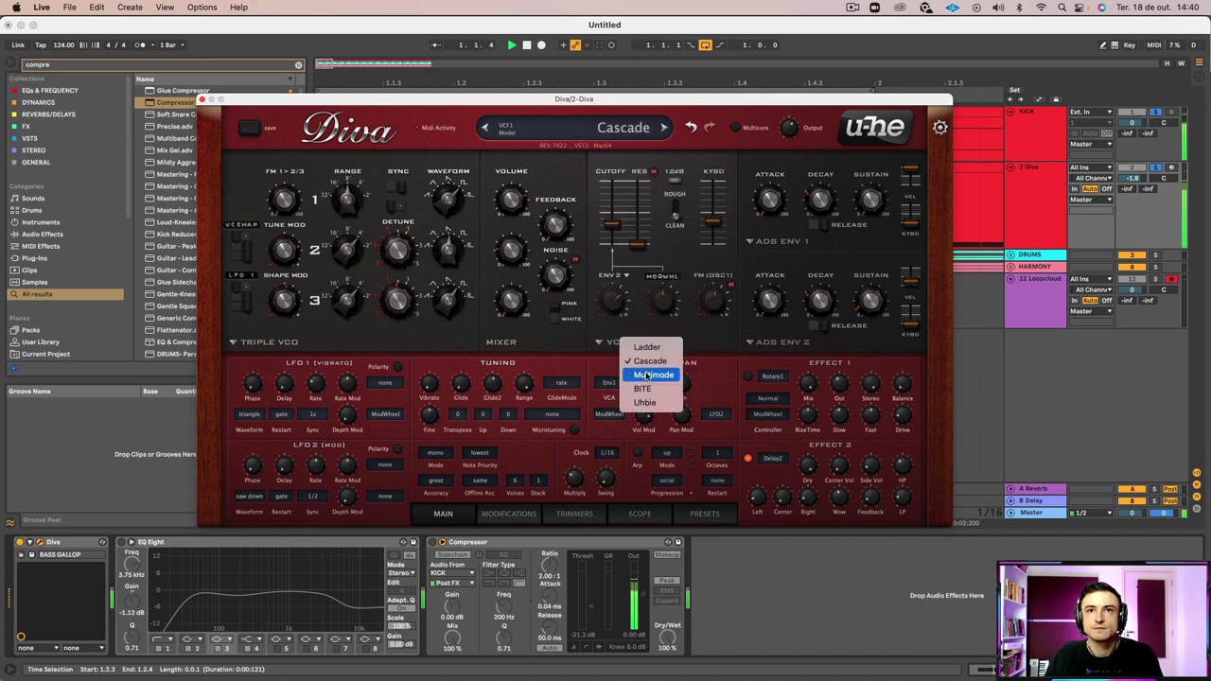
{"action": "left_click", "coordinate": [632, 367]}
{"action": "left_click", "coordinate": [624, 345]}
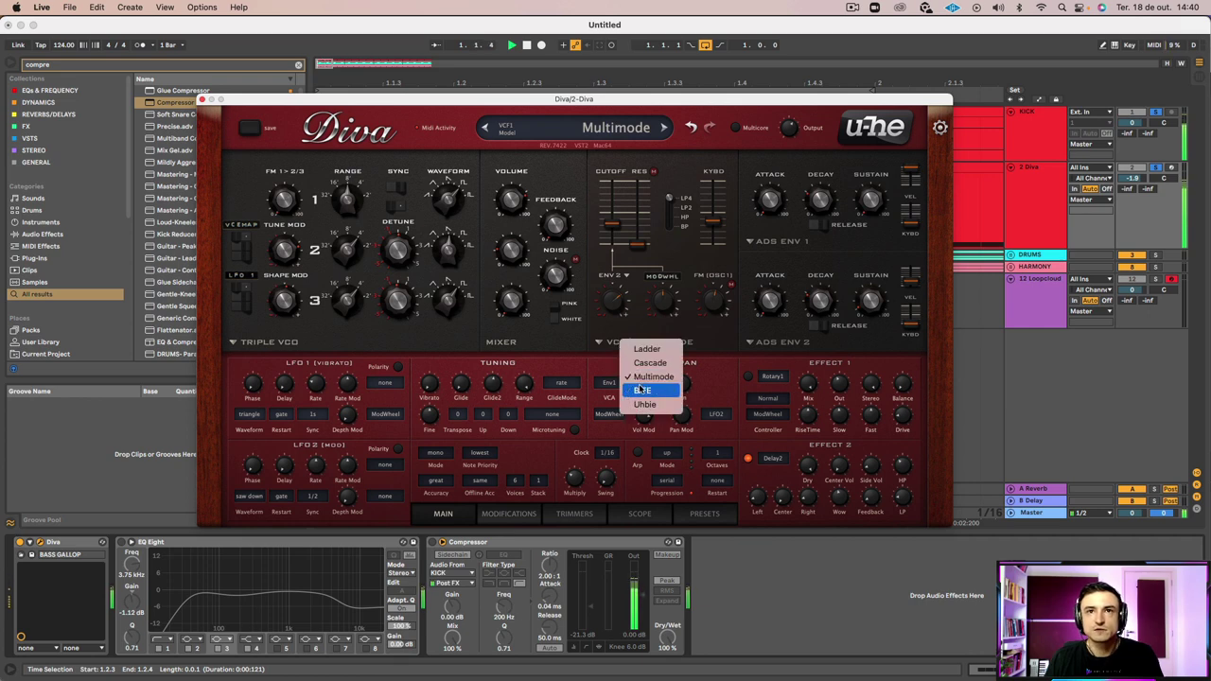
{"action": "left_click", "coordinate": [641, 390]}
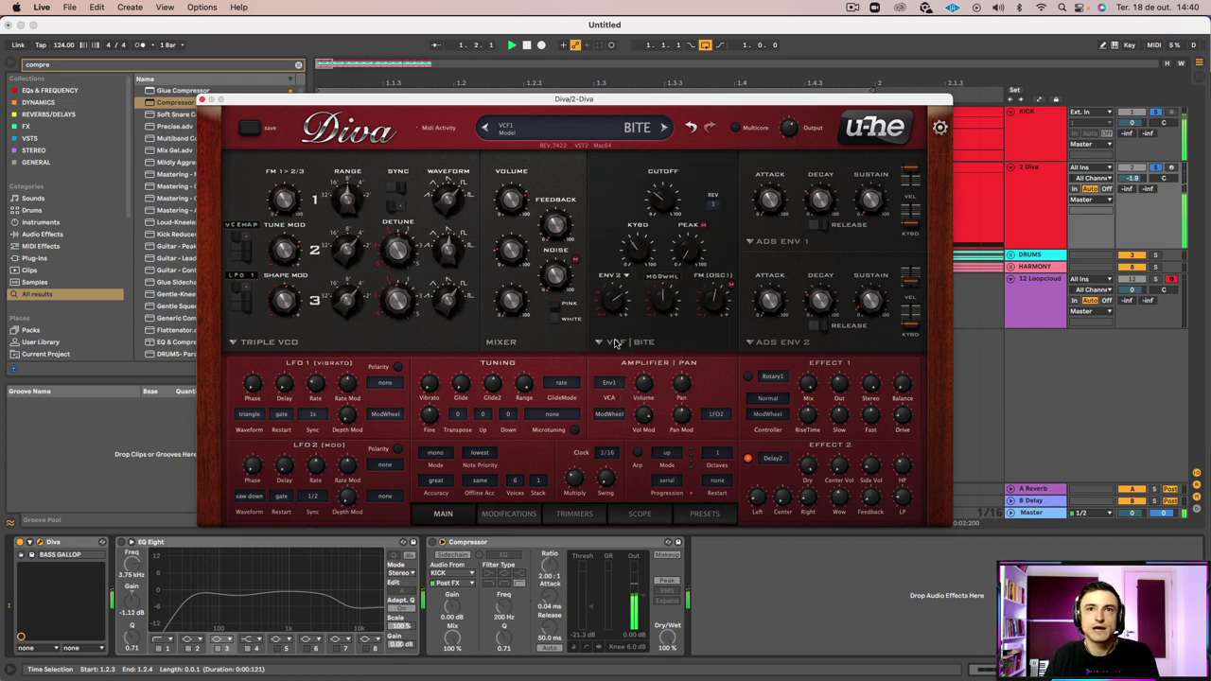
{"action": "left_click", "coordinate": [615, 344]}
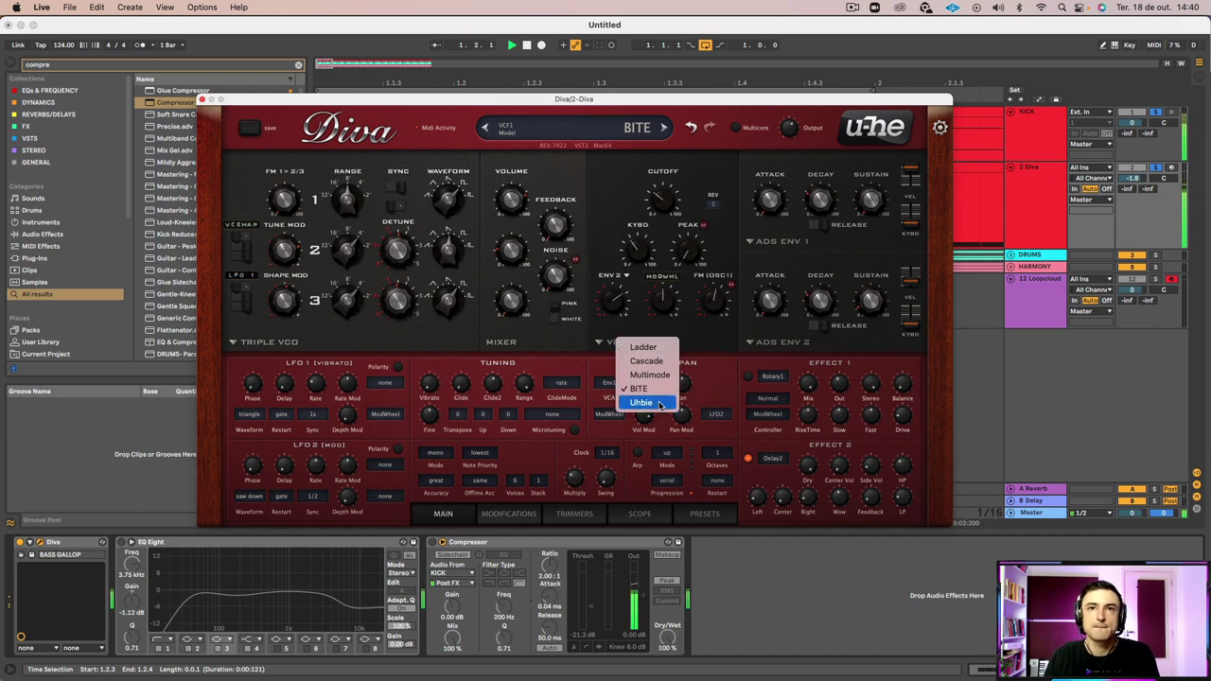
{"action": "left_click", "coordinate": [660, 402]}
{"action": "left_click", "coordinate": [620, 343]}
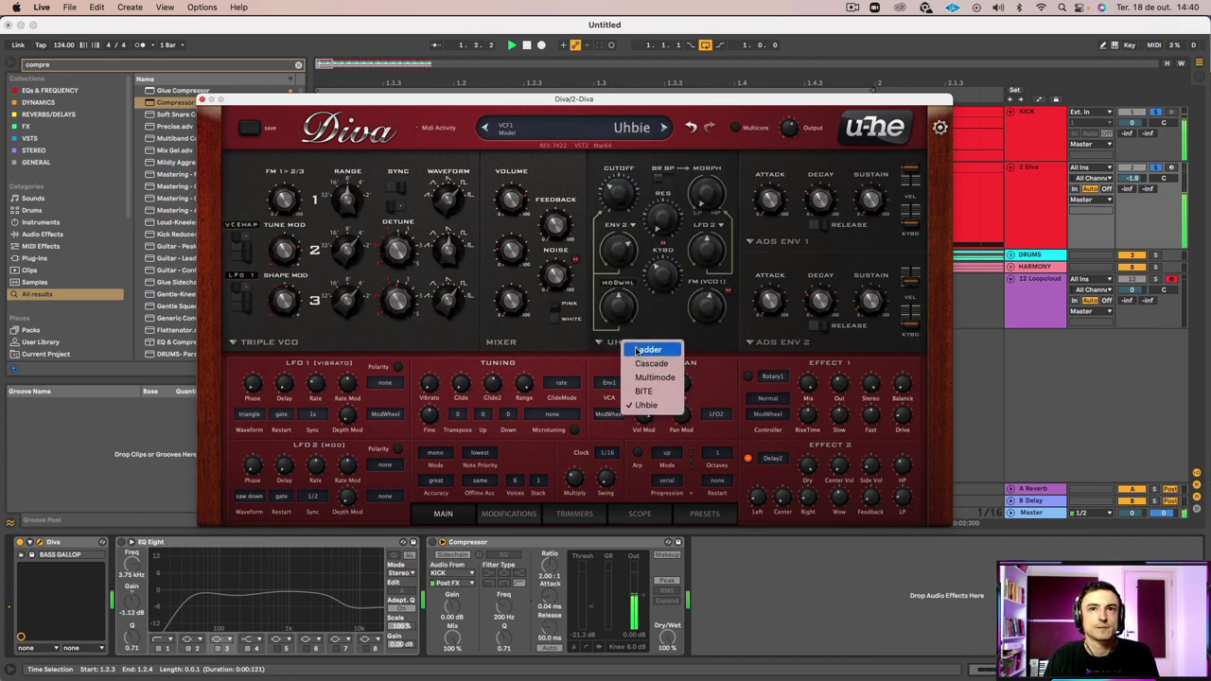
{"action": "left_click", "coordinate": [634, 349]}
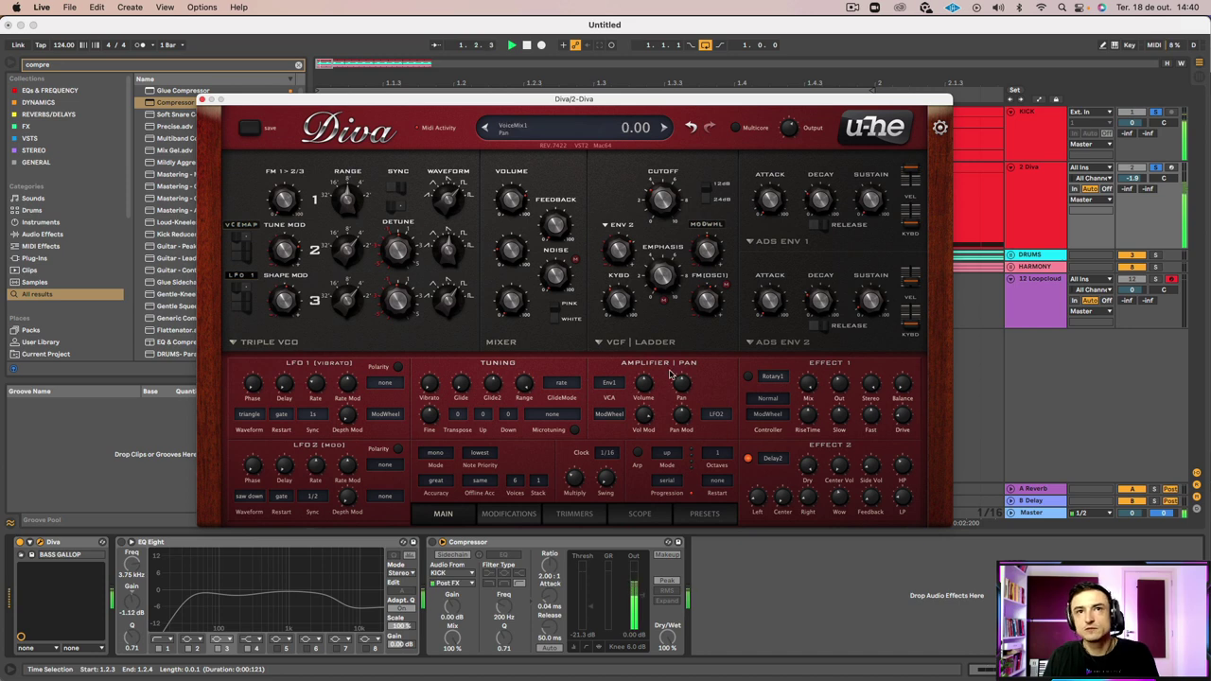
{"action": "left_click", "coordinate": [621, 346]}
{"action": "left_click", "coordinate": [632, 369]}
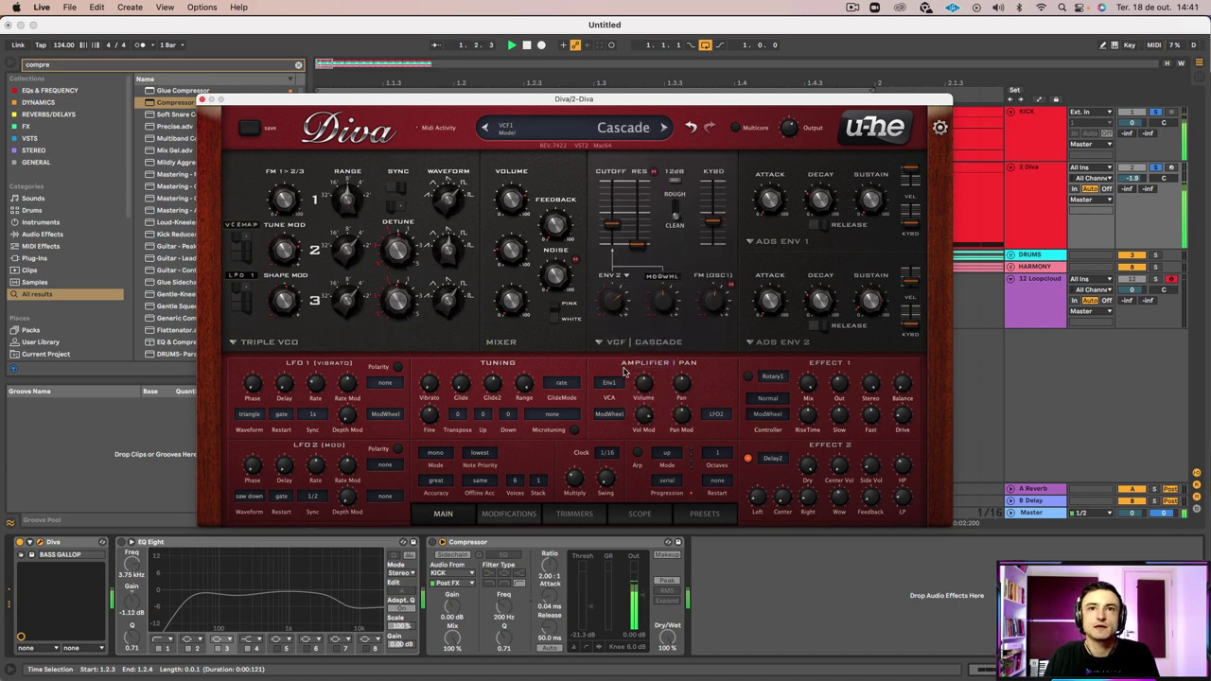
Set Diva's VCF model to Multimode, listen to the loop, stop playback and close the Diva window
{"action": "left_click", "coordinate": [615, 346]}
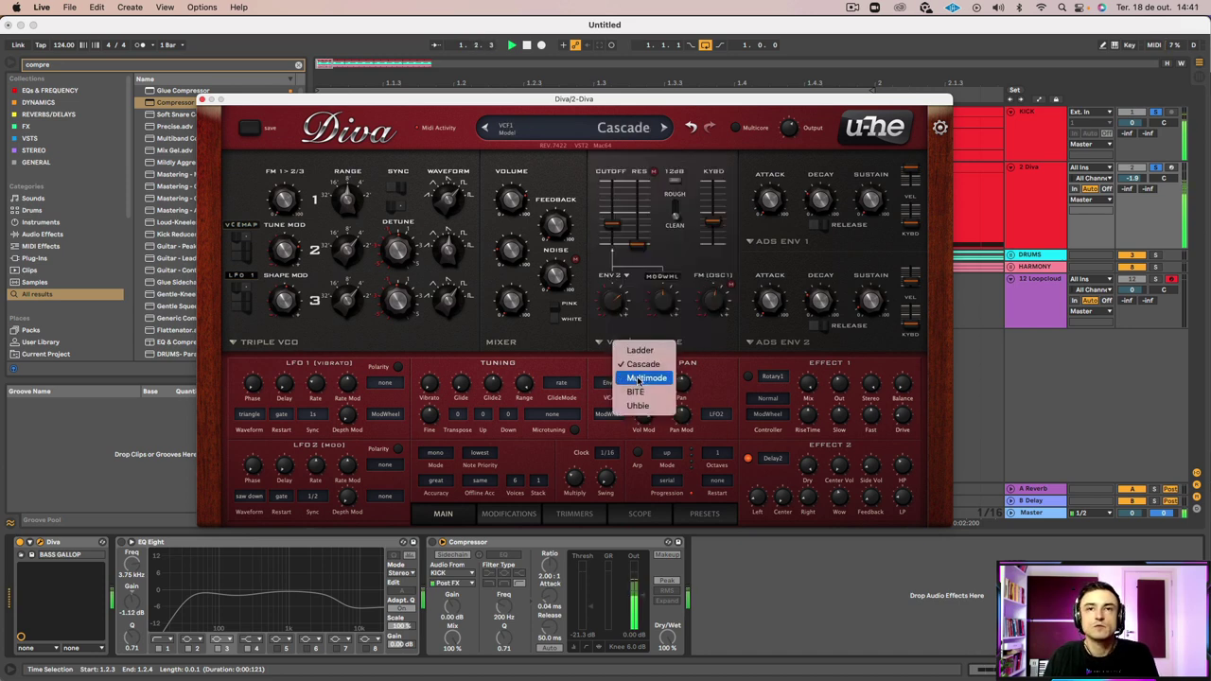
{"action": "left_click", "coordinate": [636, 381]}
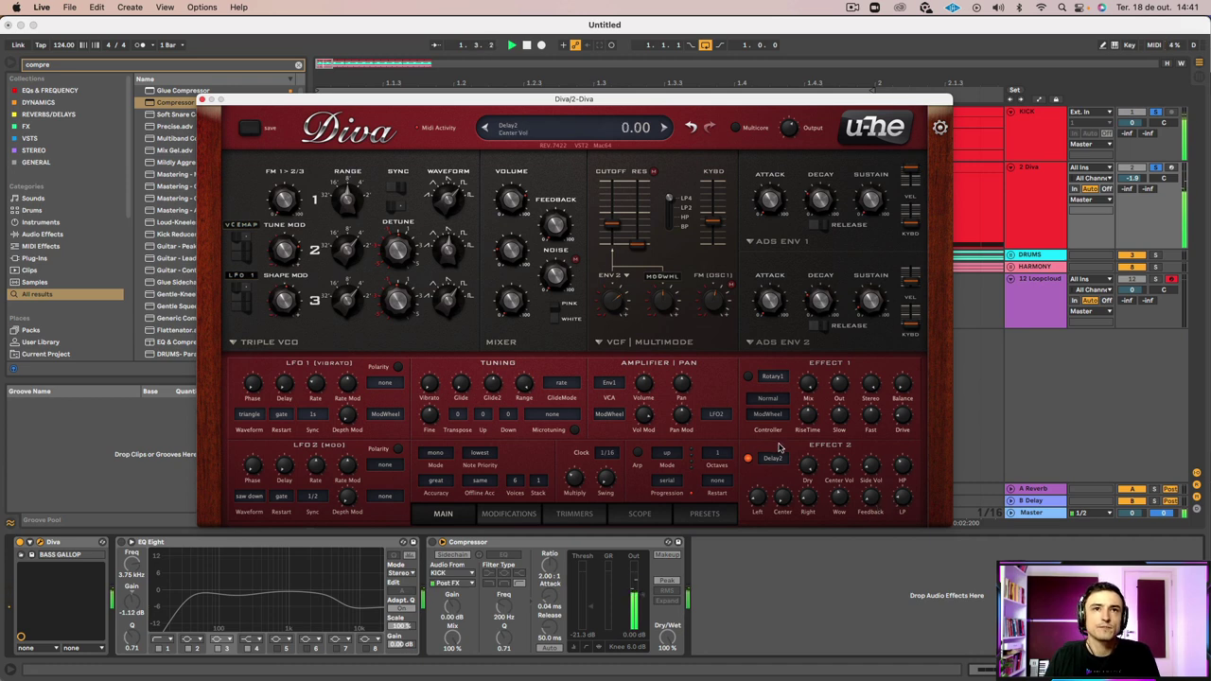
{"action": "key", "text": "space"}
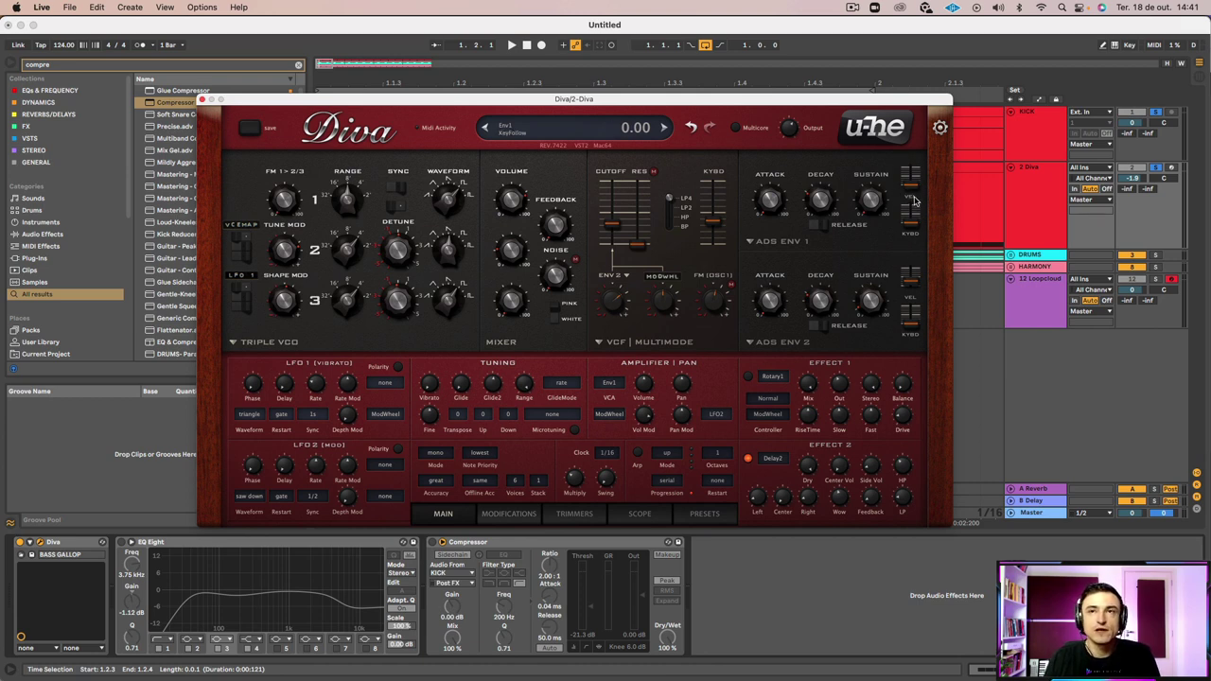
{"action": "left_click", "coordinate": [203, 100]}
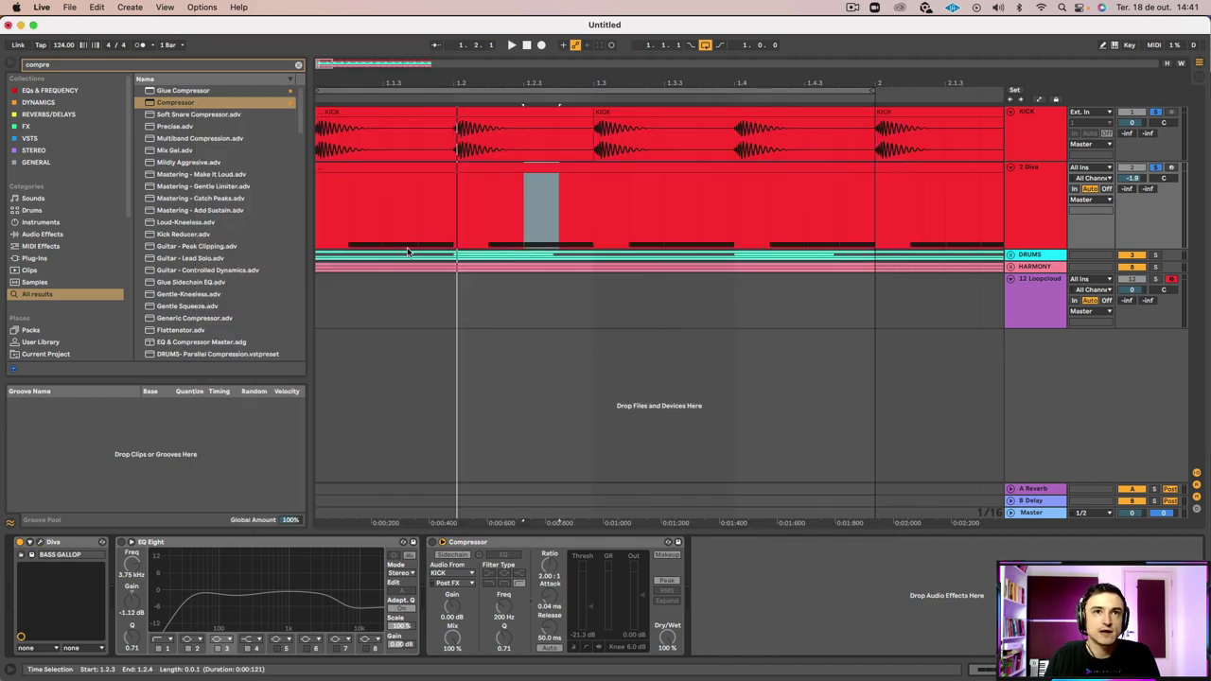
Open the bass clip in the note editor and enlarge its velocity lane while briefly playing the loop
{"action": "double_click", "coordinate": [393, 171]}
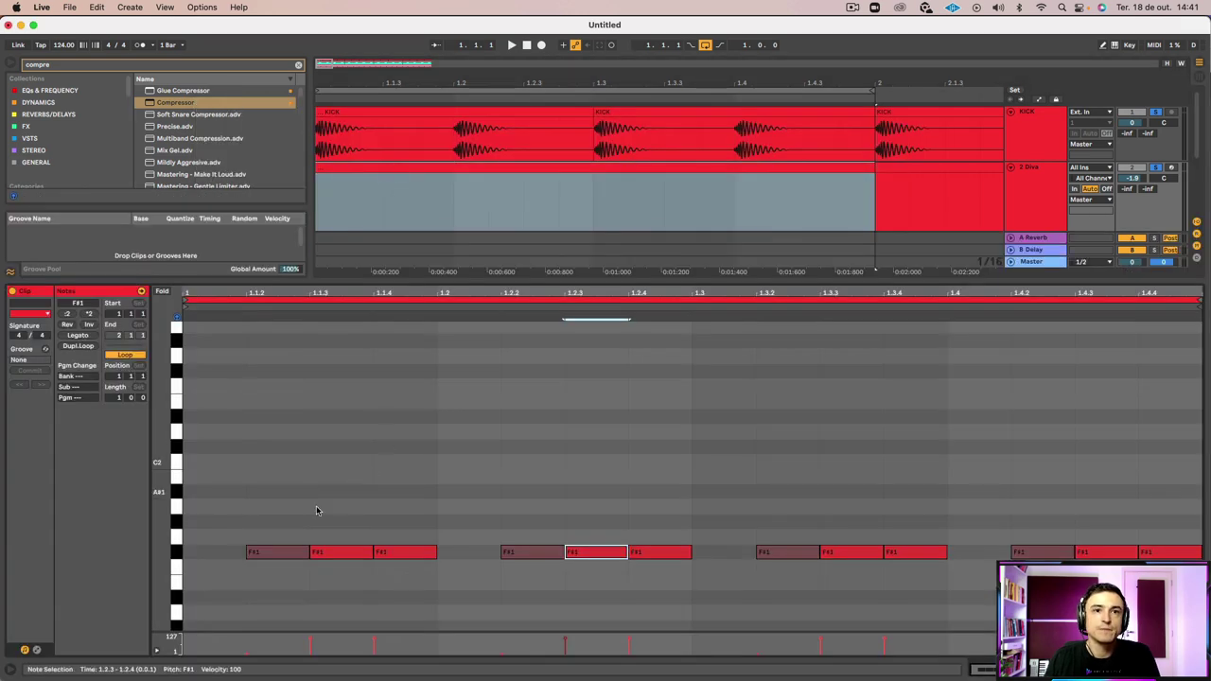
{"action": "left_click", "coordinate": [337, 573]}
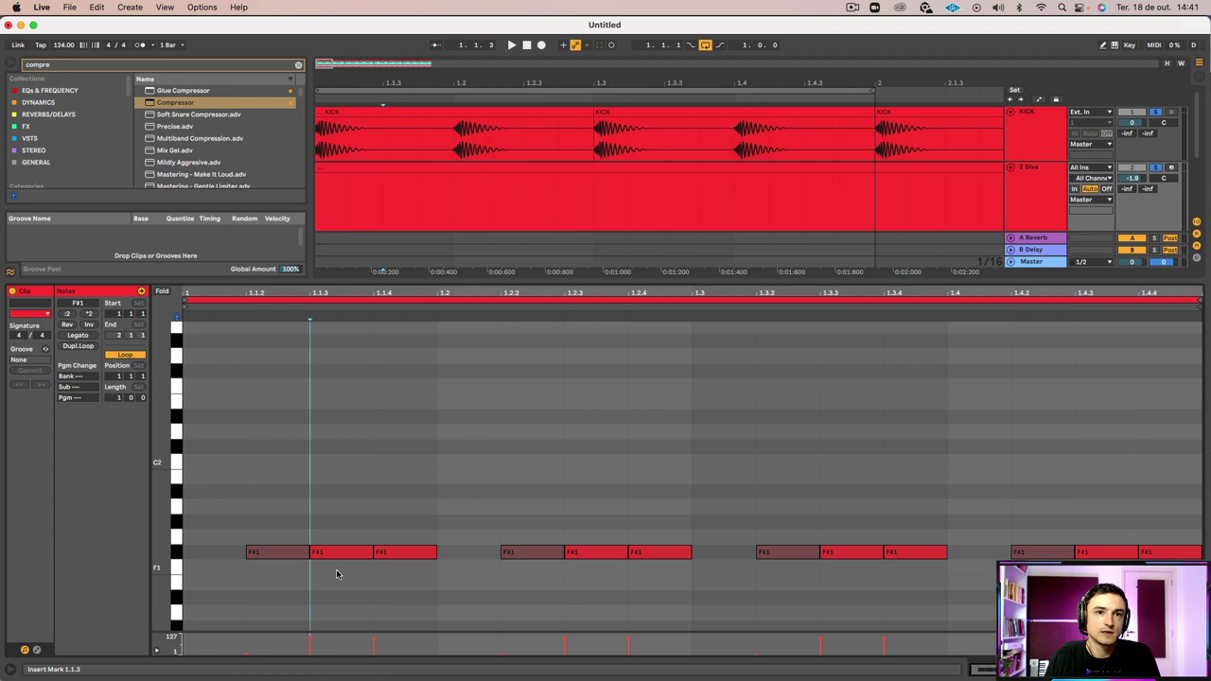
{"action": "left_click", "coordinate": [269, 553]}
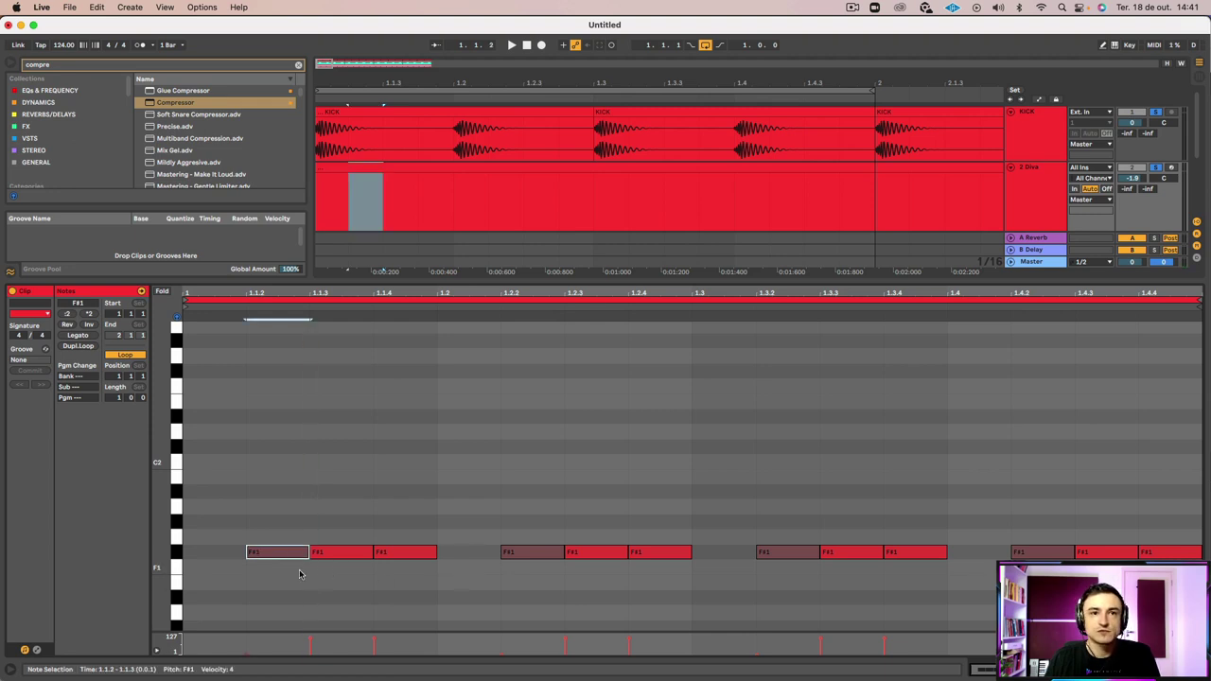
{"action": "key", "text": "space"}
{"action": "left_click_drag", "start_coordinate": [321, 630], "coordinate": [335, 431]}
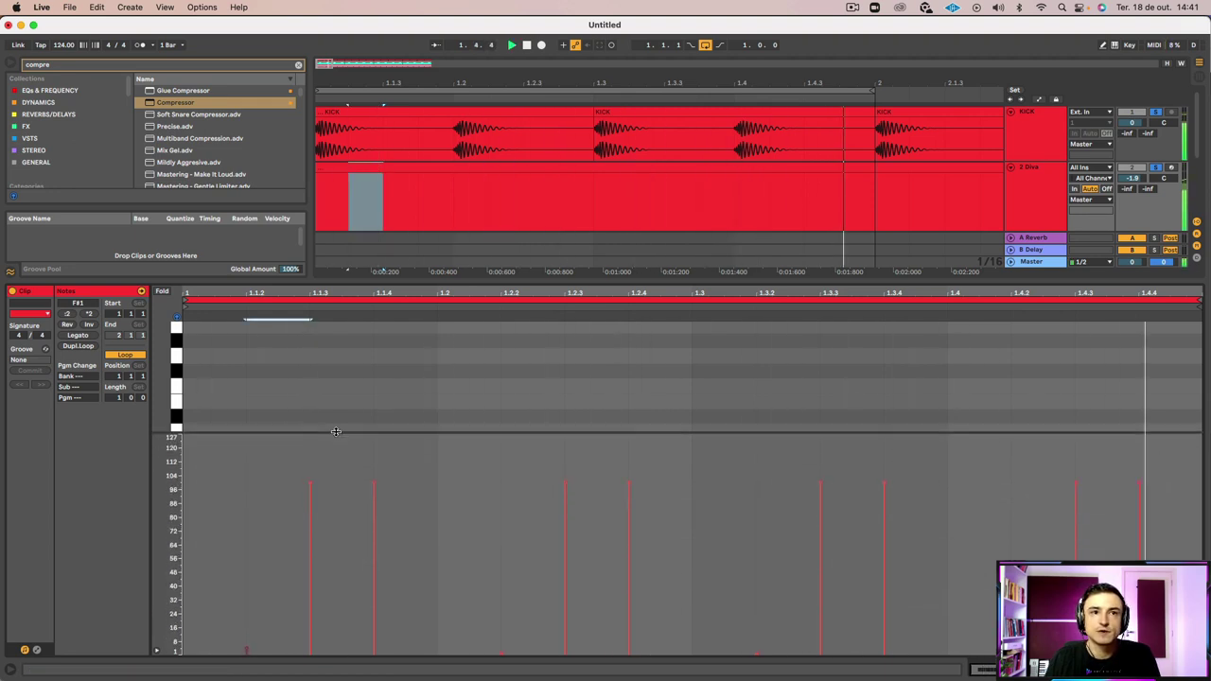
{"action": "key", "text": "space"}
Lower the F#1 note velocities to 71 at 1.1.4, 50 at 1.2.3 and 17 at 1.3.3, with the loop playing
{"action": "left_click_drag", "start_coordinate": [374, 484], "coordinate": [375, 509]}
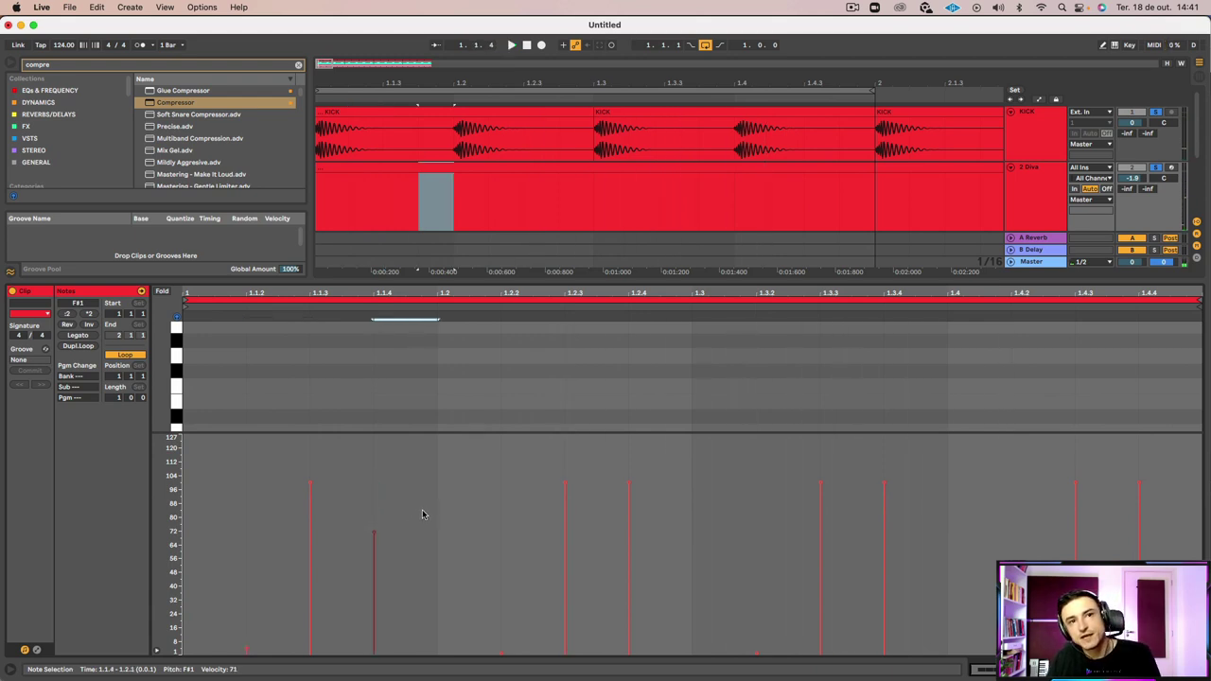
{"action": "key", "text": "space"}
{"action": "left_click_drag", "start_coordinate": [565, 485], "coordinate": [565, 506]}
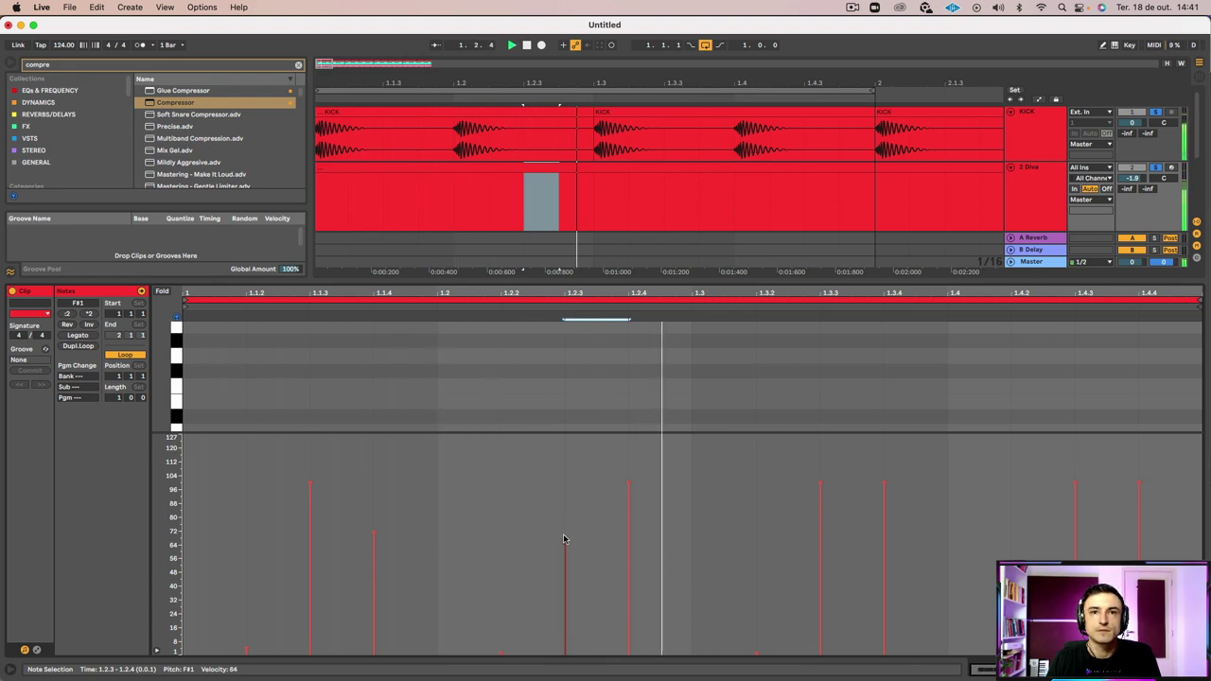
{"action": "left_click_drag", "start_coordinate": [565, 547], "coordinate": [565, 556]}
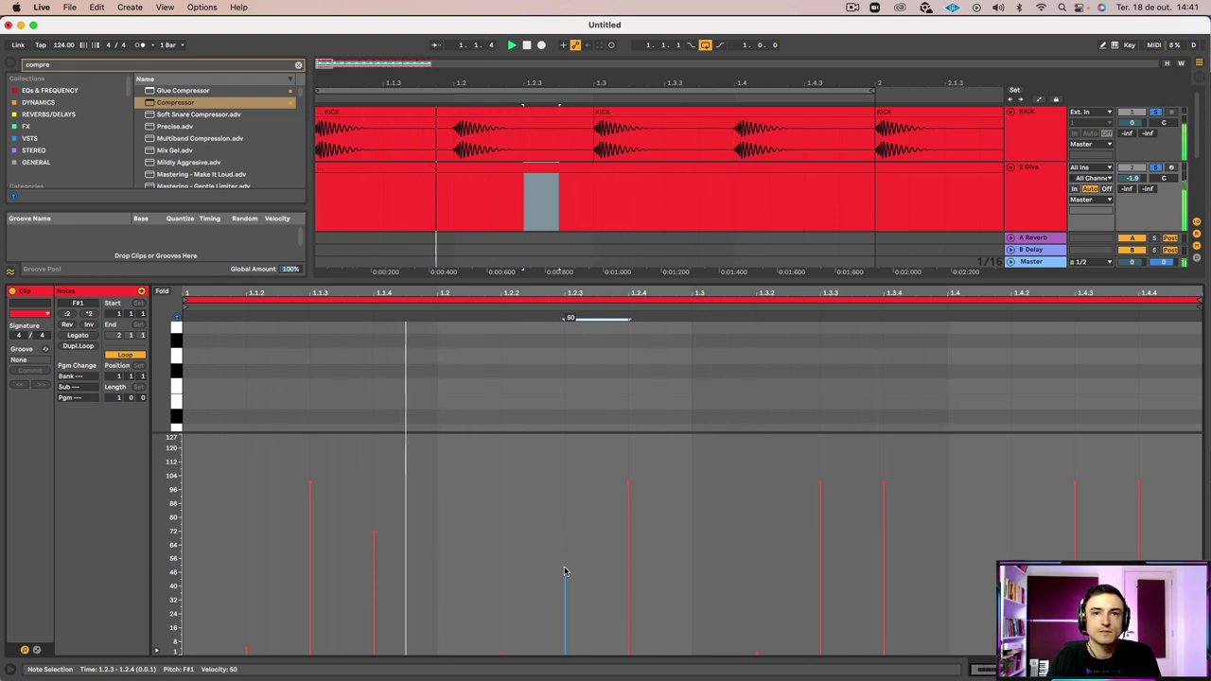
{"action": "left_click", "coordinate": [820, 485]}
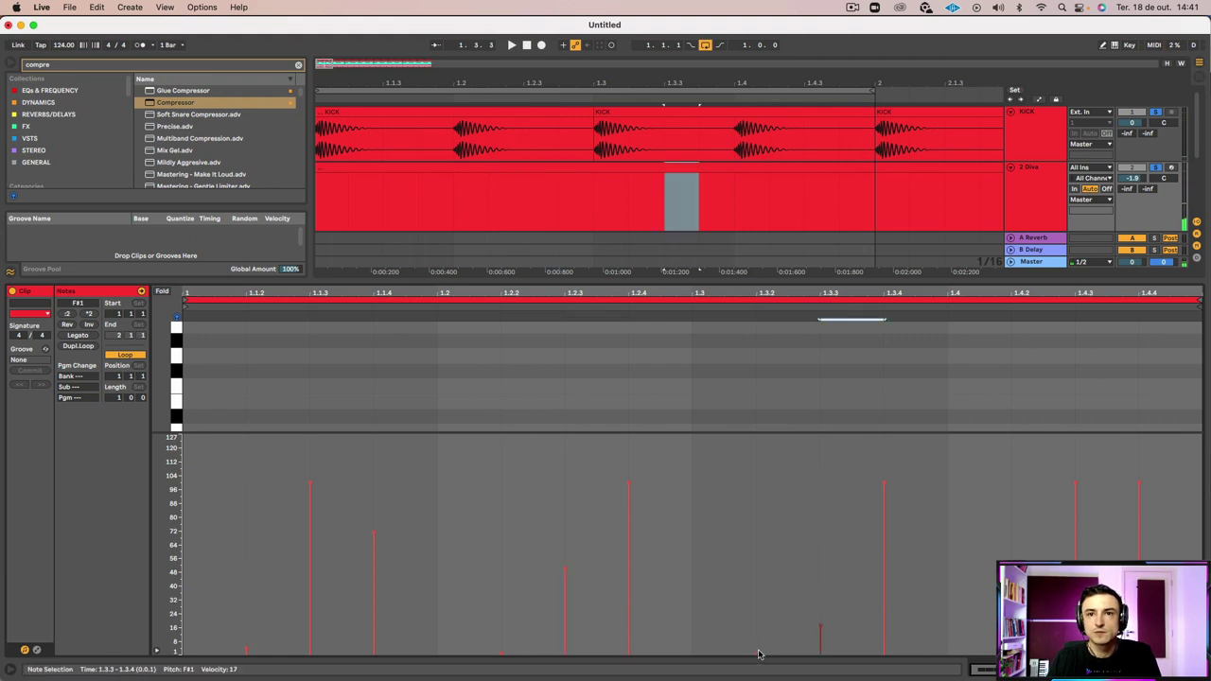
Try velocities of 99, 54 and 61 on the F#1 note at 1.3.2 with the loop playing
{"action": "left_click_drag", "start_coordinate": [758, 654], "coordinate": [758, 551]}
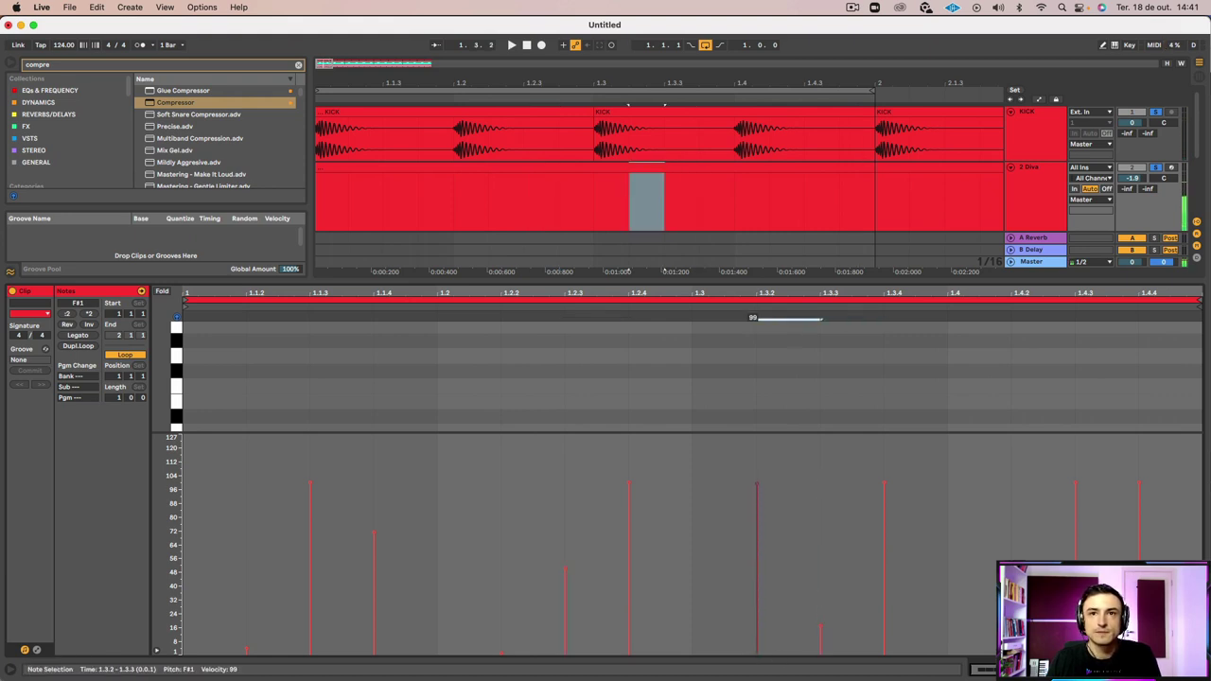
{"action": "left_click_drag", "start_coordinate": [757, 487], "coordinate": [754, 486]}
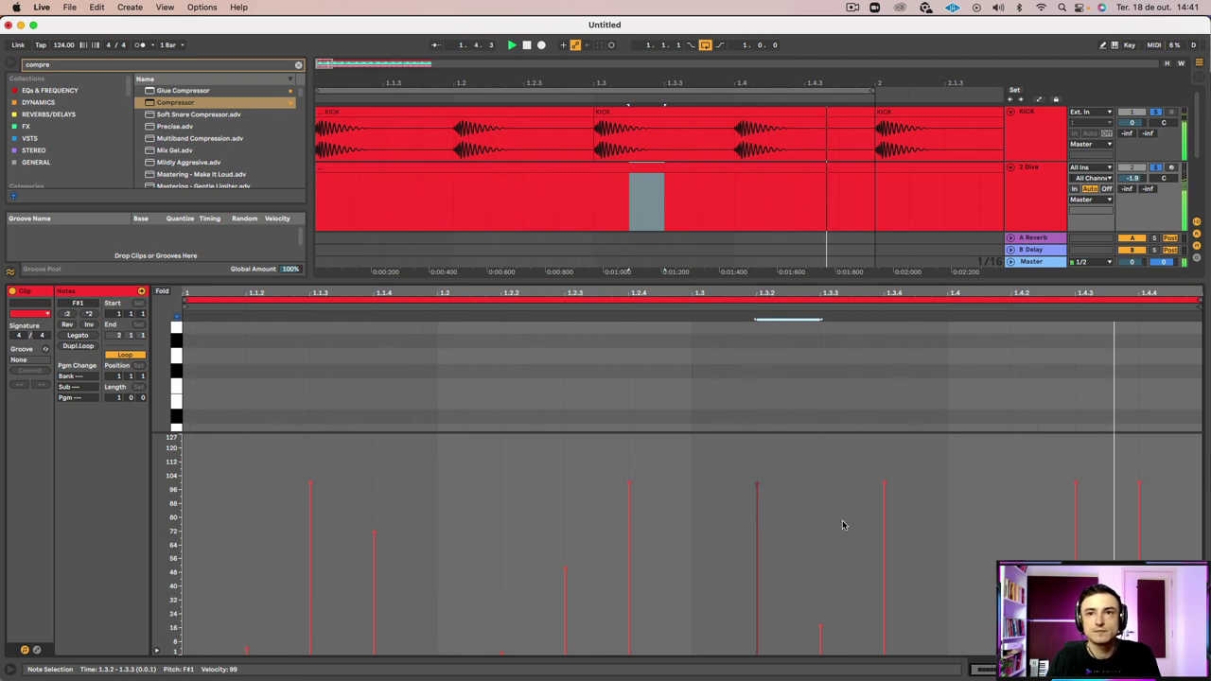
{"action": "left_click_drag", "start_coordinate": [757, 487], "coordinate": [761, 556]}
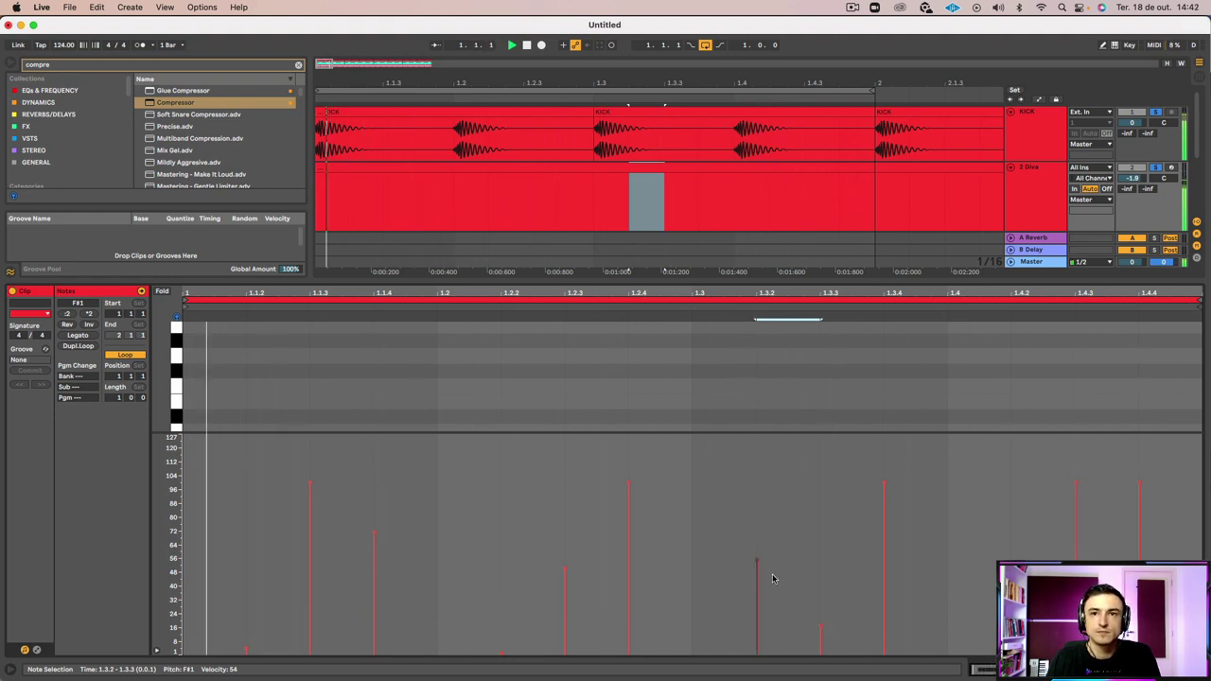
{"action": "left_click_drag", "start_coordinate": [757, 559], "coordinate": [757, 547]}
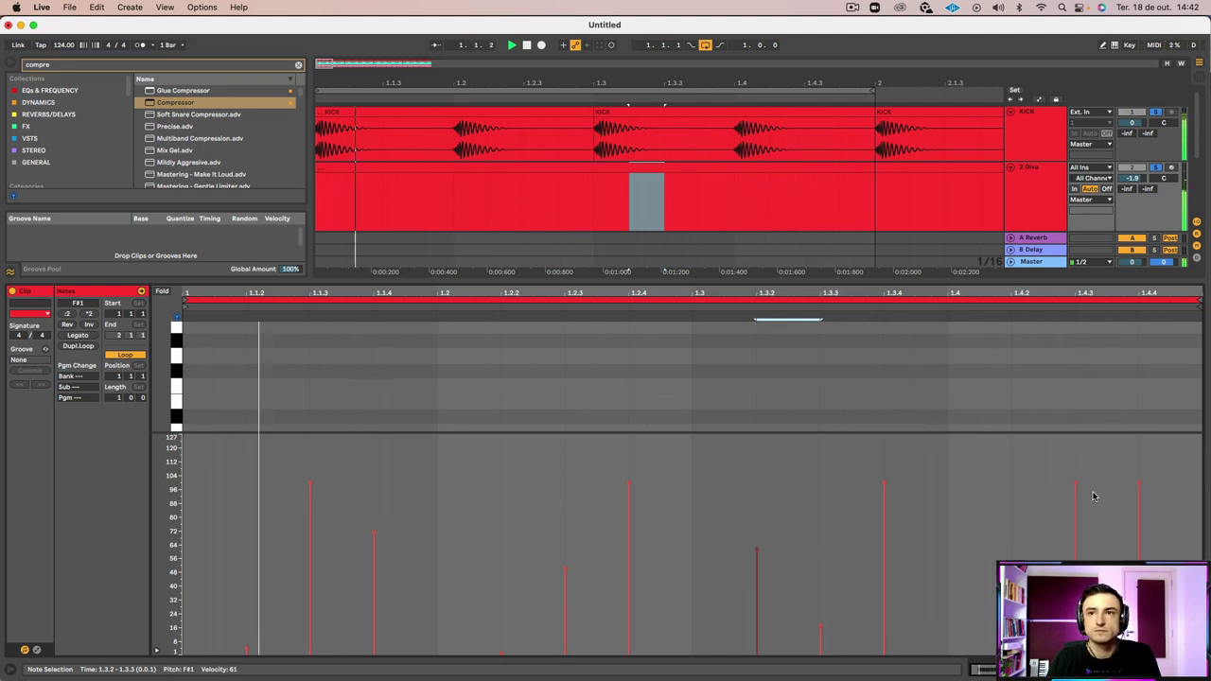
Set the F#1 note velocities to 71 at 1.4.4 and 49 at 1.3.2
{"action": "left_click_drag", "start_coordinate": [1139, 485], "coordinate": [1139, 535]}
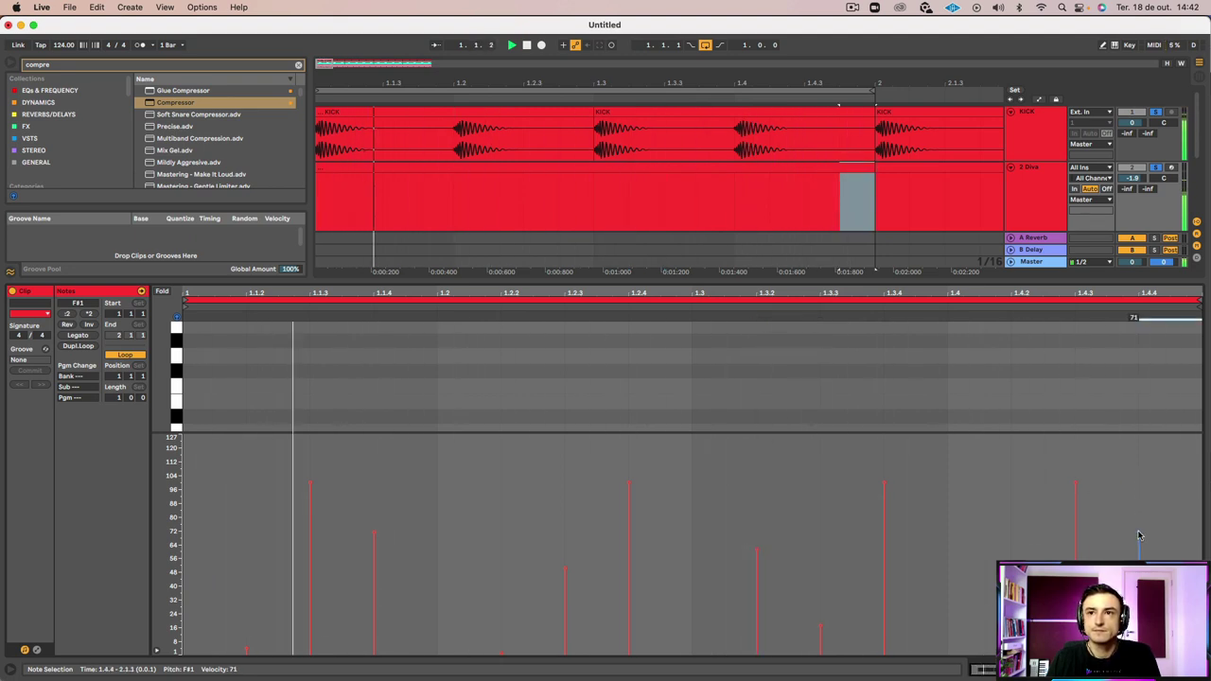
{"action": "left_click_drag", "start_coordinate": [757, 559], "coordinate": [757, 568]}
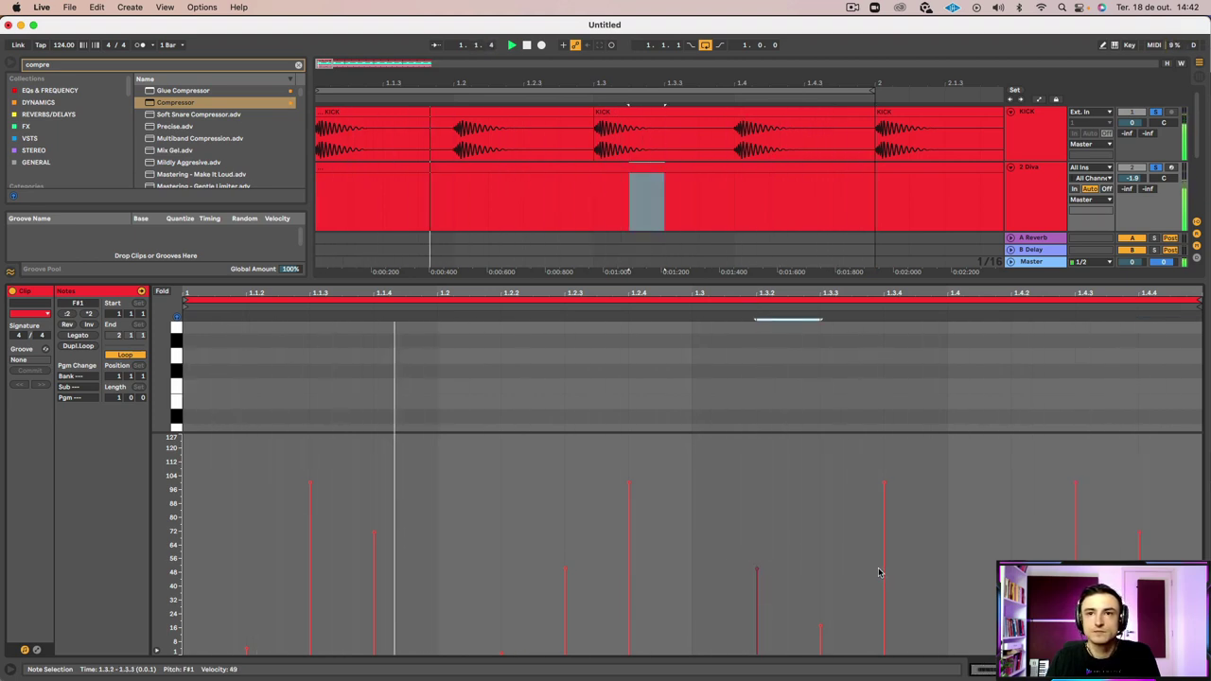
{"action": "left_click", "coordinate": [1012, 615]}
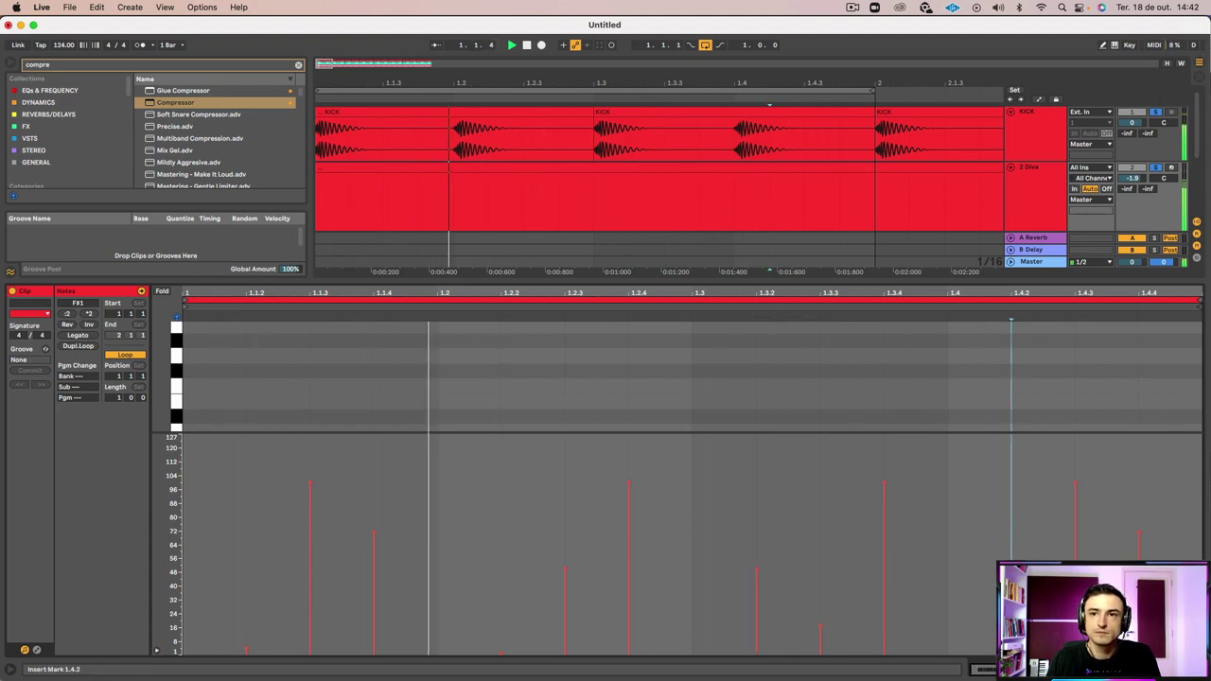
Set the F#1 note velocities to 25 at 1.4.2 and 32 at 1.3.2 with the loop playing
{"action": "left_click", "coordinate": [1012, 626]}
{"action": "mouse_move", "coordinate": [1011, 627]}
{"action": "left_mouse_down"}
{"action": "mouse_move", "coordinate": [1012, 591]}
{"action": "mouse_move", "coordinate": [1011, 611]}
{"action": "left_mouse_up"}
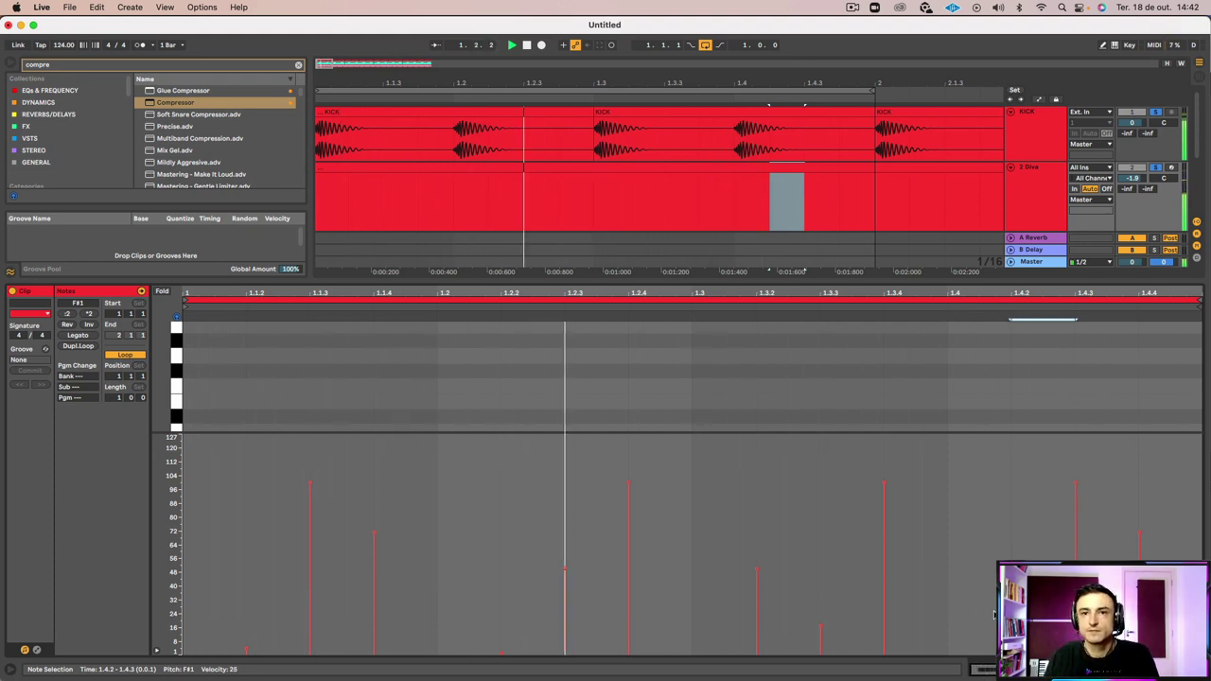
{"action": "left_click_drag", "start_coordinate": [757, 570], "coordinate": [757, 598]}
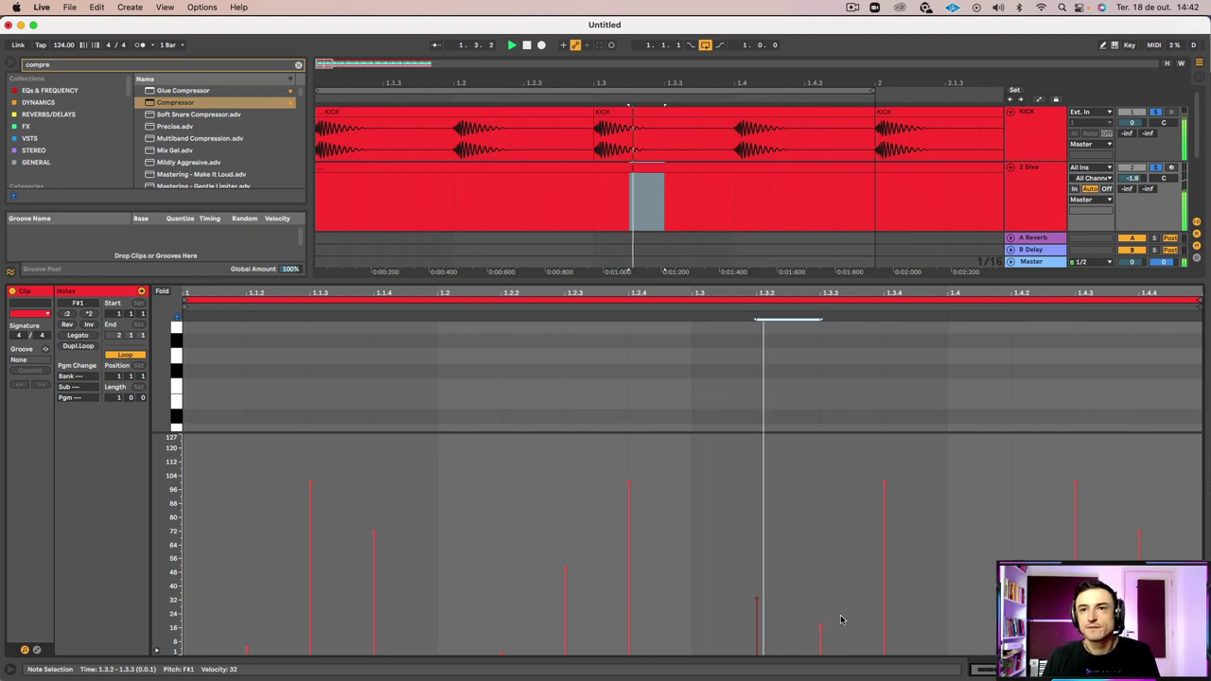
{"action": "key", "text": "space"}
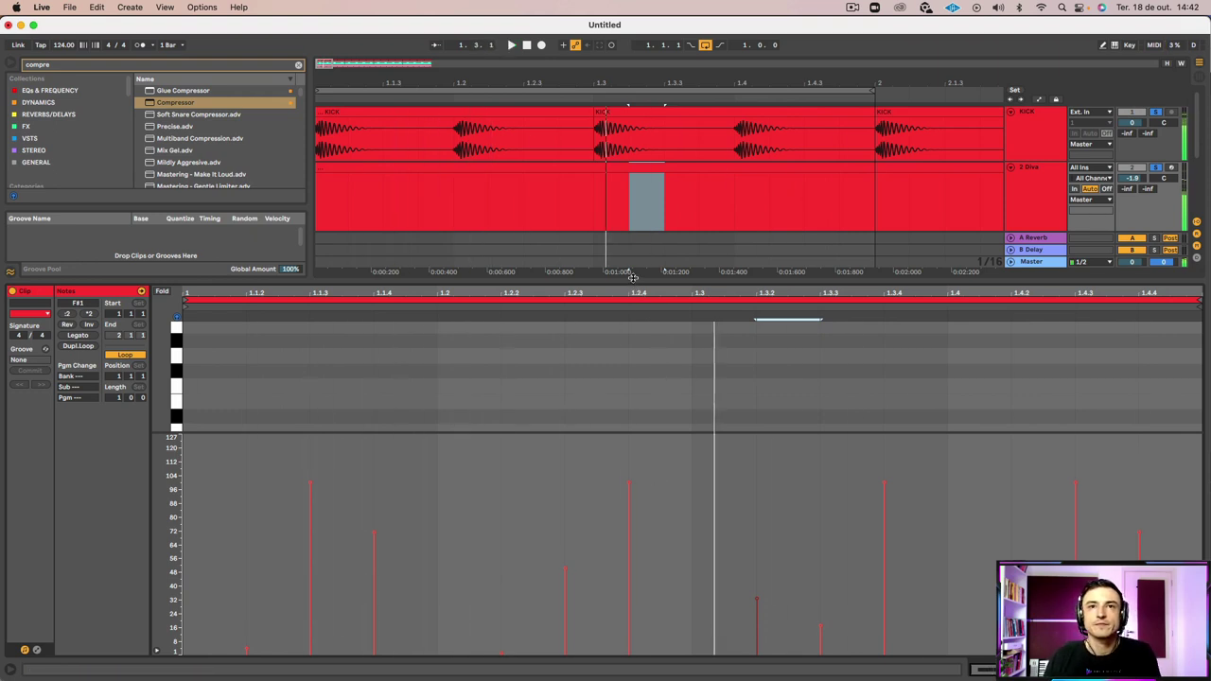
Hide the velocity lane, transpose the bass notes at 1.2.3 and 1.4.3 up one octave to F#2, and play the loop
{"action": "left_click", "coordinate": [157, 653]}
{"action": "left_click", "coordinate": [581, 507]}
{"action": "left_click", "coordinate": [619, 555]}
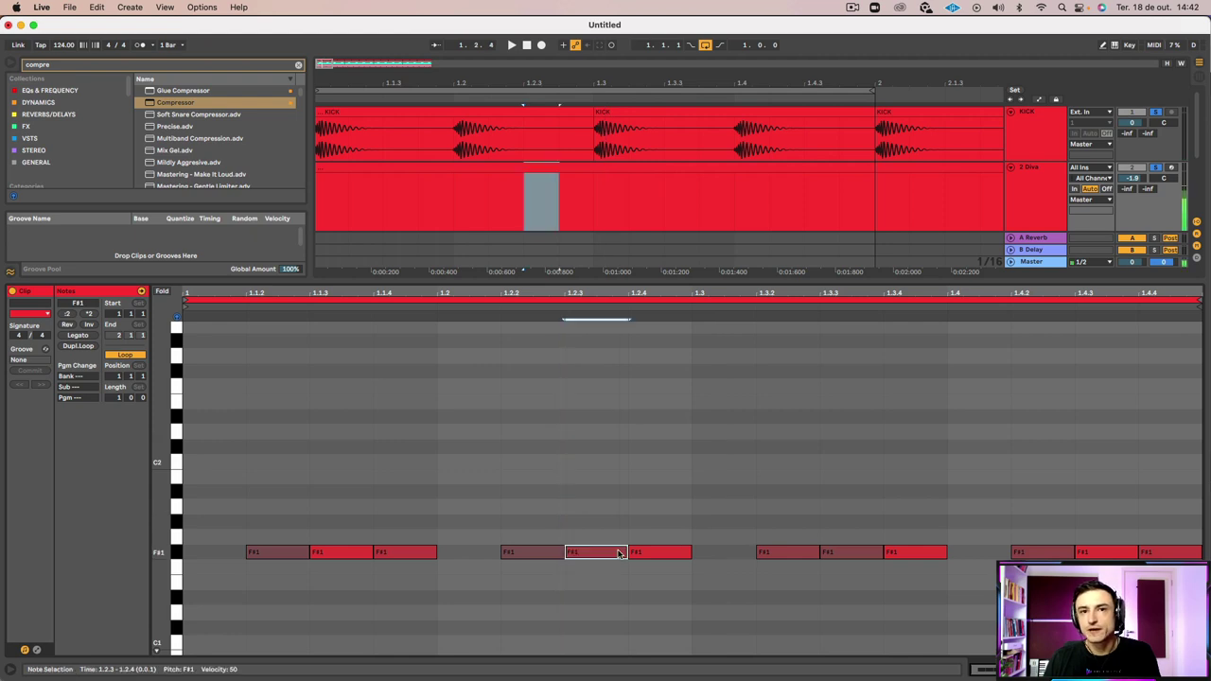
{"action": "key", "text": "shift+Up"}
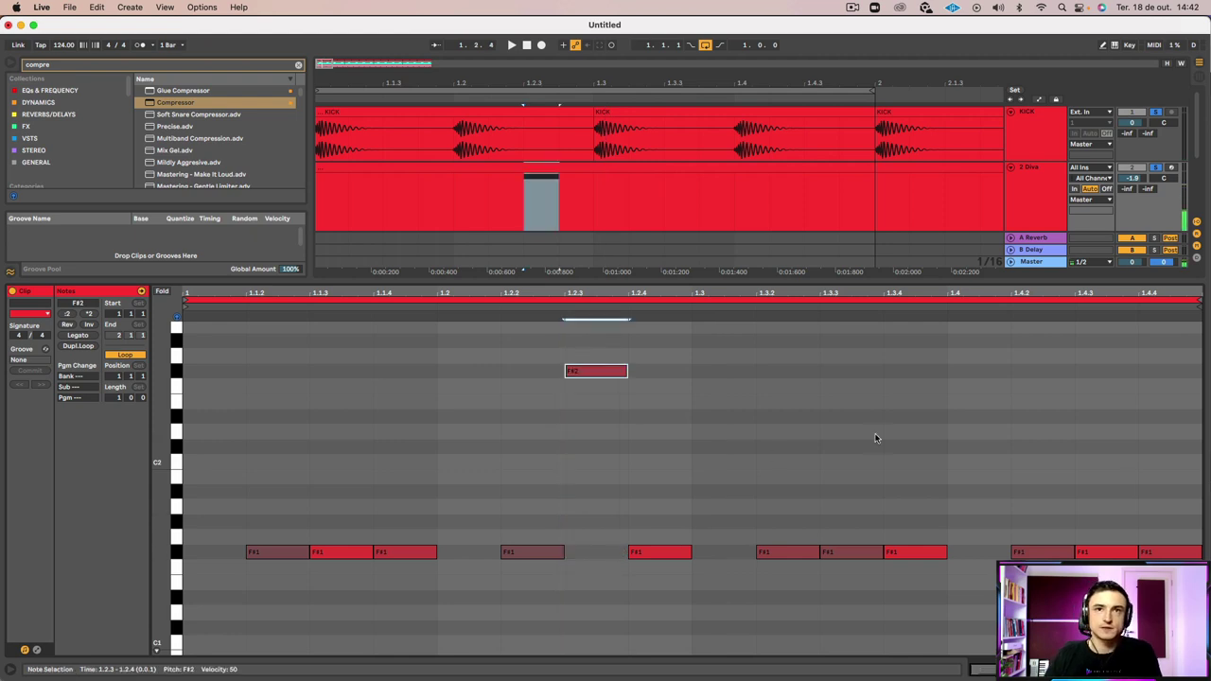
{"action": "left_click", "coordinate": [1116, 554]}
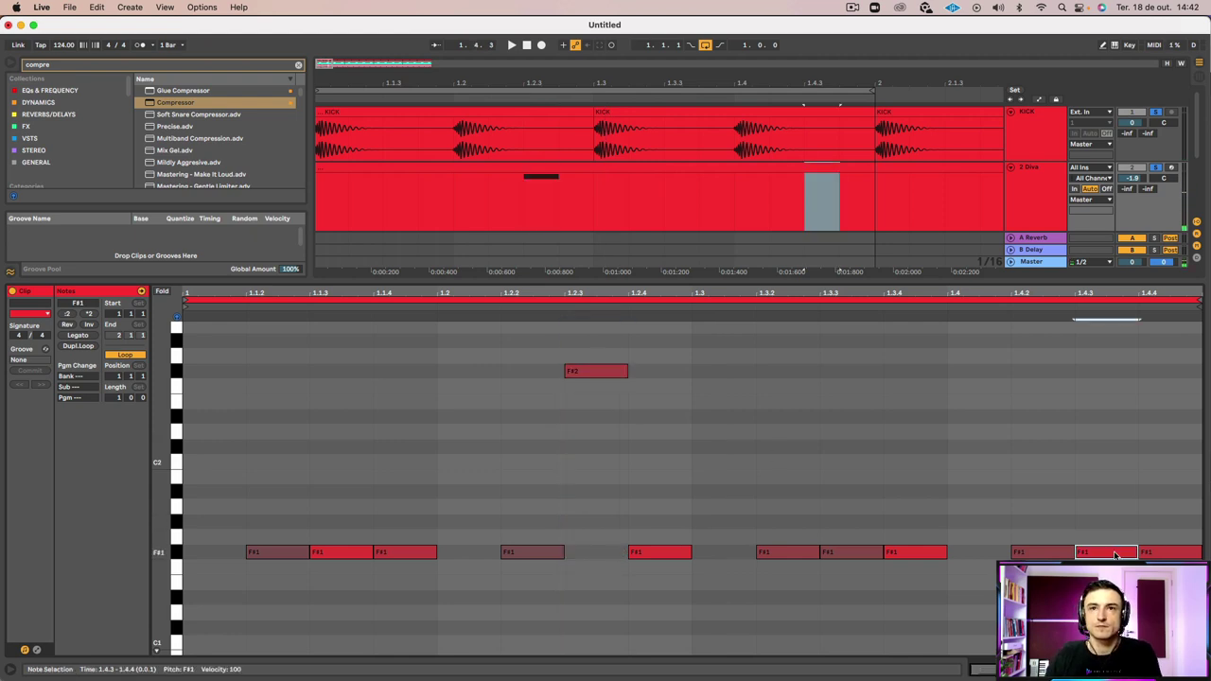
{"action": "key", "text": "space"}
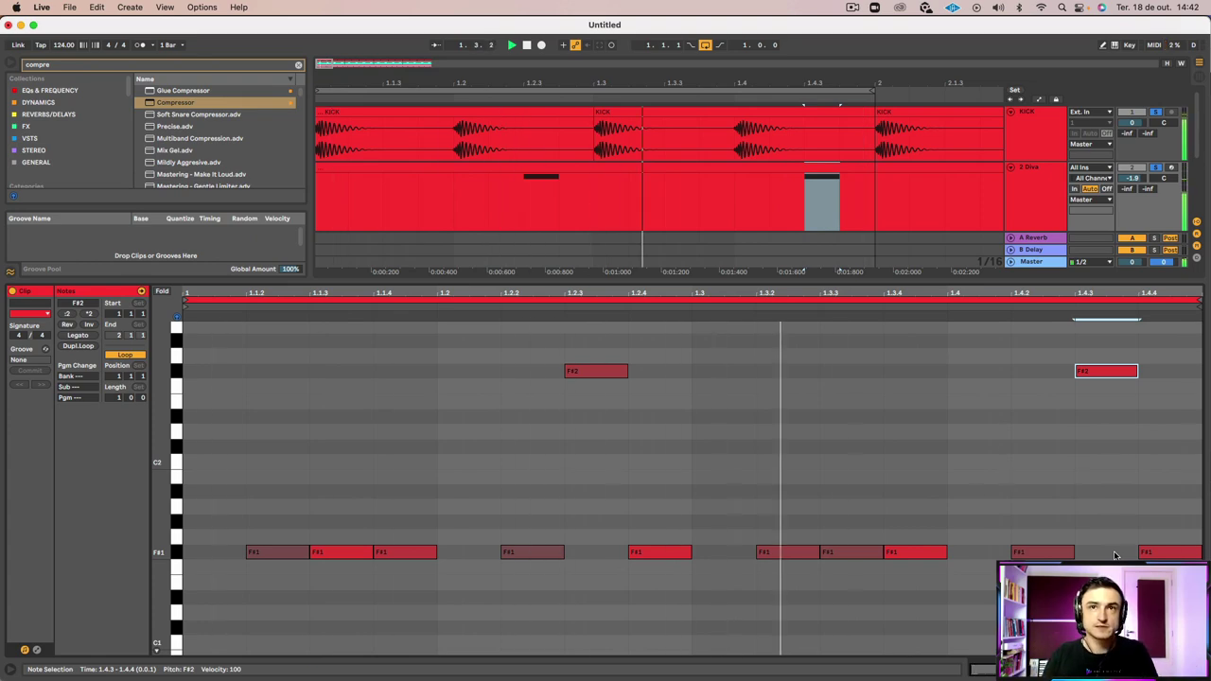
Turn on EQ Eight and Compressor on the Diva track, and solo the DRUMS and HARMONY groups along with the kick and bass
{"action": "left_click_drag", "start_coordinate": [737, 281], "coordinate": [753, 616]}
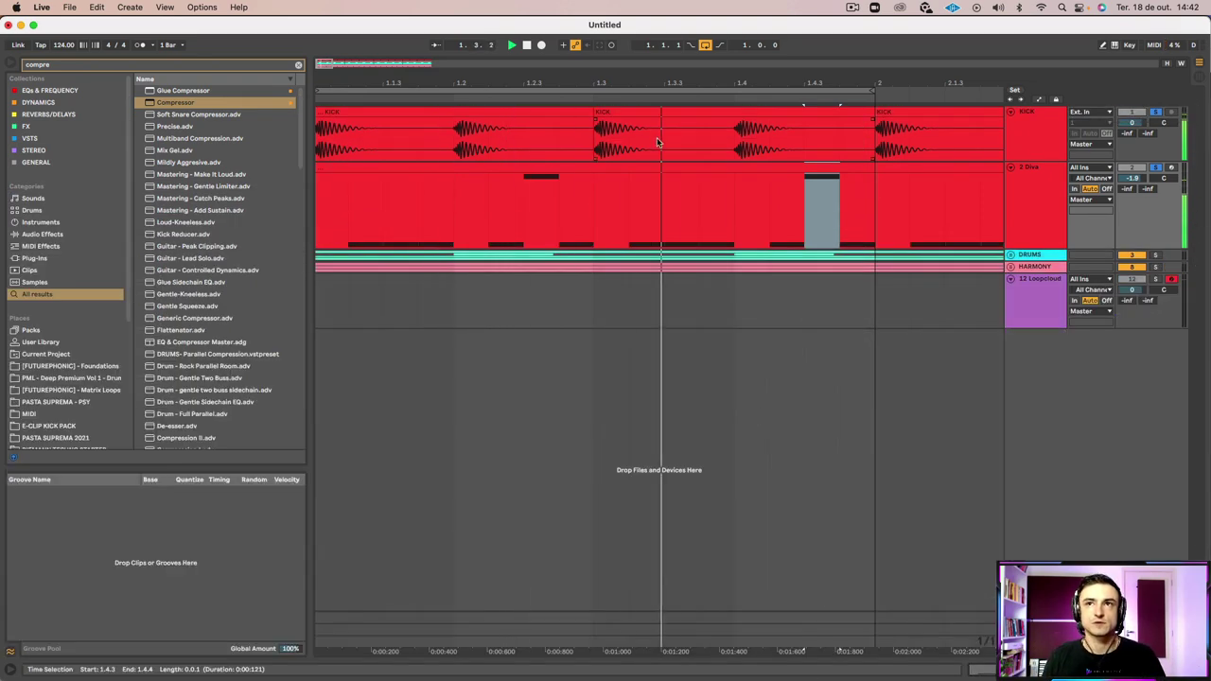
{"action": "double_click", "coordinate": [1035, 180]}
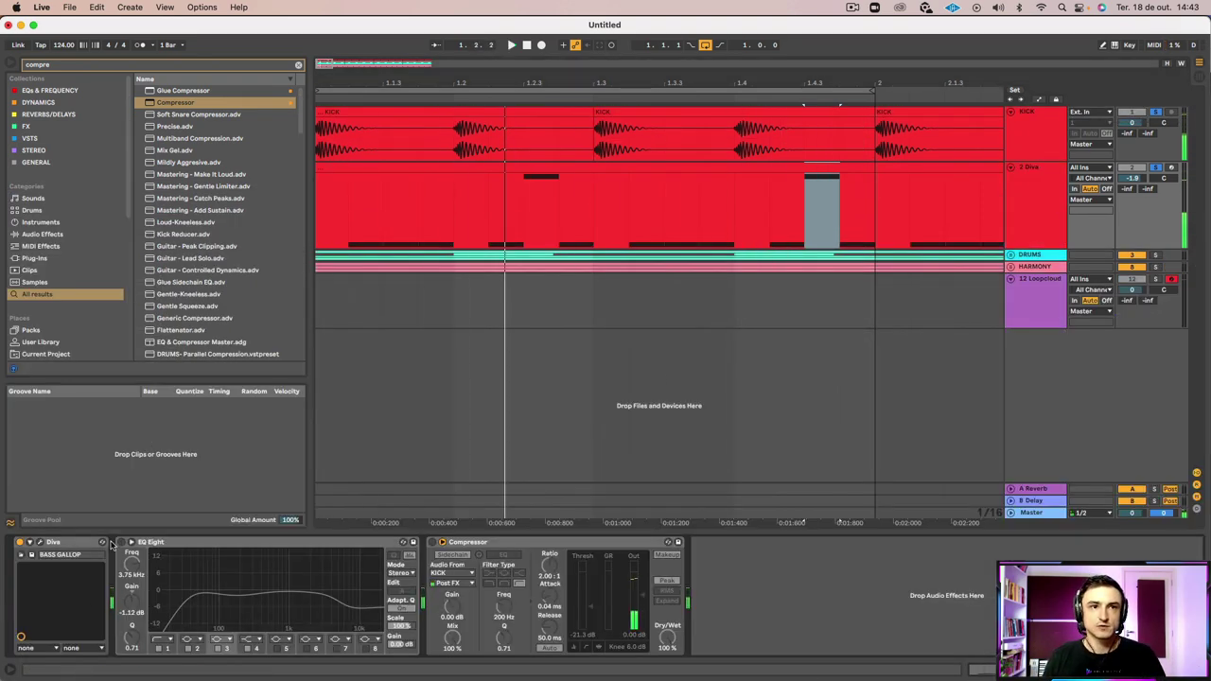
{"action": "left_click", "coordinate": [122, 544]}
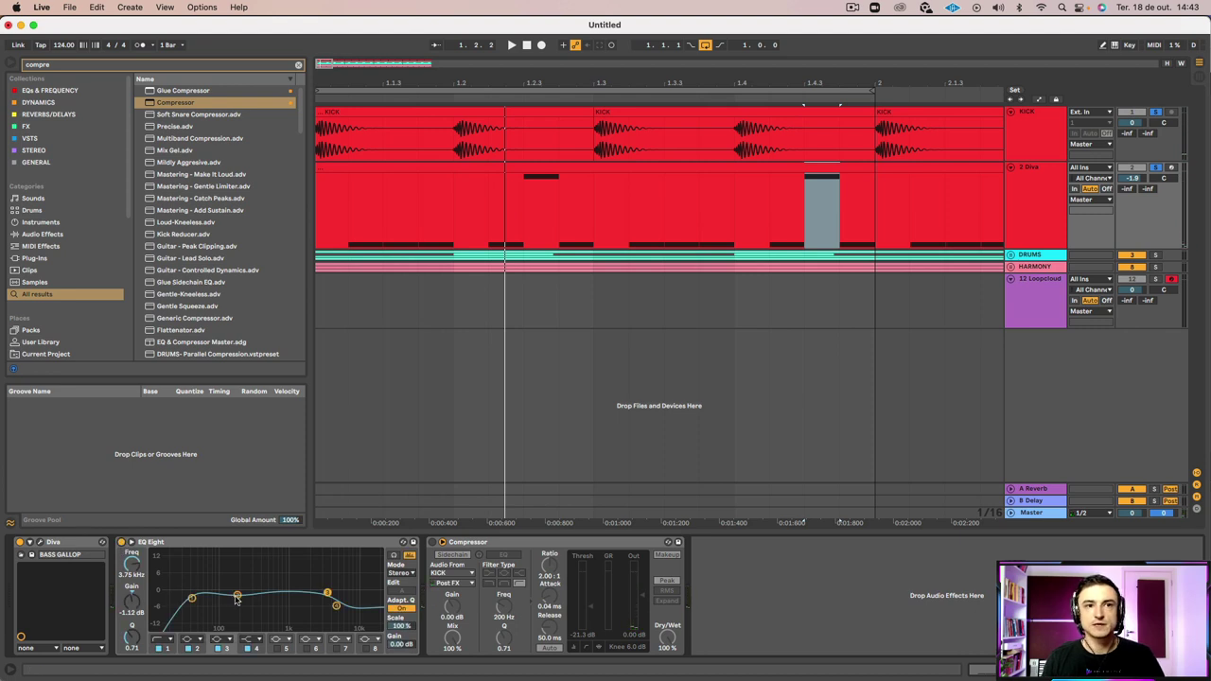
{"action": "key", "text": "space"}
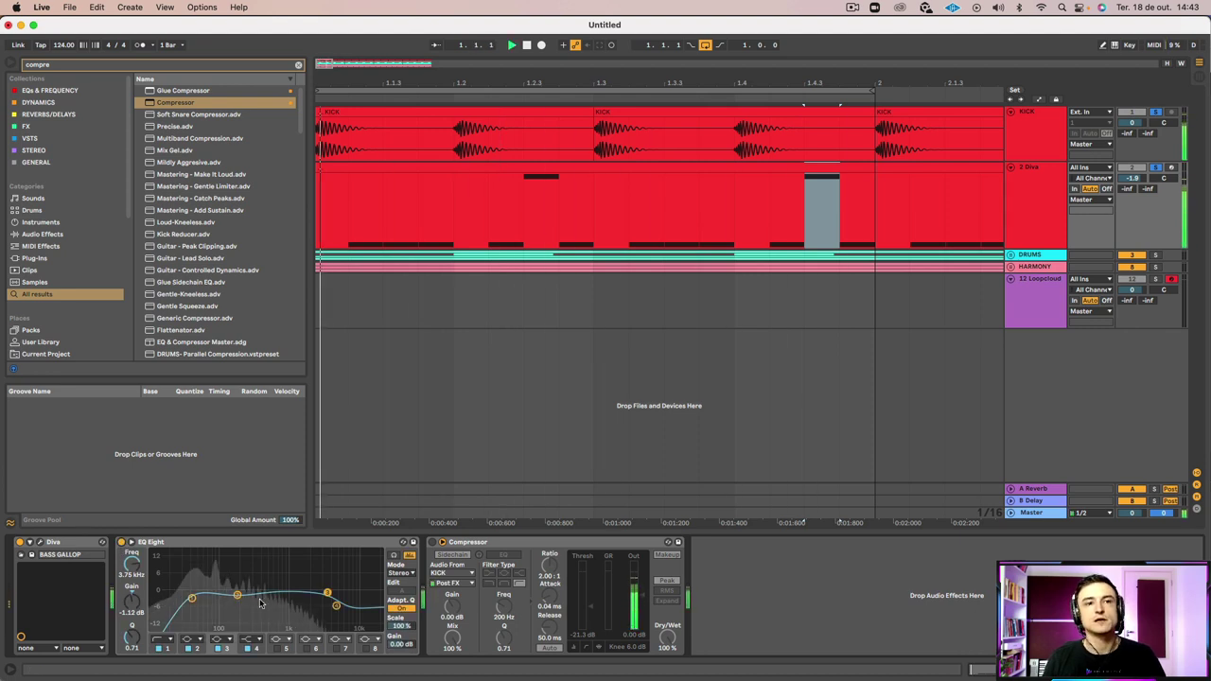
{"action": "left_click", "coordinate": [432, 543]}
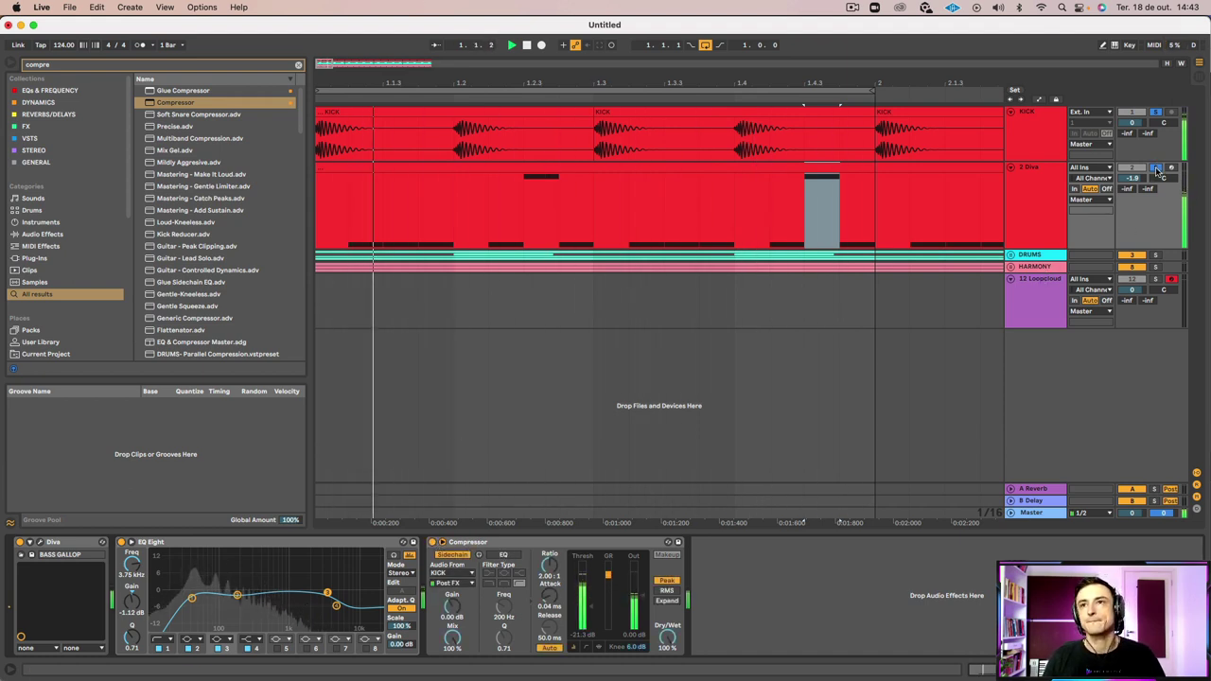
{"action": "left_click", "coordinate": [1156, 267]}
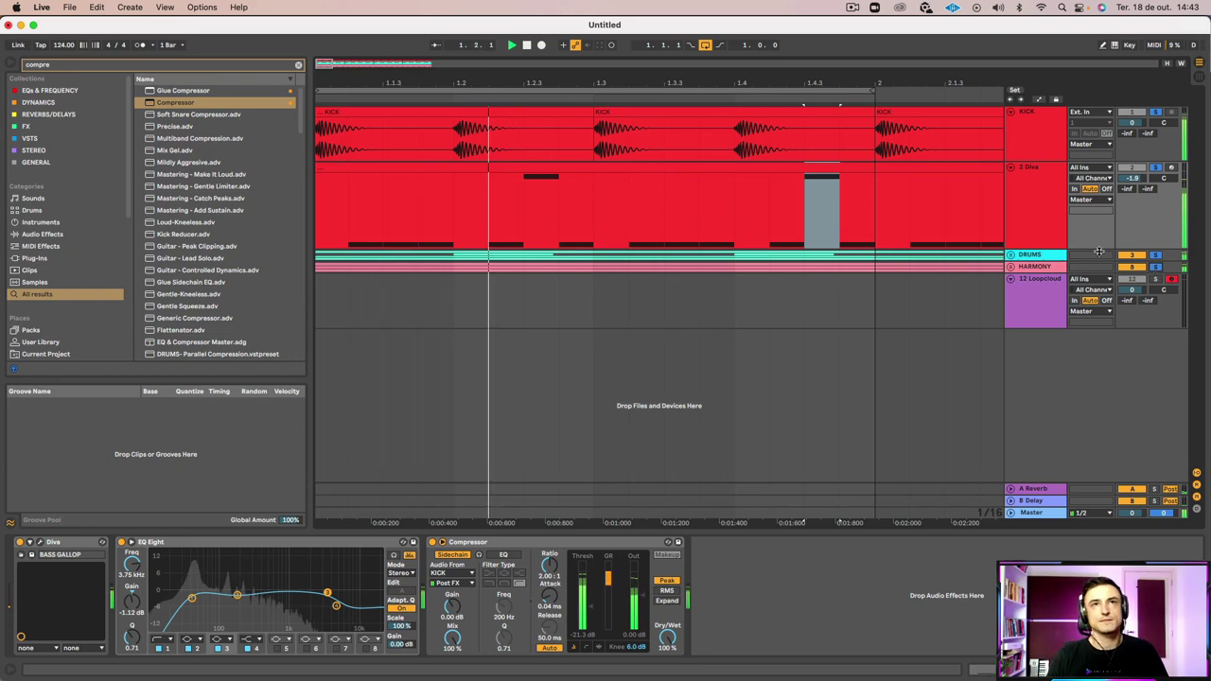
Duplicate the edited one-bar bass clip repeatedly so it fills the Diva track from bar 1 through bar 8
{"action": "left_click_drag", "start_coordinate": [625, 84], "coordinate": [346, 85]}
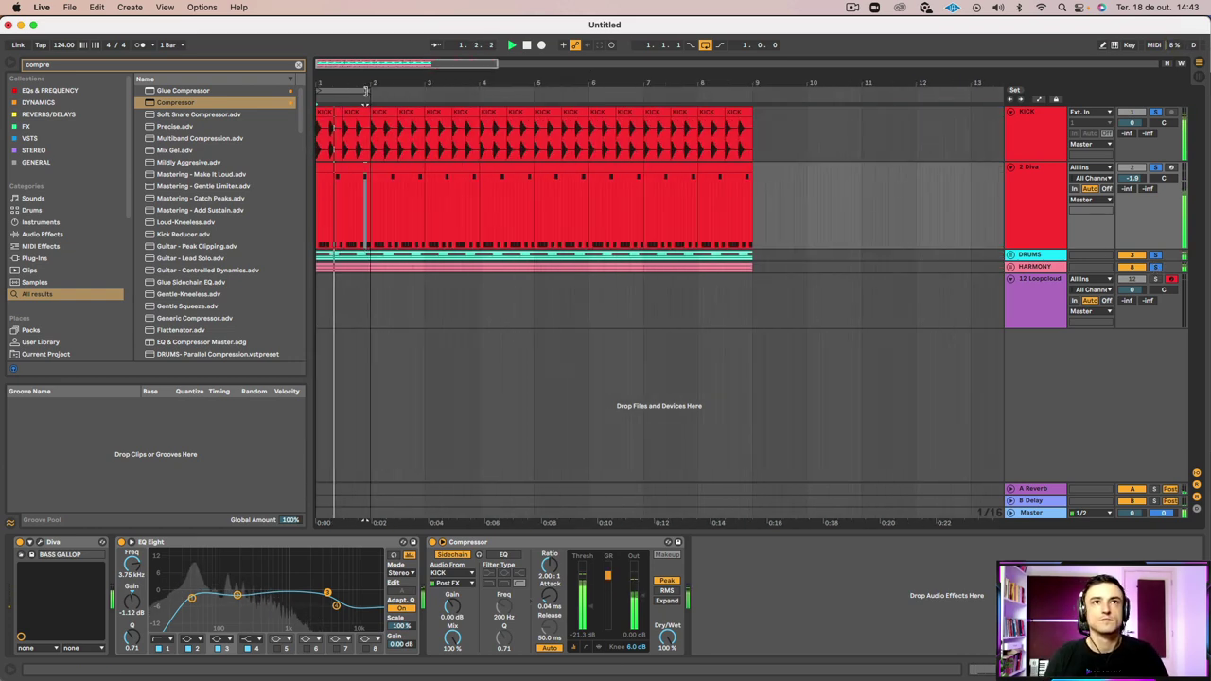
{"action": "key", "text": "space"}
{"action": "left_click", "coordinate": [344, 165]}
{"action": "key", "text": "super+d"}
{"action": "key", "text": "super+d"}
{"action": "key", "text": "super+d"}
{"action": "key", "text": "super+d"}
{"action": "key", "text": "super+d"}
{"action": "key", "text": "super+d"}
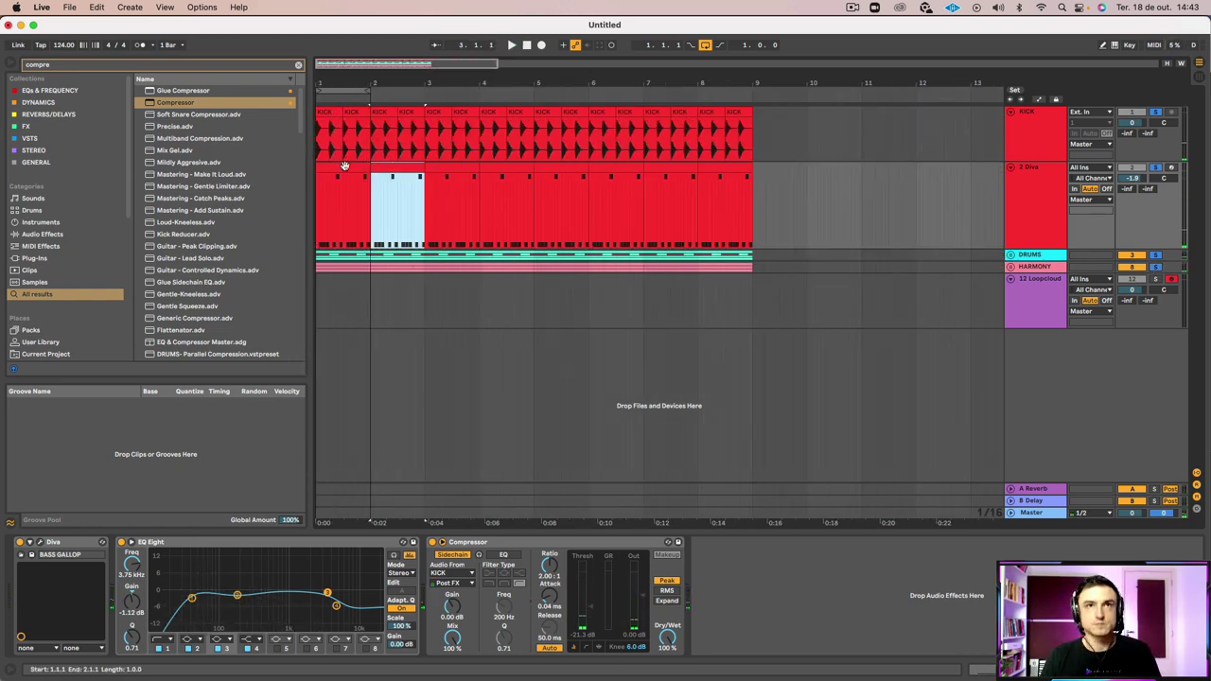
{"action": "key", "text": "super+d"}
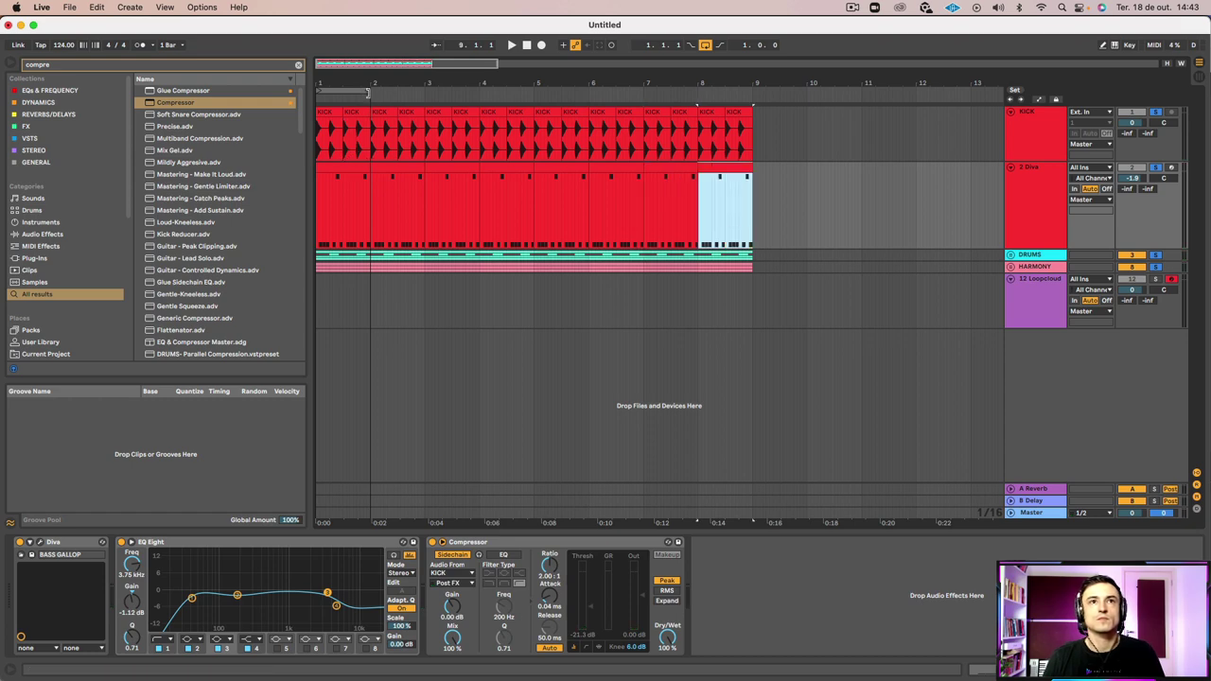
Extend the loop to eight bars and raise the Diva track volume to -0.8 dB during playback
{"action": "left_click_drag", "start_coordinate": [369, 91], "coordinate": [754, 93]}
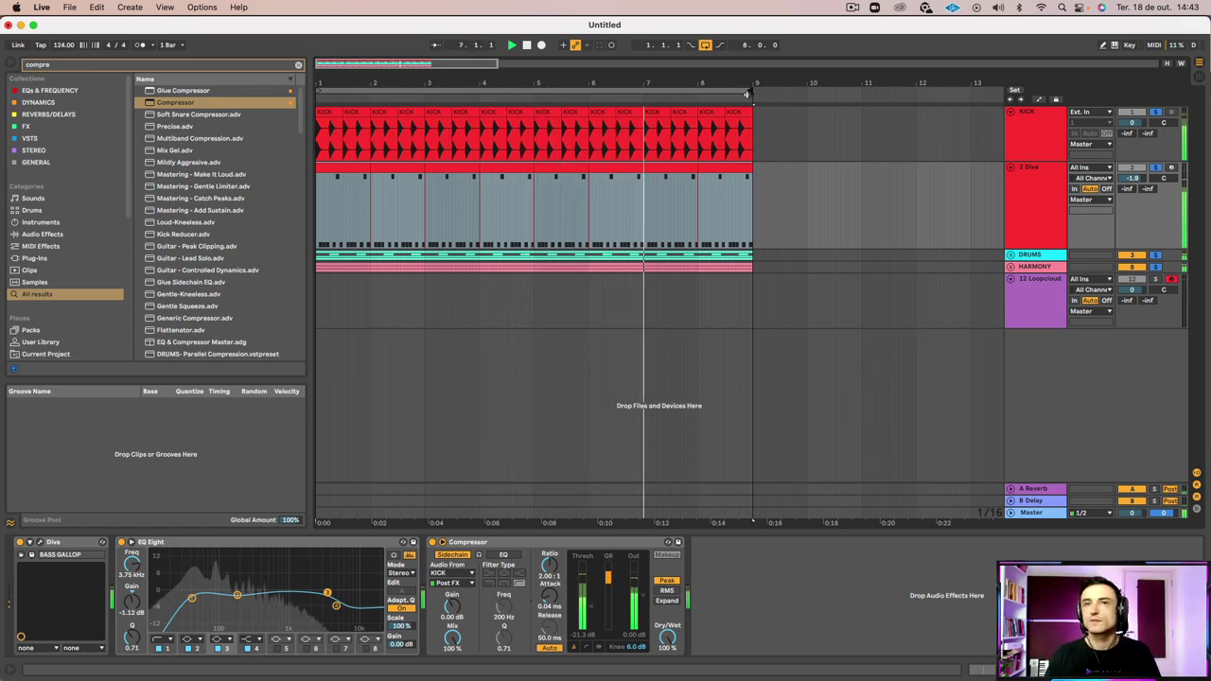
{"action": "left_click", "coordinate": [1053, 180]}
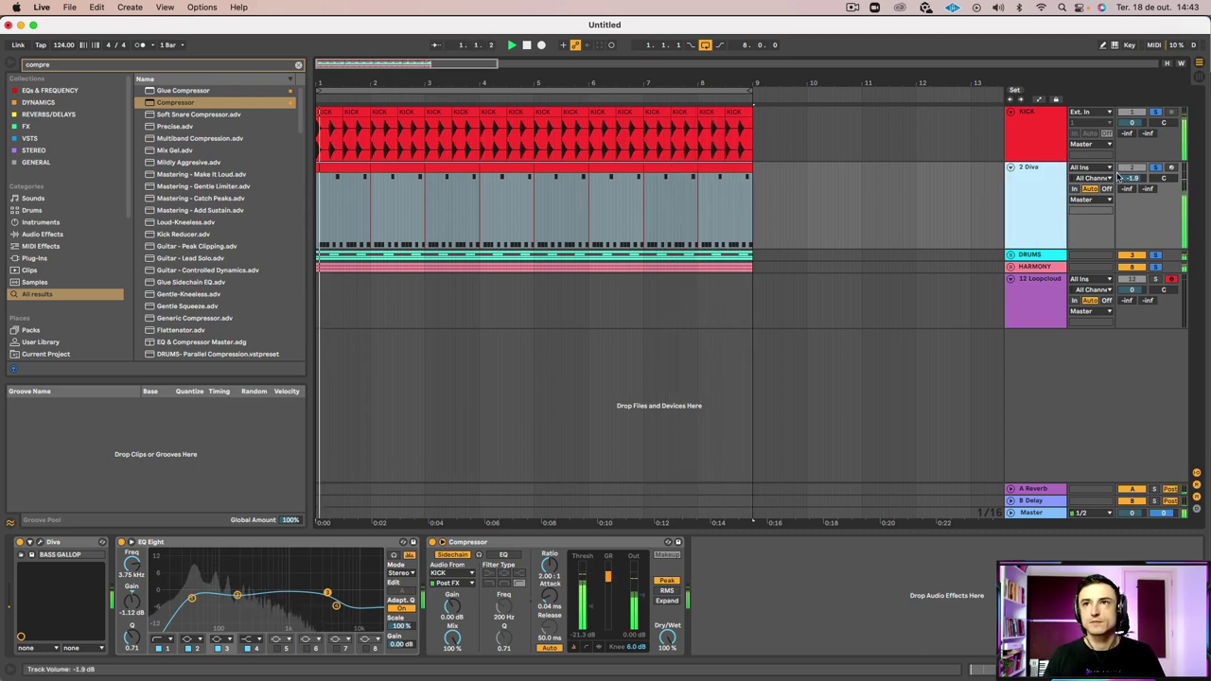
{"action": "left_click_drag", "start_coordinate": [1129, 178], "coordinate": [1129, 166]}
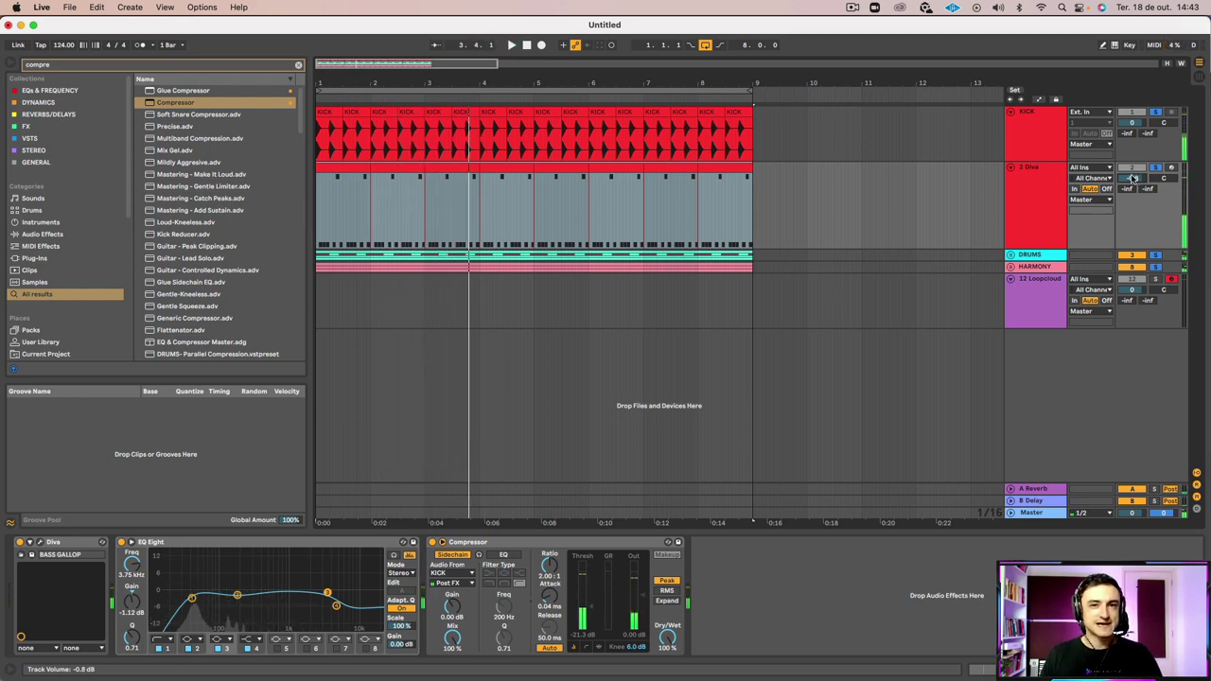
{"action": "left_click", "coordinate": [875, 7]}
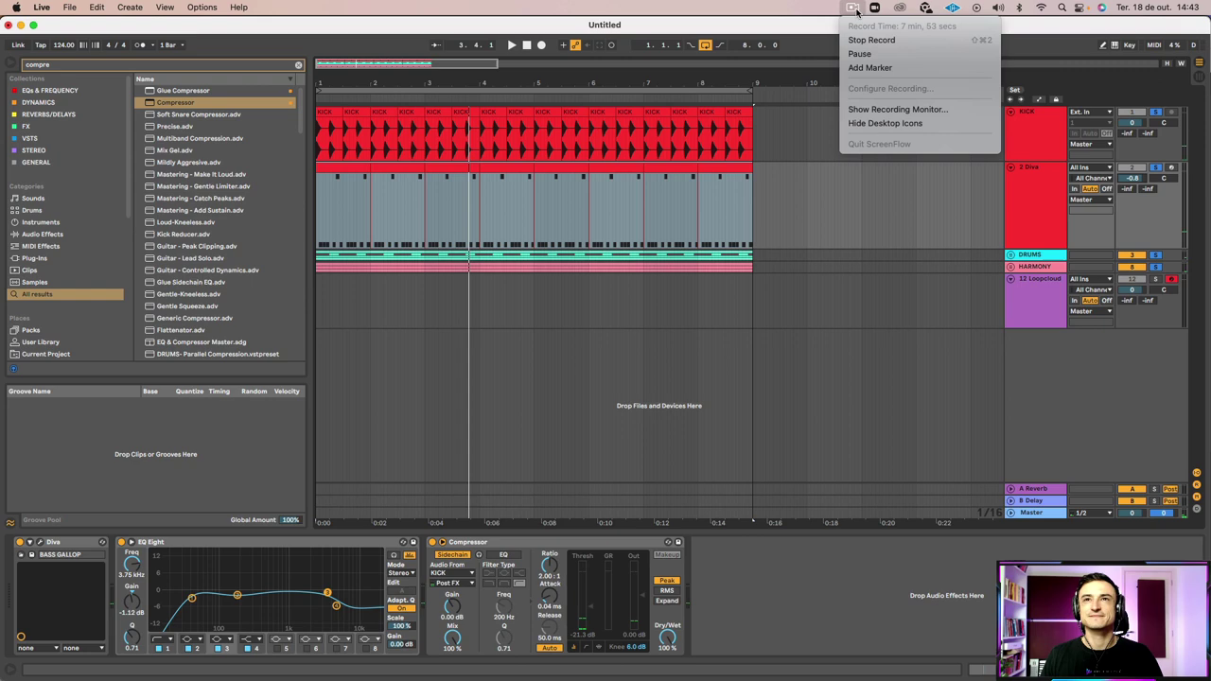
{"action": "left_click", "coordinate": [877, 54]}
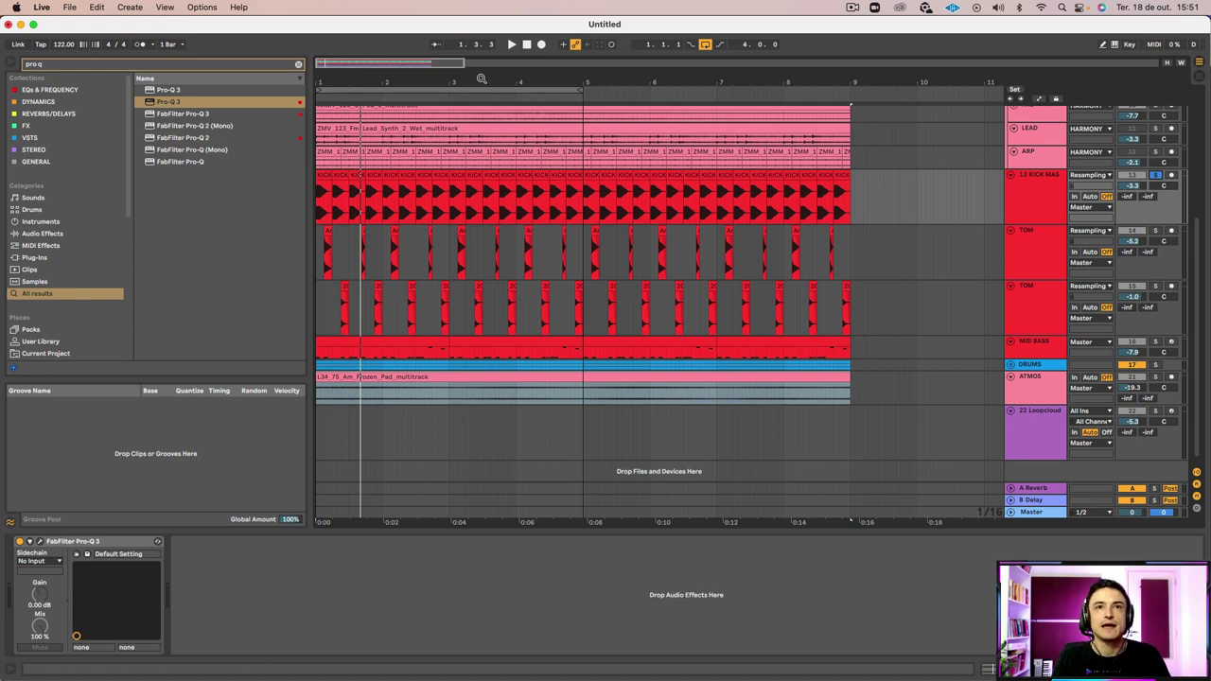
Examine the KICK MASSAN clips' waveforms from the first beat and play the soloed track to hear the kick's tail
{"action": "left_click_drag", "start_coordinate": [481, 78], "coordinate": [819, 264]}
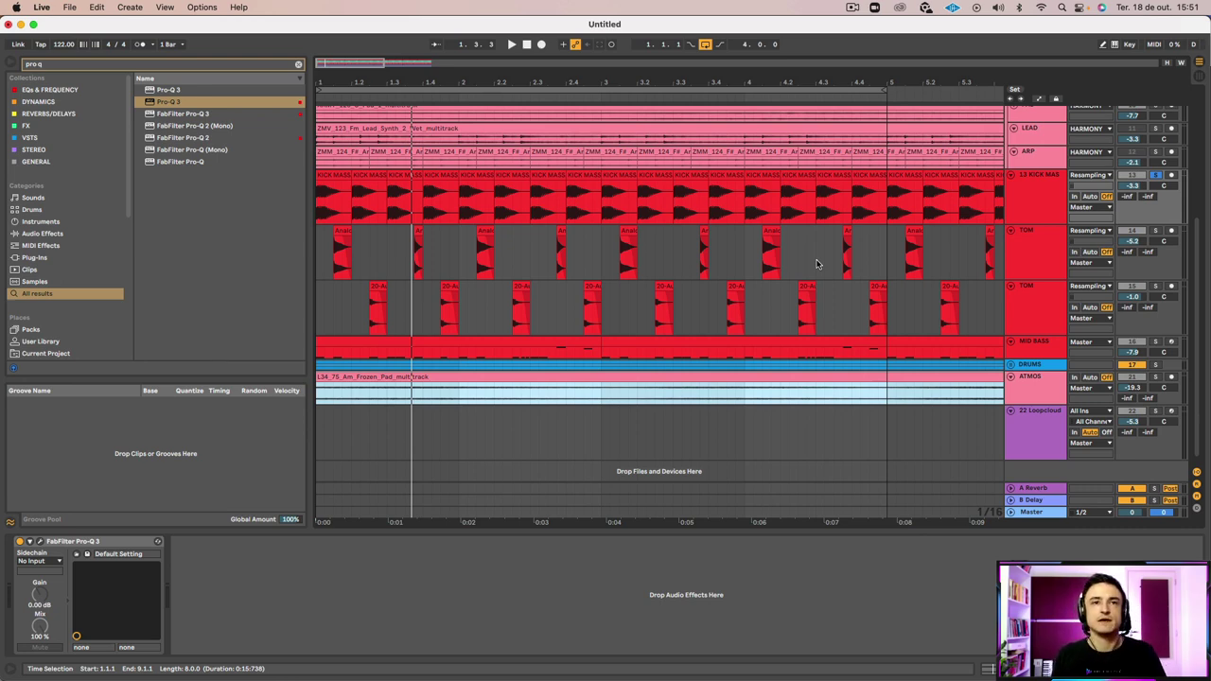
{"action": "left_click_drag", "start_coordinate": [415, 83], "coordinate": [416, 85]}
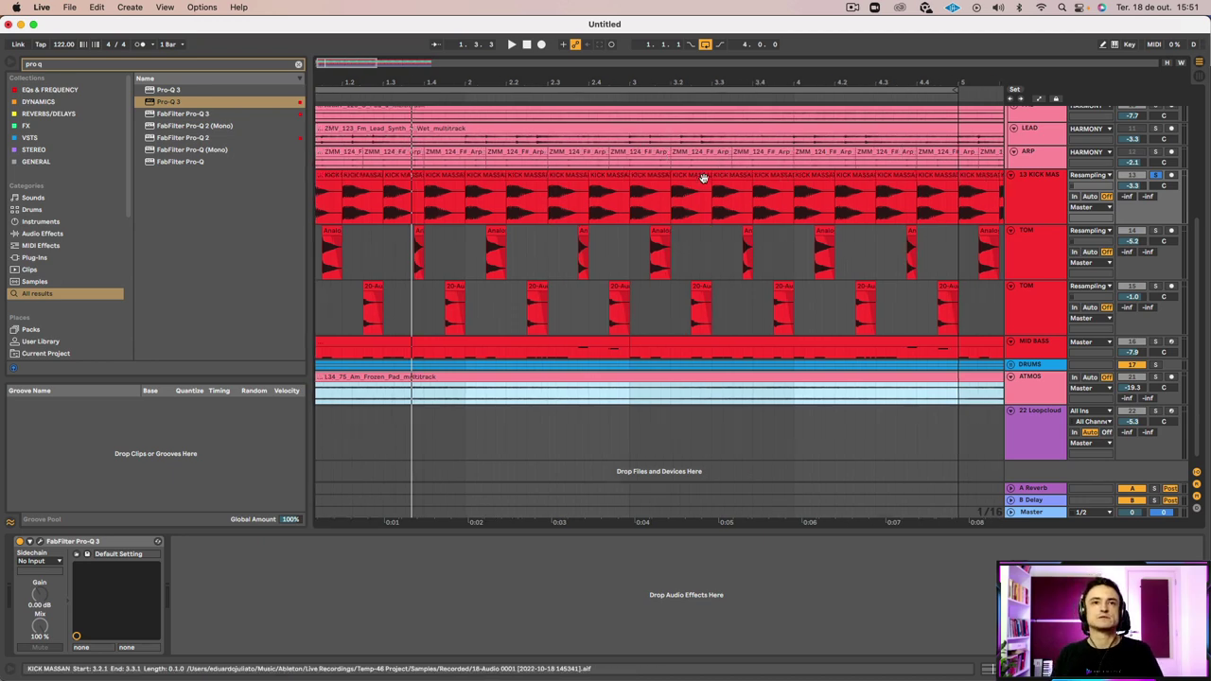
{"action": "scroll", "coordinate": [719, 178], "scroll_direction": "left", "scroll_amount": 2}
{"action": "left_click_drag", "start_coordinate": [328, 178], "coordinate": [347, 186]}
{"action": "scroll", "coordinate": [347, 186], "scroll_direction": "down", "scroll_amount": 1}
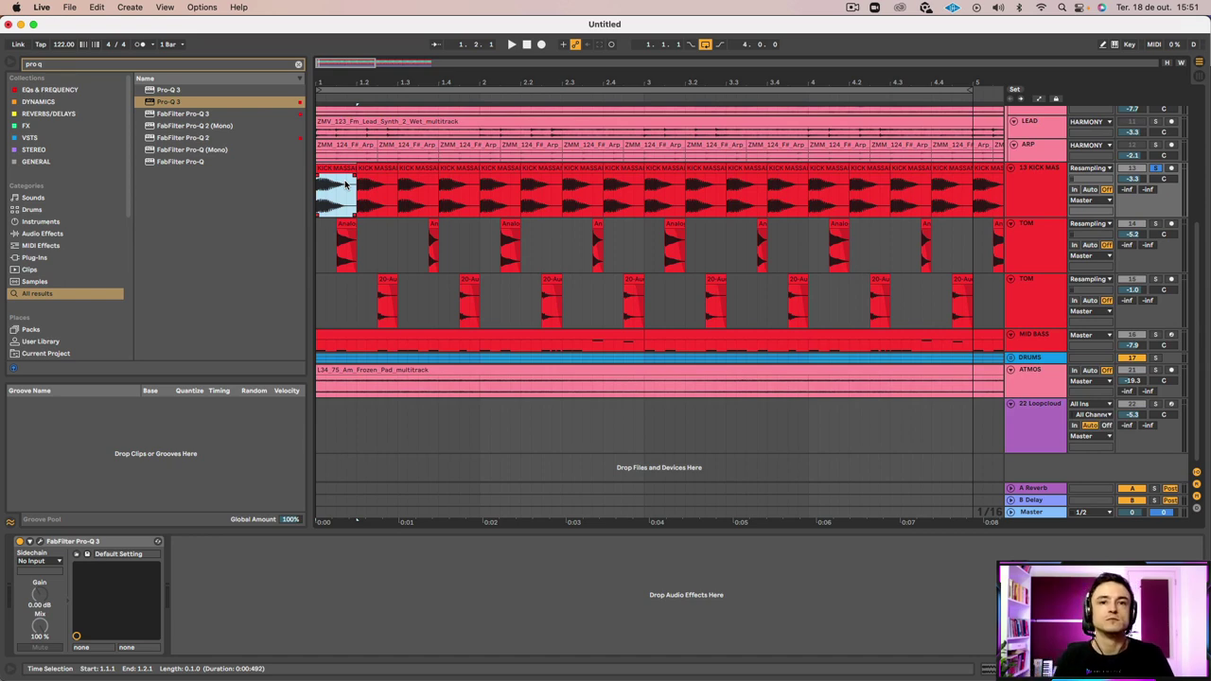
{"action": "left_click_drag", "start_coordinate": [377, 85], "coordinate": [395, 103]}
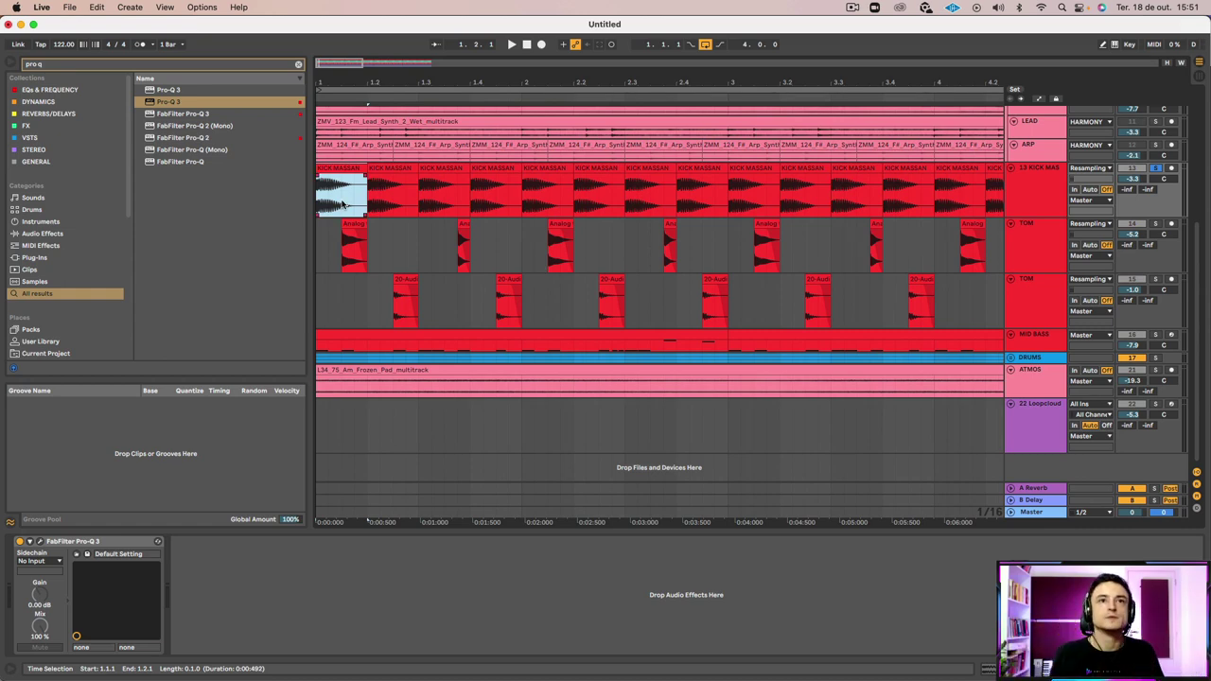
{"action": "scroll", "coordinate": [334, 164], "scroll_direction": "up", "scroll_amount": 1}
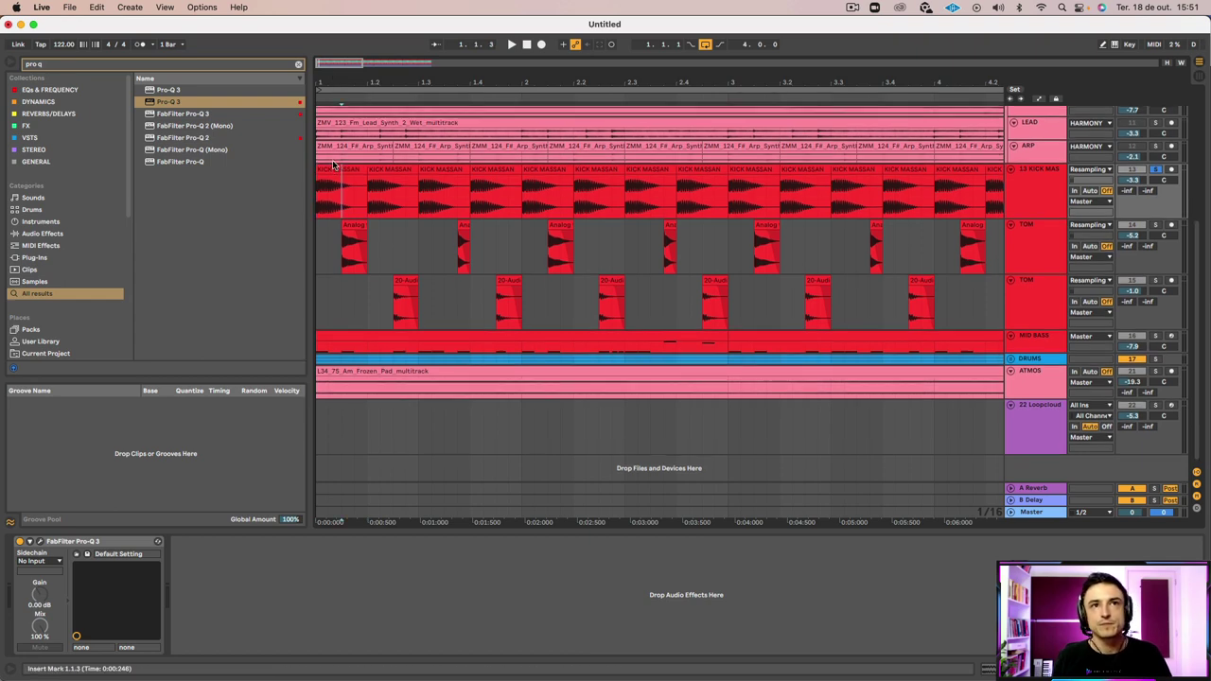
{"action": "left_click", "coordinate": [1024, 197]}
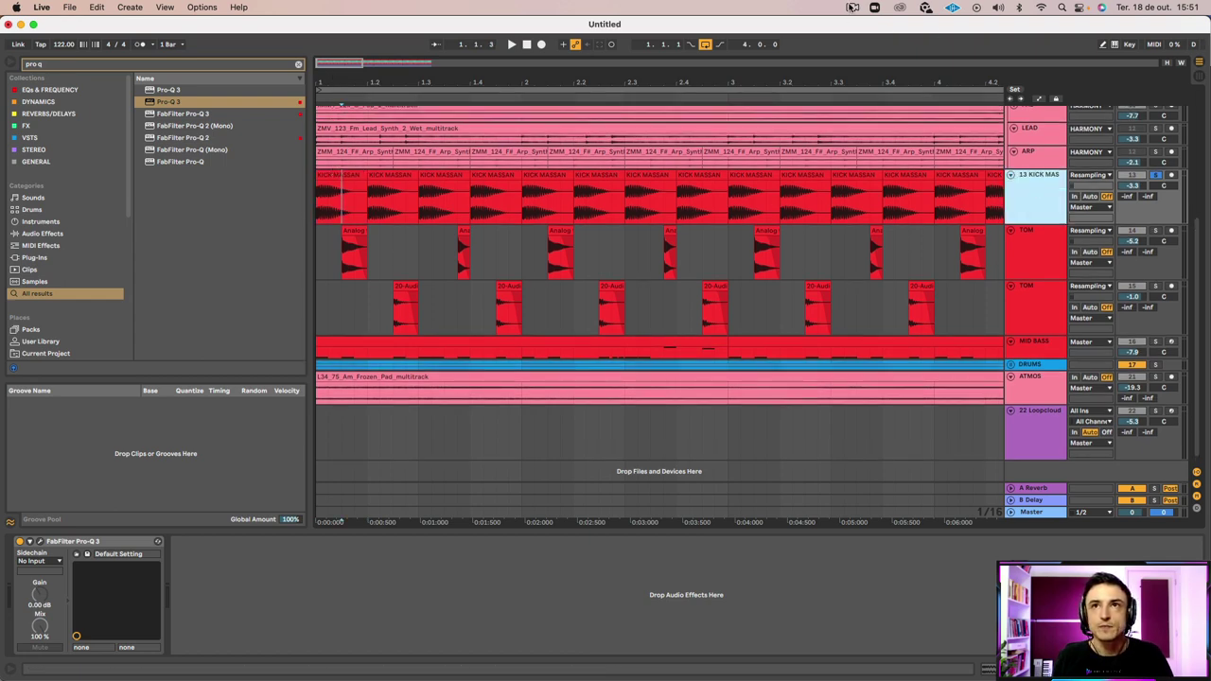
{"action": "left_click", "coordinate": [852, 12]}
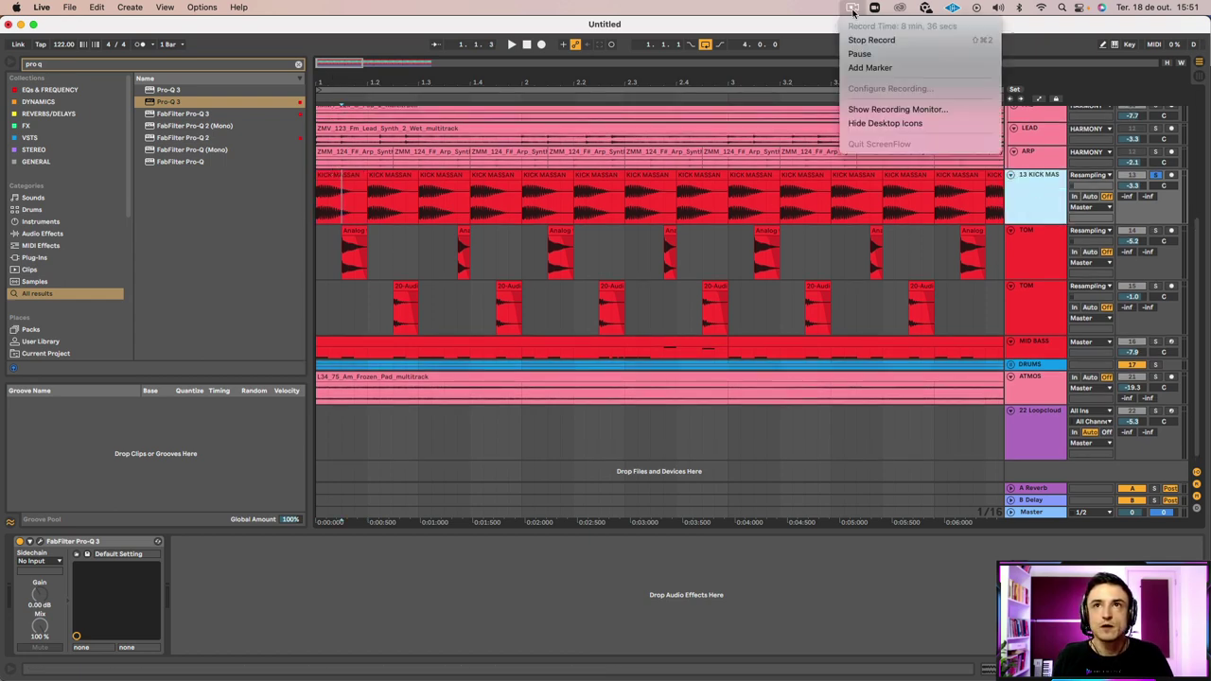
{"action": "left_click", "coordinate": [766, 25]}
{"action": "left_click", "coordinate": [343, 176]}
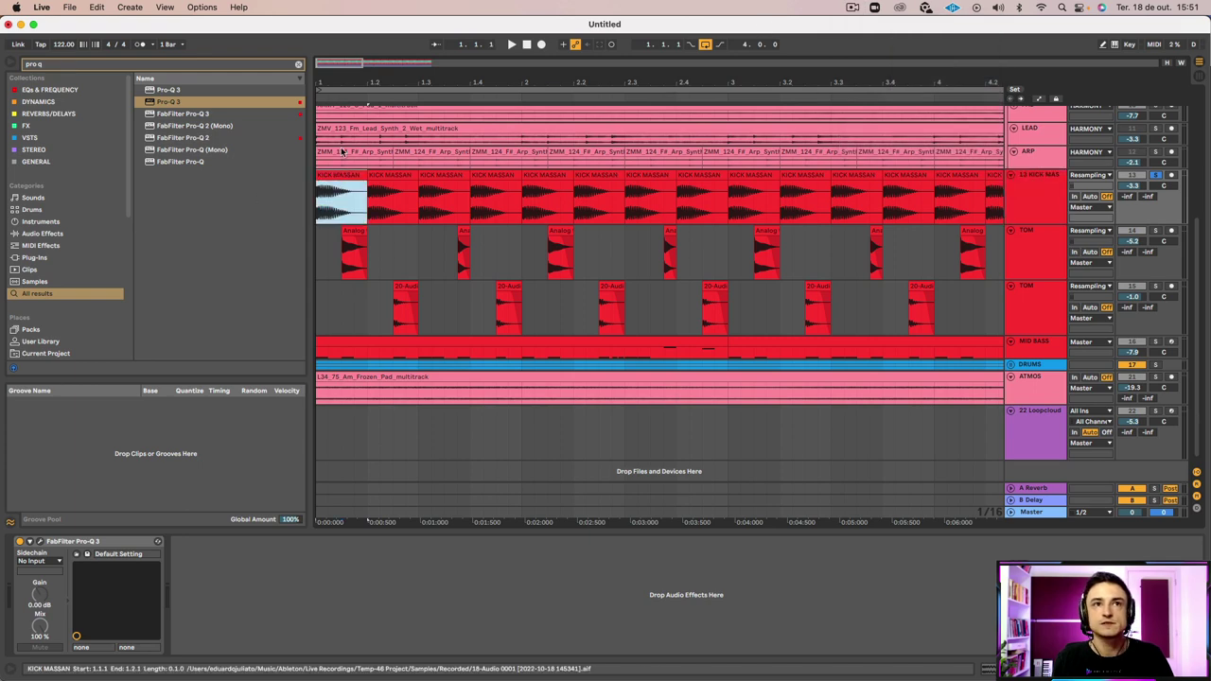
{"action": "left_click_drag", "start_coordinate": [343, 84], "coordinate": [634, 204]}
{"action": "key", "text": "space"}
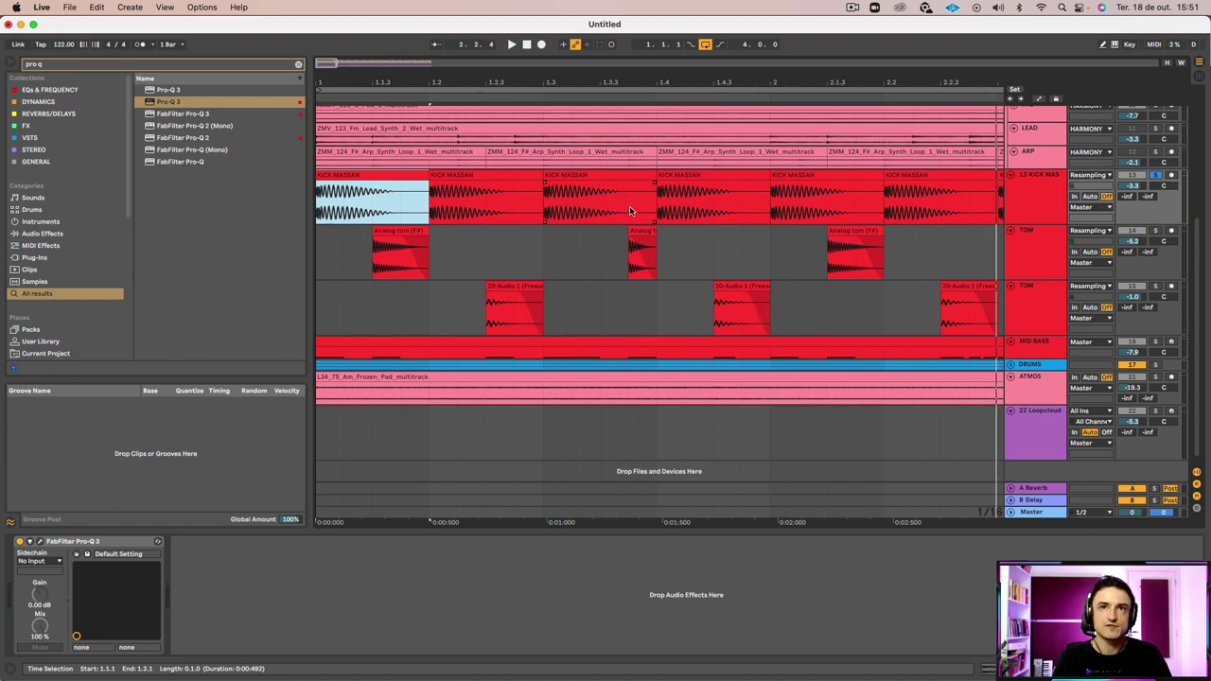
Solo the KICK track in the KICK BASS group instead of KICK MASSAN, mute BASS, enlarge the KICK track and play it
{"action": "scroll", "coordinate": [596, 130], "scroll_direction": "up", "scroll_amount": 5}
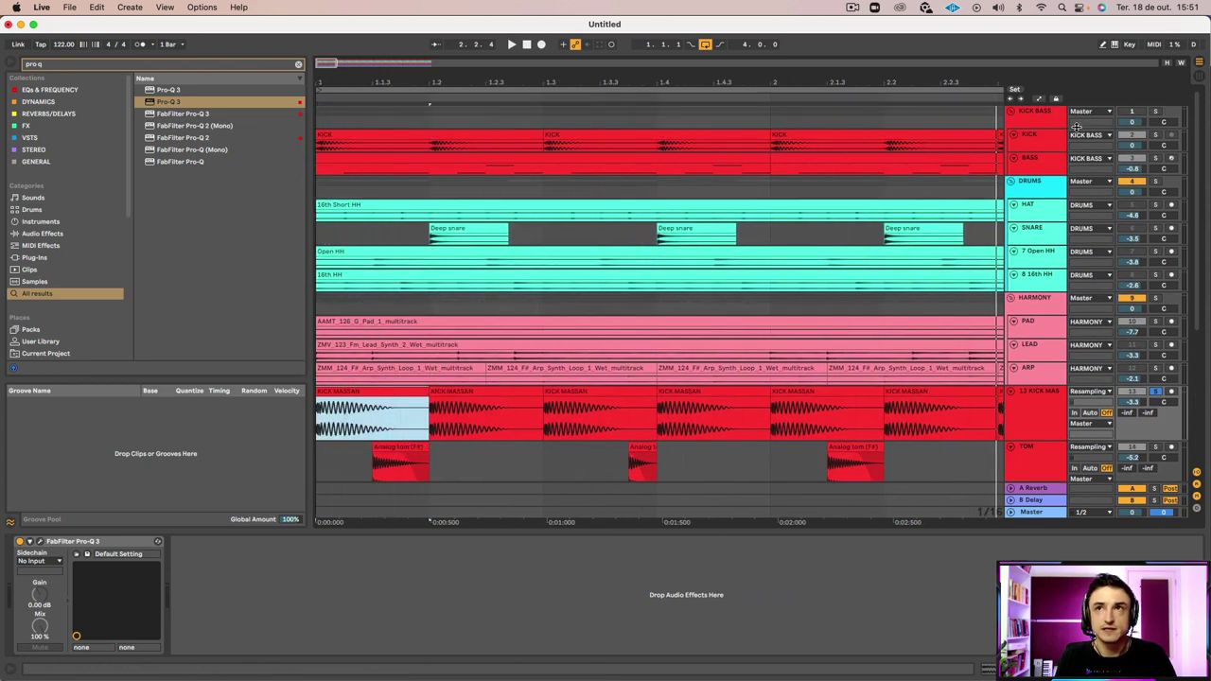
{"action": "left_click", "coordinate": [1157, 136]}
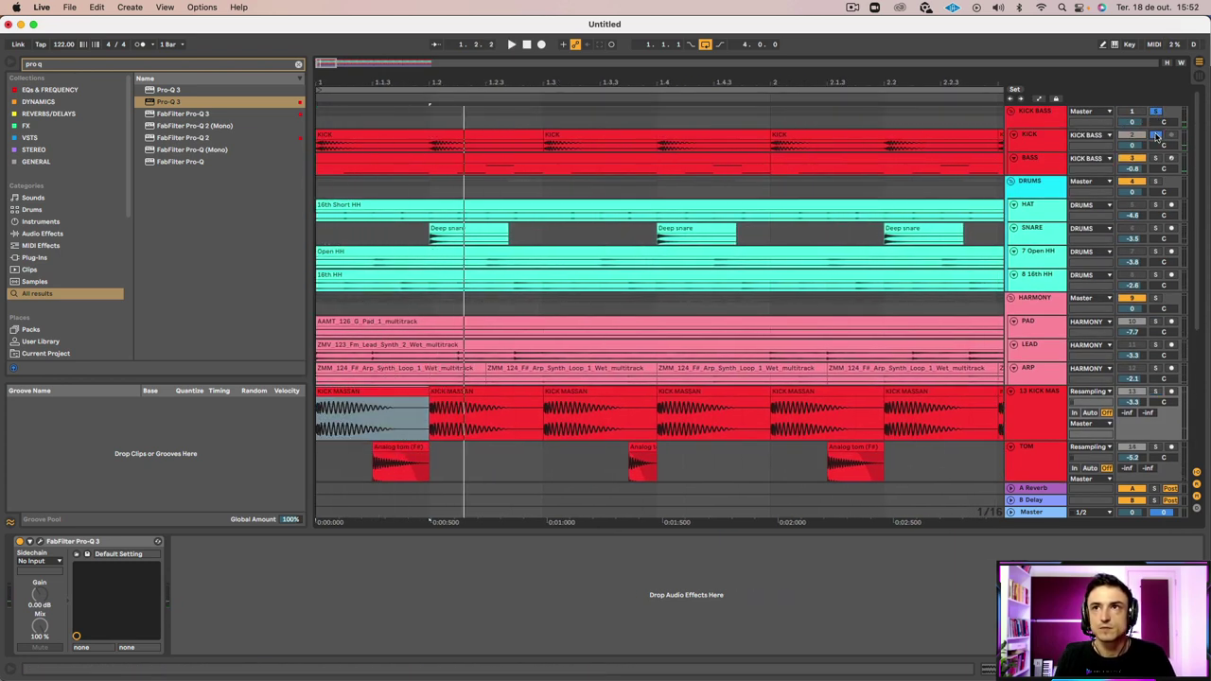
{"action": "key", "text": "space"}
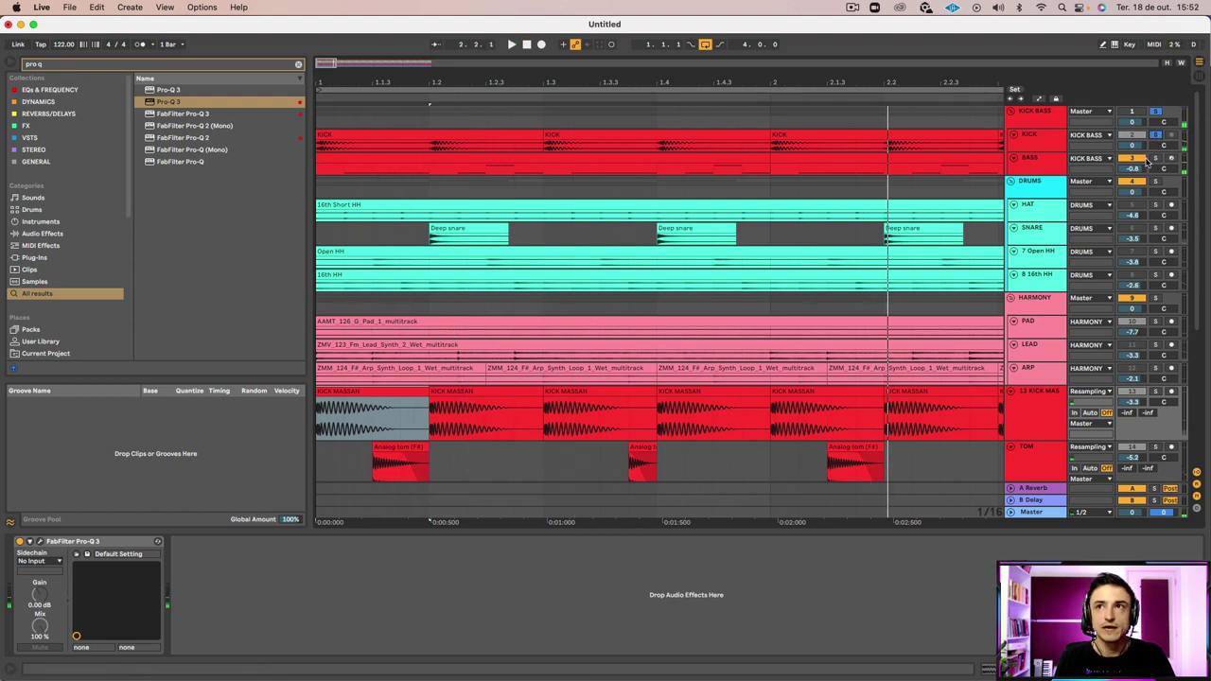
{"action": "left_click", "coordinate": [1039, 145]}
{"action": "left_click_drag", "start_coordinate": [1034, 149], "coordinate": [1033, 204]}
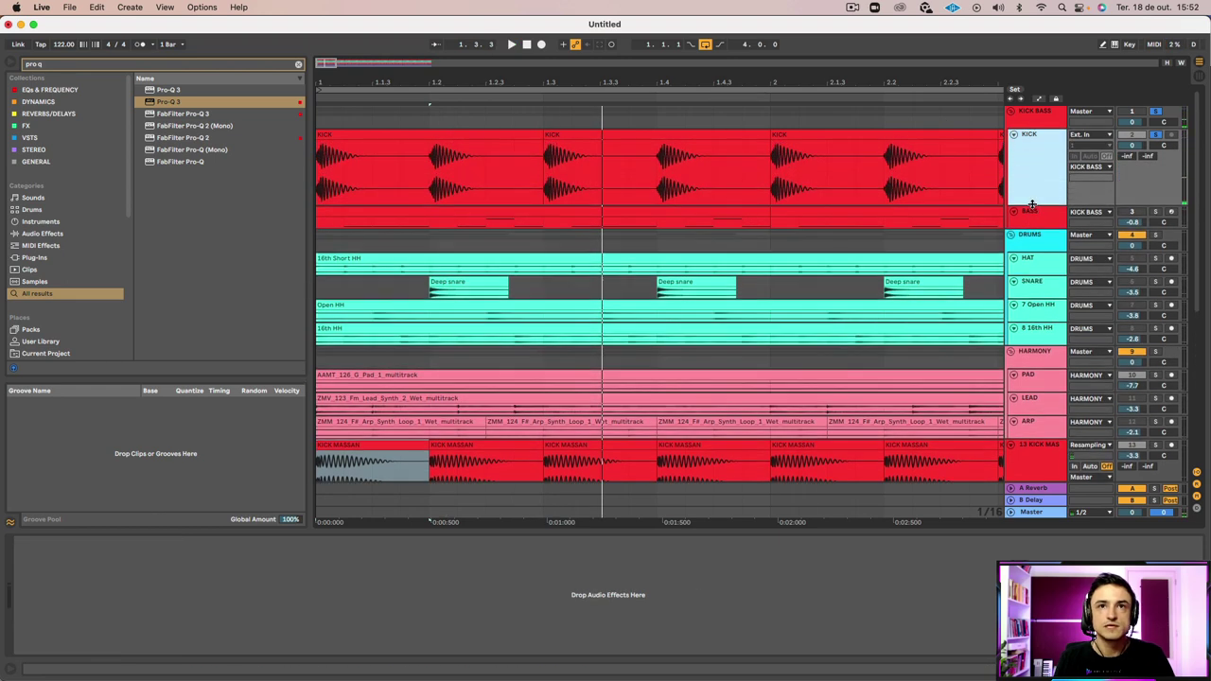
{"action": "key", "text": "space"}
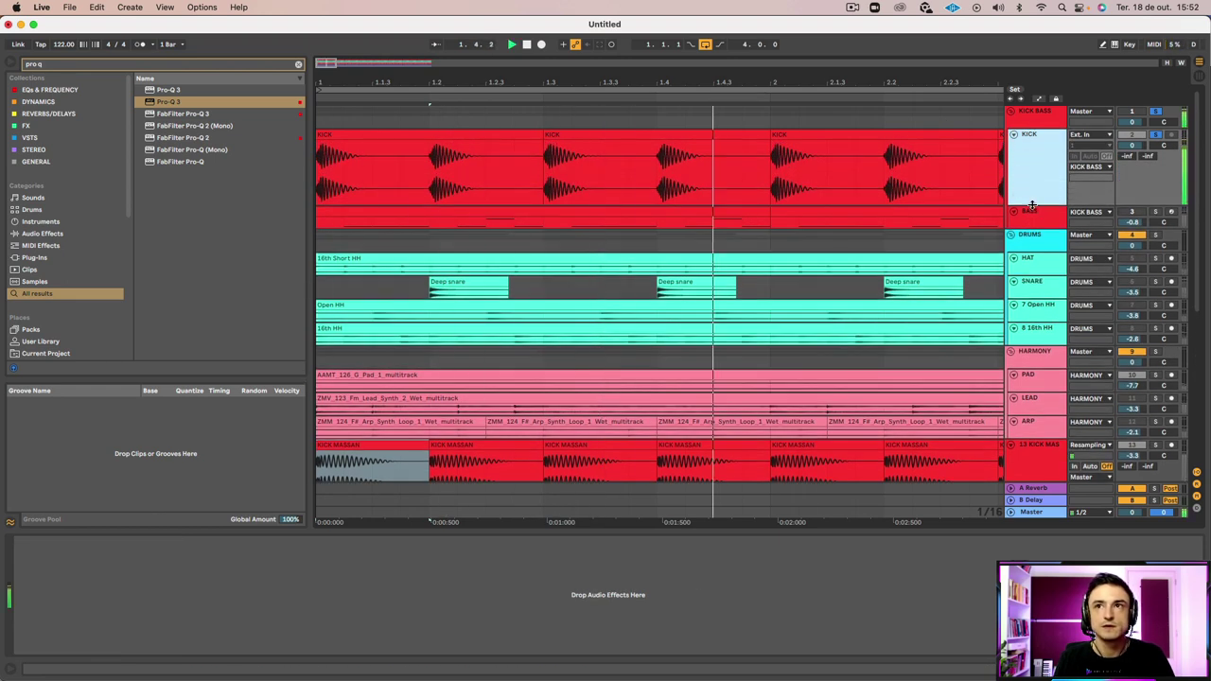
Shrink the KICK track in the KICK BASS group, solo the KICK MASSAN track again and play it
{"action": "key", "text": "space"}
{"action": "left_click_drag", "start_coordinate": [1033, 204], "coordinate": [1032, 159]}
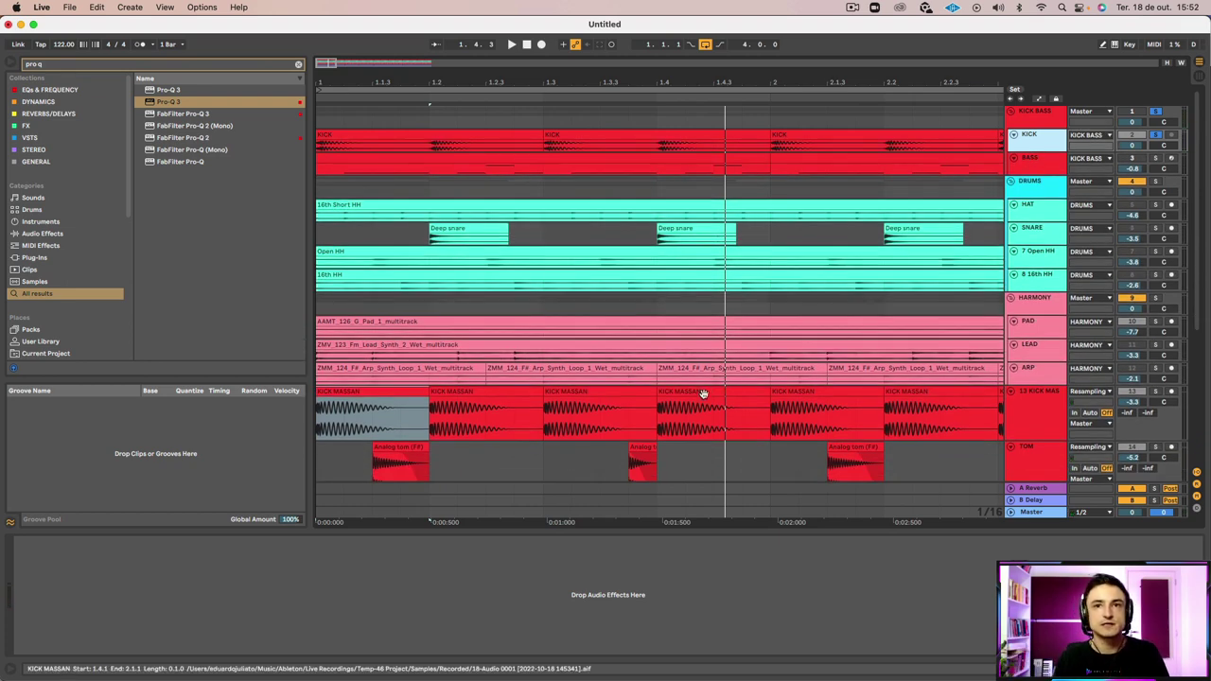
{"action": "scroll", "coordinate": [710, 388], "scroll_direction": "down", "scroll_amount": 5}
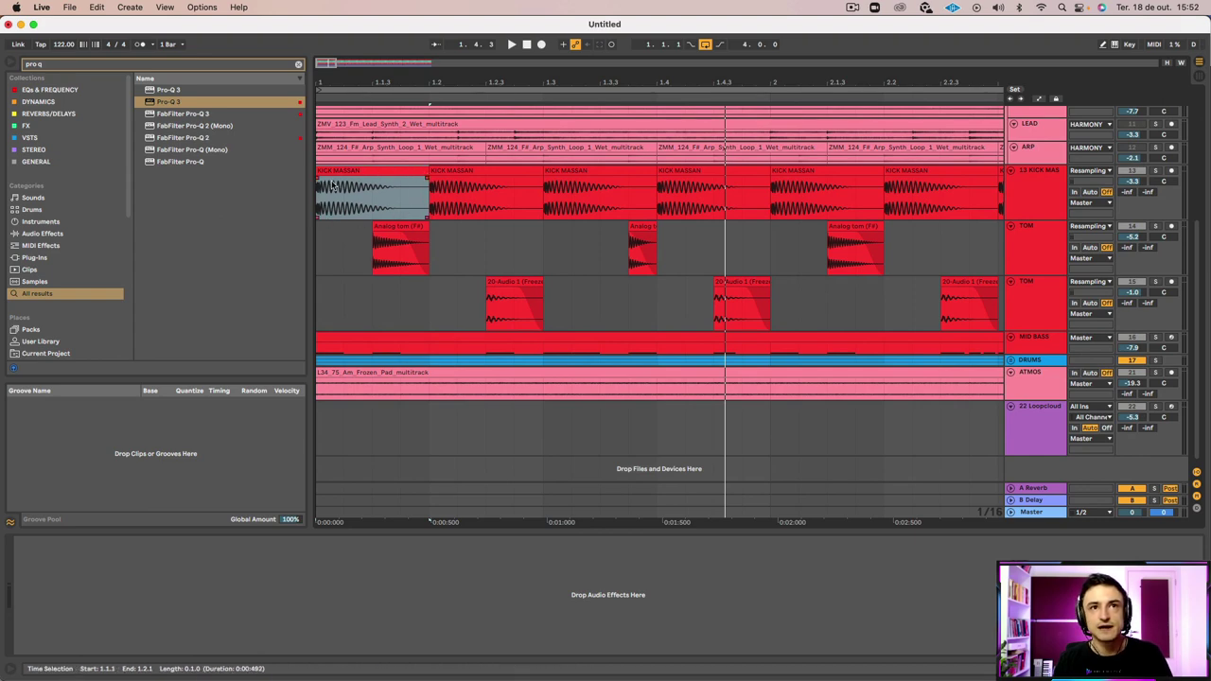
{"action": "key", "text": "space"}
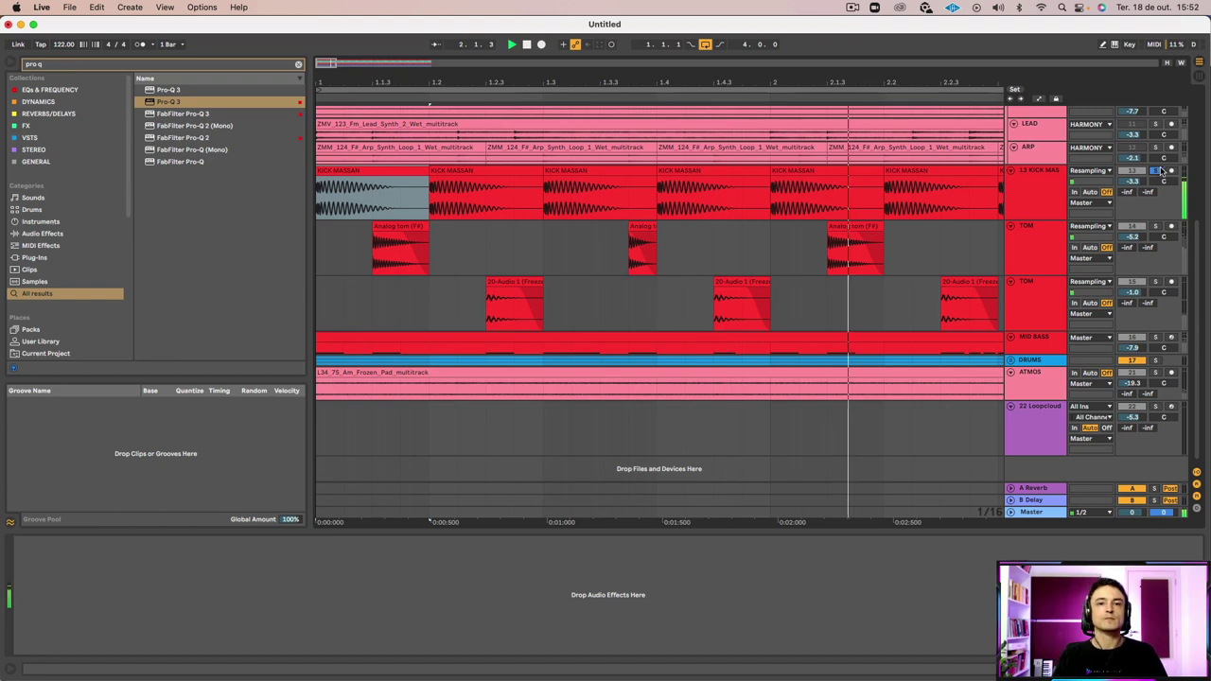
{"action": "left_click", "coordinate": [1036, 199]}
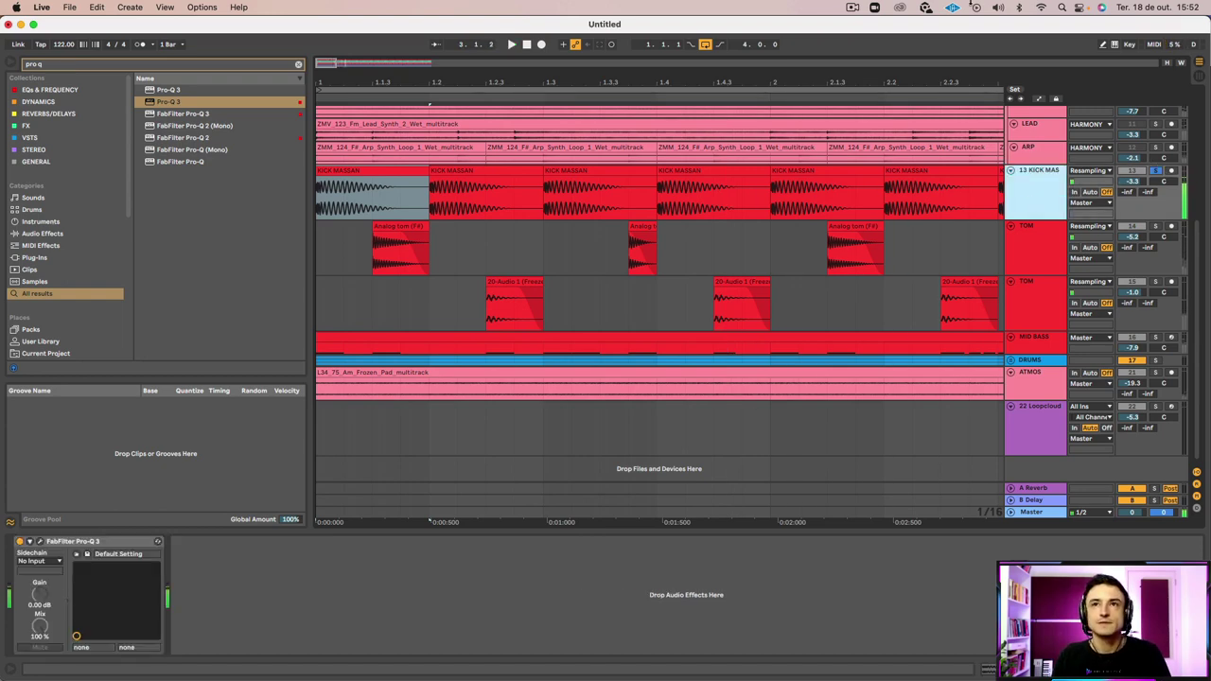
{"action": "left_click", "coordinate": [852, 9]}
{"action": "left_click", "coordinate": [858, 52]}
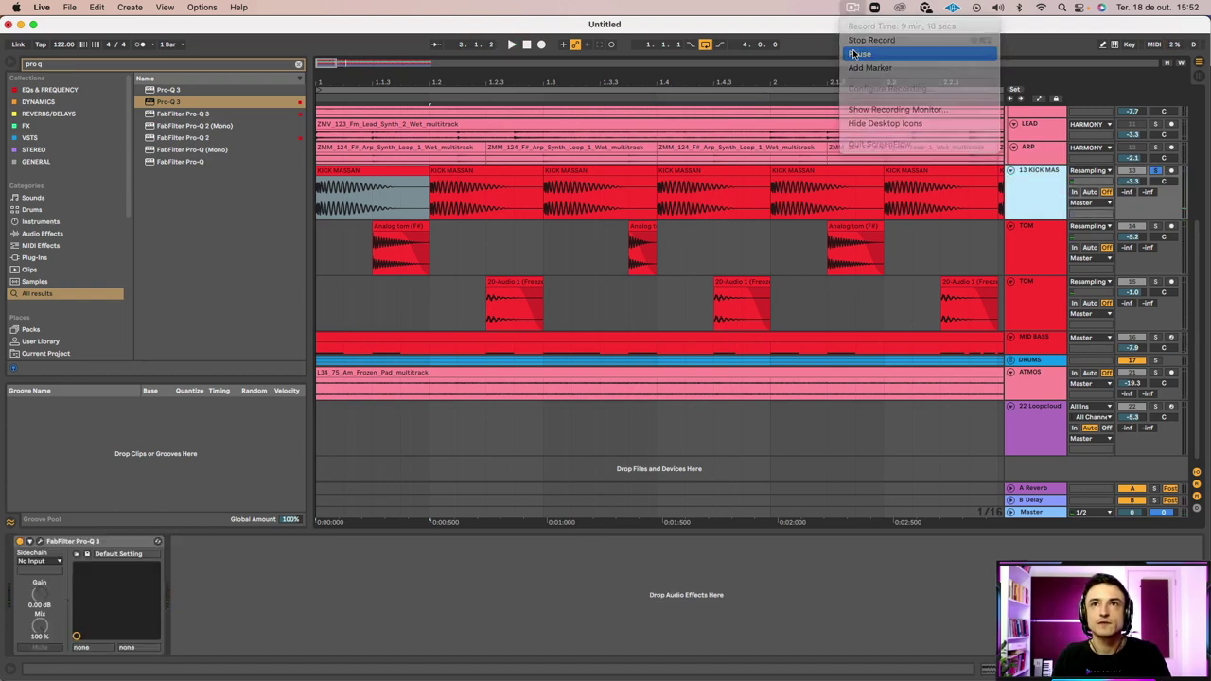
Solo the Analog tom (F#) track together with KICK MASSAN and play the two briefly
{"action": "left_click", "coordinate": [388, 171]}
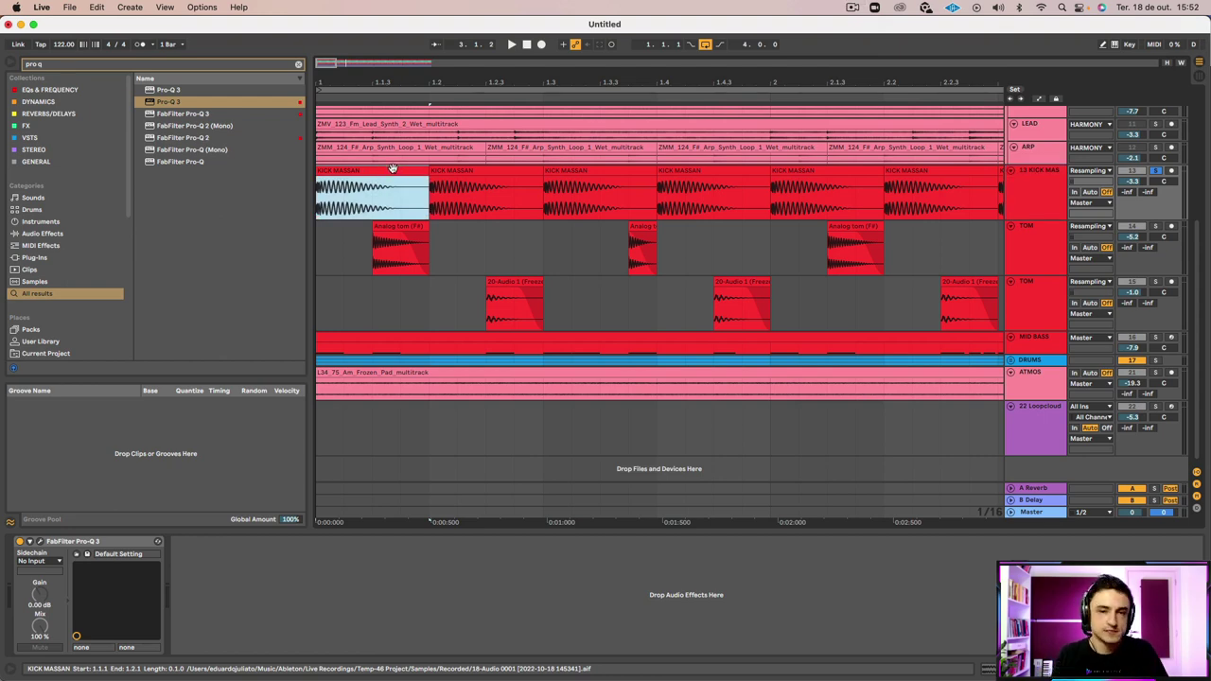
{"action": "left_click", "coordinate": [405, 231]}
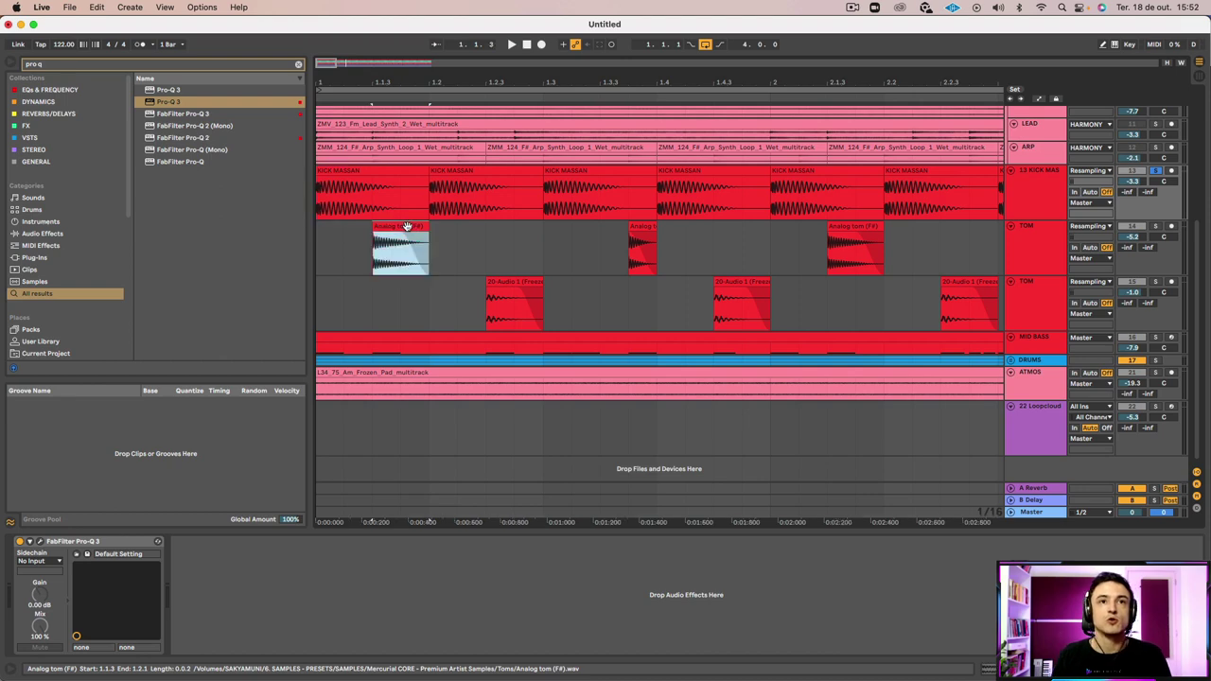
{"action": "left_click", "coordinate": [1155, 227]}
{"action": "key", "text": "space"}
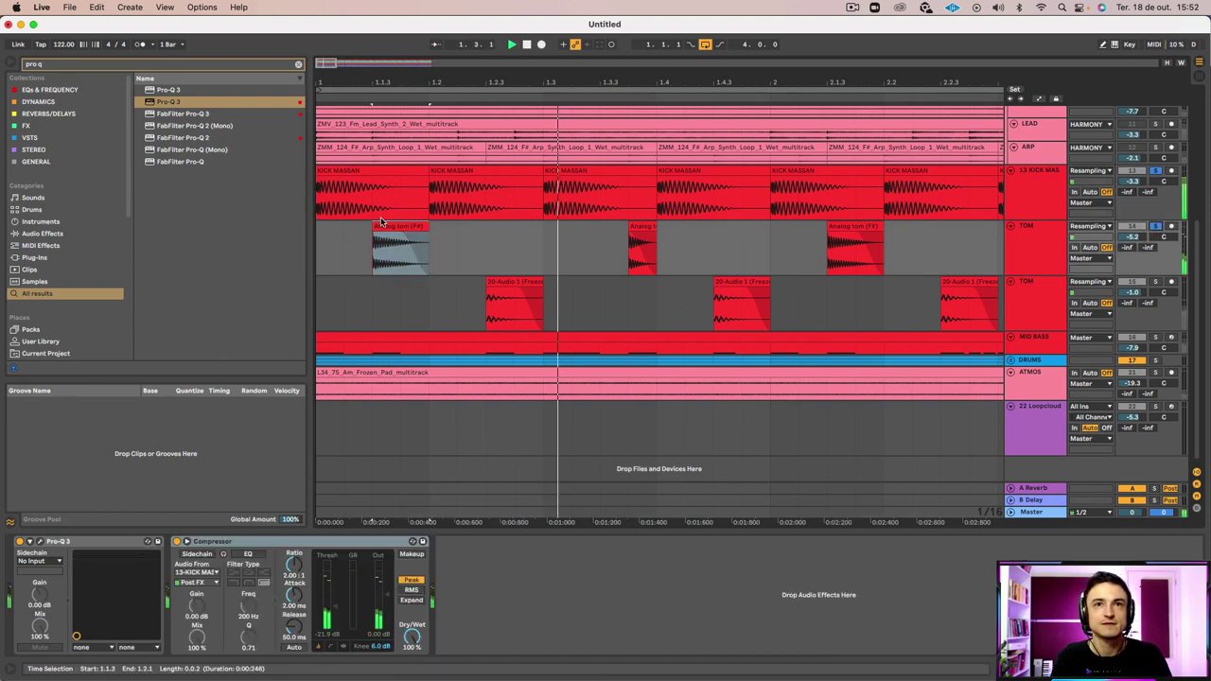
{"action": "key", "text": "space"}
Examine where the Analog tom clips sit against the KICK MASSAN clips and play both soloed tracks from bar 1
{"action": "left_click", "coordinate": [333, 186]}
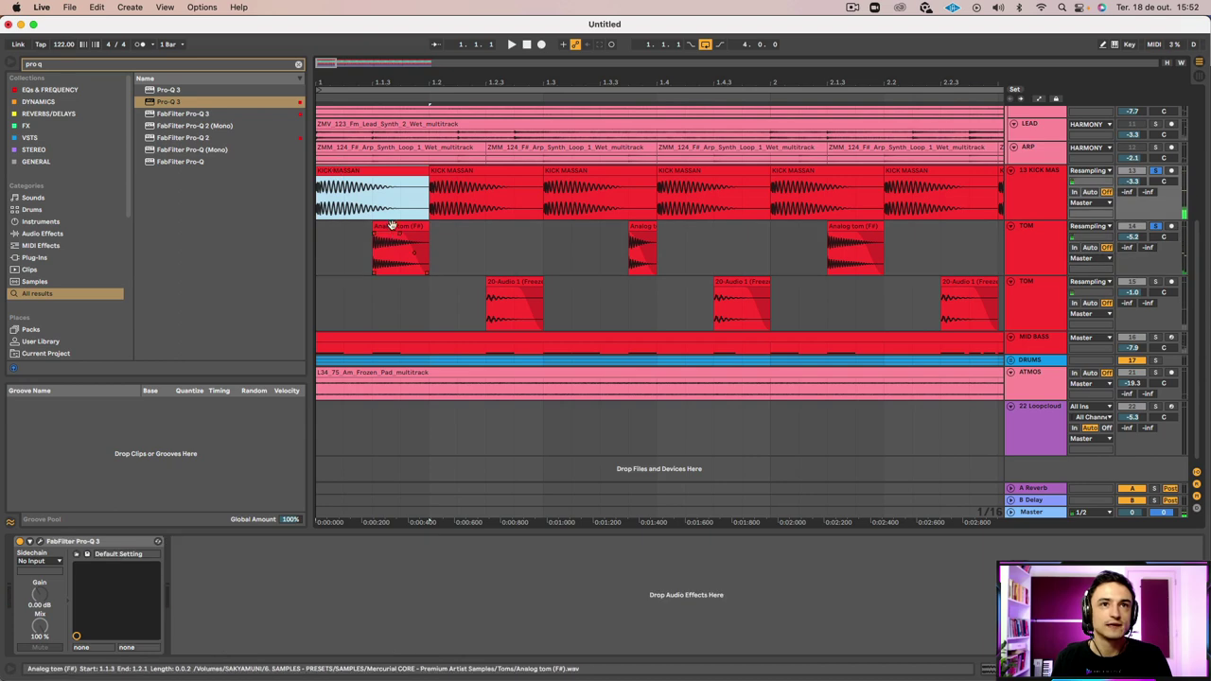
{"action": "left_click", "coordinate": [387, 228]}
{"action": "left_click", "coordinate": [639, 239]}
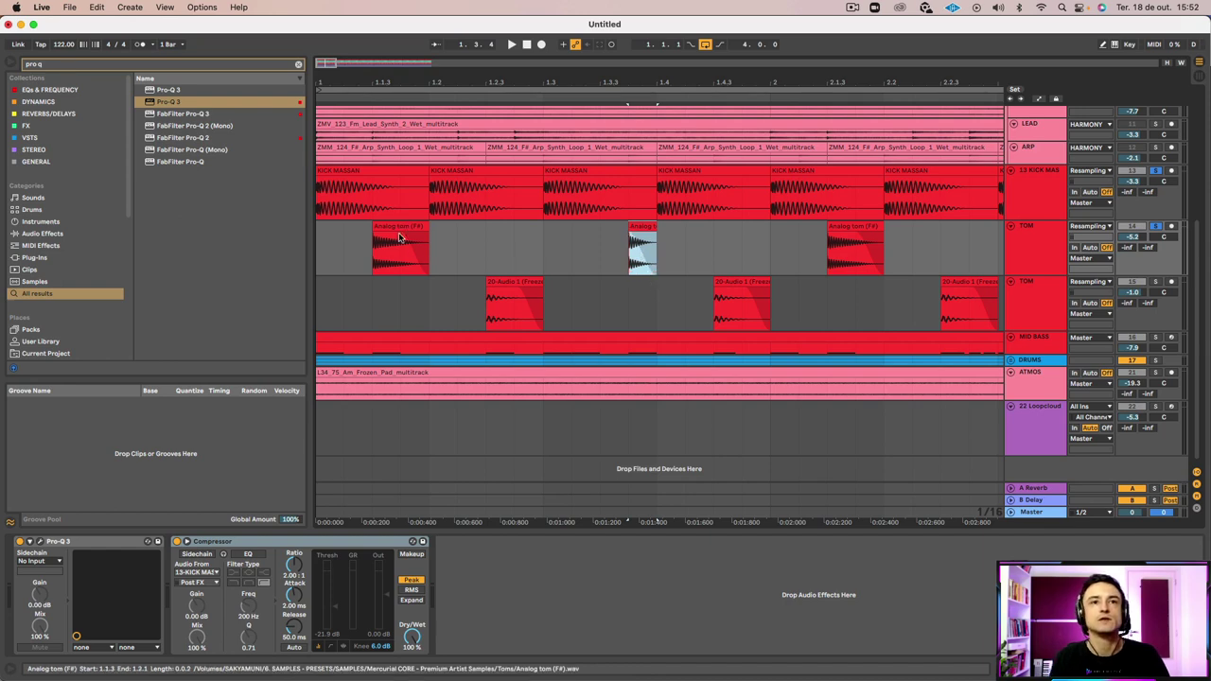
{"action": "left_click", "coordinate": [321, 242]}
{"action": "key", "text": "space"}
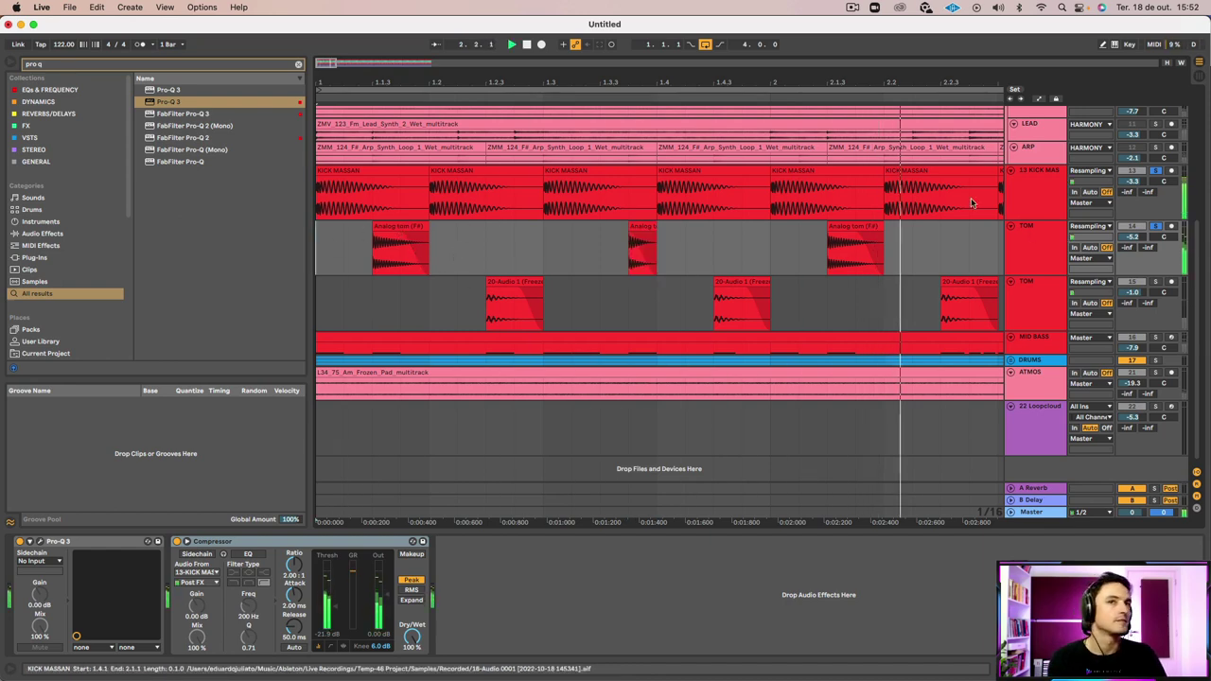
Open Pro-Q 3 on the Analog tom track, audition its high cut at 30000 Hz, and settle it at about 3177 Hz during playback
{"action": "left_click", "coordinate": [1049, 255]}
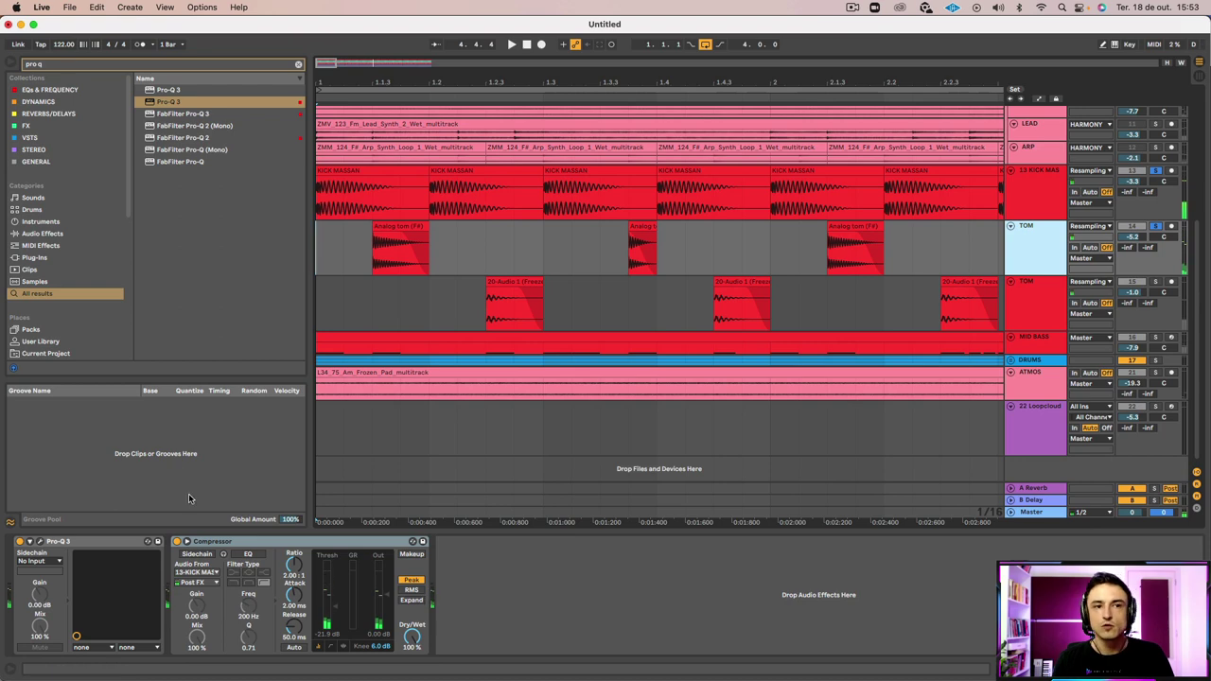
{"action": "left_click", "coordinate": [38, 541]}
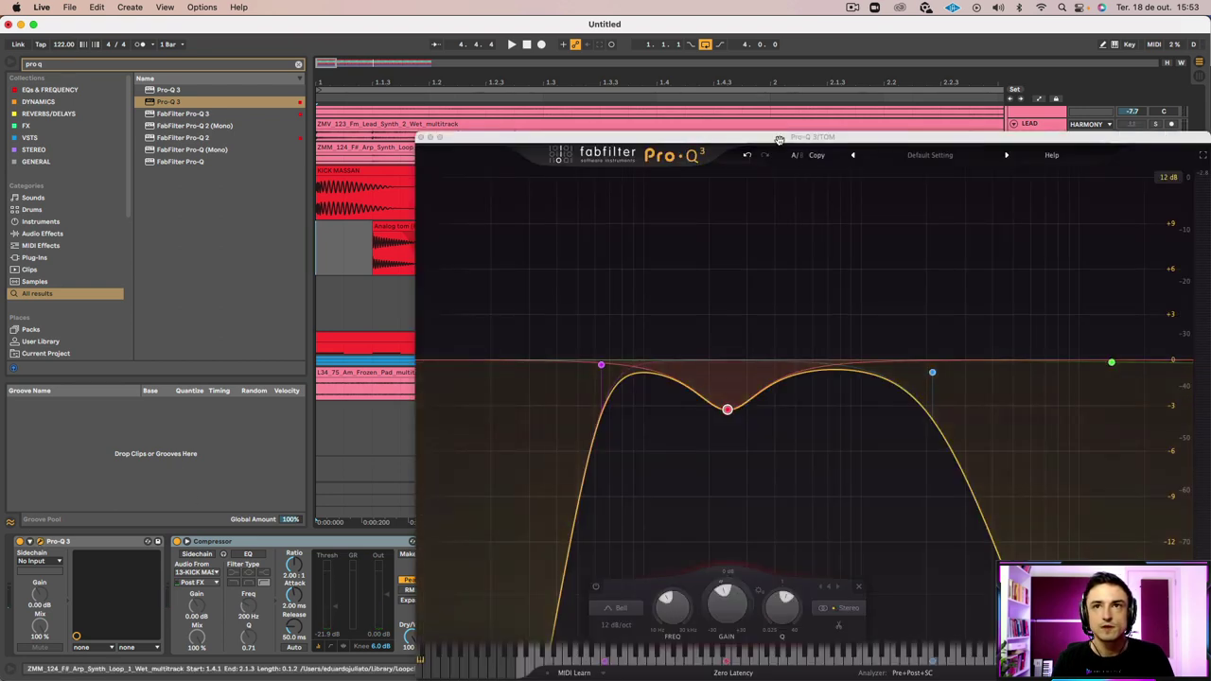
{"action": "left_click_drag", "start_coordinate": [748, 159], "coordinate": [535, 63]}
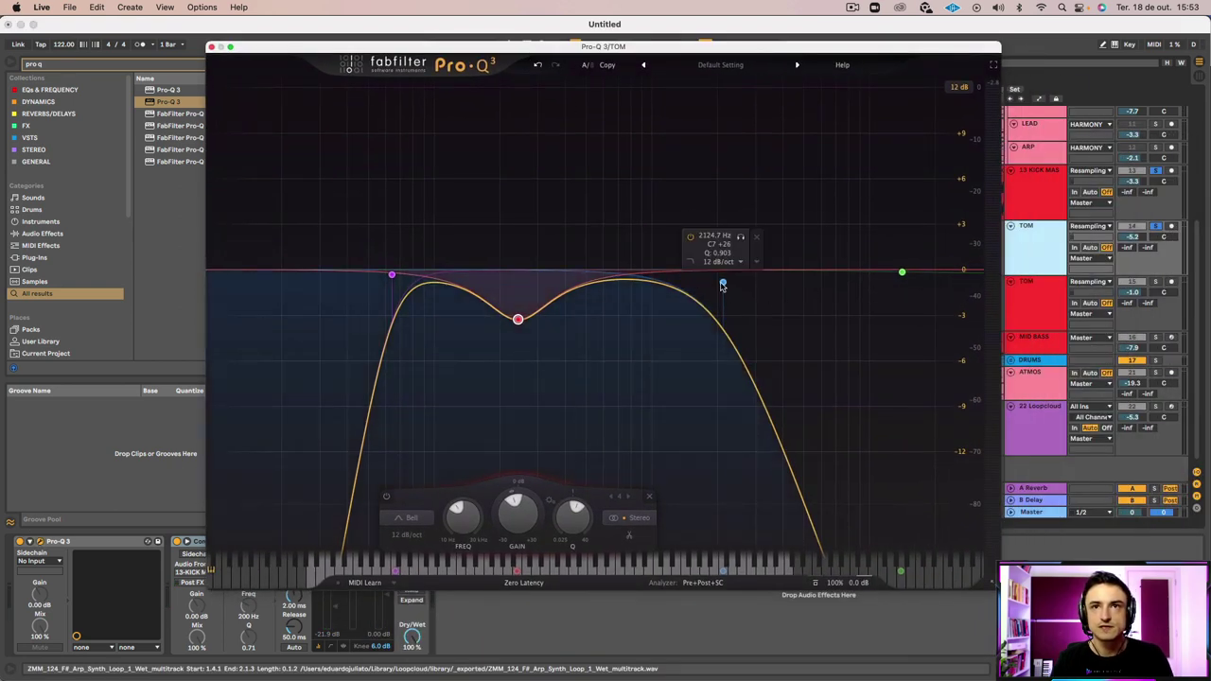
{"action": "left_click_drag", "start_coordinate": [723, 283], "coordinate": [979, 273]}
{"action": "key", "text": "space"}
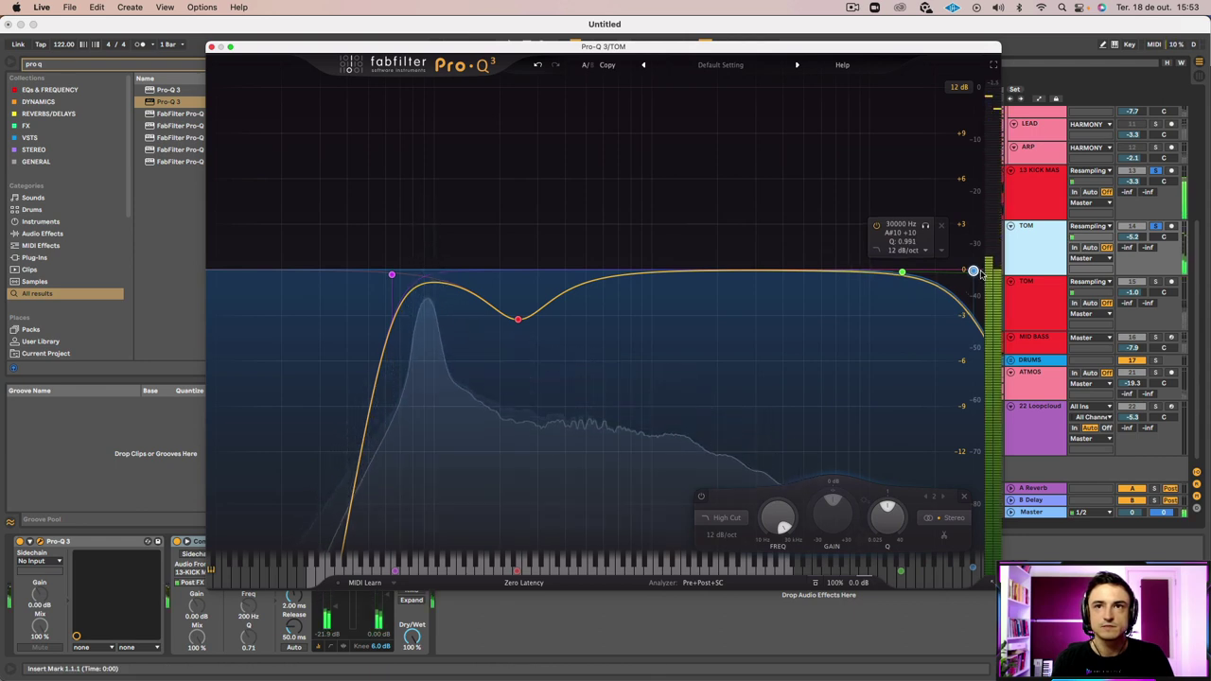
{"action": "left_click_drag", "start_coordinate": [974, 272], "coordinate": [761, 270]}
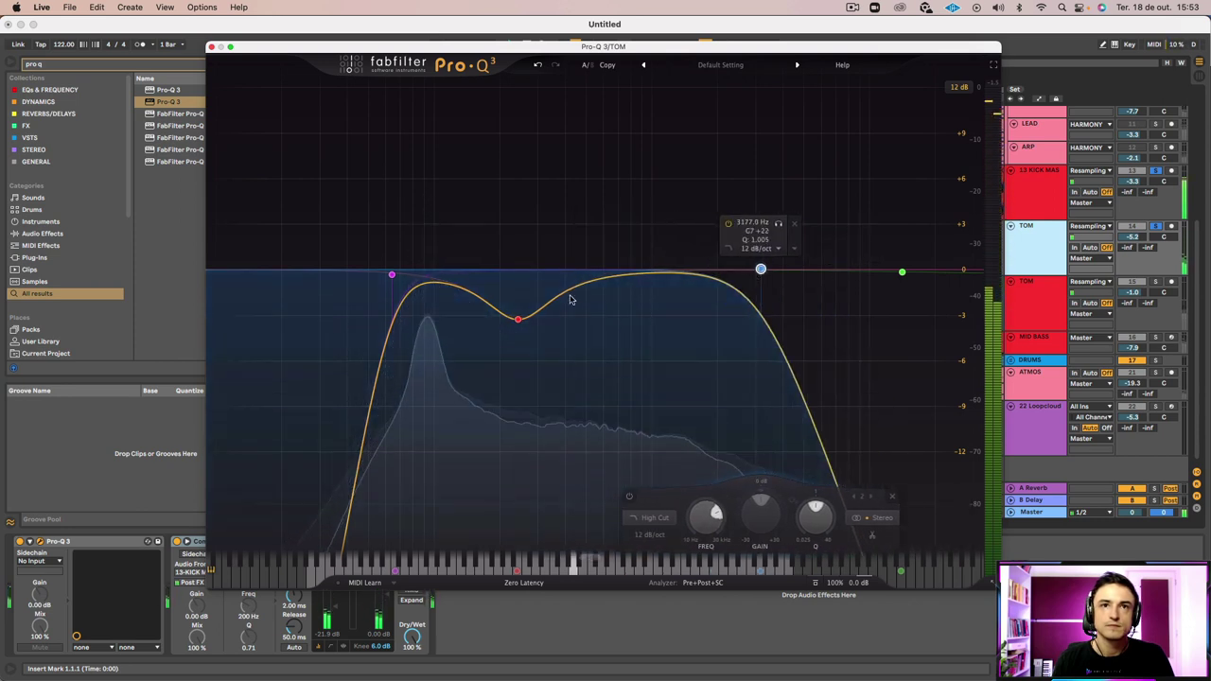
{"action": "left_click_drag", "start_coordinate": [518, 318], "coordinate": [433, 293]}
{"action": "left_click", "coordinate": [211, 46]}
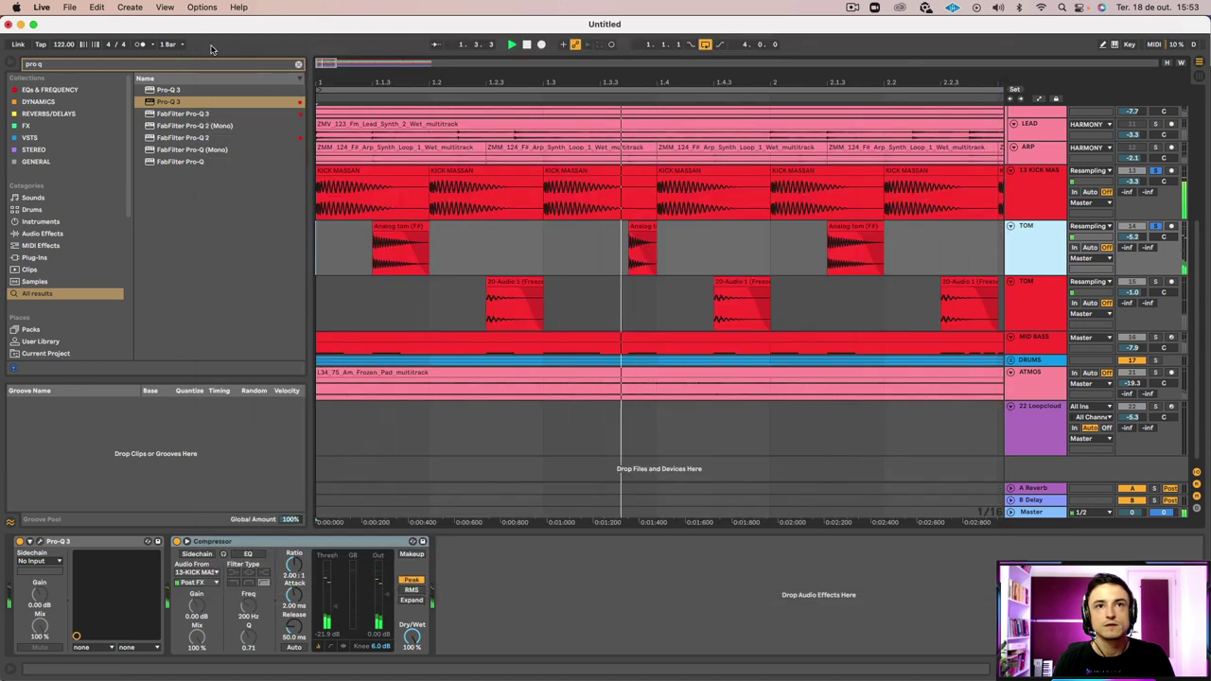
Solo the second TOM track, holding the 20-Audio 1 (Freeze) clips, as well and play kick and both toms from bar 1
{"action": "left_click", "coordinate": [1041, 301]}
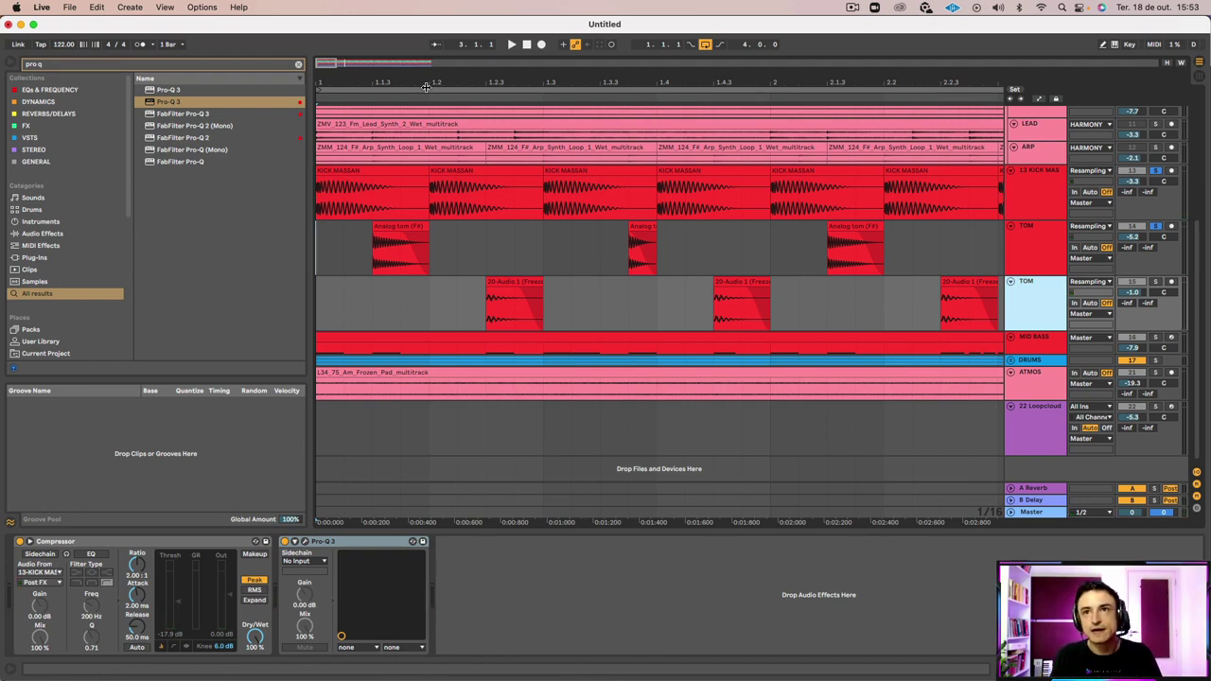
{"action": "left_click", "coordinate": [1156, 282]}
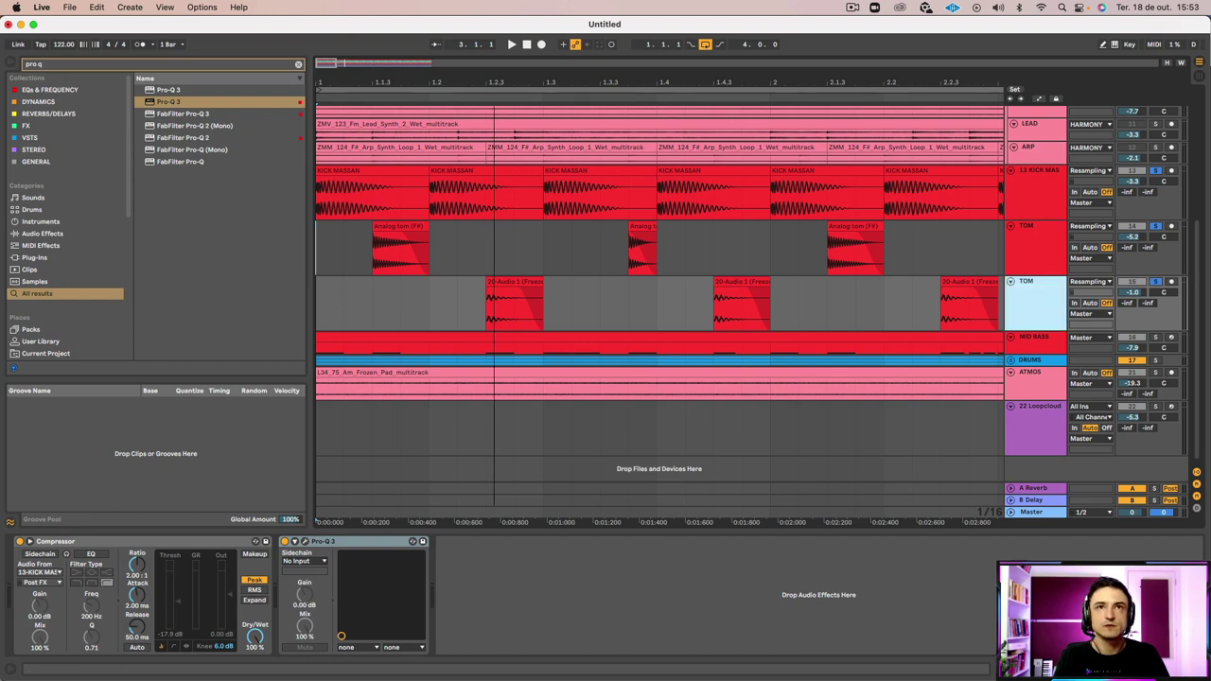
{"action": "left_click_drag", "start_coordinate": [494, 83], "coordinate": [494, 59]}
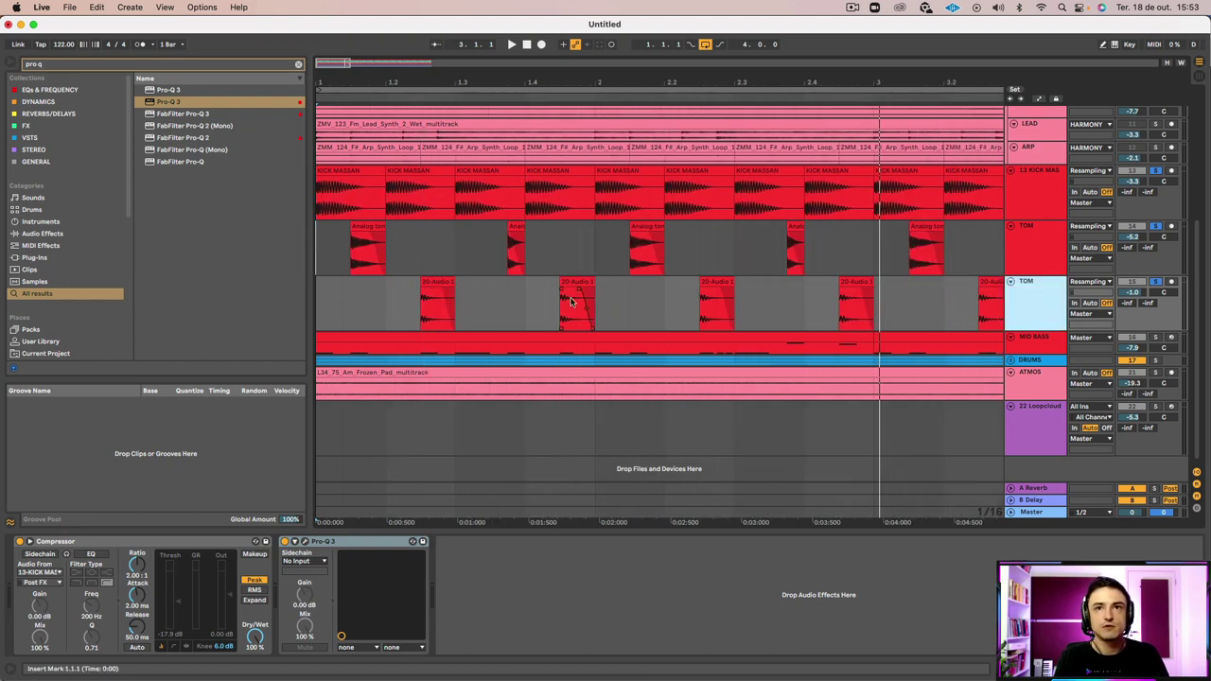
{"action": "left_click", "coordinate": [317, 261]}
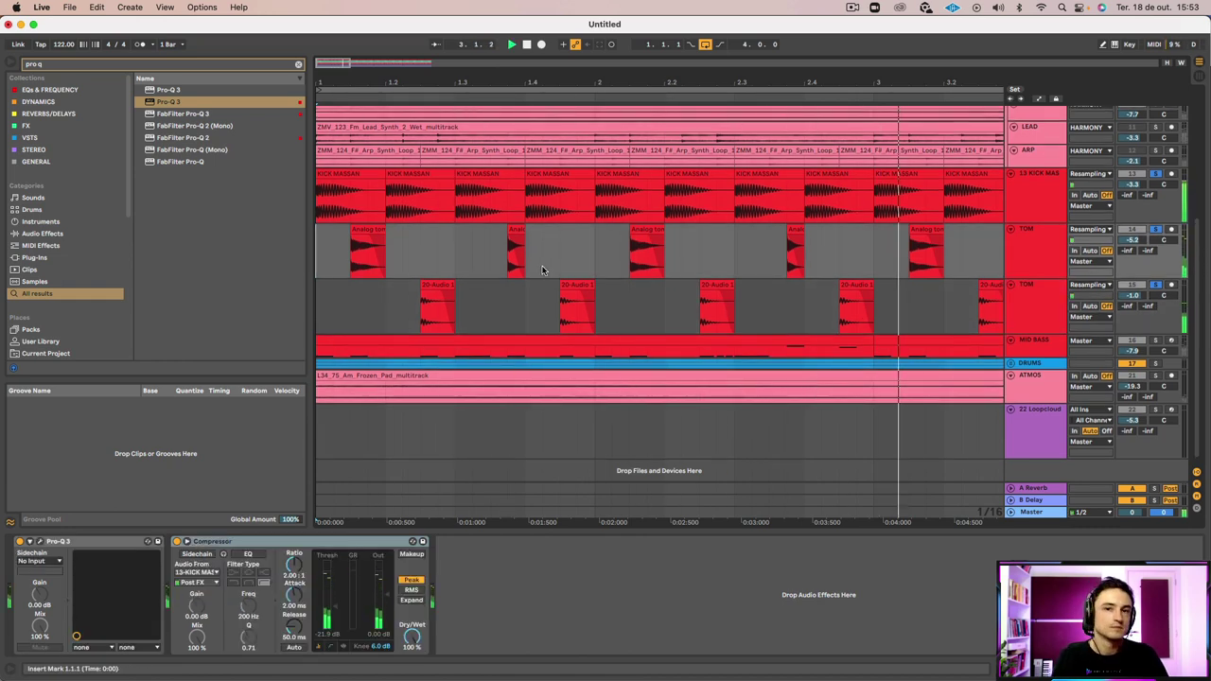
{"action": "left_click_drag", "start_coordinate": [396, 83], "coordinate": [396, 34]}
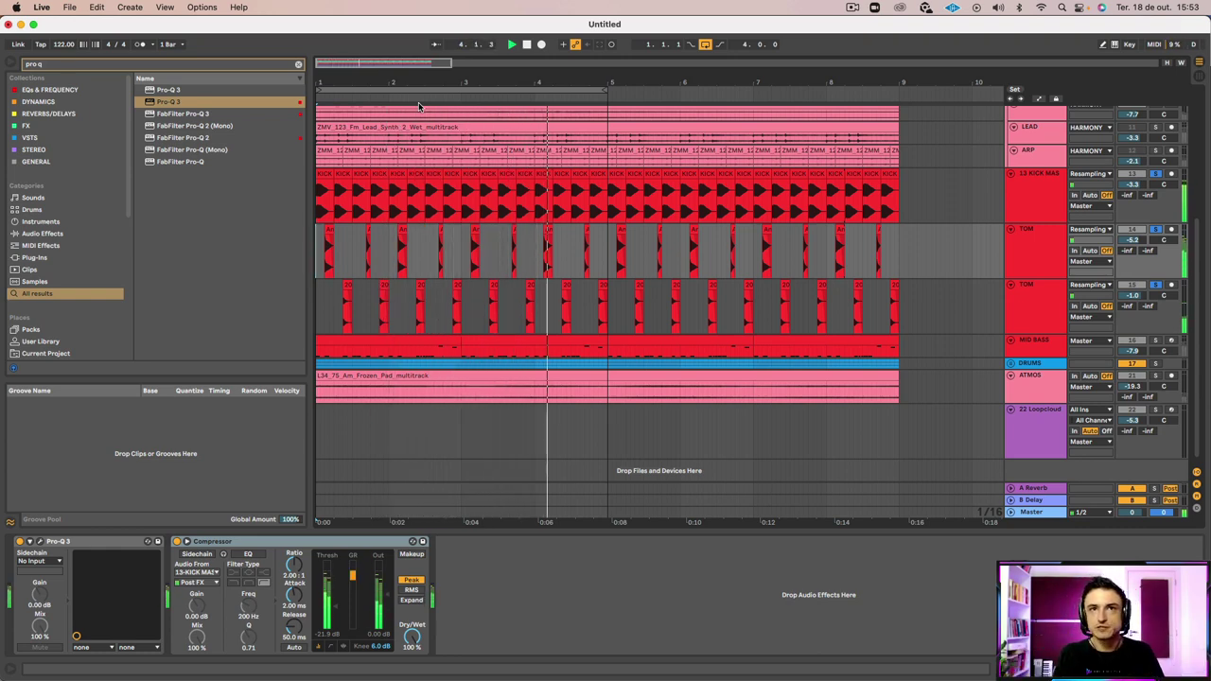
{"action": "left_click_drag", "start_coordinate": [418, 102], "coordinate": [422, 142]}
{"action": "key", "text": "space"}
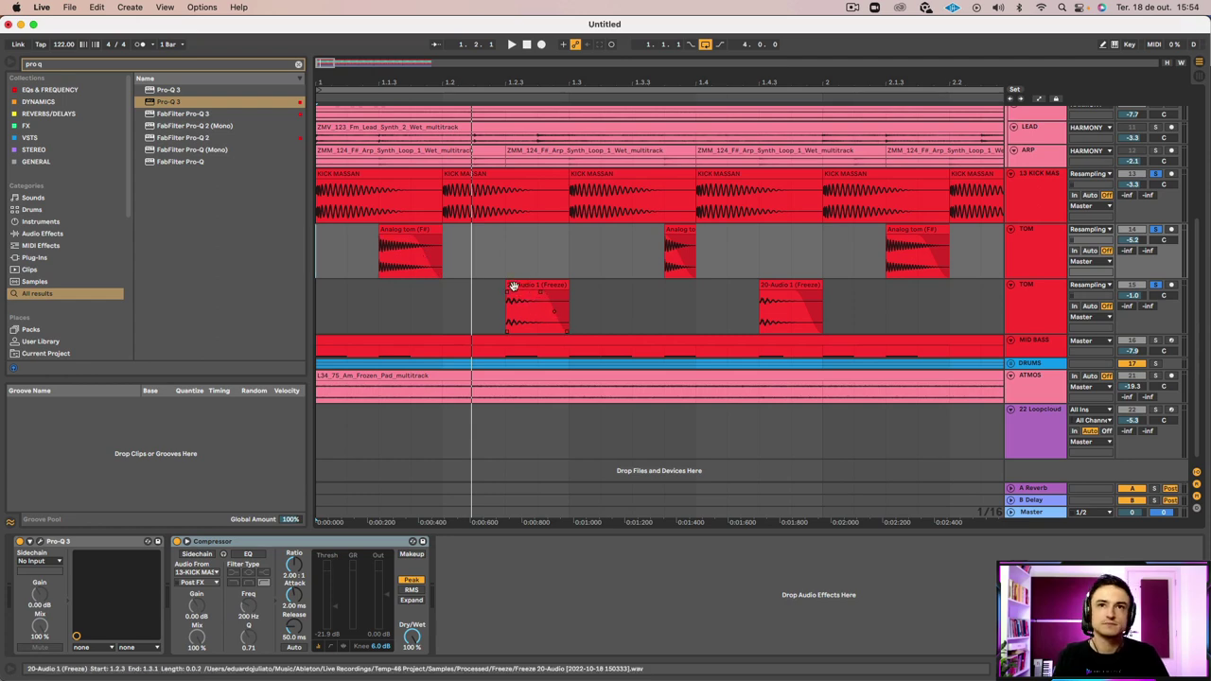
Examine the short Analog tom clip at 1.3.4 and play the soloed kick and toms
{"action": "left_click", "coordinate": [684, 244]}
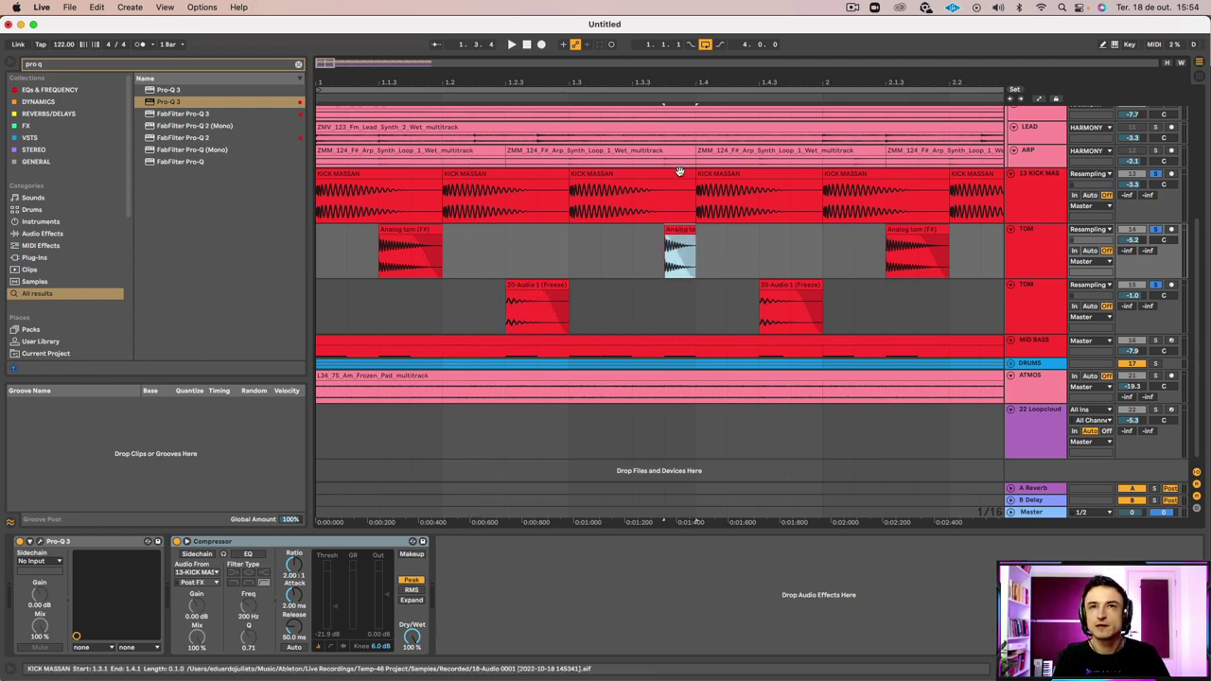
{"action": "scroll", "coordinate": [532, 251], "scroll_direction": "down", "scroll_amount": 1}
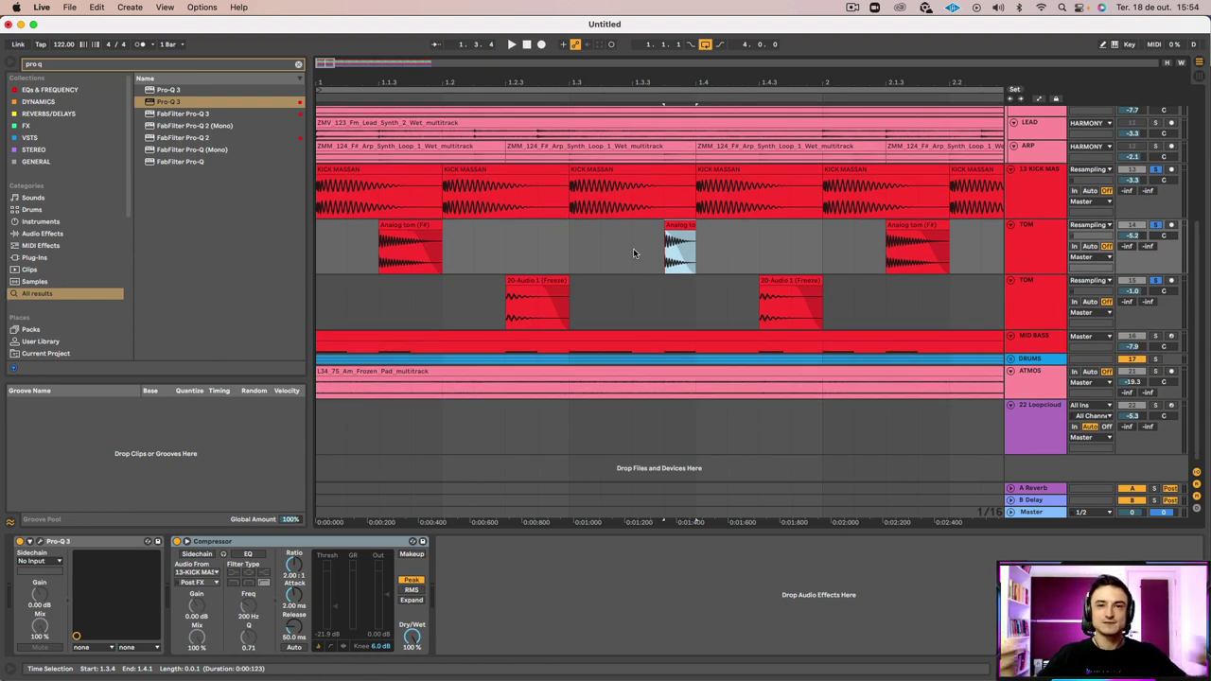
{"action": "key", "text": "space"}
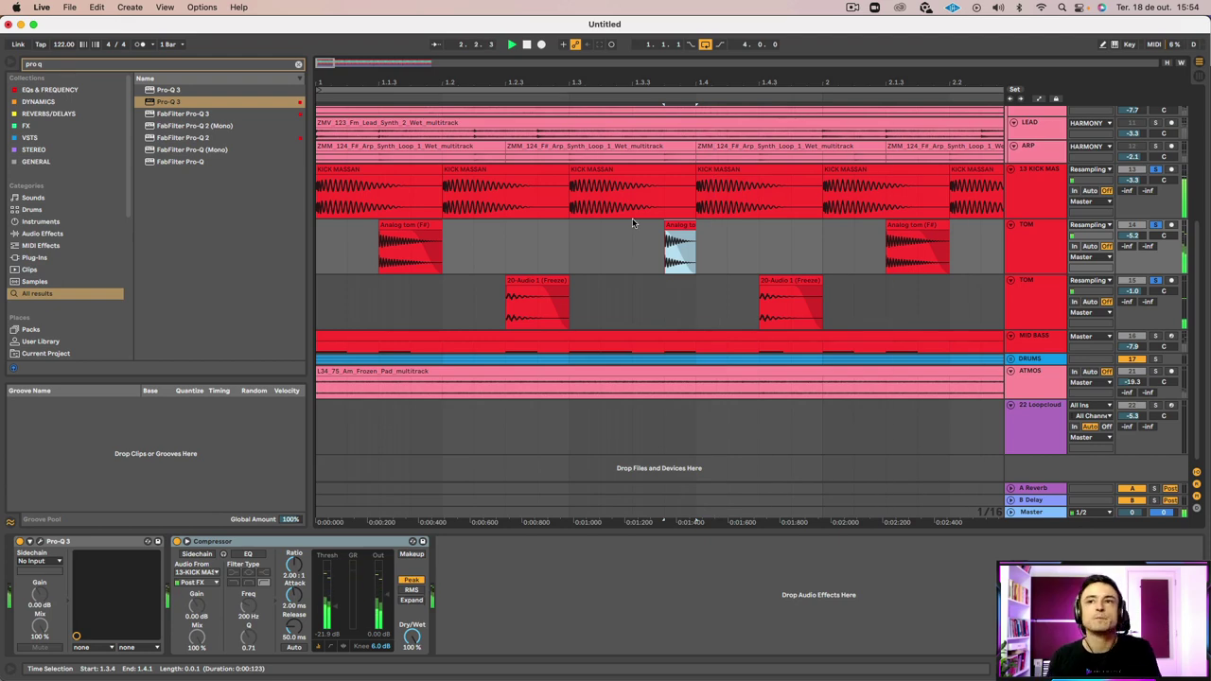
Add the MID BASS track to the soloed kick and toms and play its two-bar clip with them
{"action": "left_click", "coordinate": [1134, 347]}
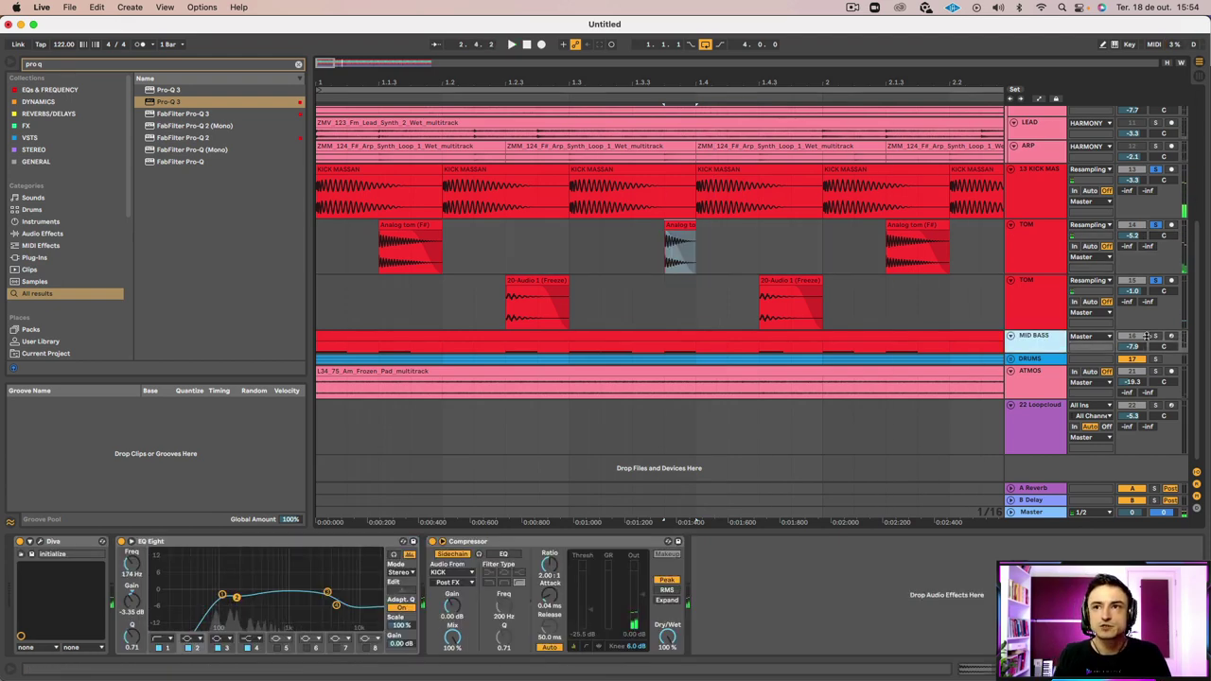
{"action": "left_click", "coordinate": [1154, 336]}
{"action": "key", "text": "space"}
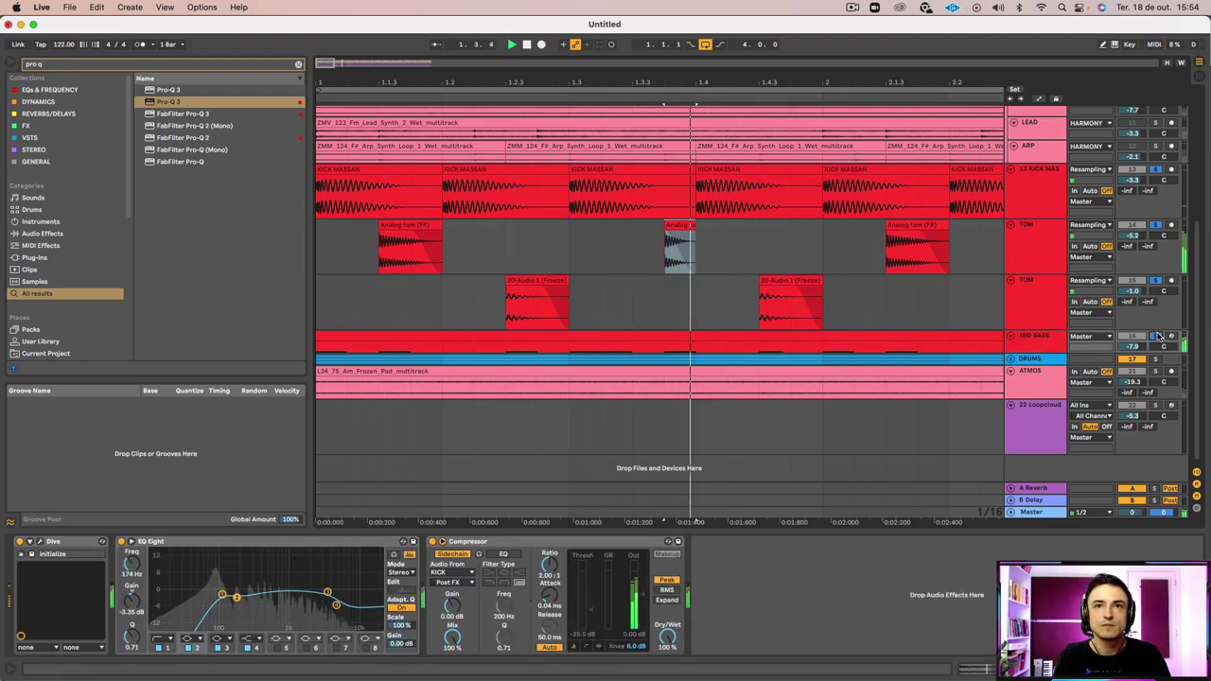
{"action": "left_click", "coordinate": [327, 341]}
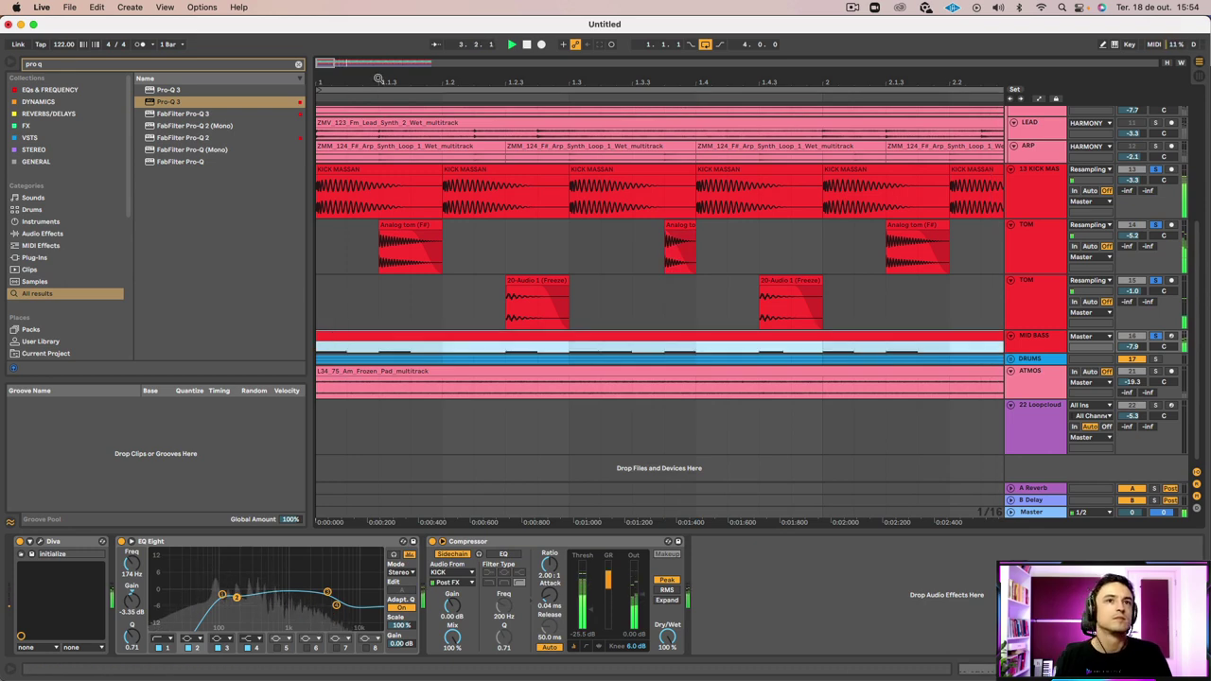
{"action": "left_click_drag", "start_coordinate": [378, 78], "coordinate": [355, 76]}
{"action": "left_click", "coordinate": [336, 337]}
{"action": "key", "text": "space"}
{"action": "key", "text": "space"}
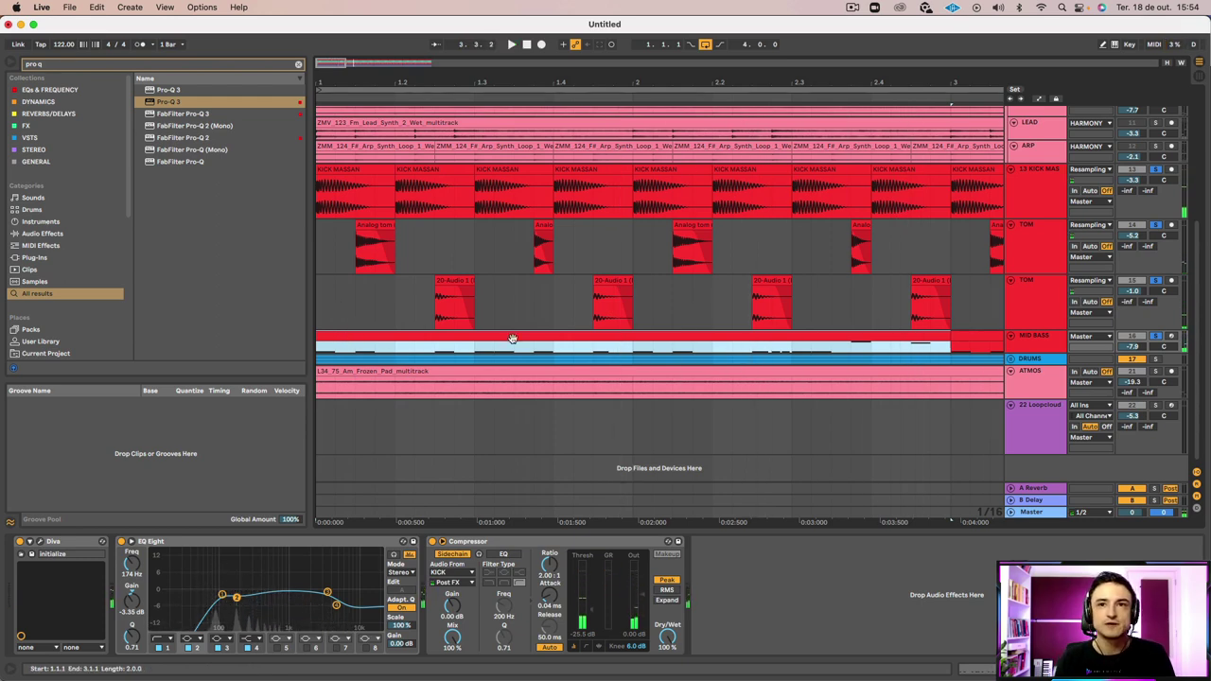
Enlarge the MID BASS track and open its first two-bar MIDI clip for note editing
{"action": "left_click", "coordinate": [1044, 347]}
{"action": "left_click_drag", "start_coordinate": [1041, 351], "coordinate": [1047, 430]}
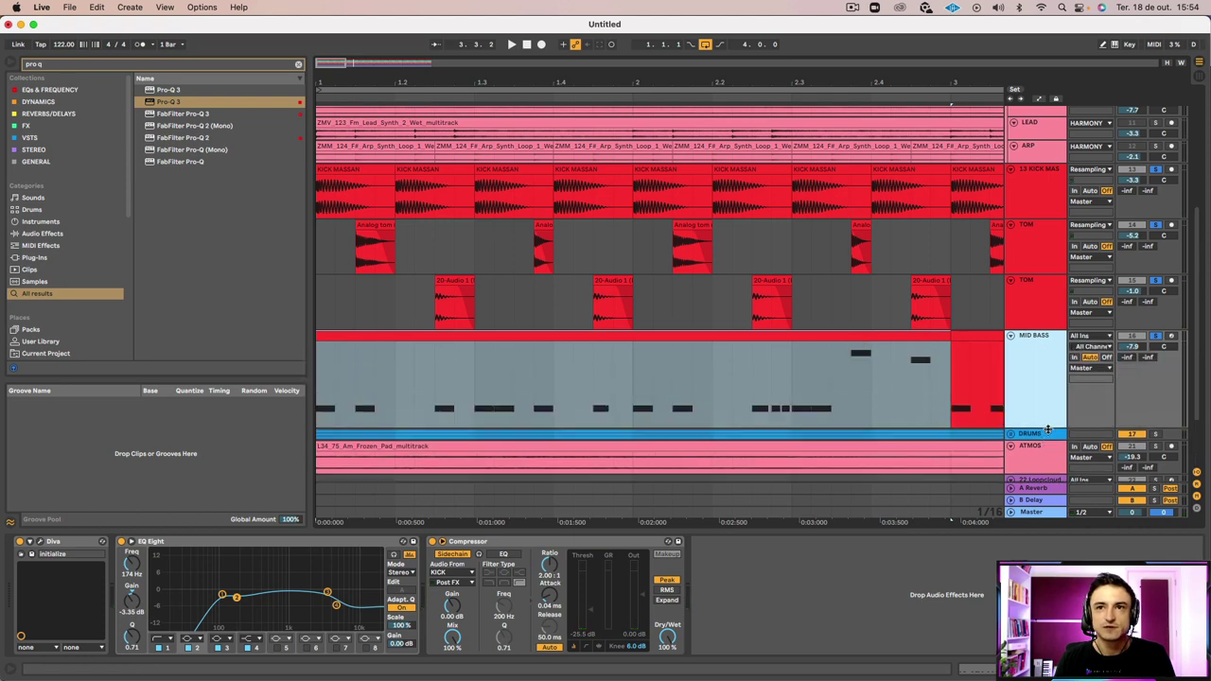
{"action": "double_click", "coordinate": [817, 335]}
{"action": "left_click", "coordinate": [834, 330]}
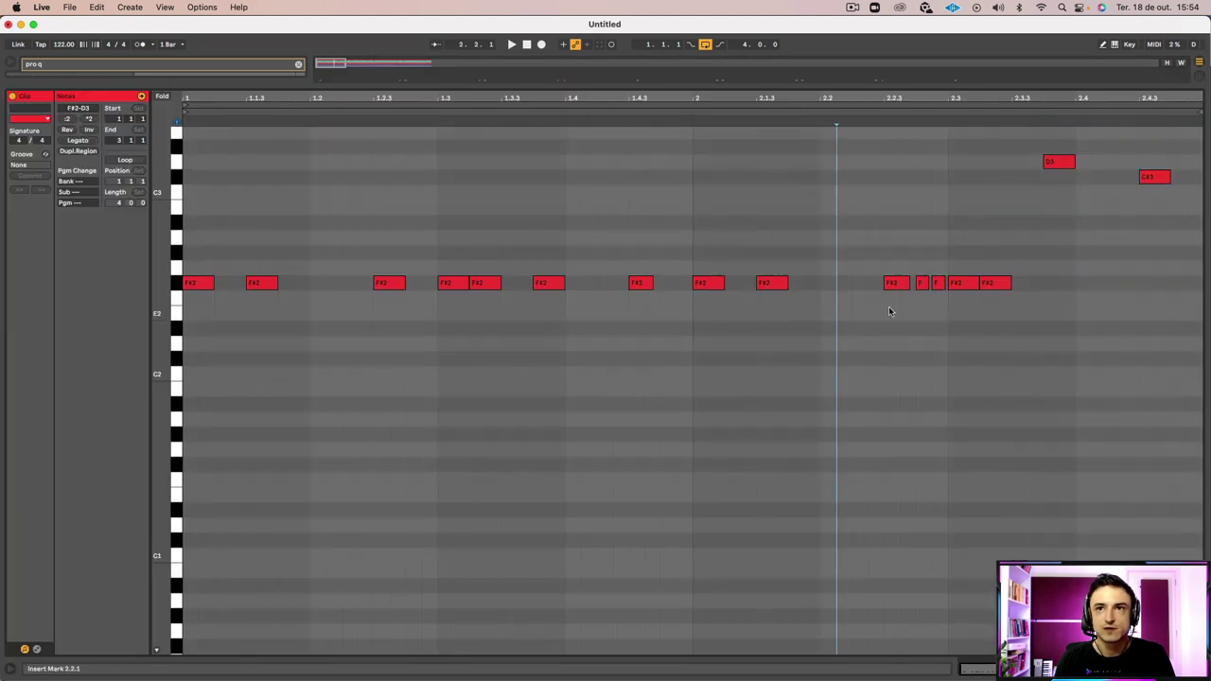
Examine the notes in the second bar of the MID BASS clip and select the two short F#2 notes from 2.2.4
{"action": "mouse_move", "coordinate": [882, 310]}
{"action": "left_mouse_down"}
{"action": "mouse_move", "coordinate": [993, 252]}
{"action": "mouse_move", "coordinate": [1044, 312]}
{"action": "left_mouse_up"}
{"action": "left_click", "coordinate": [1043, 312]}
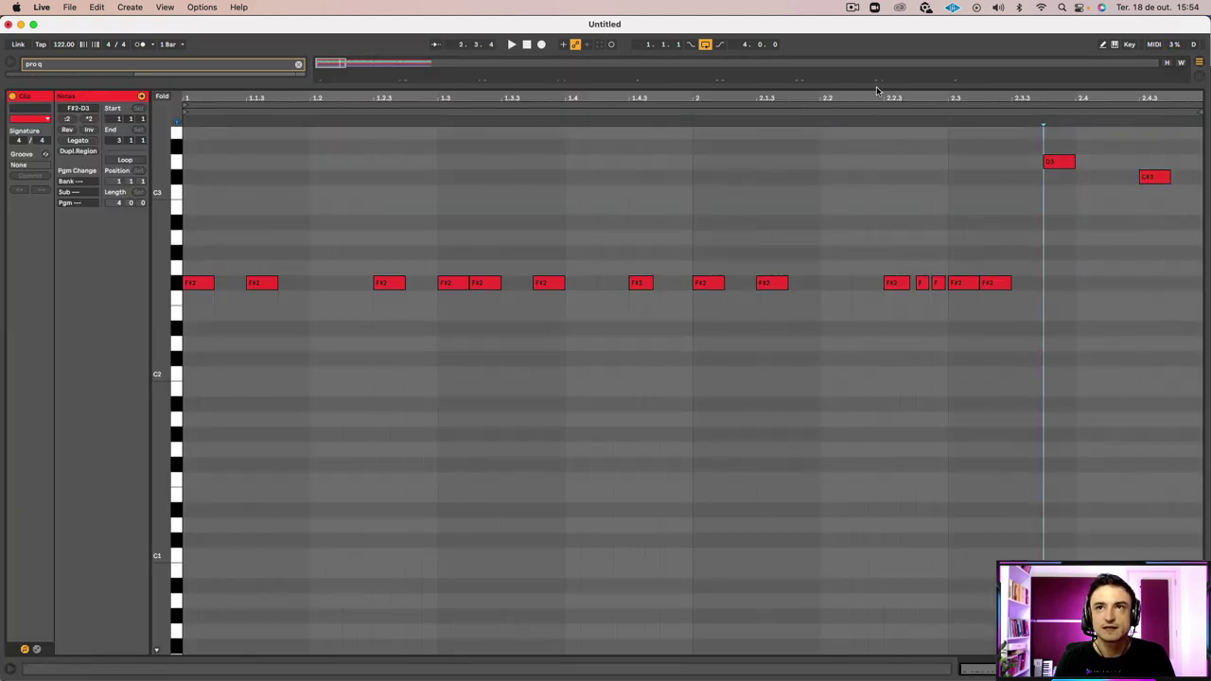
{"action": "mouse_move", "coordinate": [876, 95]}
{"action": "left_mouse_down"}
{"action": "mouse_move", "coordinate": [876, 110]}
{"action": "mouse_move", "coordinate": [877, 91]}
{"action": "left_mouse_up"}
{"action": "left_click", "coordinate": [921, 327]}
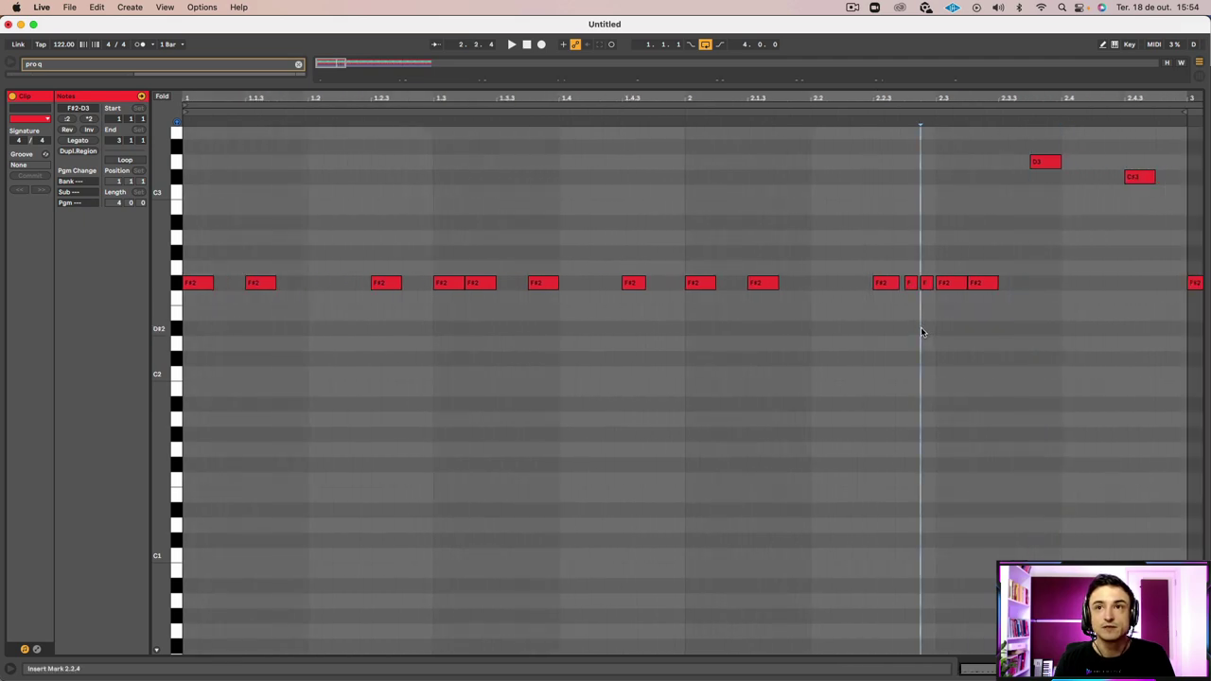
{"action": "left_click_drag", "start_coordinate": [935, 317], "coordinate": [911, 282]}
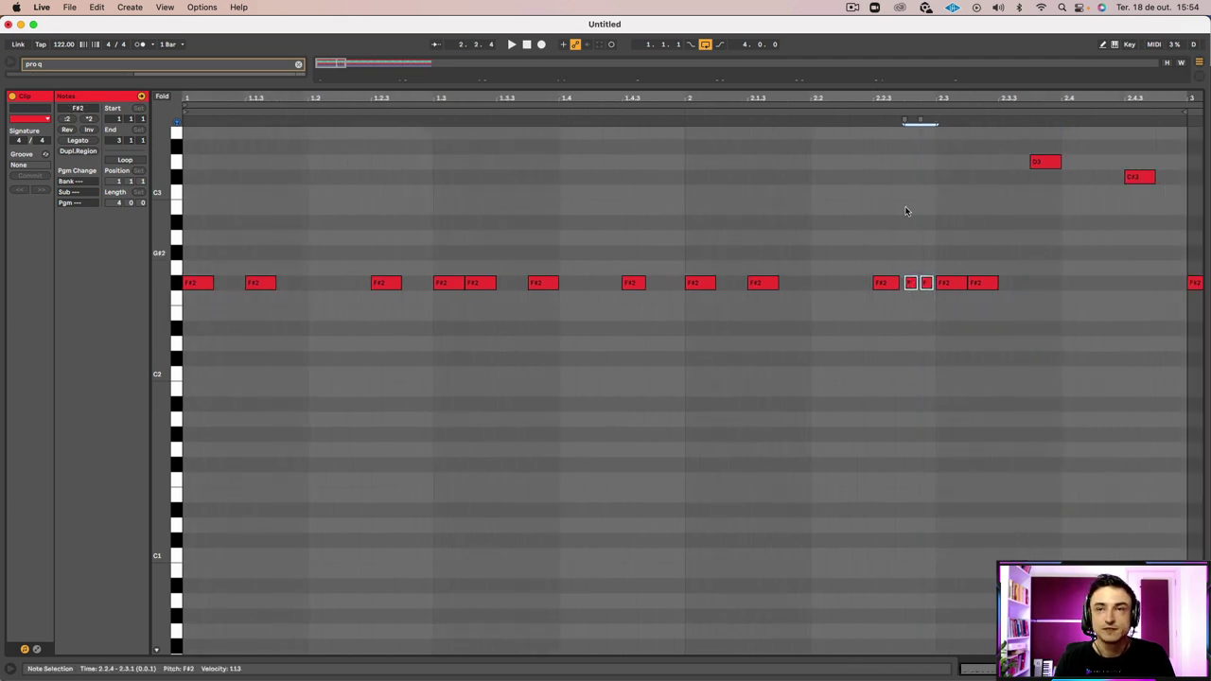
Nudge the two short F#2 notes at 2.2.4 slightly later, off the grid
{"action": "left_click_drag", "start_coordinate": [902, 101], "coordinate": [911, 294]}
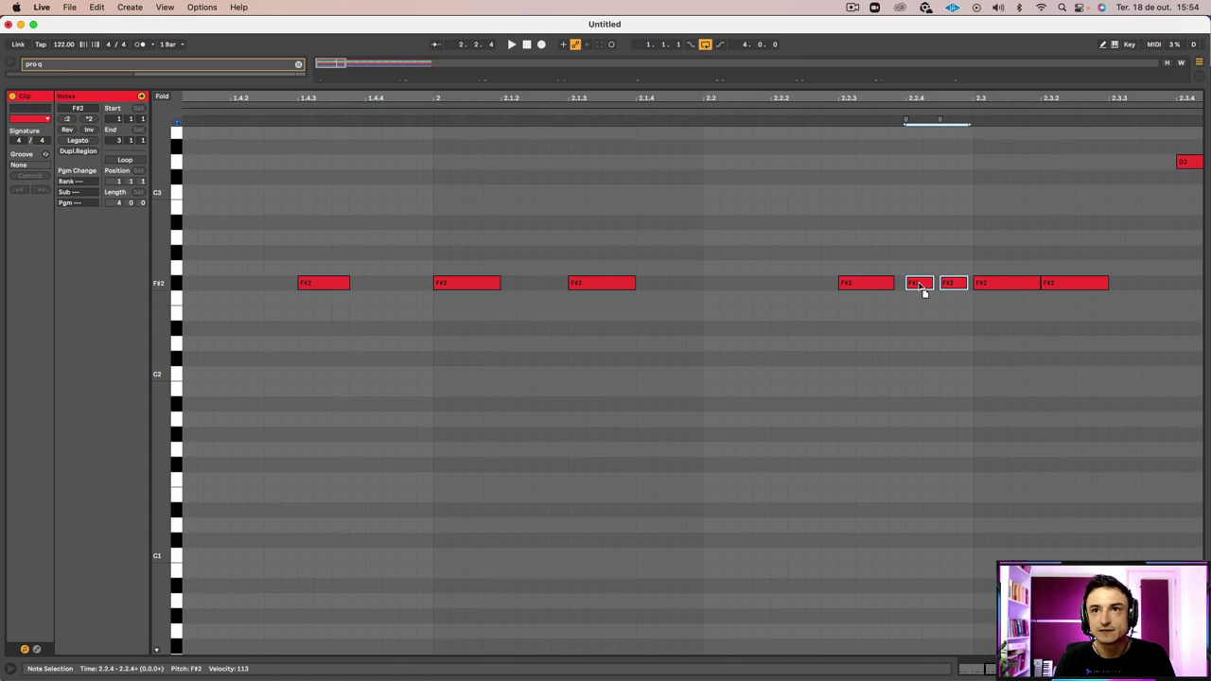
{"action": "key", "text": "Right"}
{"action": "left_click", "coordinate": [857, 286]}
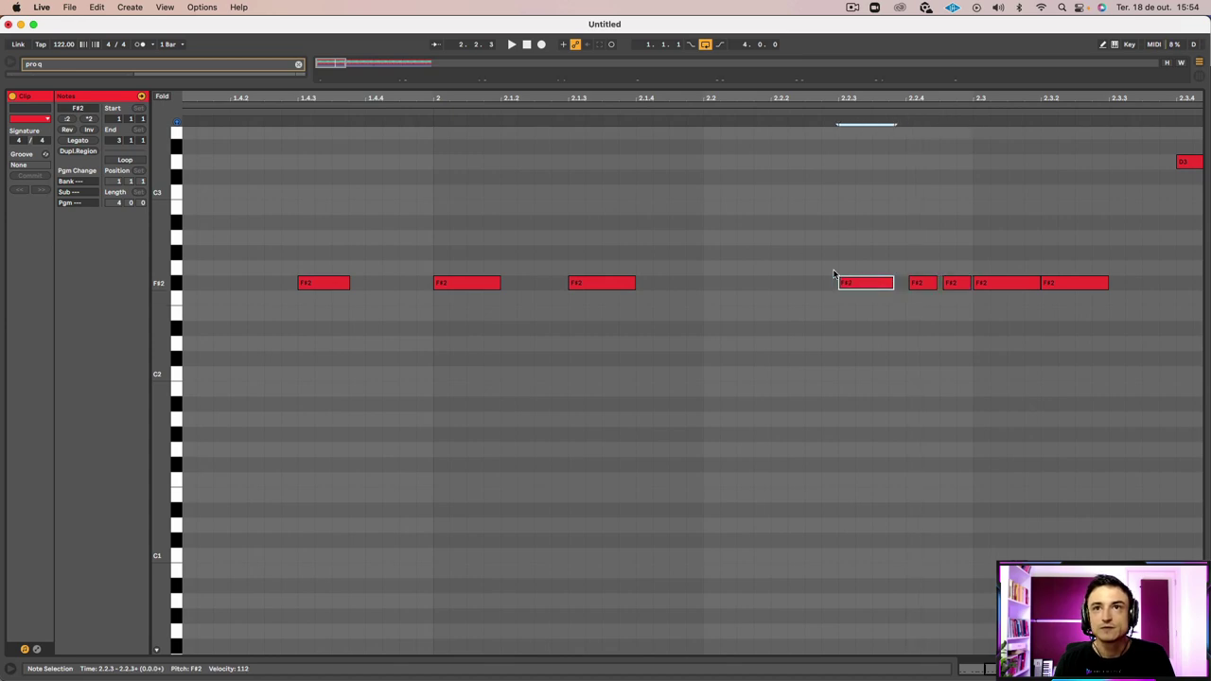
{"action": "right_click", "coordinate": [857, 284]}
{"action": "left_click", "coordinate": [815, 409]}
{"action": "left_click", "coordinate": [815, 409]}
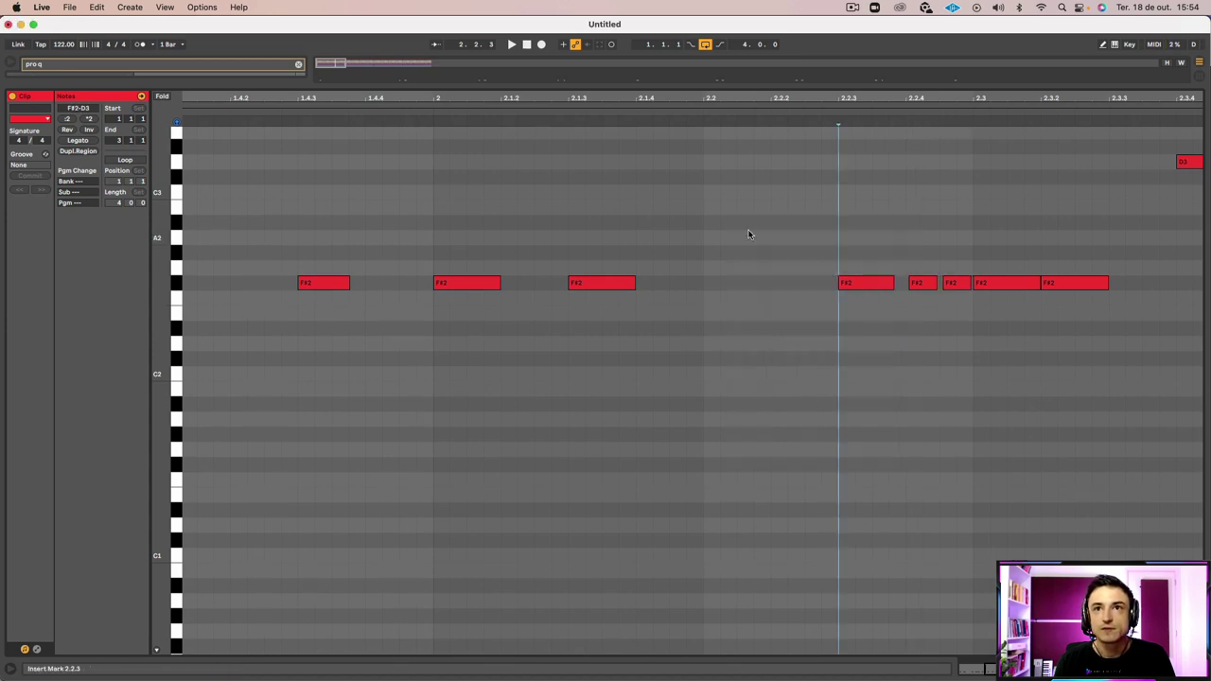
Shift the F#2 notes at 2.1.3 and 1.1.3 slightly later and trim the starts of the F#2 notes at 1.3.2 and 1.3.4
{"action": "left_click_drag", "start_coordinate": [584, 286], "coordinate": [591, 288]}
{"action": "scroll", "coordinate": [592, 298], "scroll_direction": "left", "scroll_amount": 5}
{"action": "scroll", "coordinate": [592, 301], "scroll_direction": "left", "scroll_amount": 5}
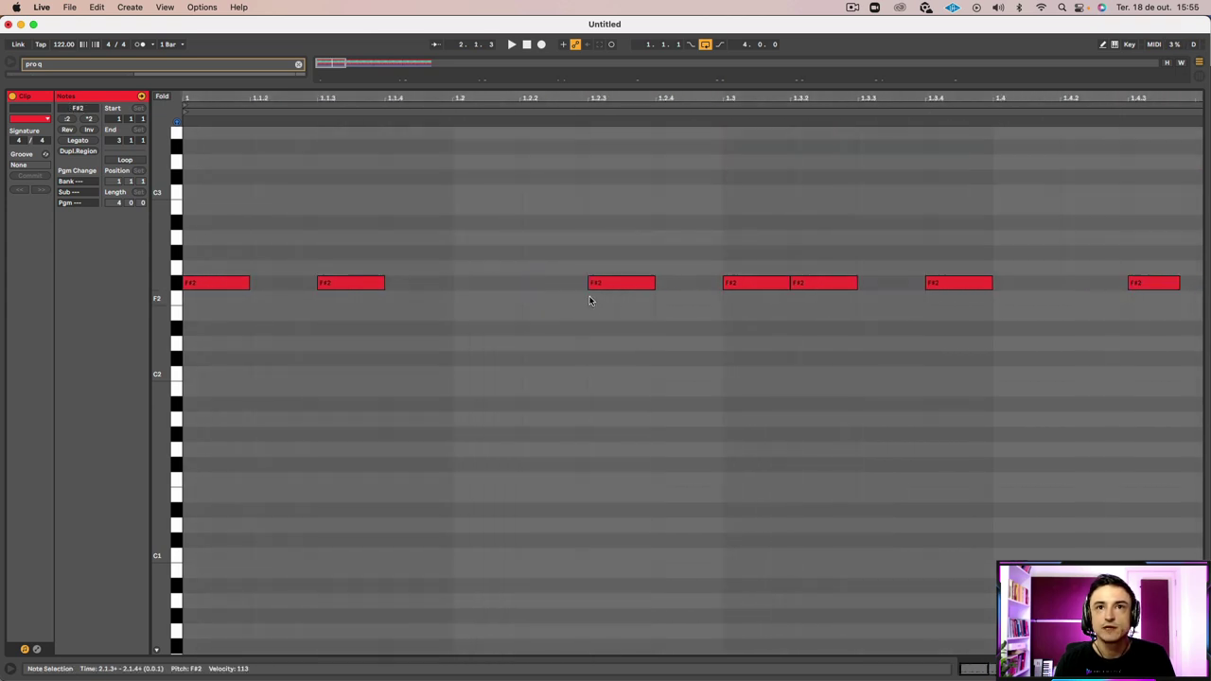
{"action": "left_click_drag", "start_coordinate": [333, 286], "coordinate": [332, 295]}
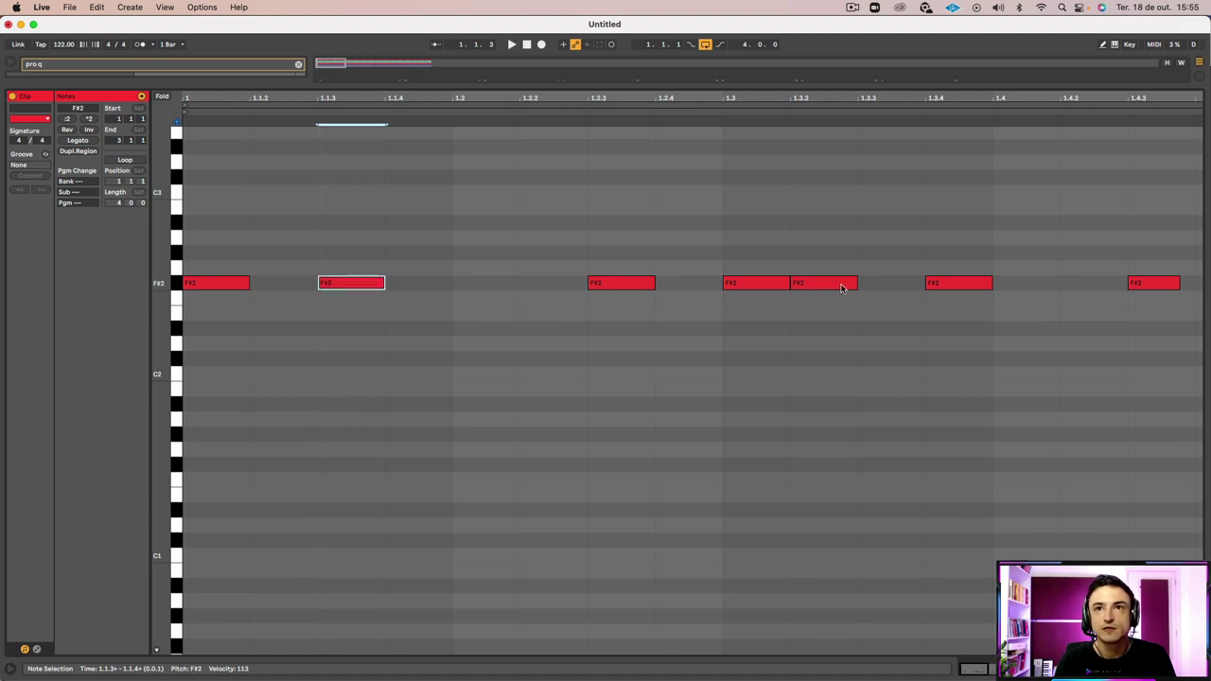
{"action": "left_click_drag", "start_coordinate": [800, 288], "coordinate": [928, 292]}
{"action": "left_click", "coordinate": [926, 289]}
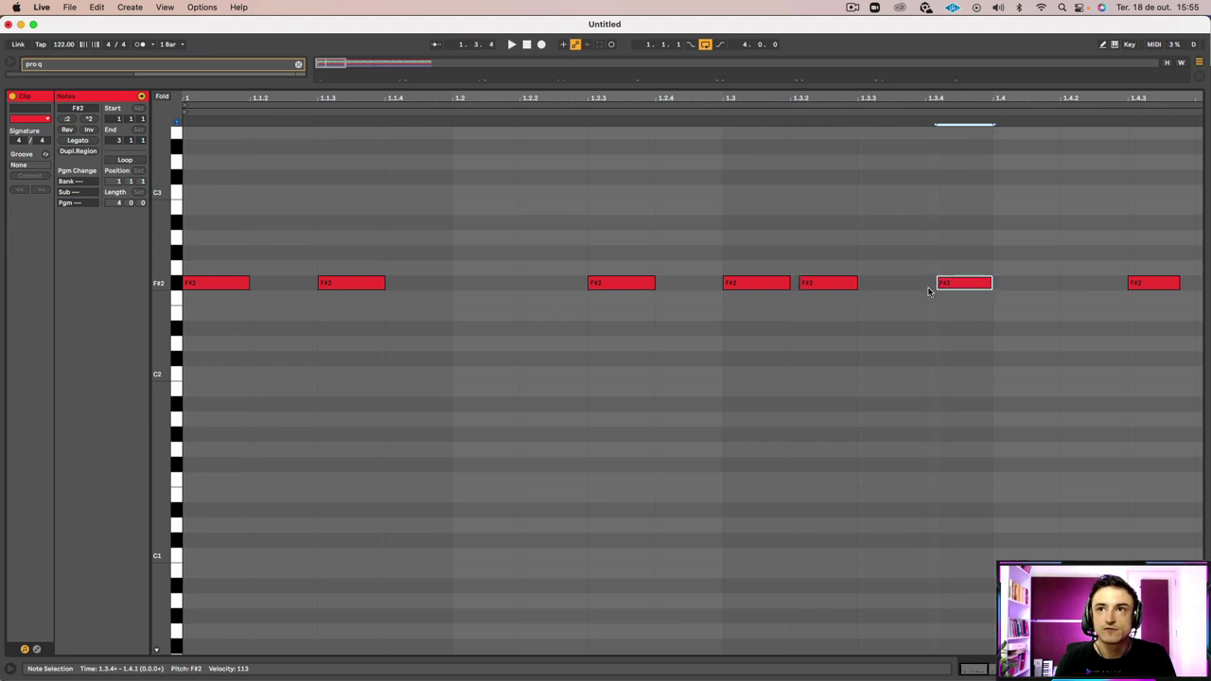
Trim the starts of the F#2 note at 2.3.2 and the D3 note at 2.3.4 so they sound slightly late
{"action": "scroll", "coordinate": [928, 291], "scroll_direction": "right", "scroll_amount": 5}
{"action": "scroll", "coordinate": [979, 299], "scroll_direction": "right", "scroll_amount": 3}
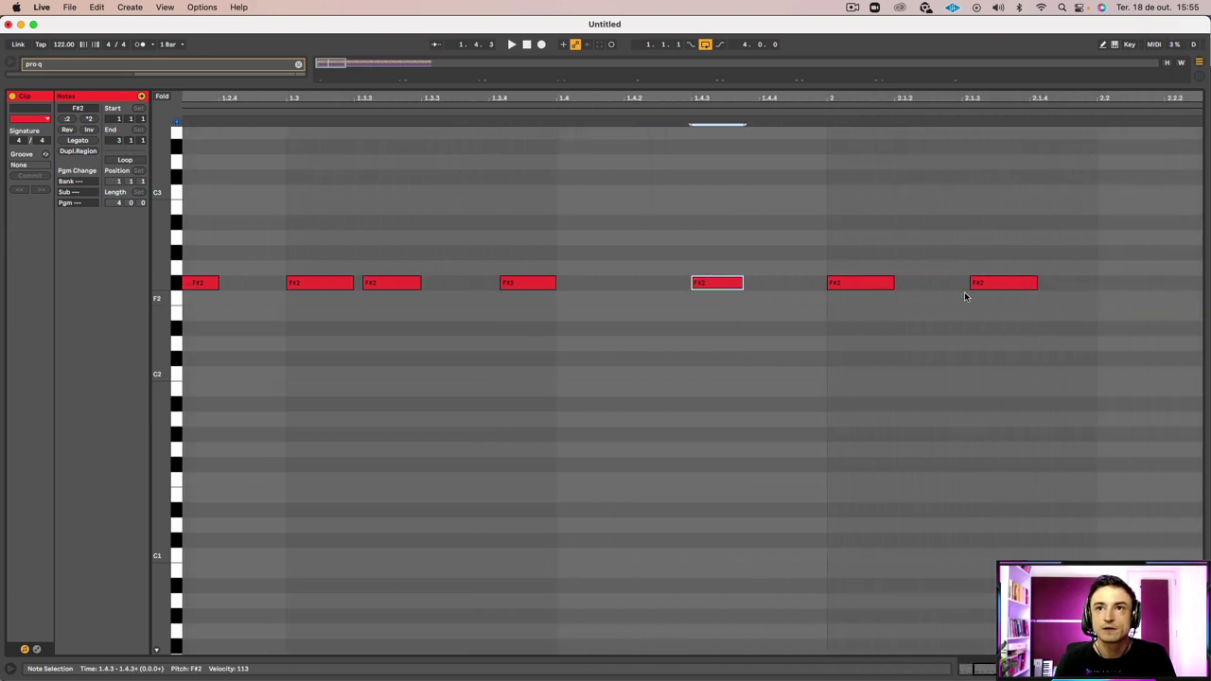
{"action": "scroll", "coordinate": [1012, 298], "scroll_direction": "right", "scroll_amount": 8}
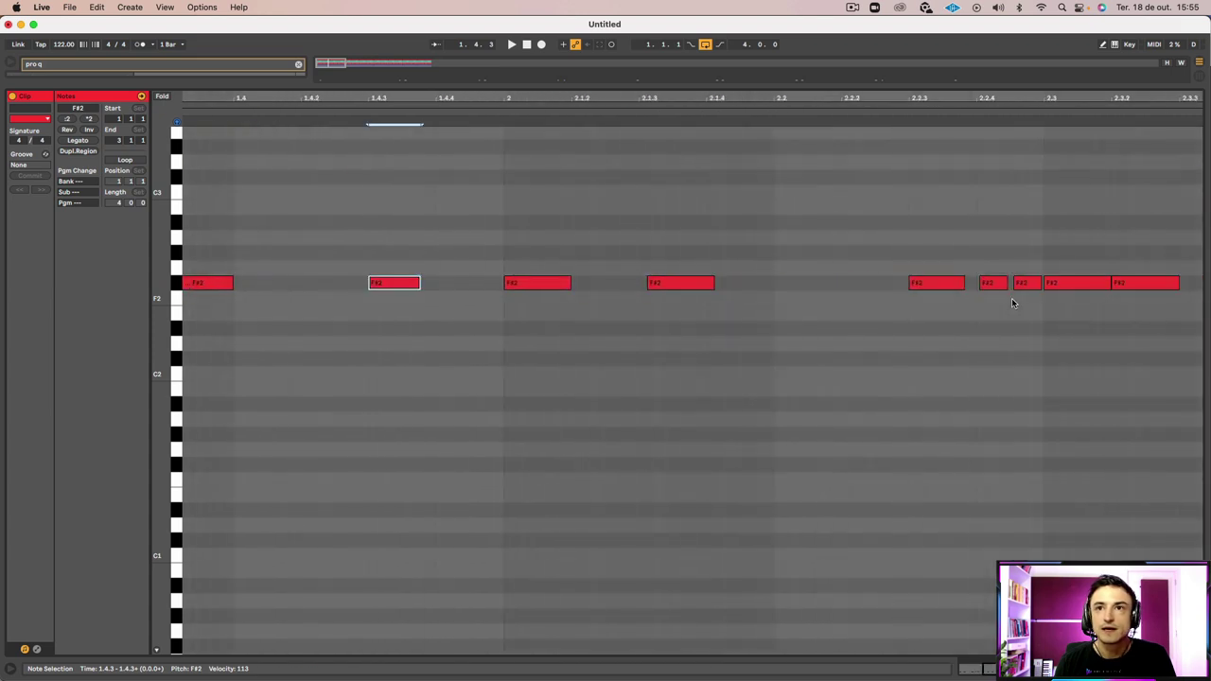
{"action": "scroll", "coordinate": [1011, 302], "scroll_direction": "right", "scroll_amount": 1}
{"action": "left_click_drag", "start_coordinate": [904, 278], "coordinate": [915, 278]}
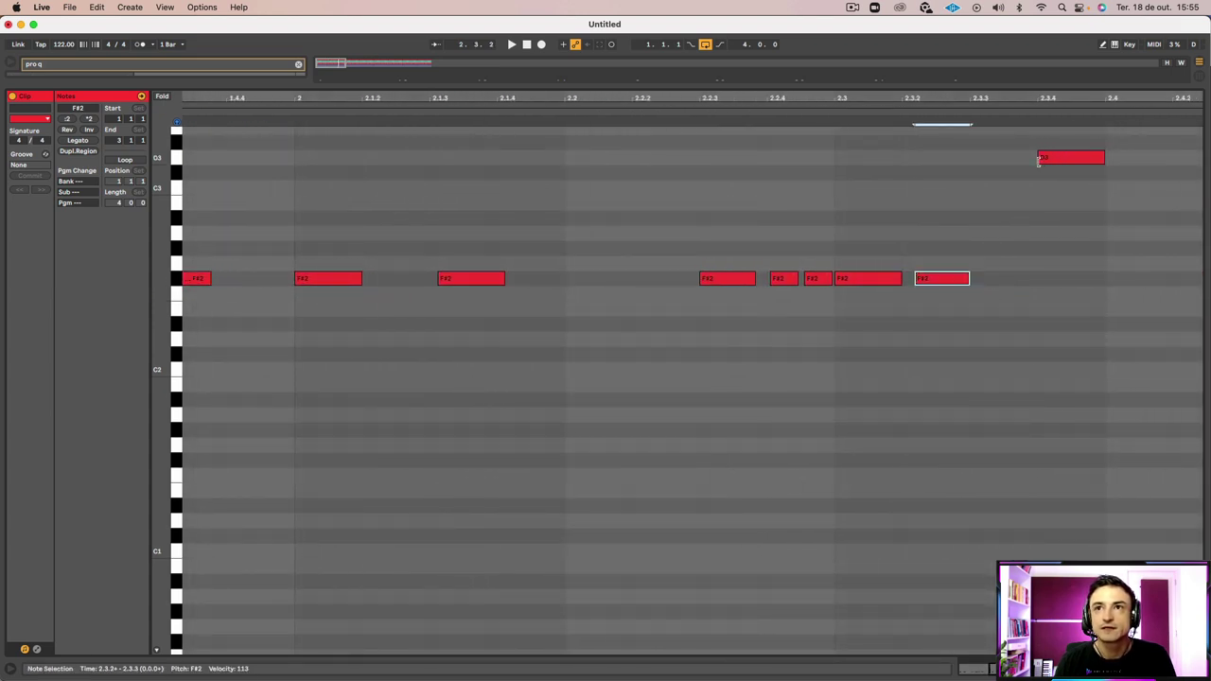
{"action": "left_click_drag", "start_coordinate": [1039, 160], "coordinate": [1043, 161]}
Reveal the arrangement above the note editor and play the first two-bar MID BASS clip with the soloed kick and toms
{"action": "key", "text": "space"}
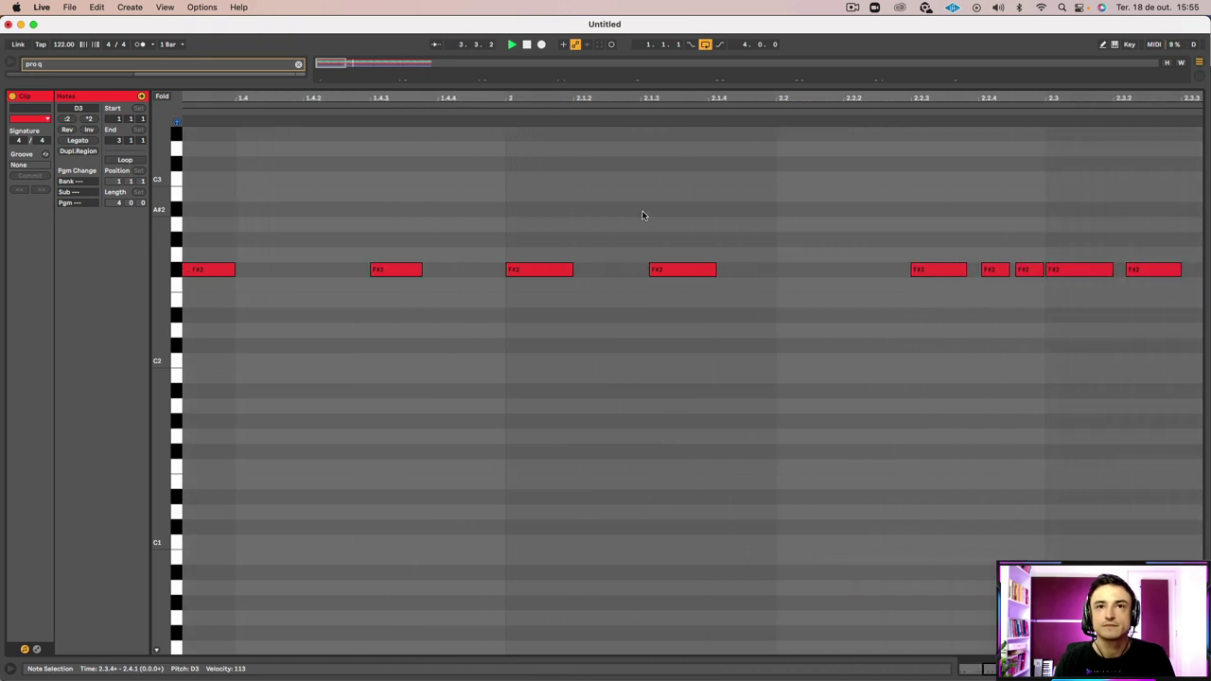
{"action": "left_click_drag", "start_coordinate": [532, 85], "coordinate": [534, 390]}
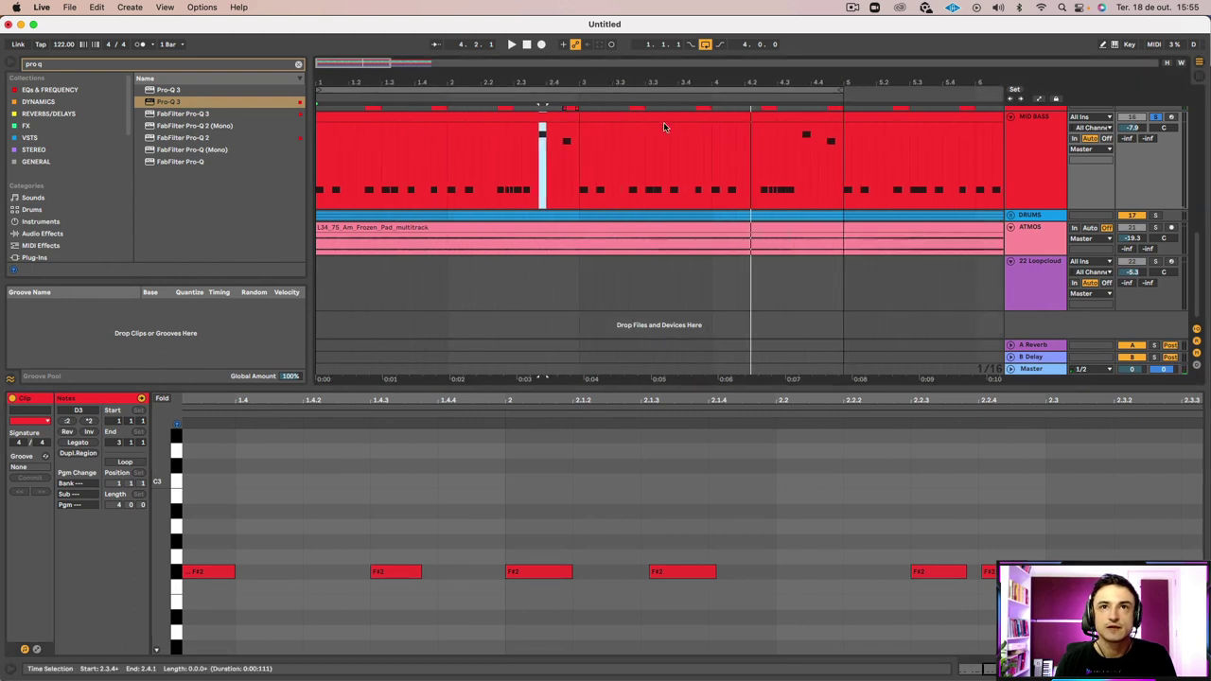
{"action": "left_click_drag", "start_coordinate": [664, 122], "coordinate": [397, 138]}
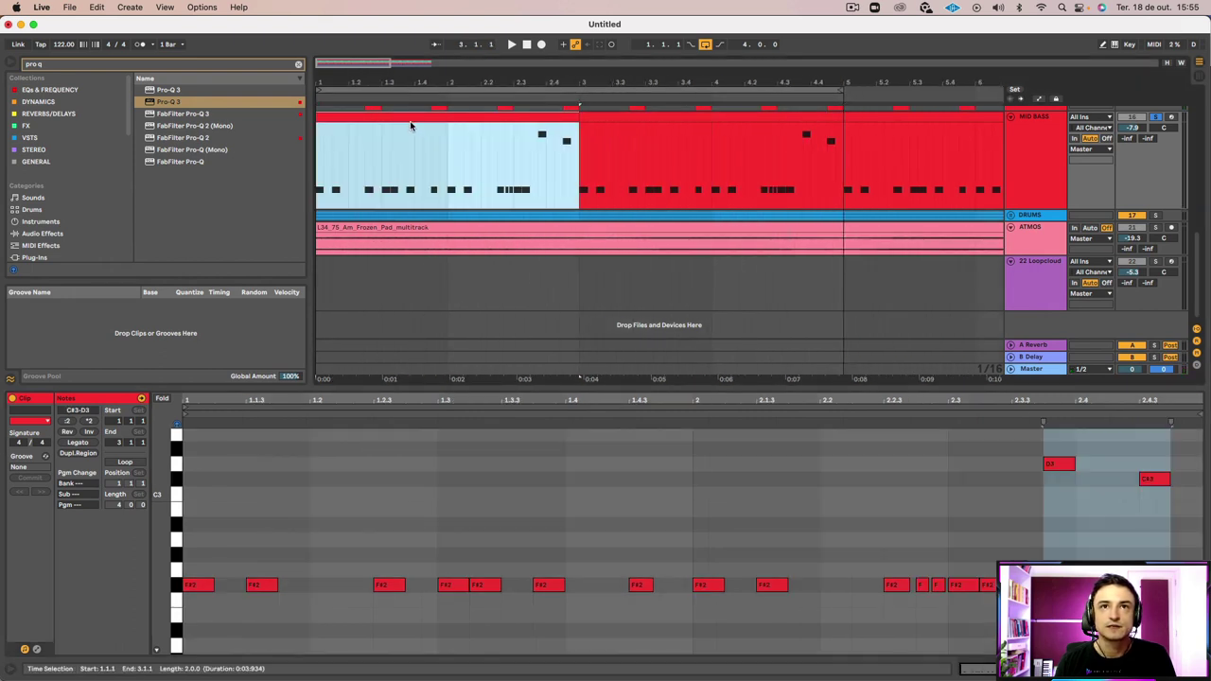
{"action": "key", "text": "space"}
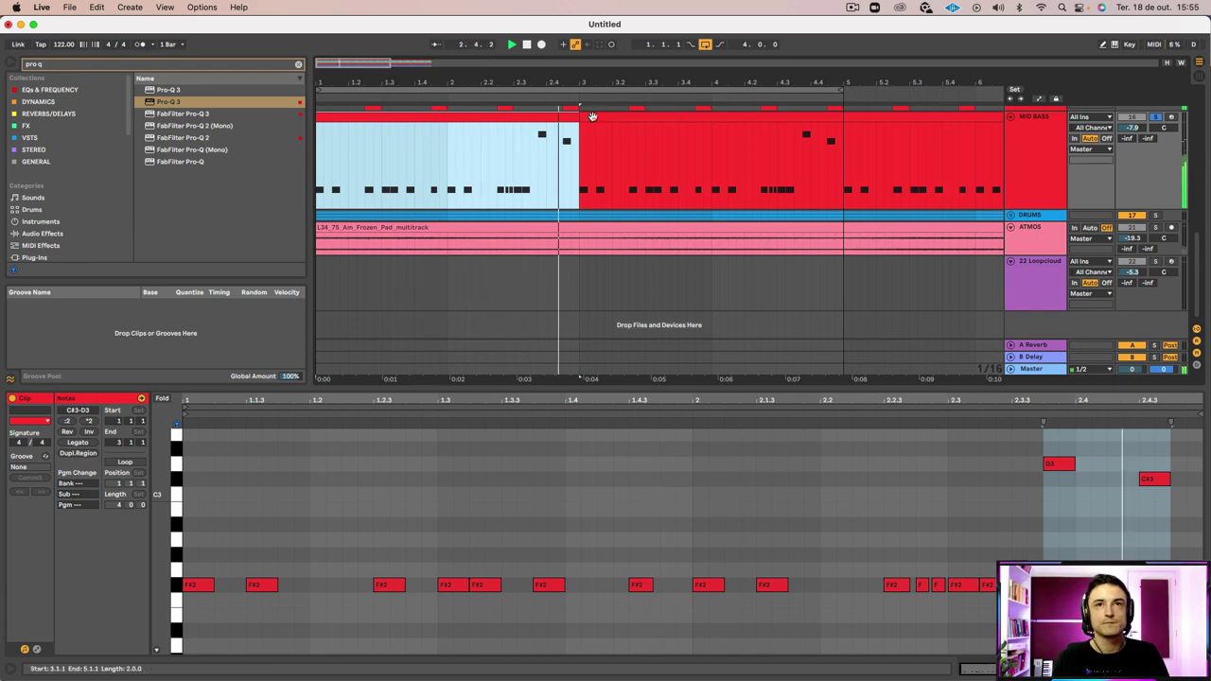
Show the MID BASS device chain during playback, open its Diva synth and look through the preset and main pages
{"action": "left_click", "coordinate": [1045, 131]}
{"action": "key", "text": "space"}
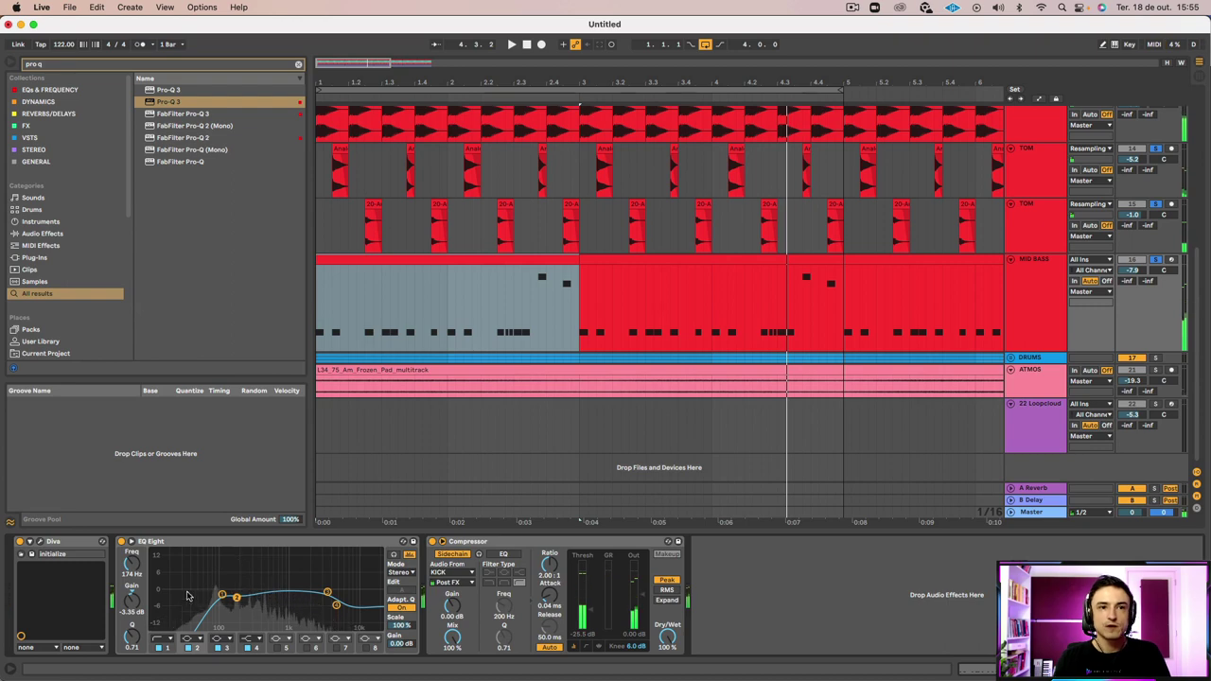
{"action": "key", "text": "space"}
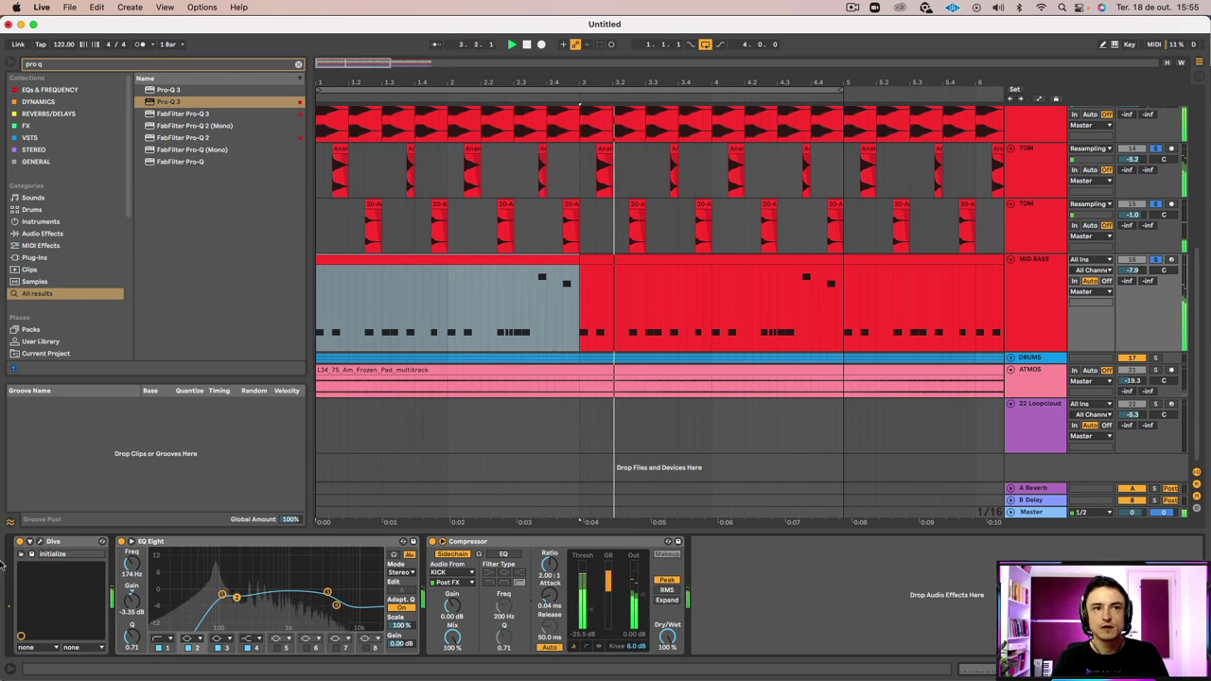
{"action": "key", "text": "space"}
{"action": "left_click", "coordinate": [39, 541]}
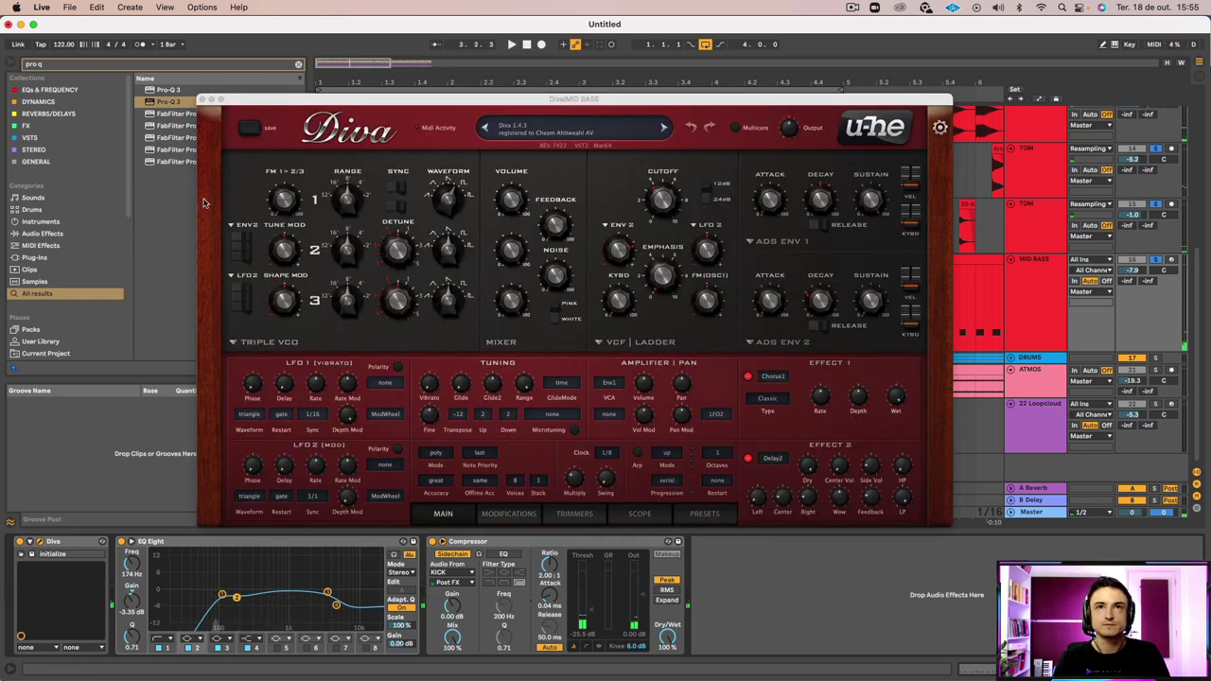
{"action": "left_click", "coordinate": [703, 514]}
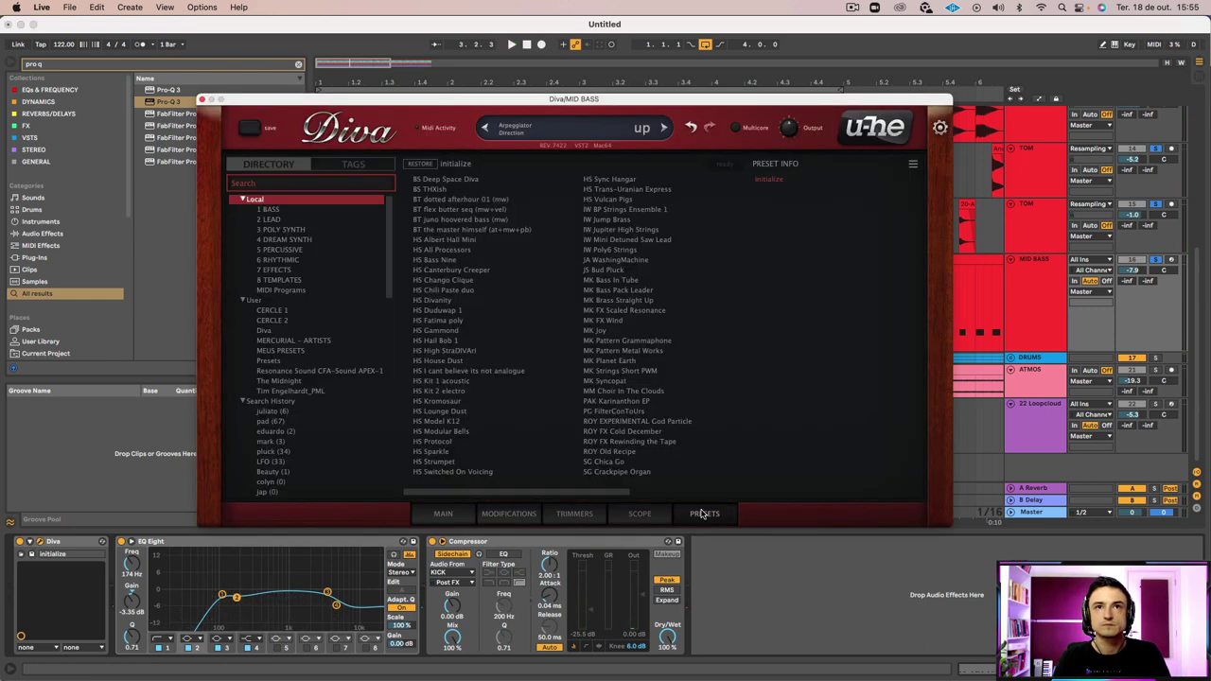
{"action": "left_click", "coordinate": [434, 513]}
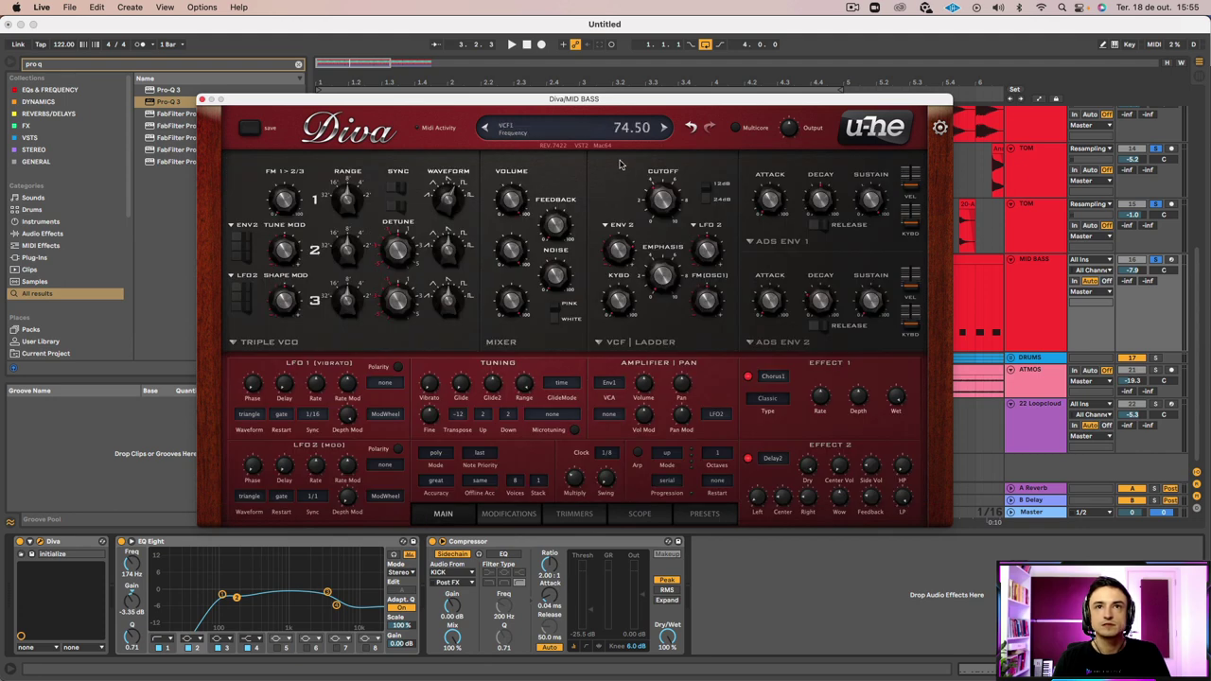
Play the loop while adjusting Diva's ladder filter, setting the Env 2 modulation depth to 60.00, and close the synth window
{"action": "key", "text": "space"}
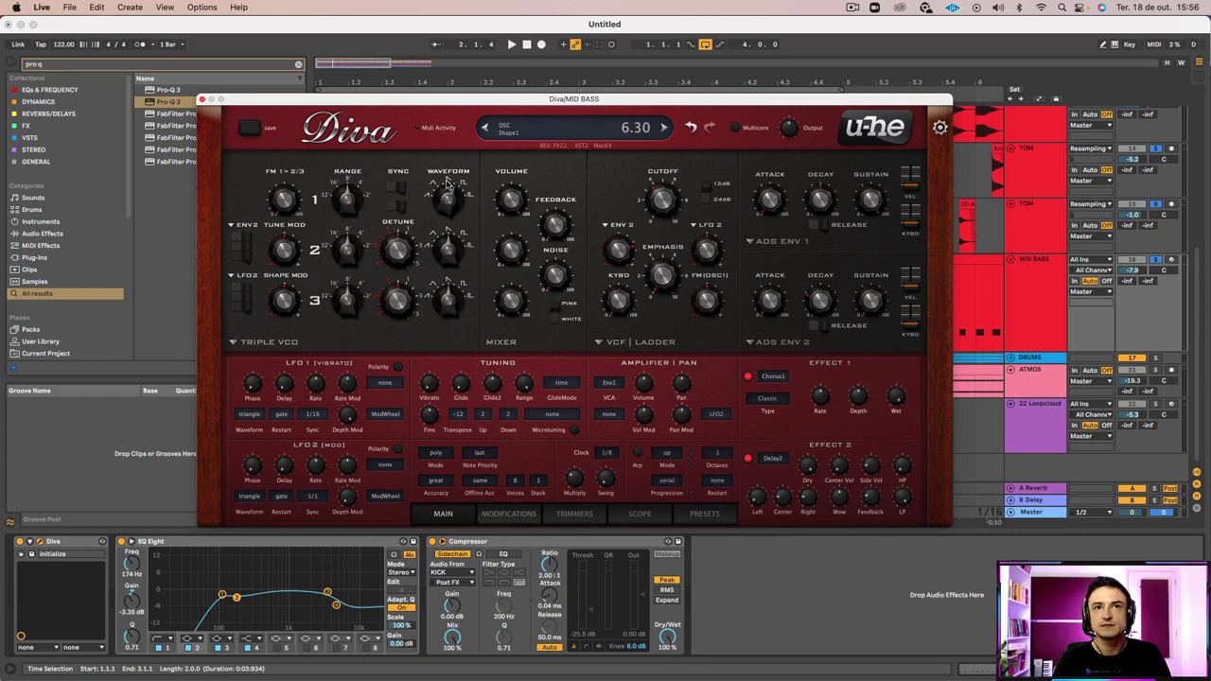
{"action": "key", "text": "space"}
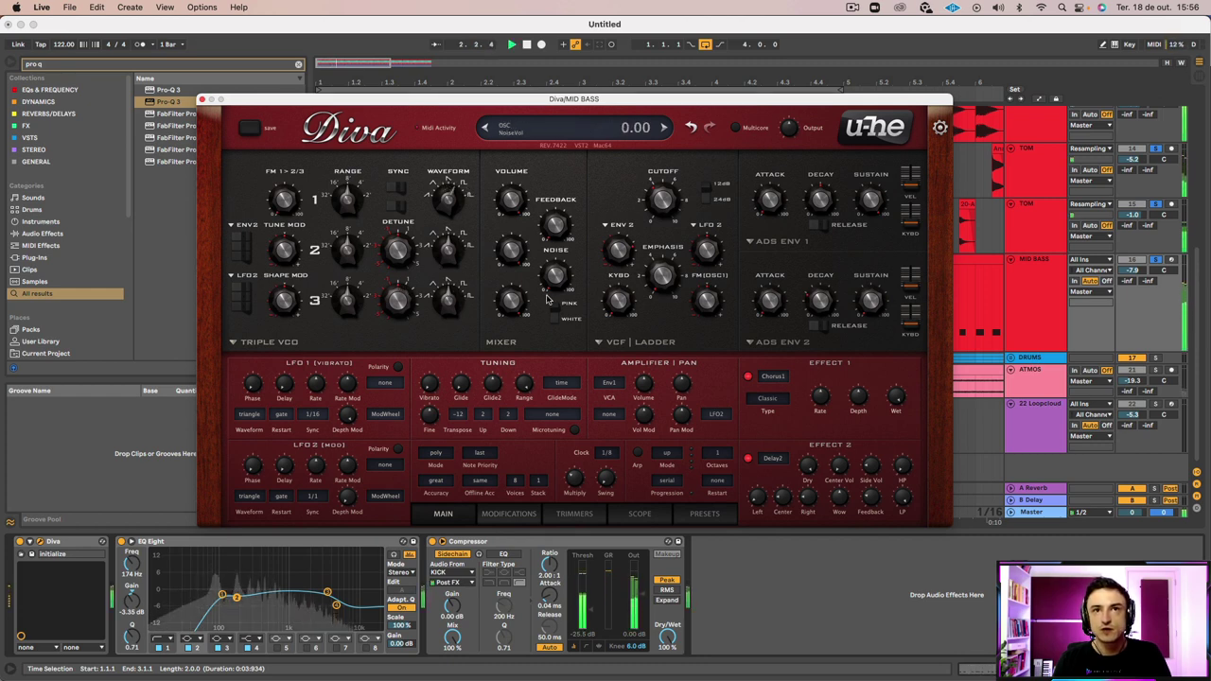
{"action": "mouse_move", "coordinate": [560, 186]}
{"action": "left_mouse_down"}
{"action": "mouse_move", "coordinate": [567, 154]}
{"action": "mouse_move", "coordinate": [551, 206]}
{"action": "left_mouse_up"}
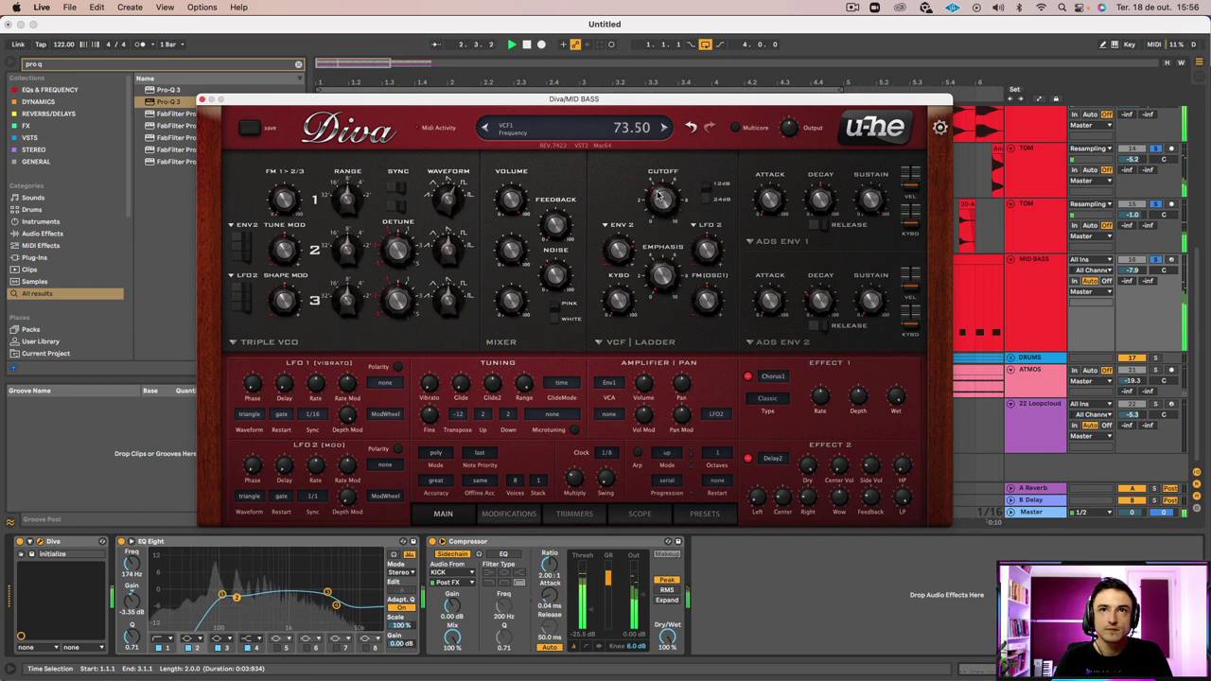
{"action": "mouse_move", "coordinate": [660, 189]}
{"action": "left_mouse_down"}
{"action": "mouse_move", "coordinate": [654, 147]}
{"action": "mouse_move", "coordinate": [638, 184]}
{"action": "left_mouse_up"}
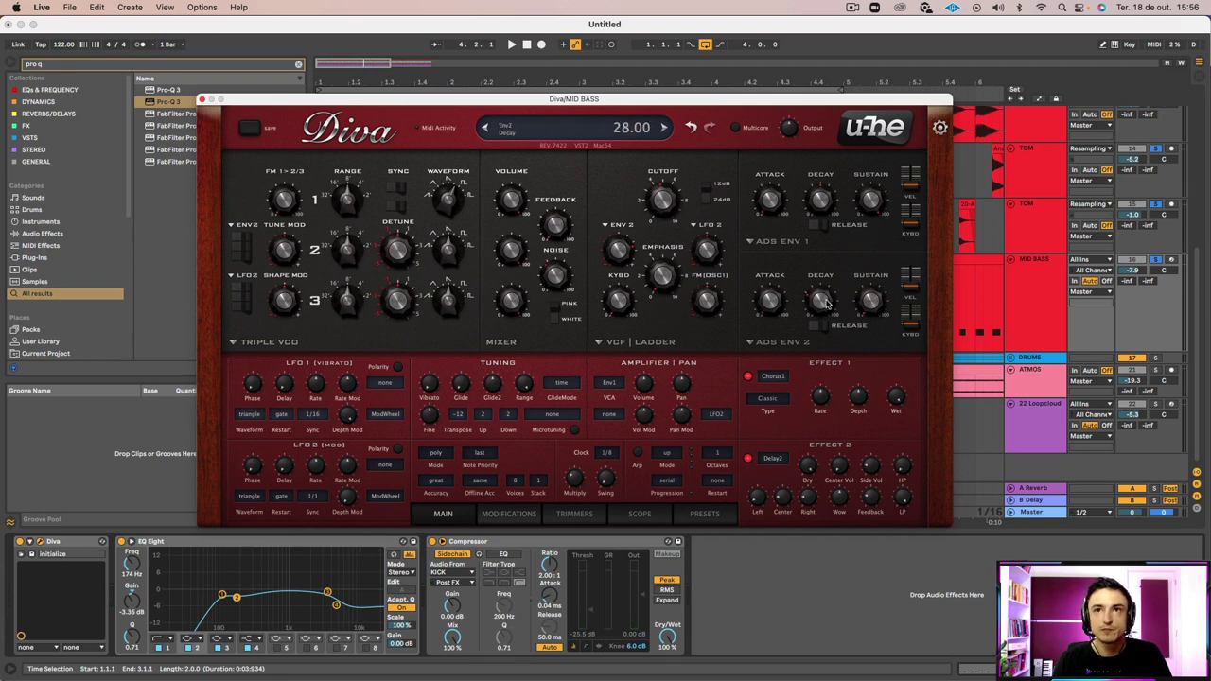
{"action": "key", "text": "space"}
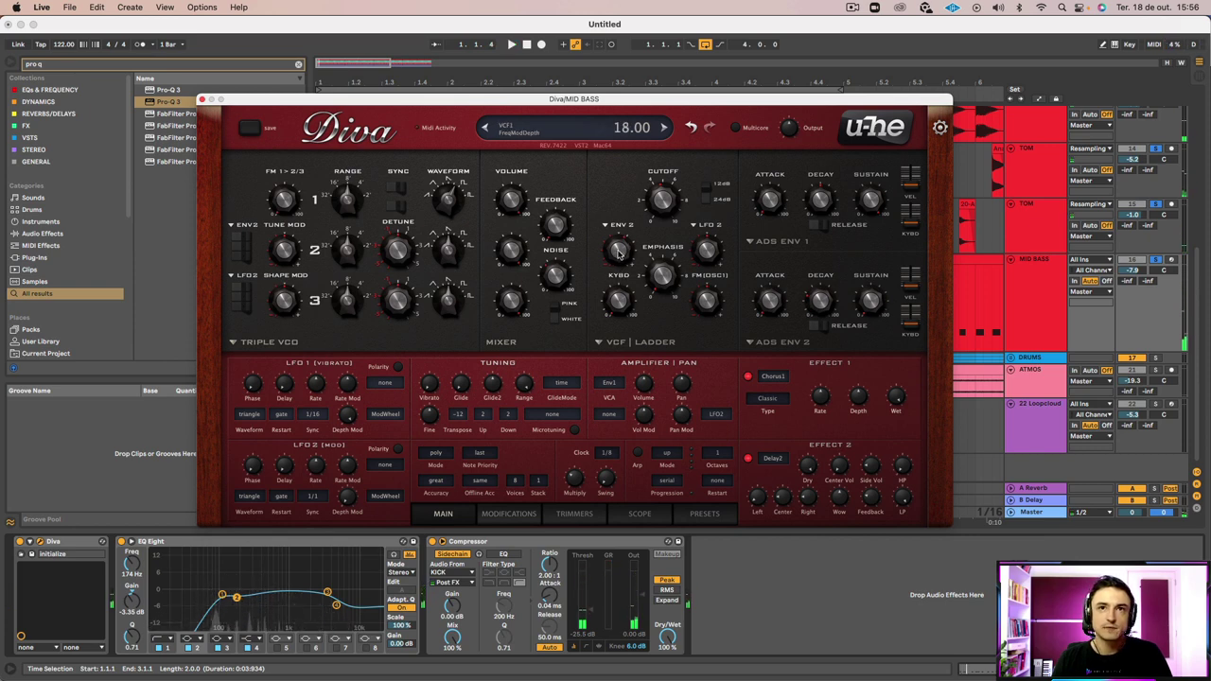
{"action": "key", "text": "space"}
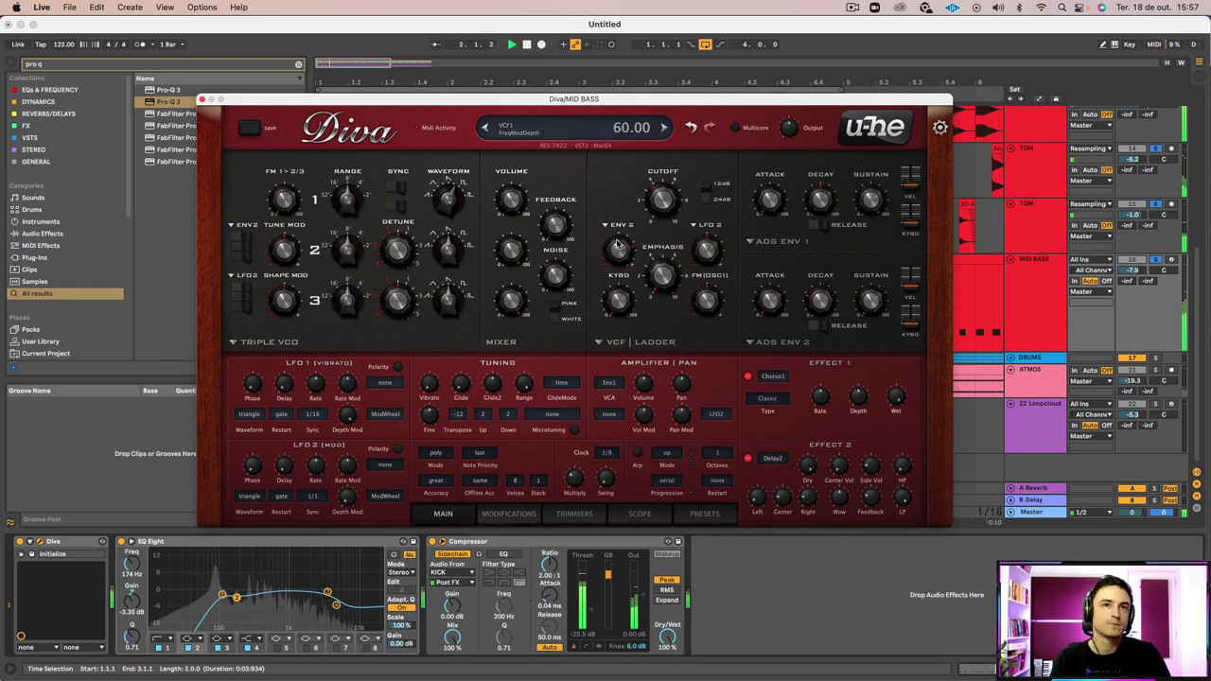
{"action": "left_click", "coordinate": [200, 98]}
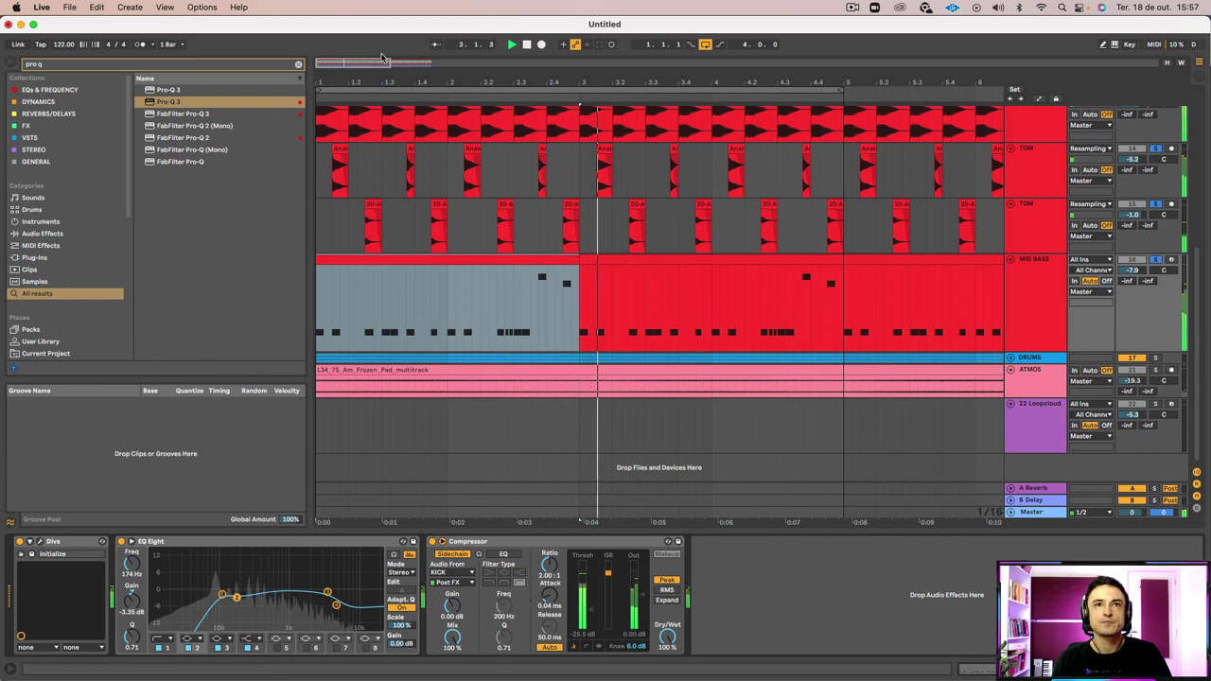
{"action": "key", "text": "space"}
Unfold the DRUMS group, add the HIHAT track to the soloed tracks and play the loop
{"action": "left_click_drag", "start_coordinate": [389, 63], "coordinate": [414, 63]}
{"action": "left_click", "coordinate": [1036, 358]}
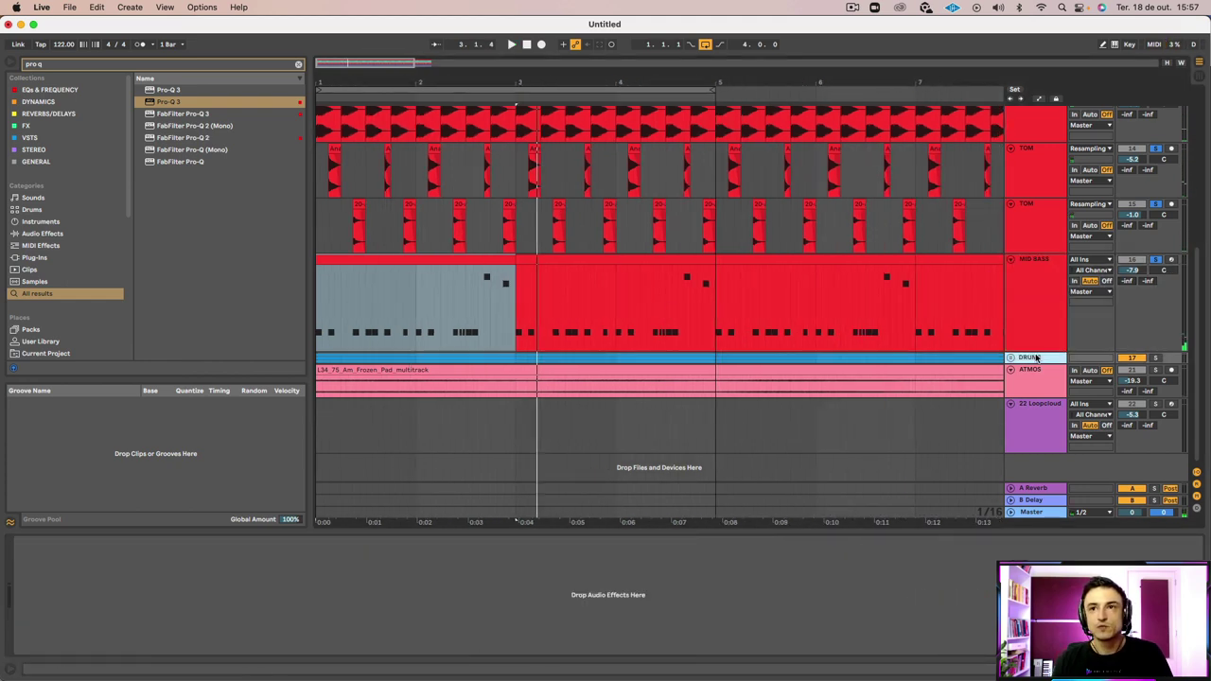
{"action": "left_click", "coordinate": [1011, 357]}
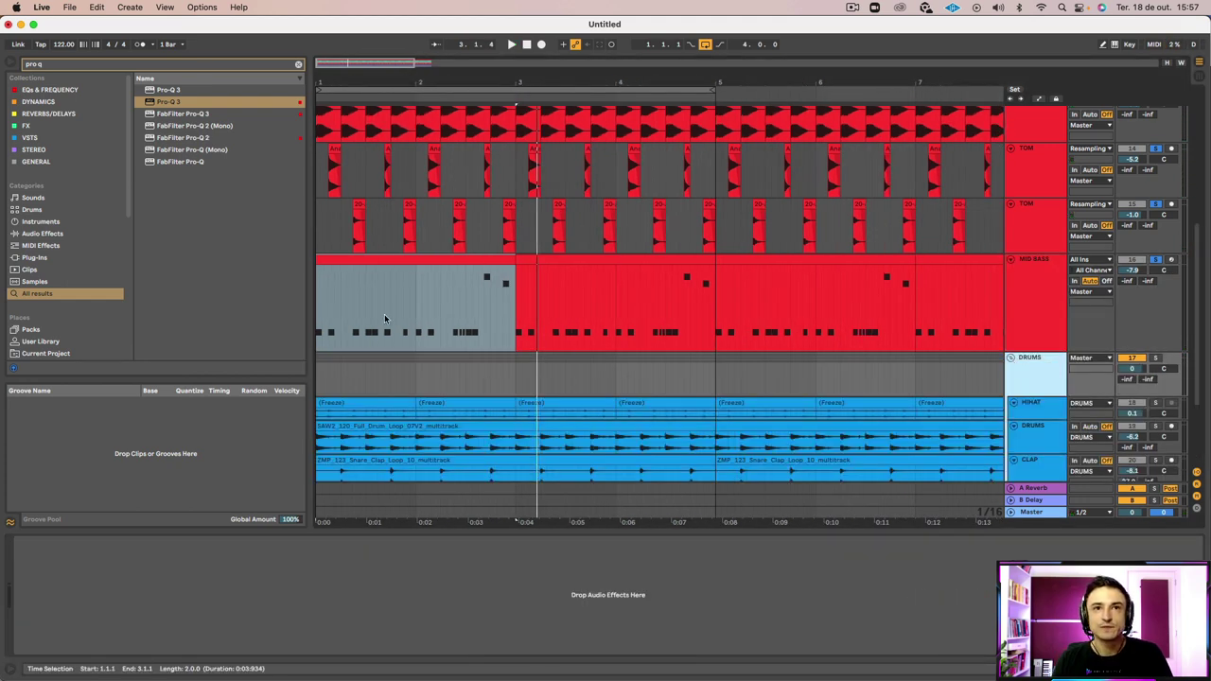
{"action": "left_click", "coordinate": [409, 413]}
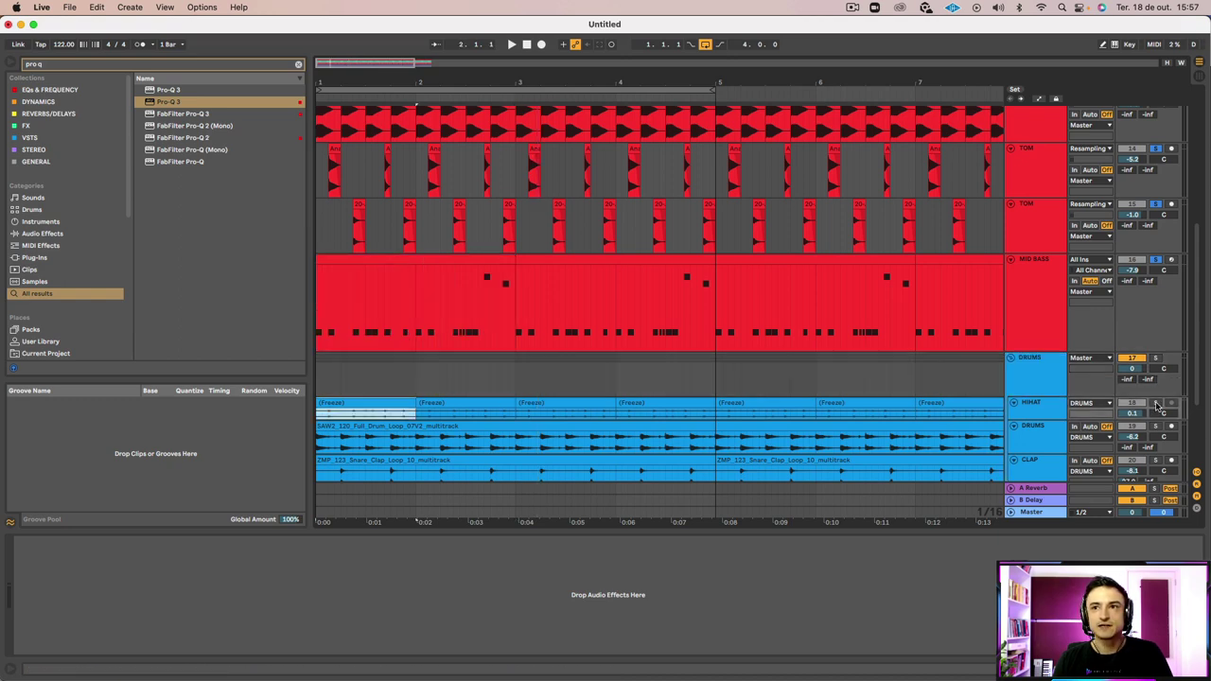
{"action": "left_click", "coordinate": [1156, 404]}
{"action": "key", "text": "space"}
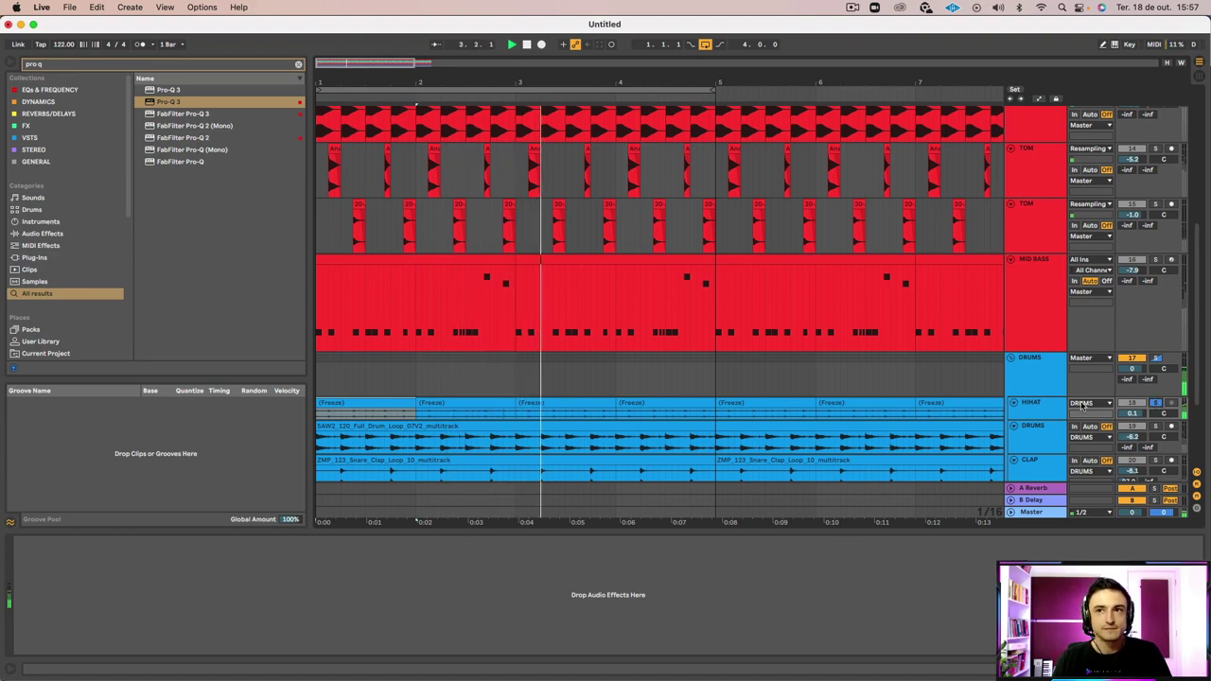
{"action": "left_click", "coordinate": [1032, 413]}
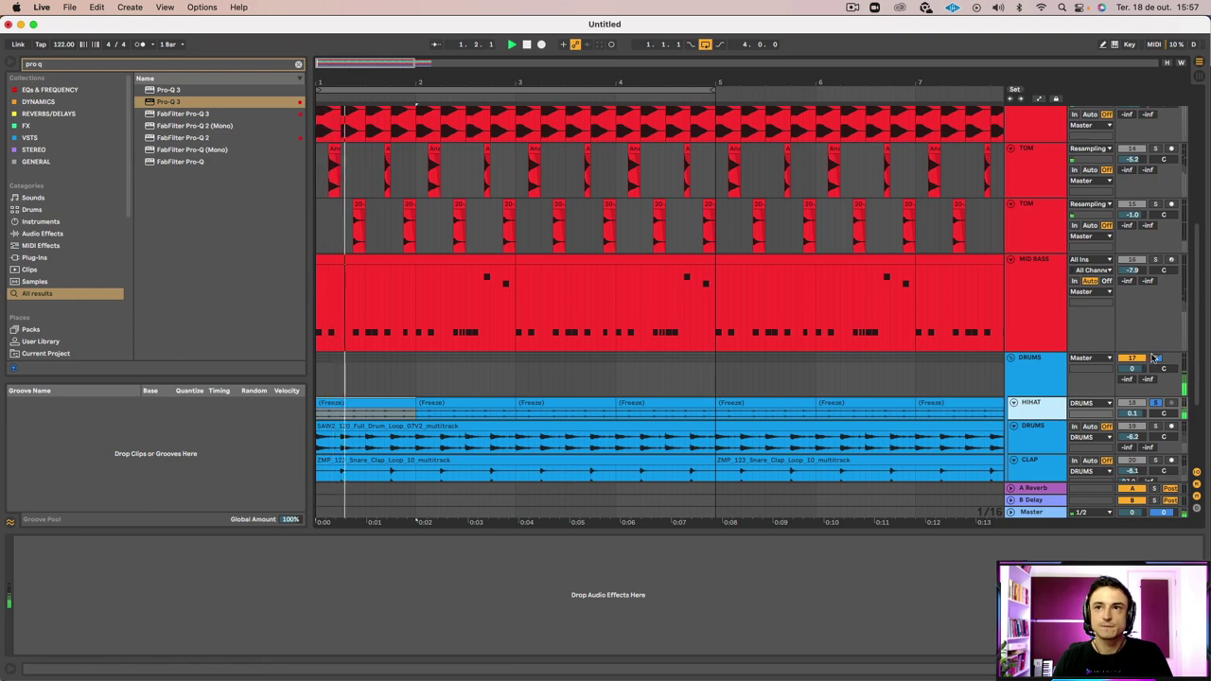
Add the DRUMS loop track to the soloed tracks during playback and lower its volume slightly
{"action": "left_click", "coordinate": [1157, 426]}
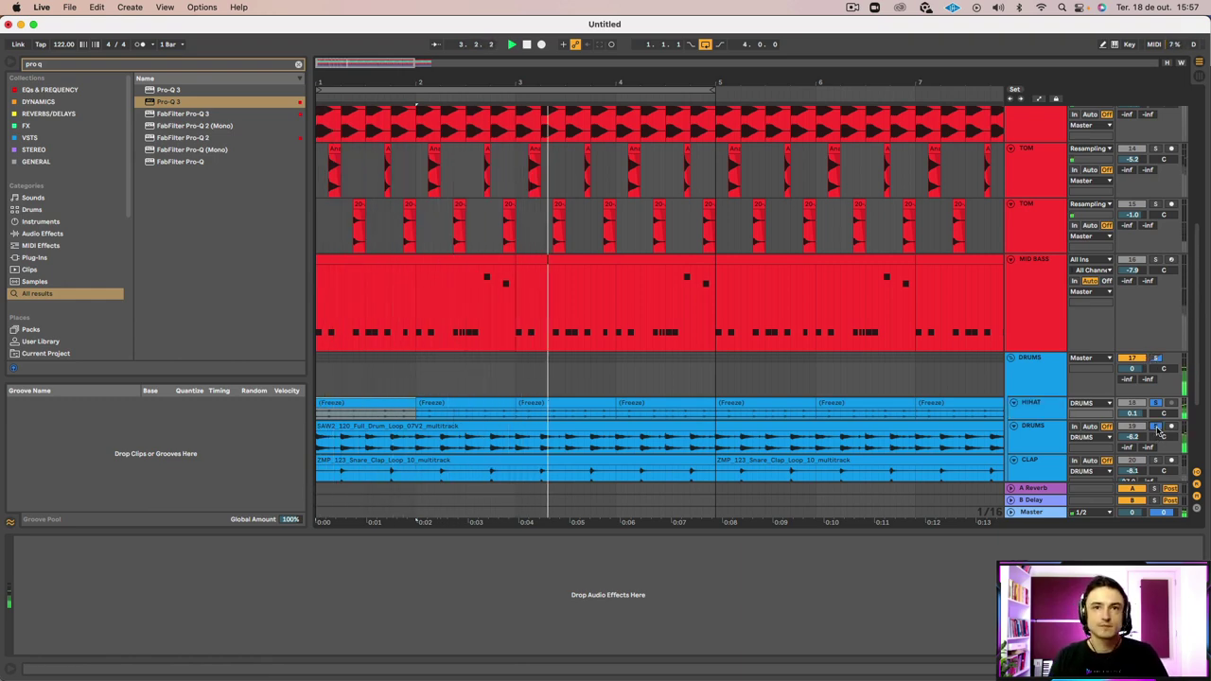
{"action": "left_click", "coordinate": [1127, 444]}
{"action": "left_click_drag", "start_coordinate": [1127, 444], "coordinate": [1127, 451]}
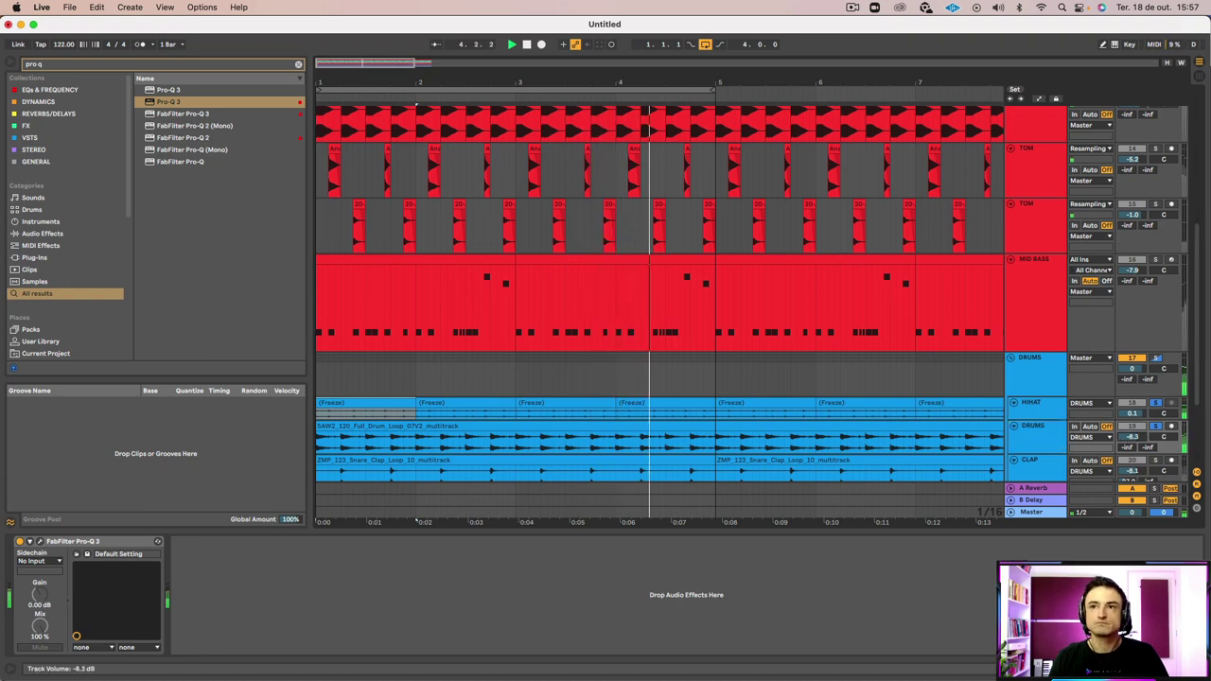
Add the CLAP track to the soloed tracks and lower its volume to -9.5 dB
{"action": "left_click", "coordinate": [1144, 470]}
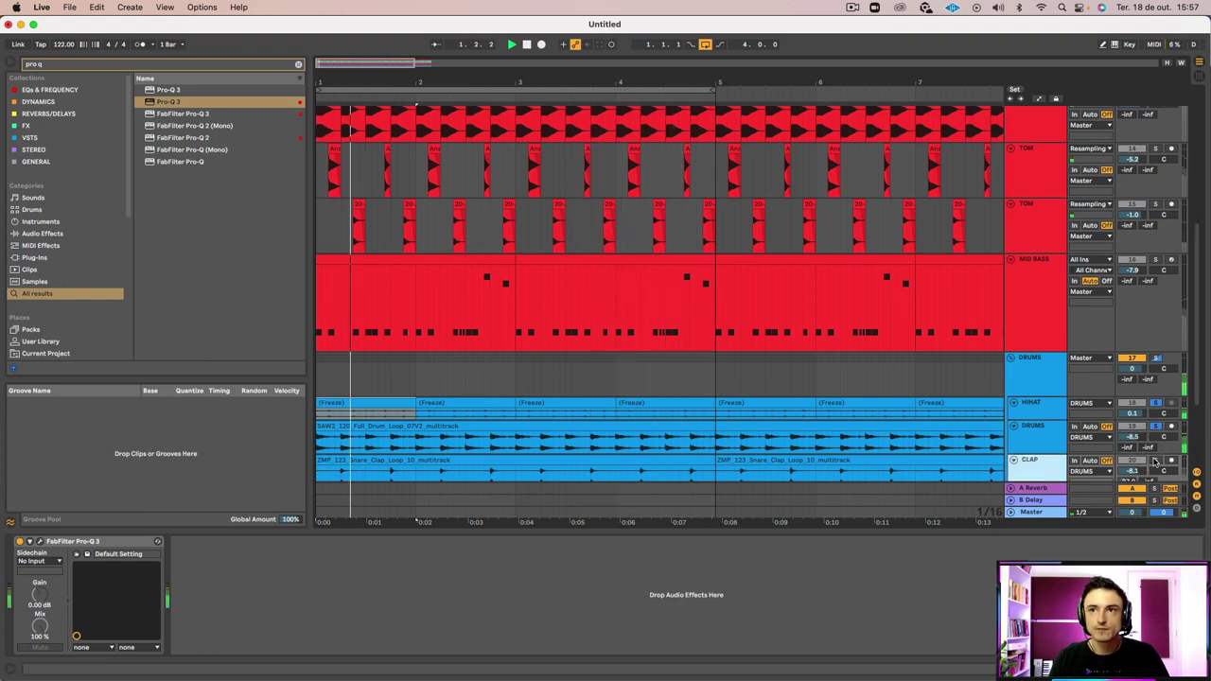
{"action": "left_click", "coordinate": [1155, 461]}
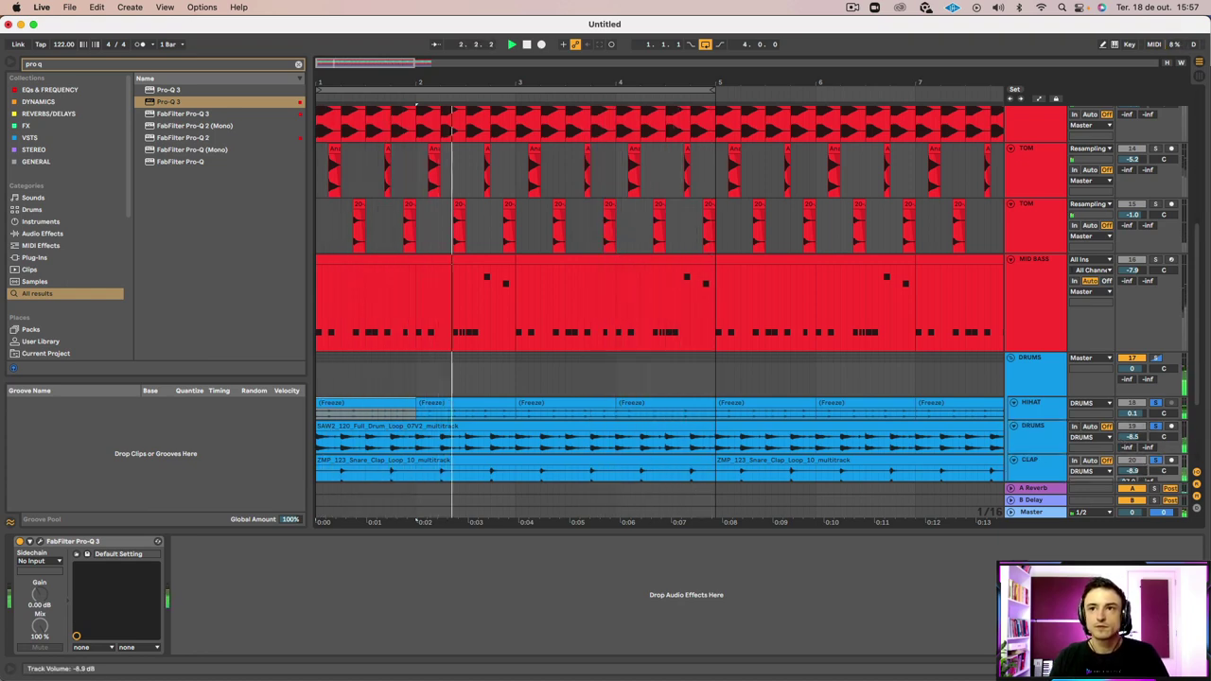
{"action": "scroll", "coordinate": [1047, 463], "scroll_direction": "down", "scroll_amount": 3}
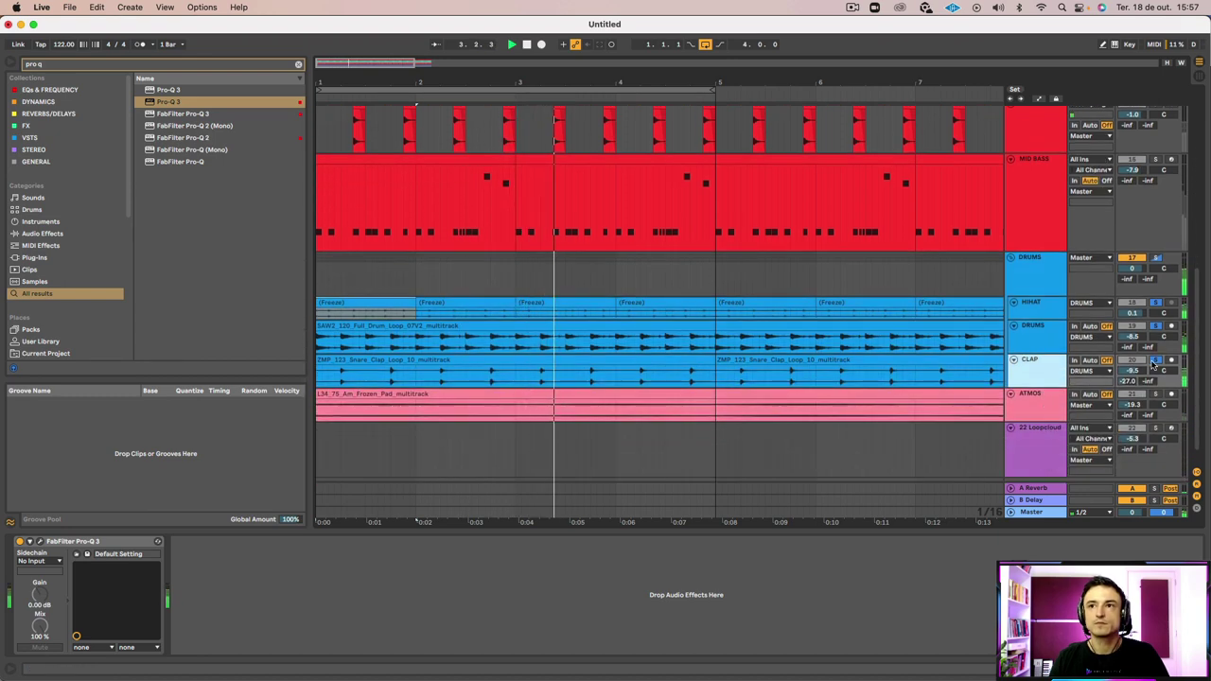
Lower the CLAP track's volume to -11.3 dB, add ATMOS to the soloed tracks and raise its volume to -16.9 dB
{"action": "left_click_drag", "start_coordinate": [1132, 371], "coordinate": [1133, 378]}
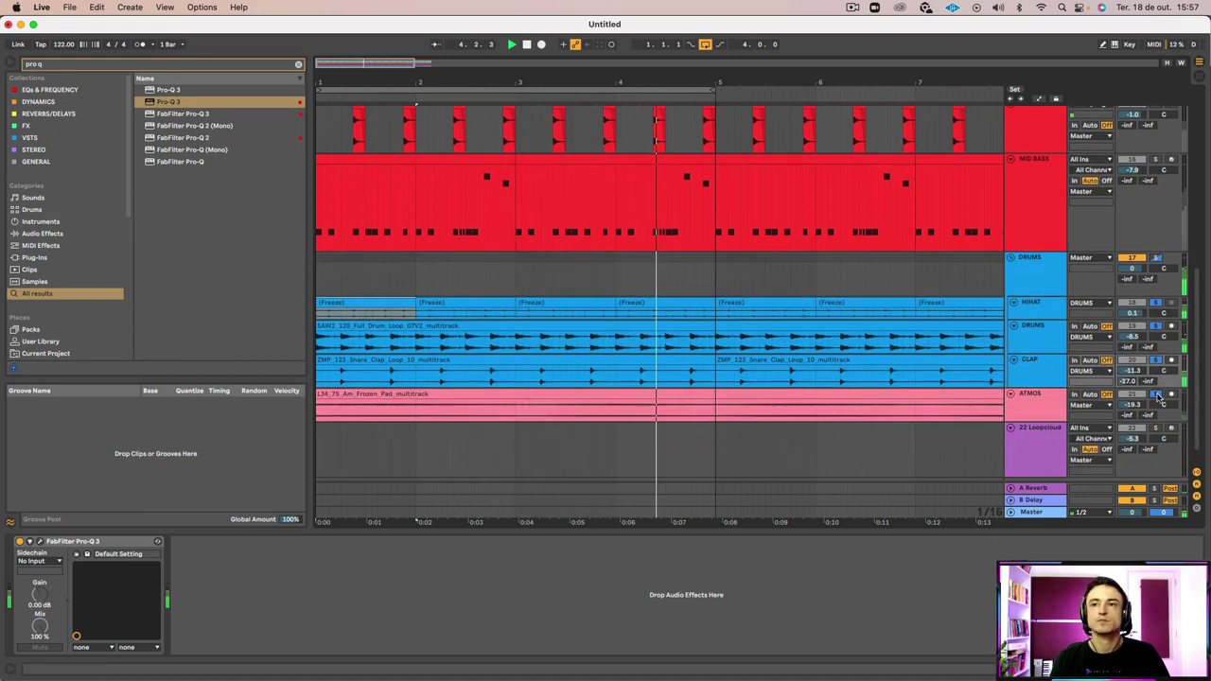
{"action": "scroll", "coordinate": [1159, 393], "scroll_direction": "up", "scroll_amount": 1}
{"action": "left_click_drag", "start_coordinate": [1134, 408], "coordinate": [1134, 399]}
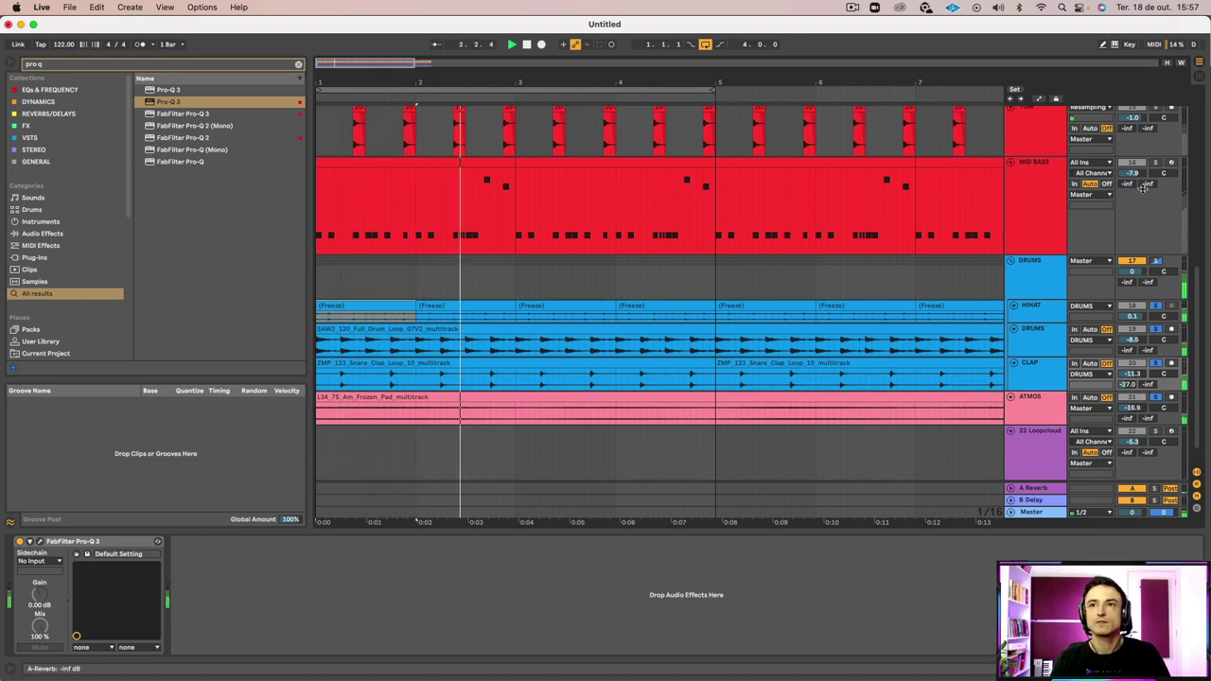
Clear the solos so all tracks of this groove play together, and lower the ATMOS track's volume to -22.8 dB
{"action": "left_click", "coordinate": [1155, 308]}
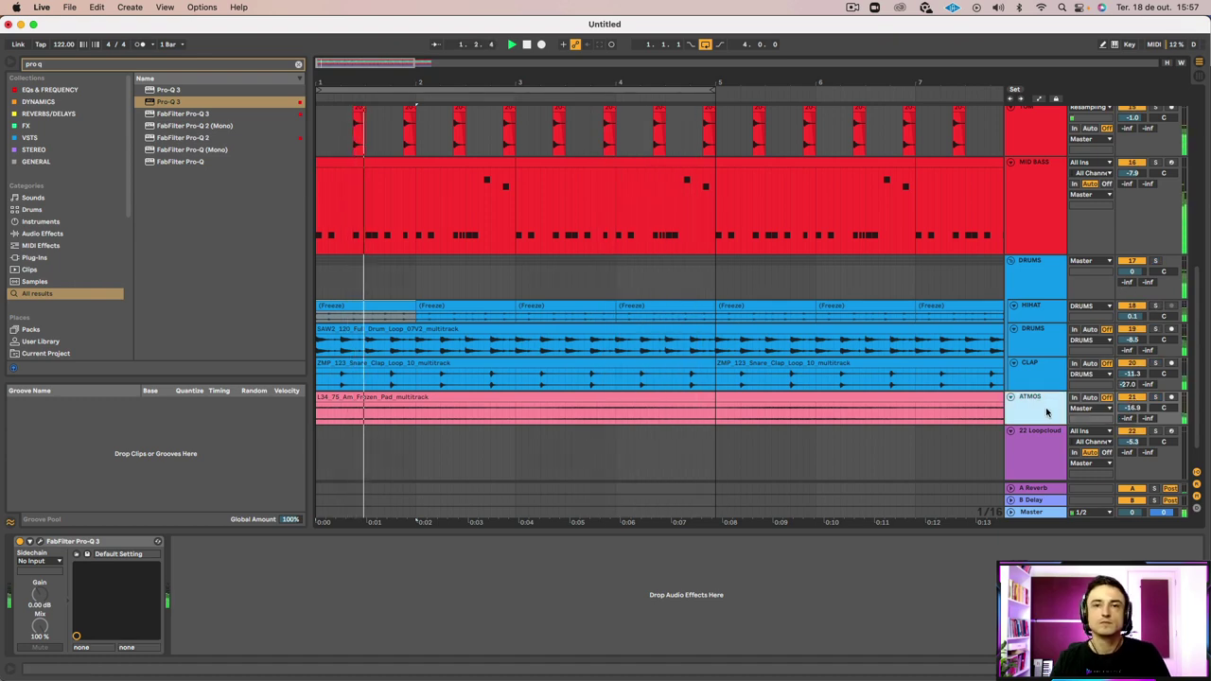
{"action": "scroll", "coordinate": [662, 305], "scroll_direction": "up", "scroll_amount": 2}
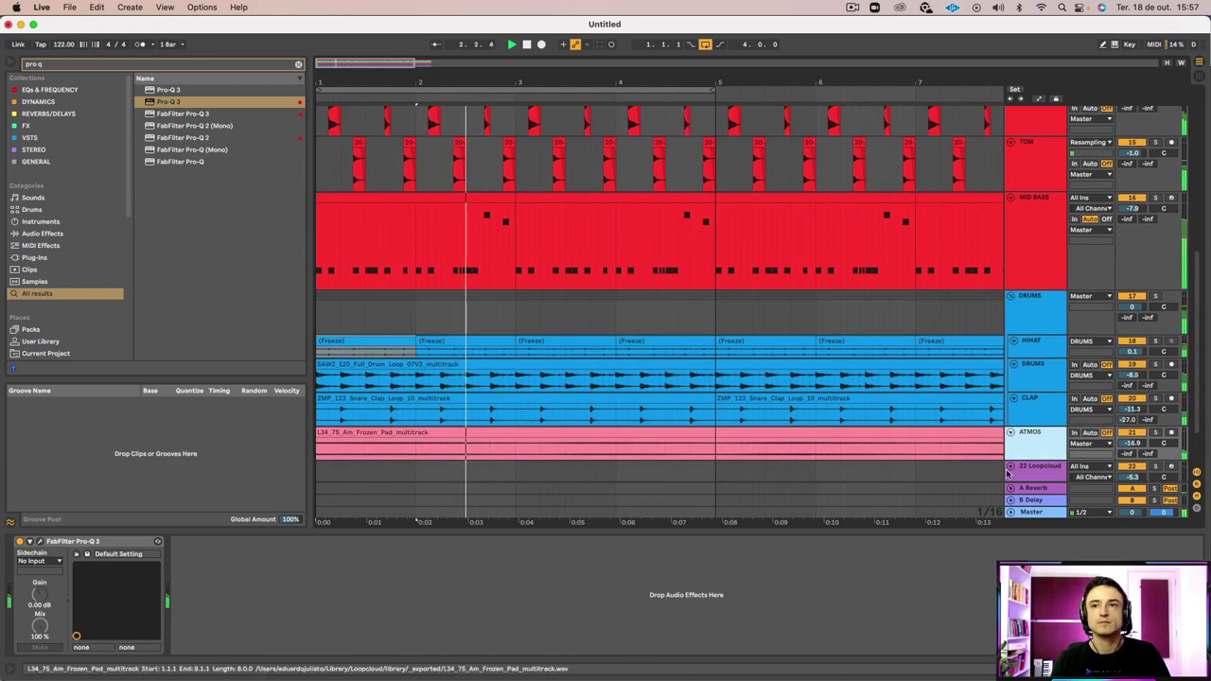
{"action": "left_click_drag", "start_coordinate": [1132, 443], "coordinate": [1132, 500]}
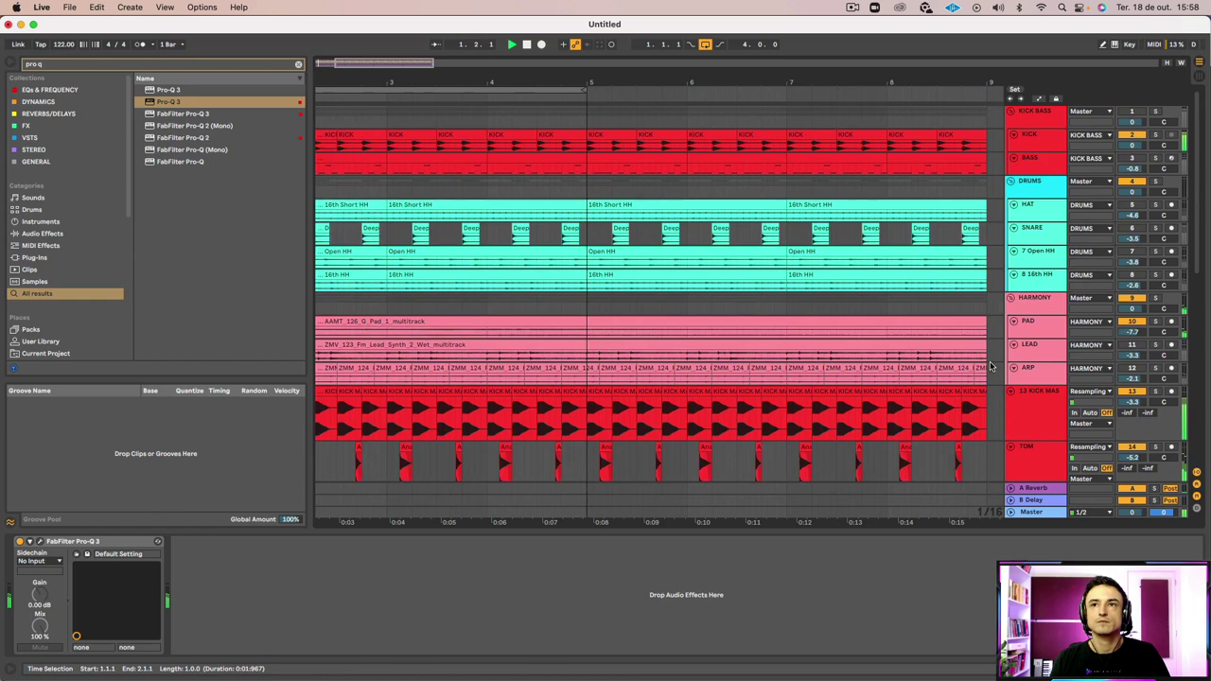
Fold the KICK BASS, DRUMS and HARMONY groups and select the MID BASS track to show its device chain
{"action": "scroll", "coordinate": [991, 366], "scroll_direction": "right", "scroll_amount": 2}
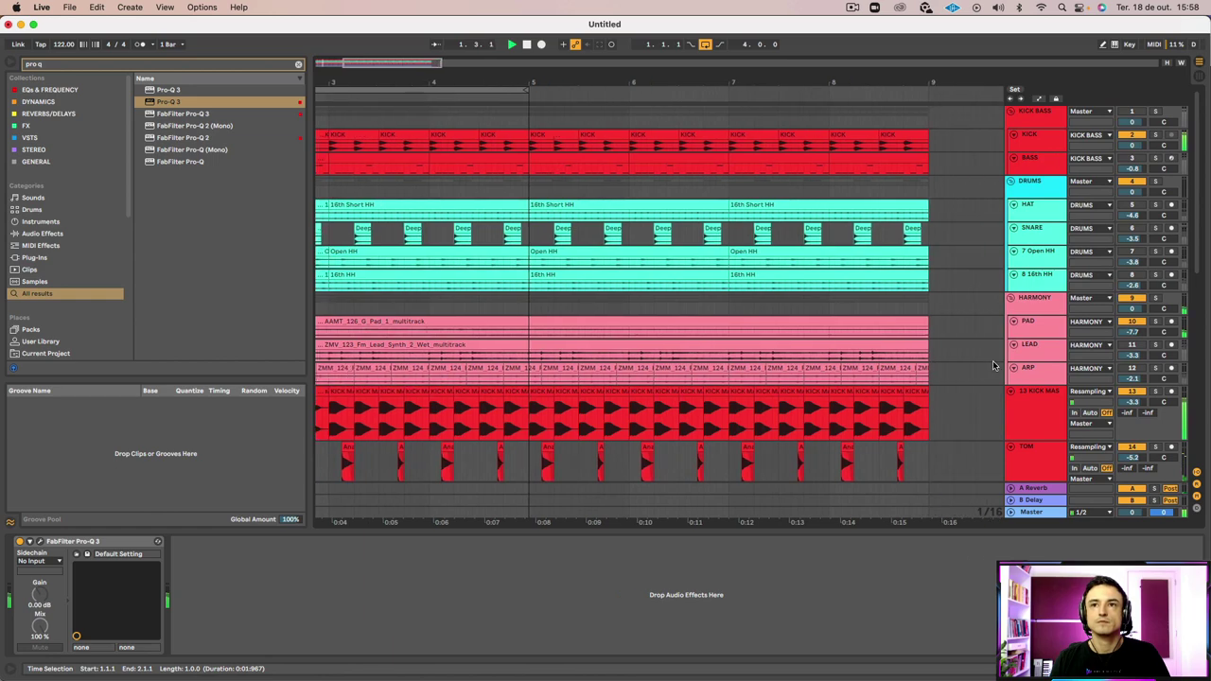
{"action": "scroll", "coordinate": [990, 365], "scroll_direction": "left", "scroll_amount": 5}
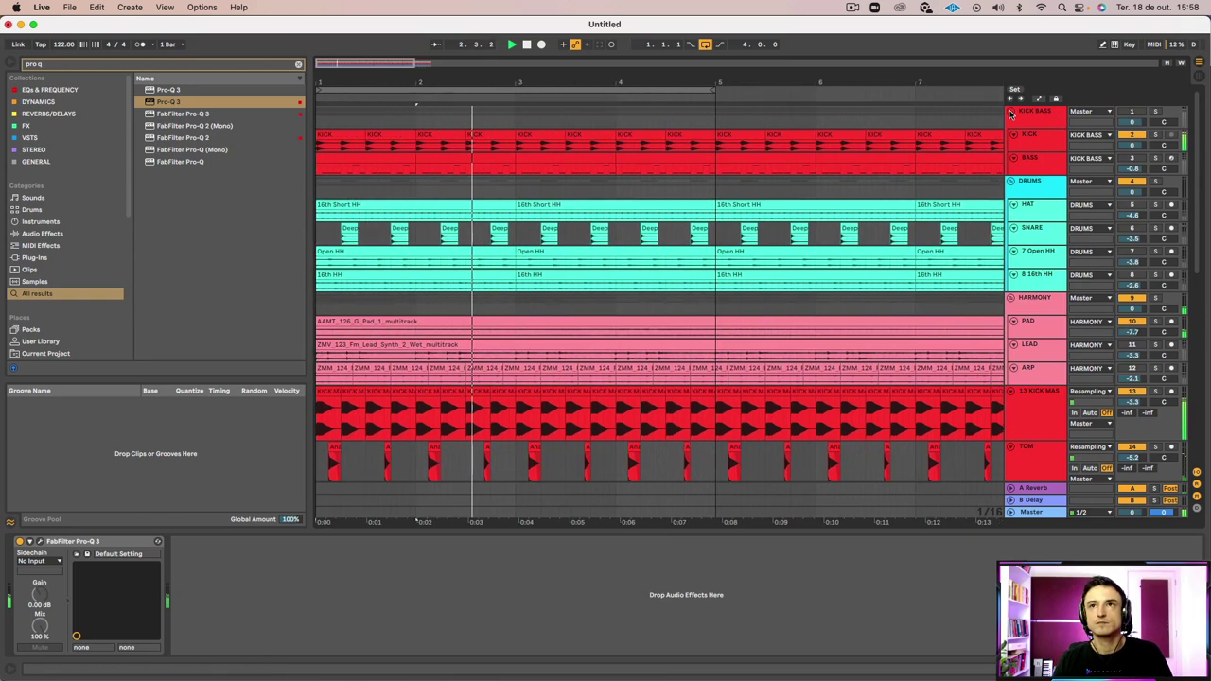
{"action": "left_click", "coordinate": [1011, 111]}
{"action": "left_click", "coordinate": [1011, 123]}
{"action": "left_click", "coordinate": [1011, 134]}
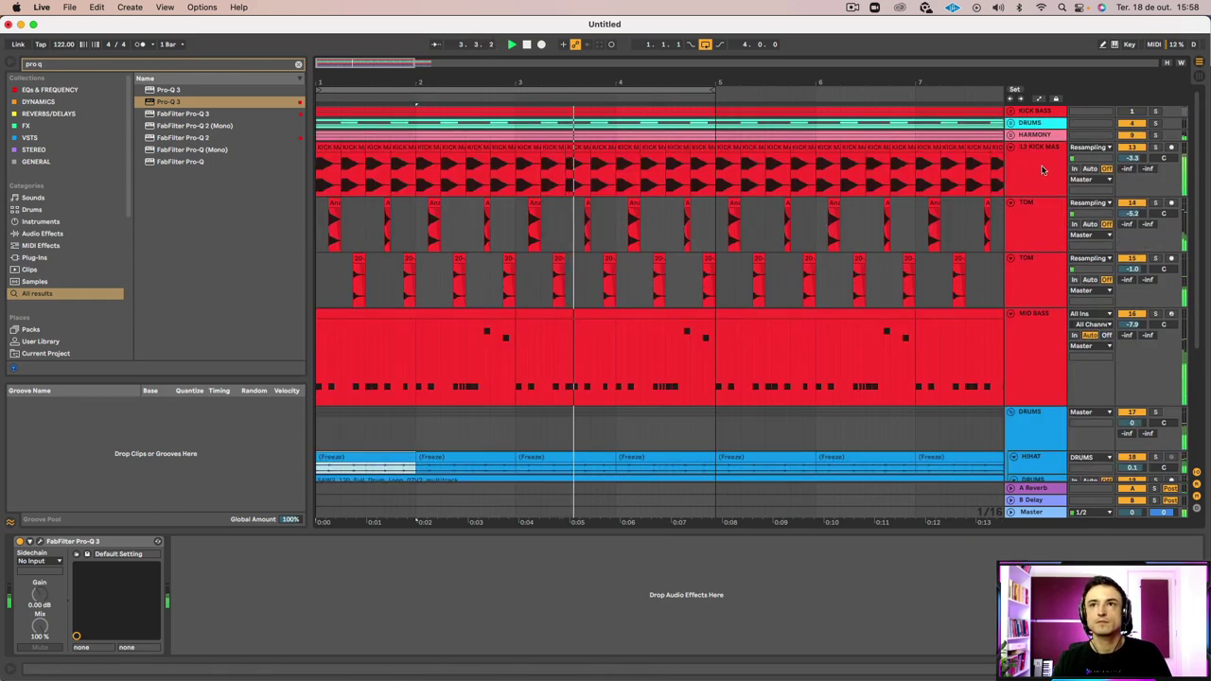
{"action": "left_click", "coordinate": [1045, 167]}
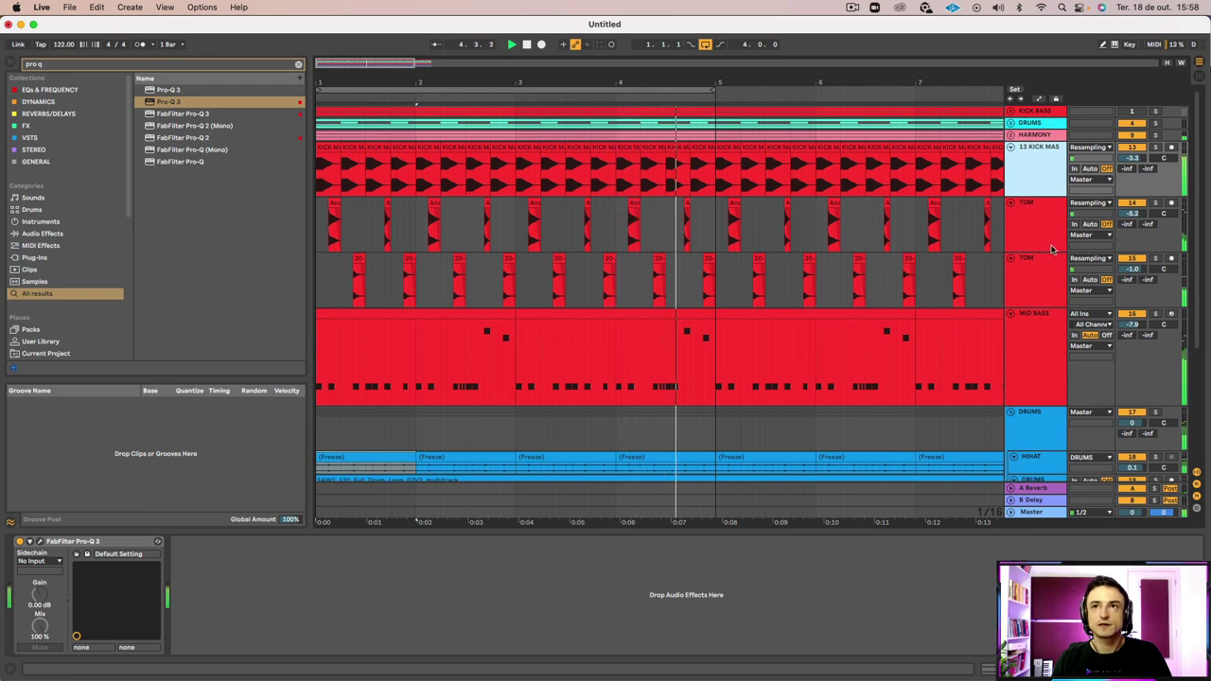
{"action": "left_click", "coordinate": [1021, 315]}
{"action": "scroll", "coordinate": [1032, 322], "scroll_direction": "down", "scroll_amount": 8}
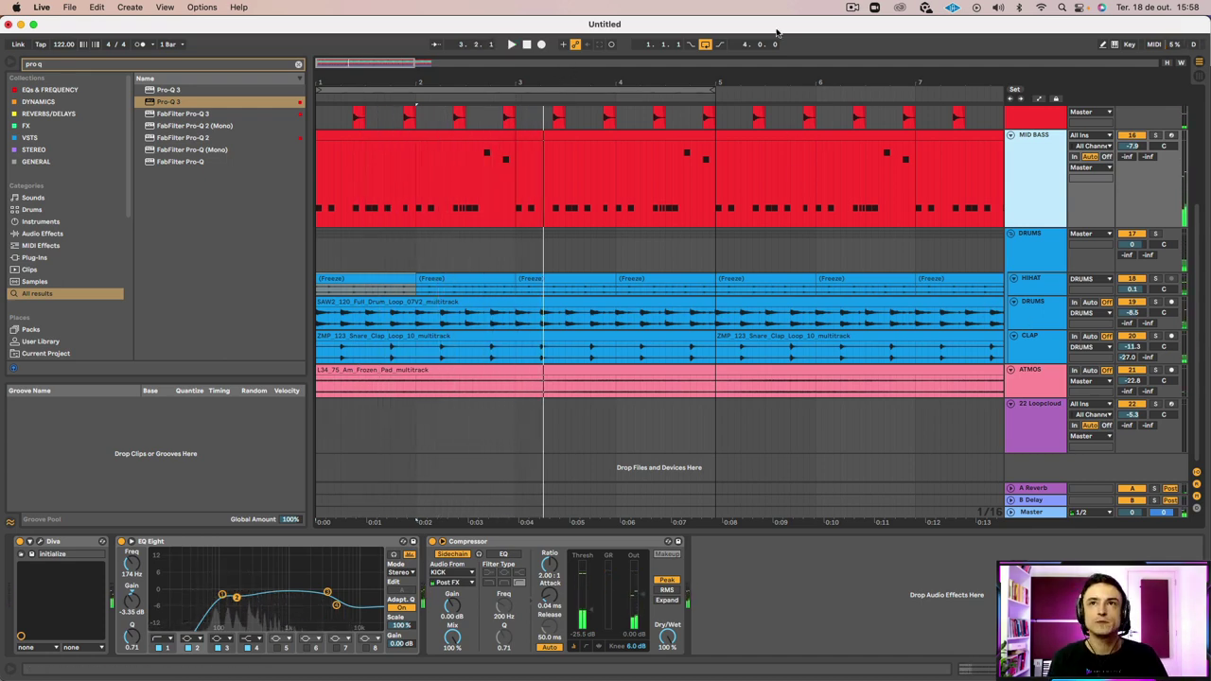
{"action": "left_click", "coordinate": [853, 8]}
{"action": "left_click", "coordinate": [863, 54]}
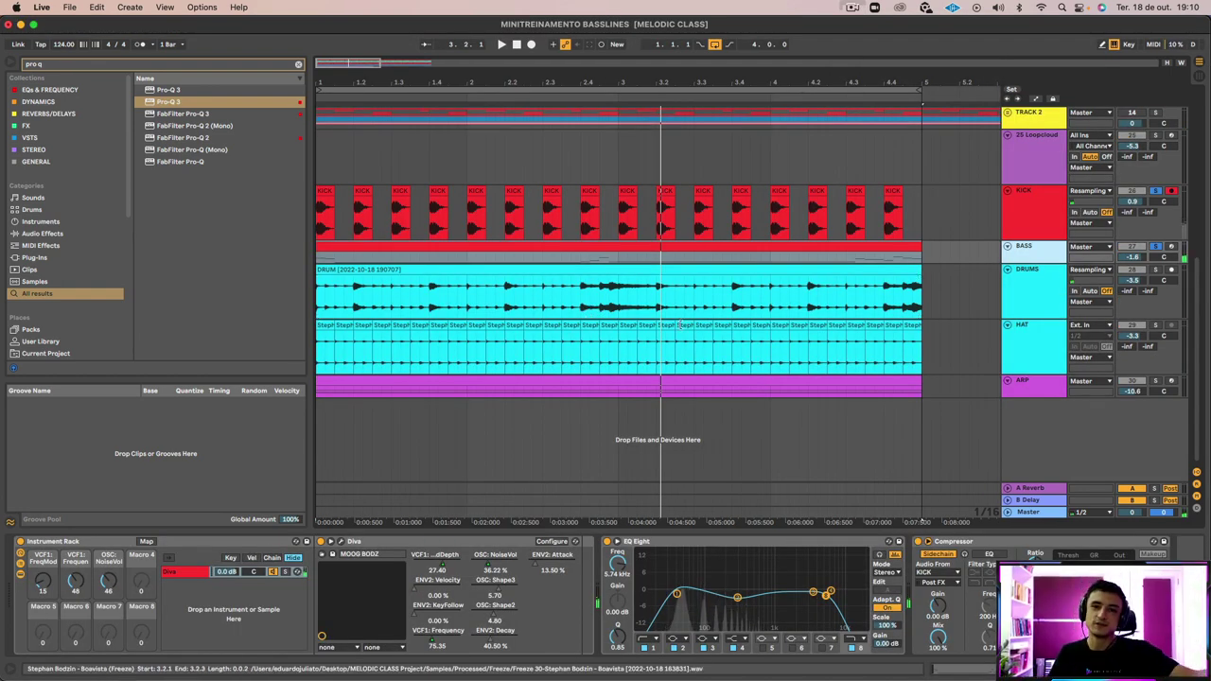
In the MINITREINAMENTO BASSLINES project, enlarge the BASS track, solo it alone and play the loop
{"action": "left_click", "coordinate": [430, 244]}
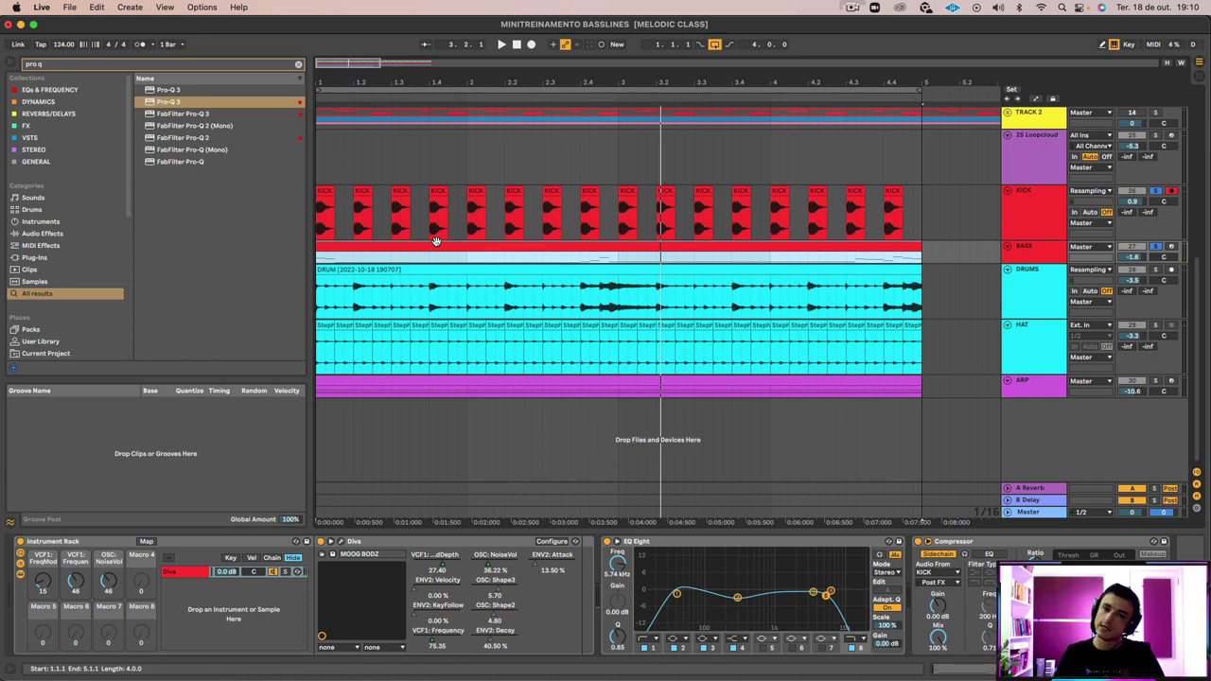
{"action": "left_click", "coordinate": [1025, 257]}
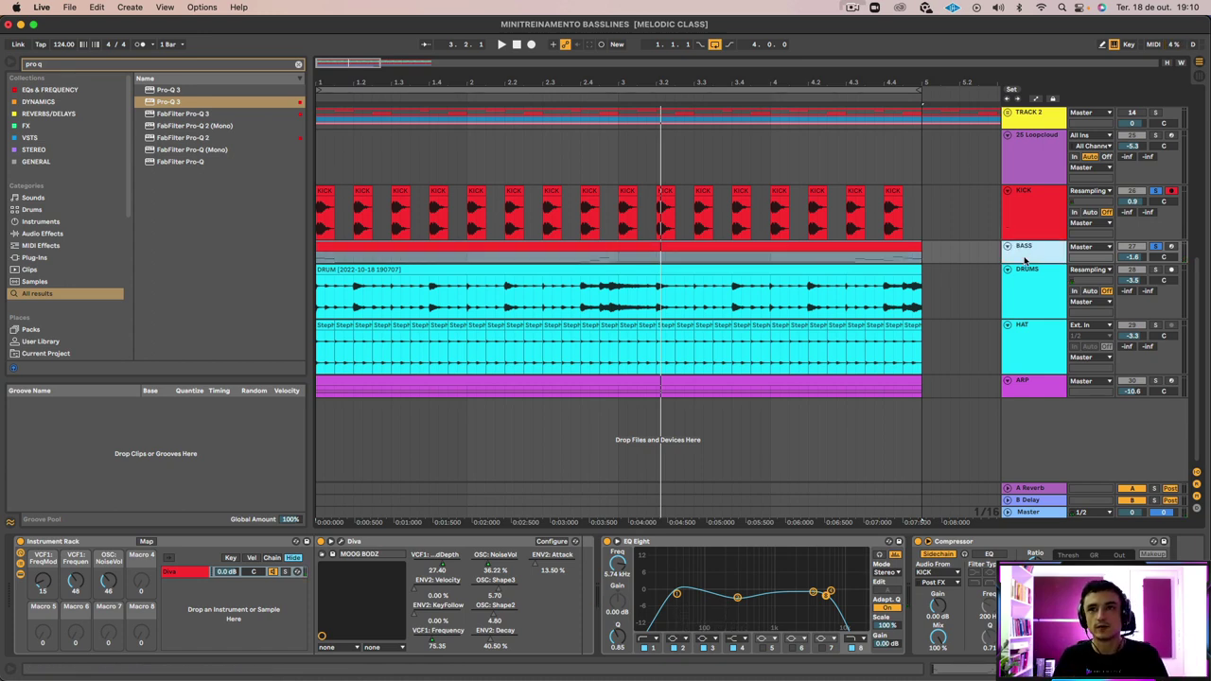
{"action": "left_click_drag", "start_coordinate": [1023, 265], "coordinate": [1025, 286]}
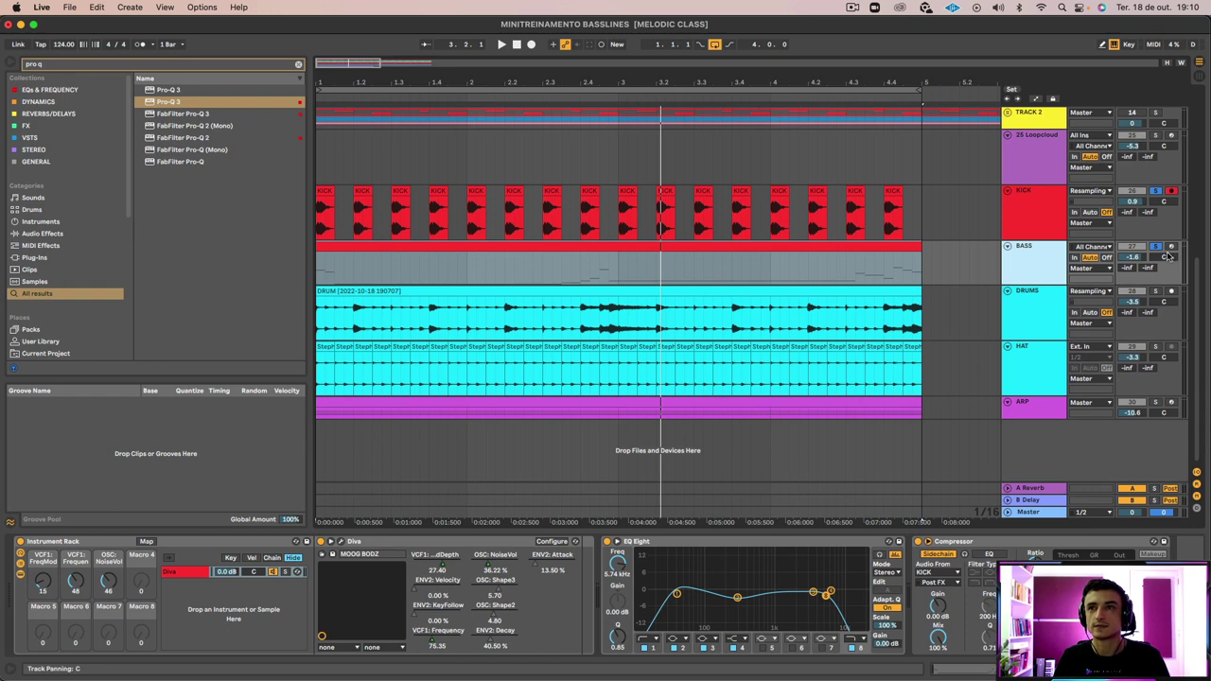
{"action": "left_click", "coordinate": [1157, 247]}
{"action": "left_click", "coordinate": [1156, 247]}
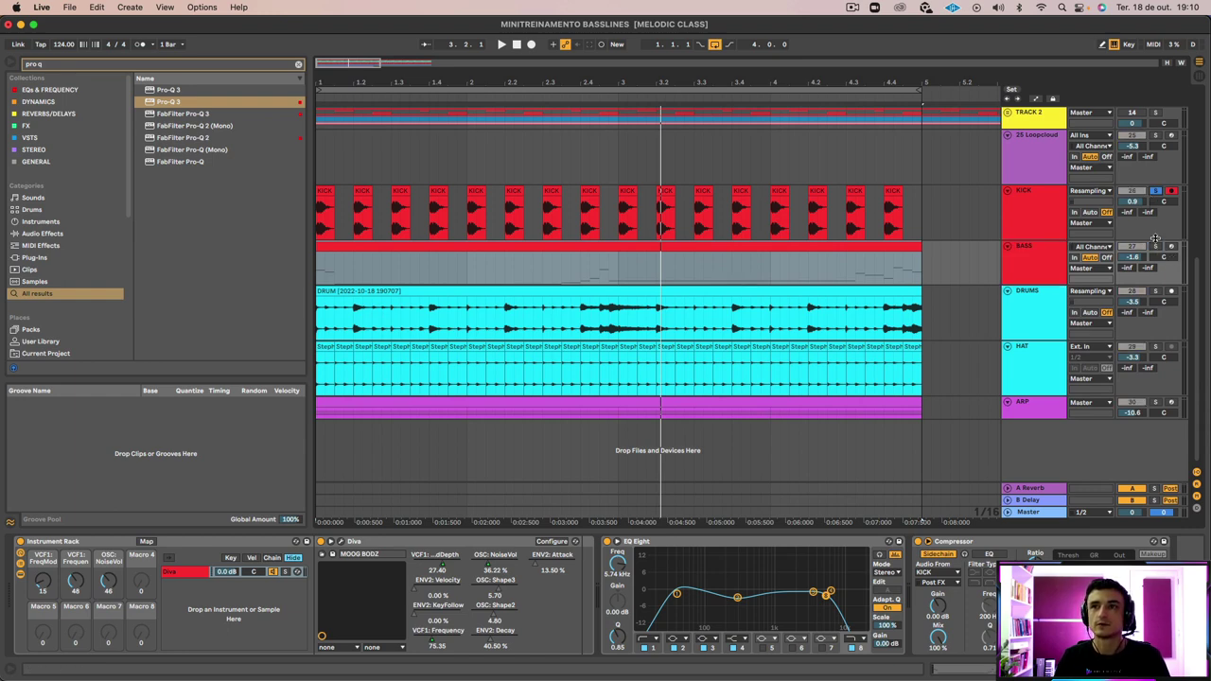
{"action": "key", "text": "space"}
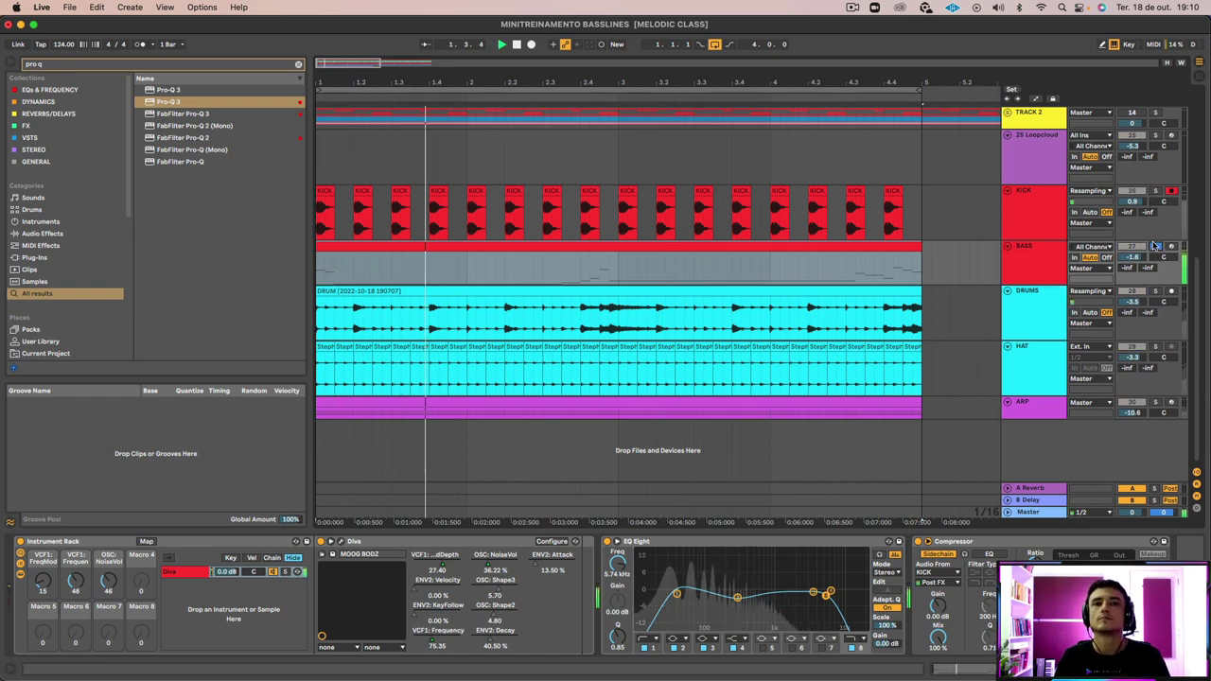
Open the BASS clip's MIDI notes and examine the bassline's long notes and fills while playing it
{"action": "left_click", "coordinate": [749, 247]}
{"action": "double_click", "coordinate": [750, 247]}
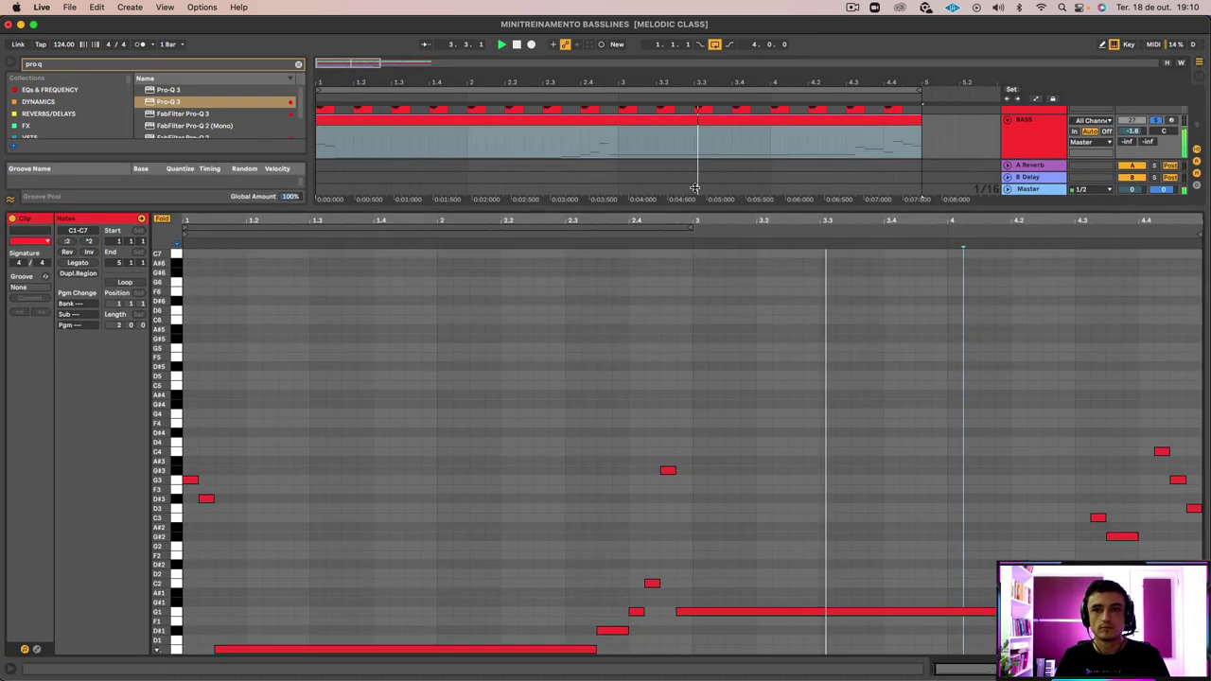
{"action": "left_click_drag", "start_coordinate": [694, 187], "coordinate": [710, 211]}
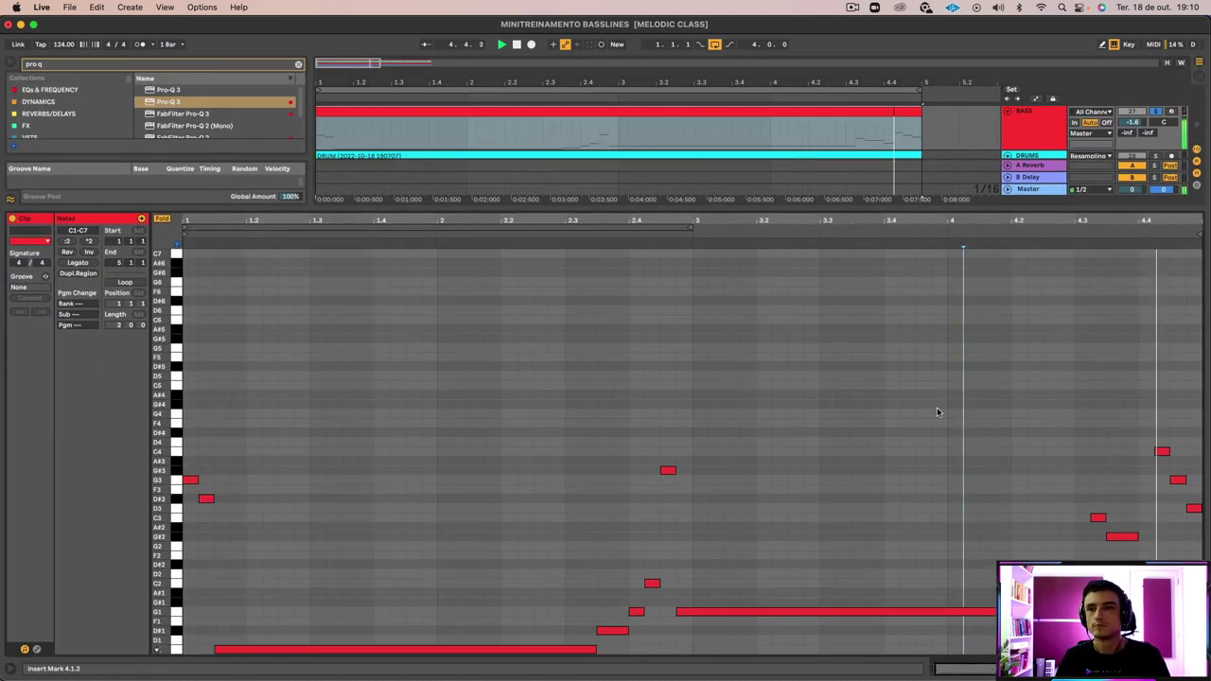
{"action": "key", "text": "space"}
{"action": "scroll", "coordinate": [285, 497], "scroll_direction": "left", "scroll_amount": 1}
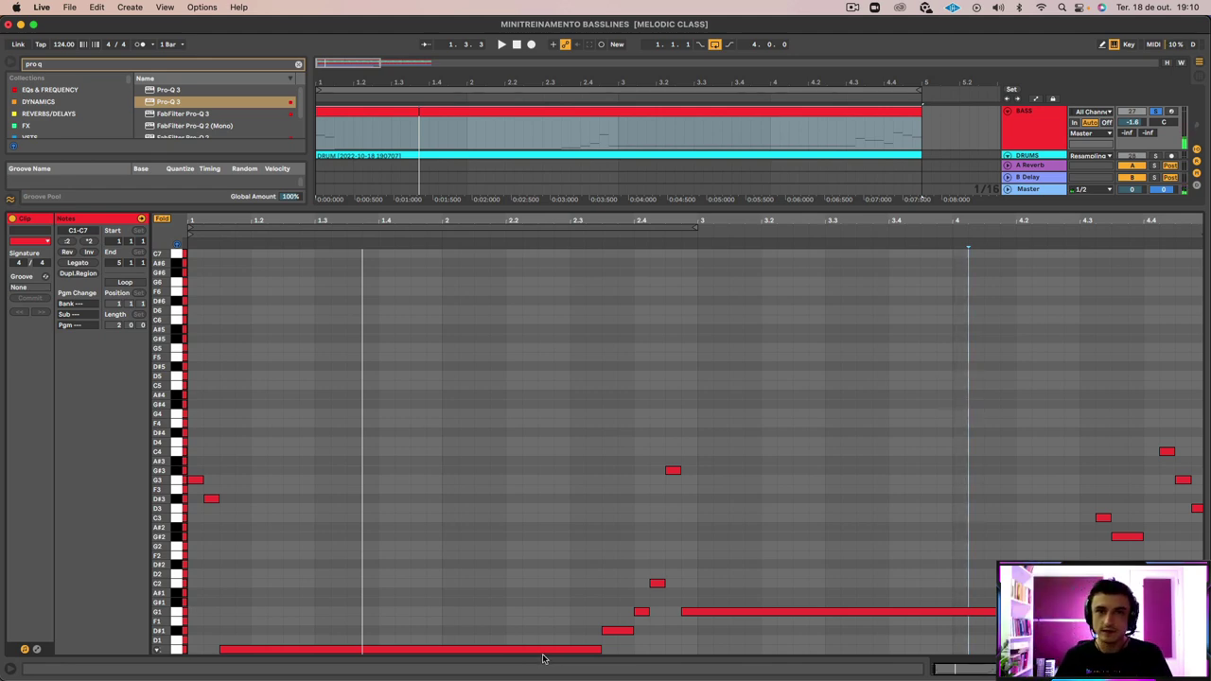
{"action": "key", "text": "space"}
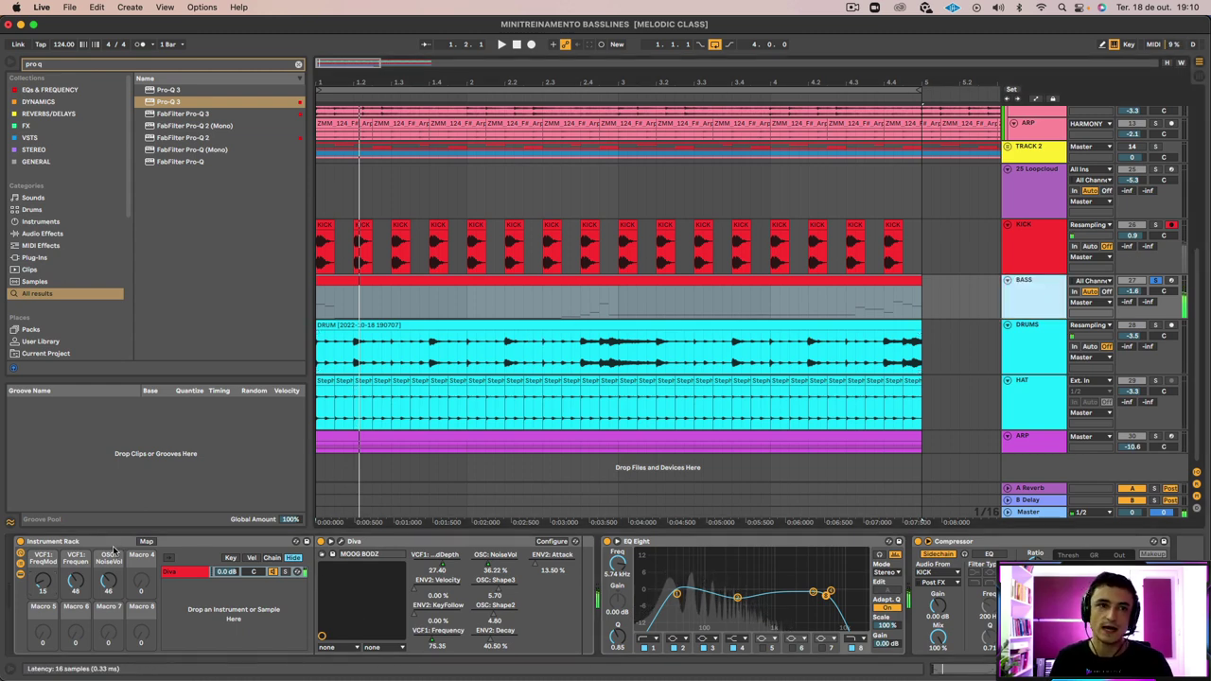
Open the BASS track's Diva synth, check oscillator 3's tuning and play the loop
{"action": "left_click", "coordinate": [342, 543]}
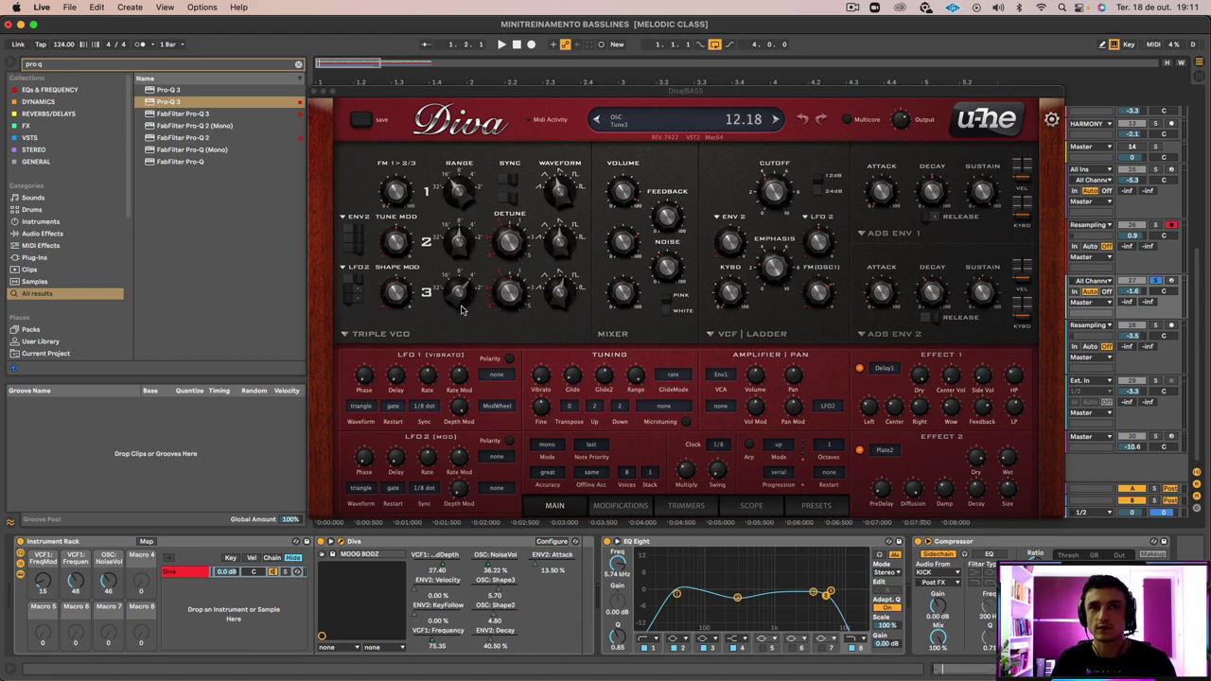
{"action": "left_click", "coordinate": [508, 299]}
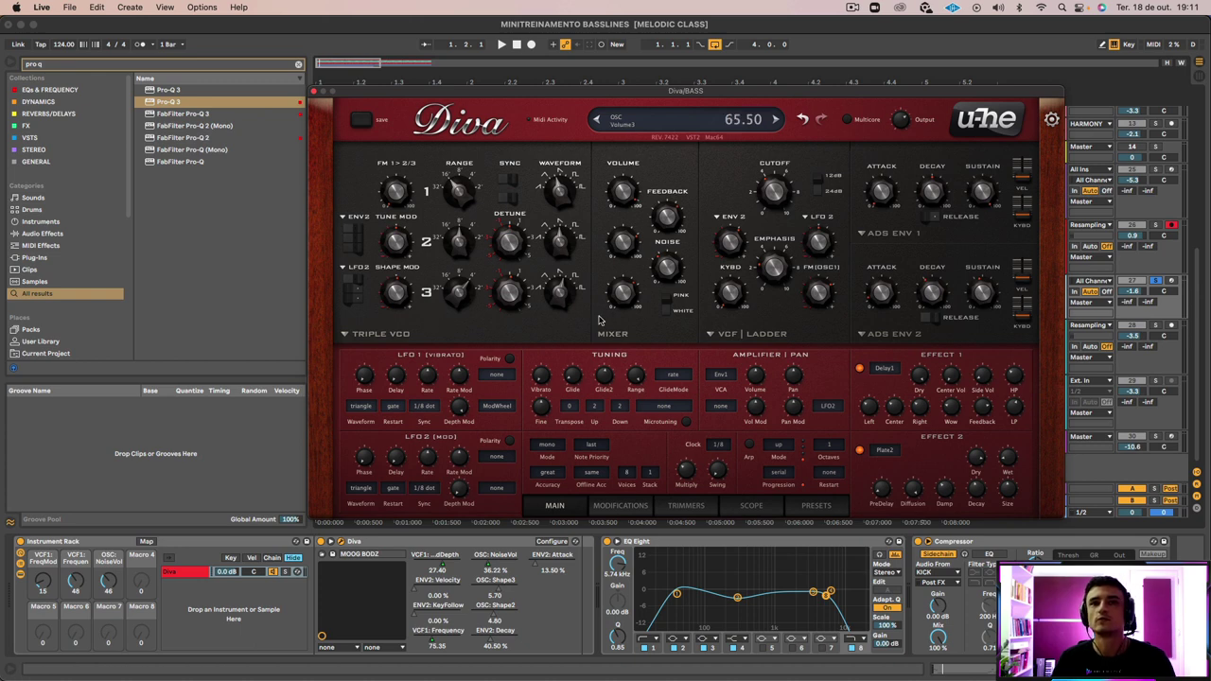
{"action": "key", "text": "space"}
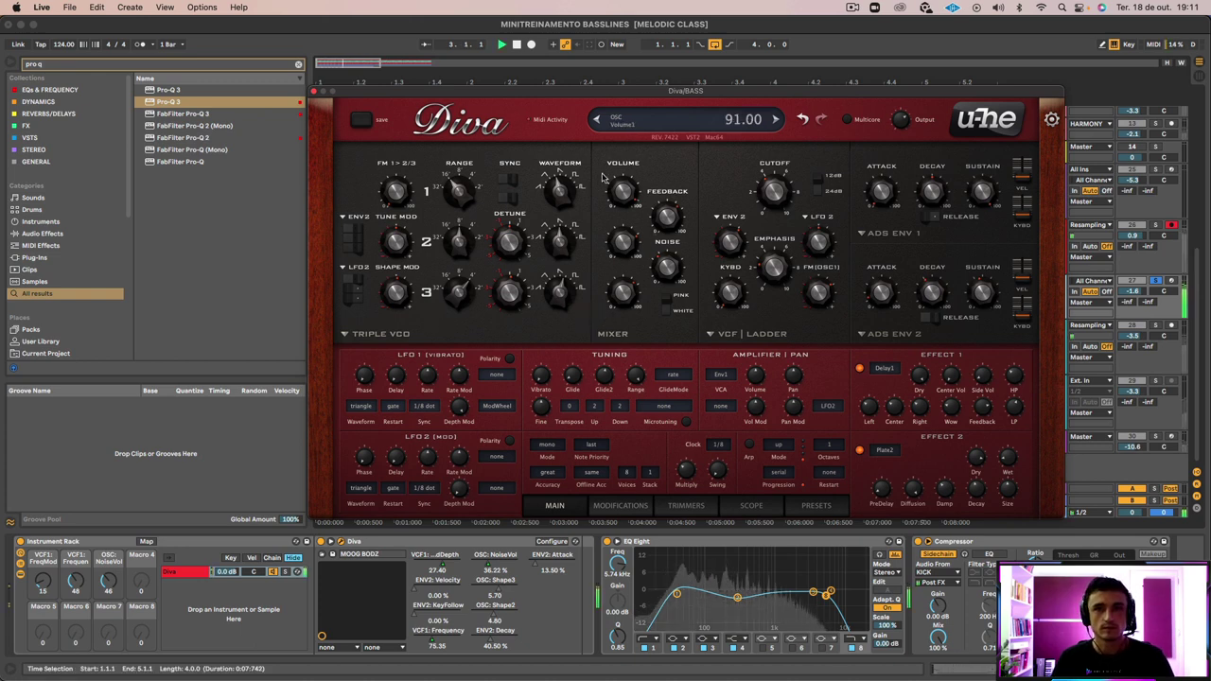
Adjust oscillator 1's volume in Diva's mixer and turn oscillators 2 and 3 down to 0.00 during playback
{"action": "left_click_drag", "start_coordinate": [617, 201], "coordinate": [617, 197]}
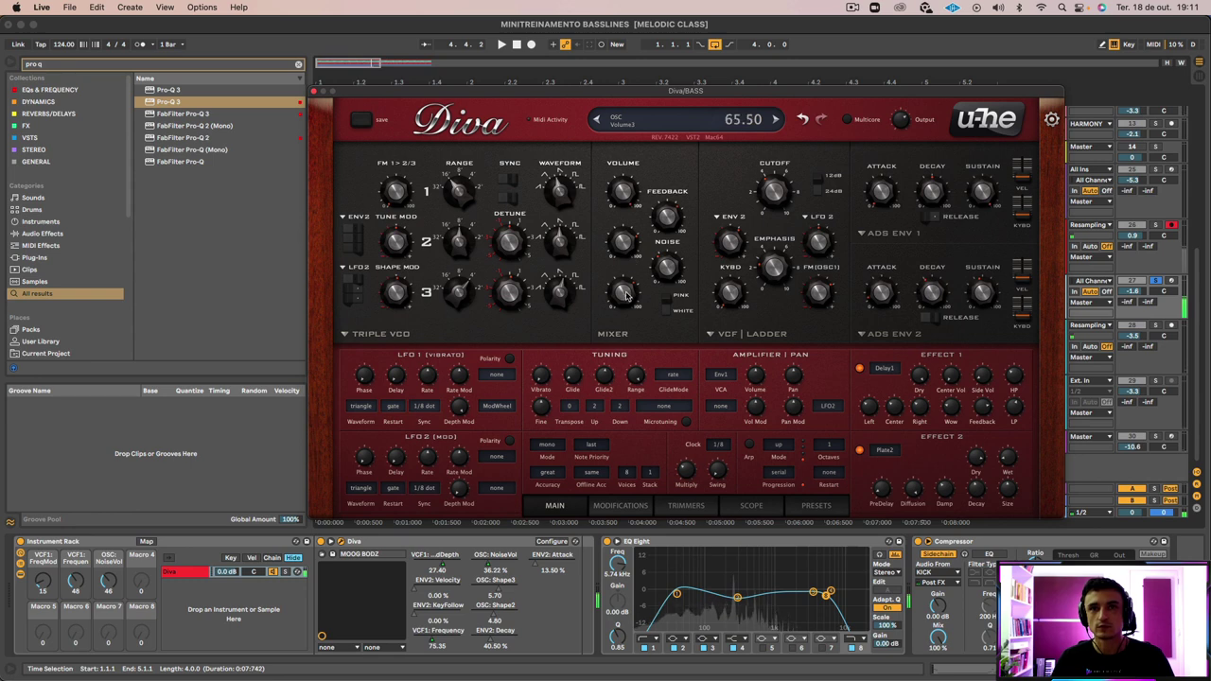
{"action": "mouse_move", "coordinate": [625, 298]}
{"action": "left_mouse_down"}
{"action": "mouse_move", "coordinate": [630, 350]}
{"action": "mouse_move", "coordinate": [619, 252]}
{"action": "mouse_move", "coordinate": [619, 319]}
{"action": "left_mouse_up"}
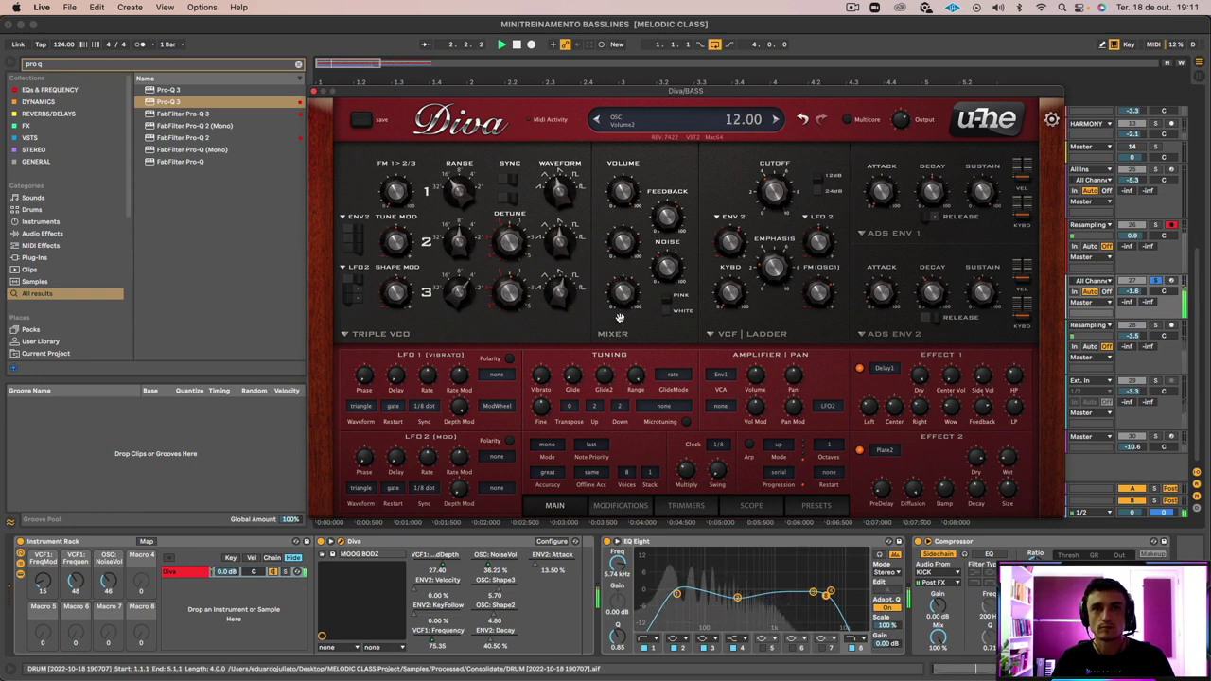
{"action": "left_click_drag", "start_coordinate": [616, 270], "coordinate": [627, 433]}
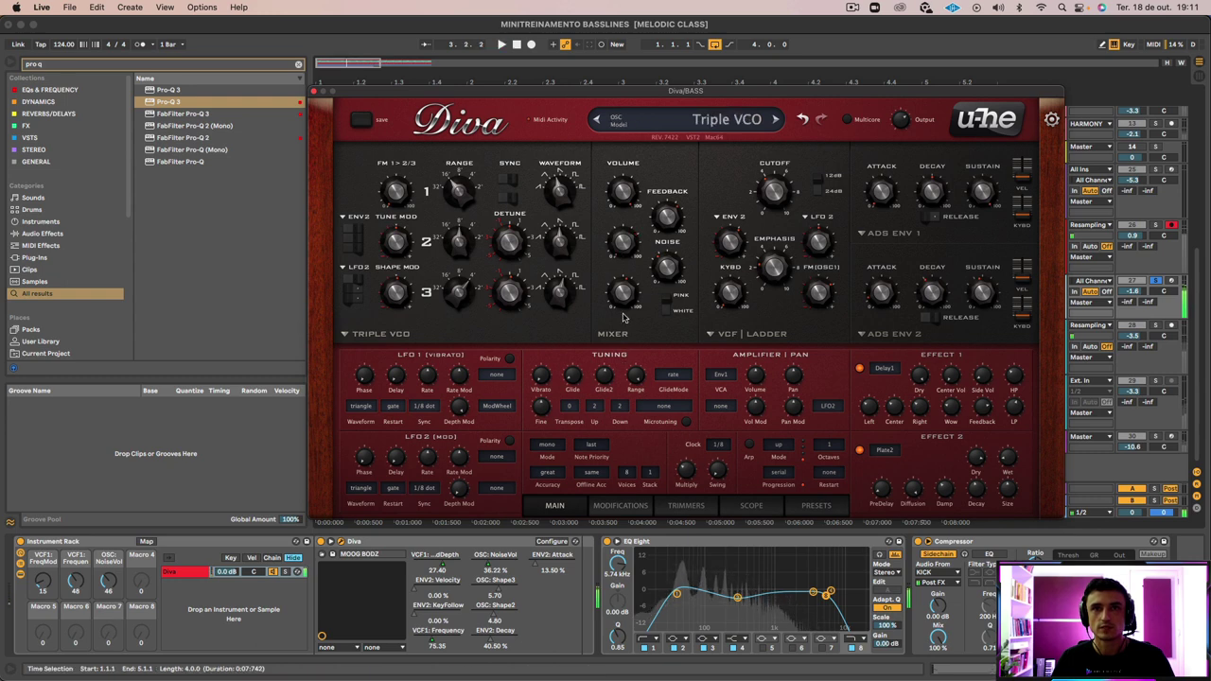
{"action": "left_click_drag", "start_coordinate": [623, 300], "coordinate": [614, 517]}
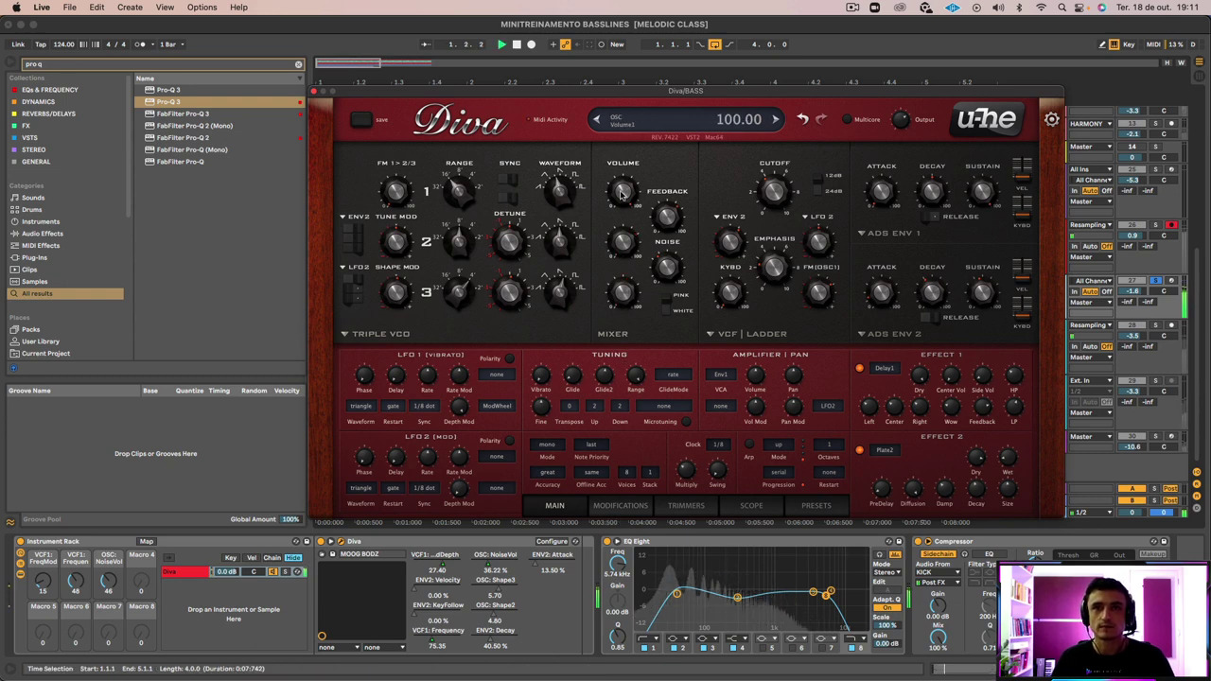
{"action": "left_click_drag", "start_coordinate": [620, 192], "coordinate": [672, 364]}
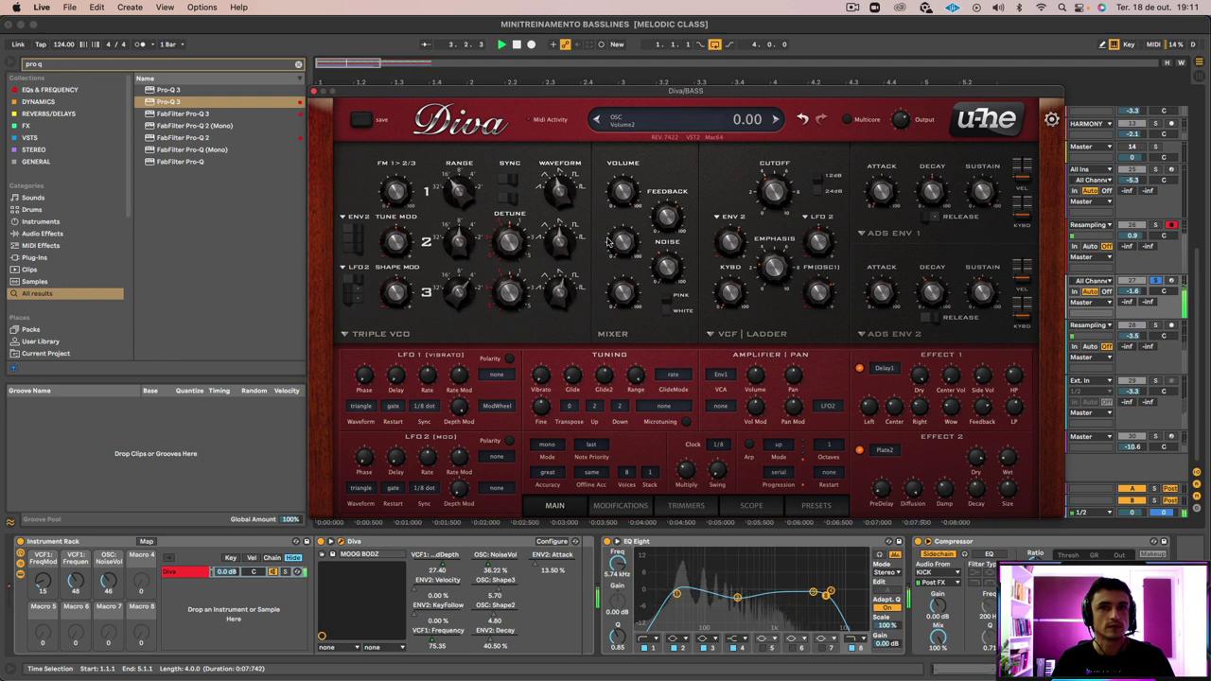
Play the loop and adjust the Feedback level in Diva's mixer to hear its effect
{"action": "mouse_move", "coordinate": [660, 217]}
{"action": "left_mouse_down"}
{"action": "mouse_move", "coordinate": [665, 133]}
{"action": "mouse_move", "coordinate": [666, 236]}
{"action": "mouse_move", "coordinate": [657, 198]}
{"action": "mouse_move", "coordinate": [664, 221]}
{"action": "left_mouse_up"}
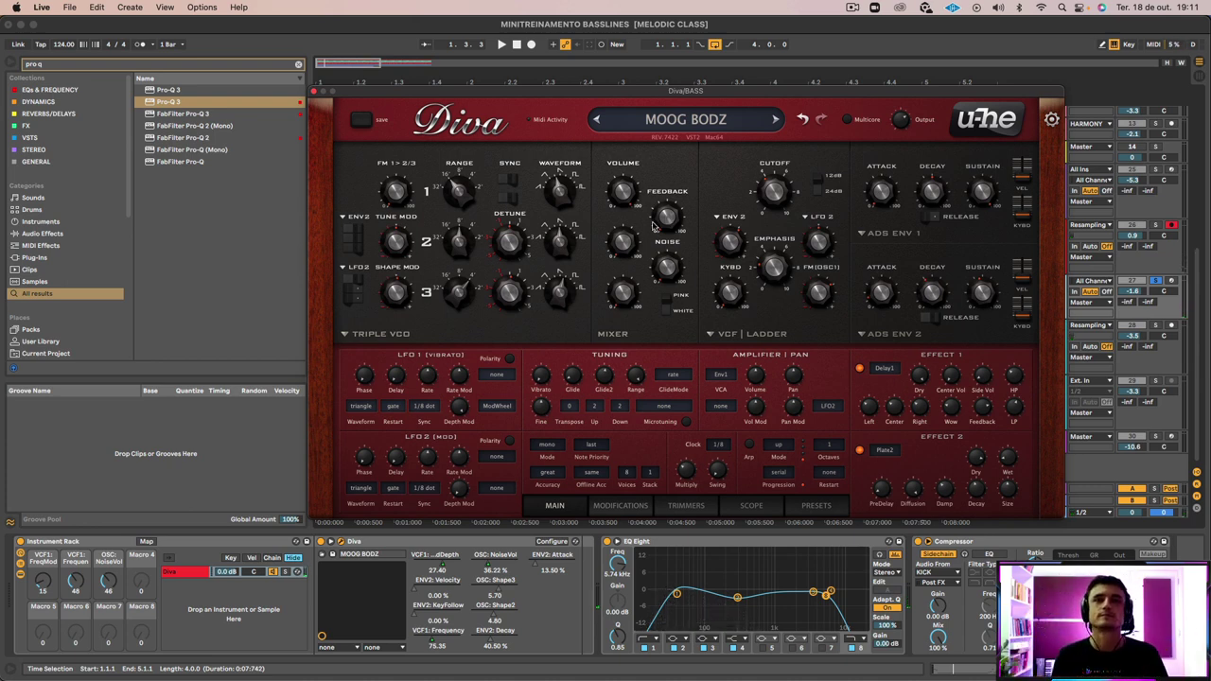
{"action": "key", "text": "space"}
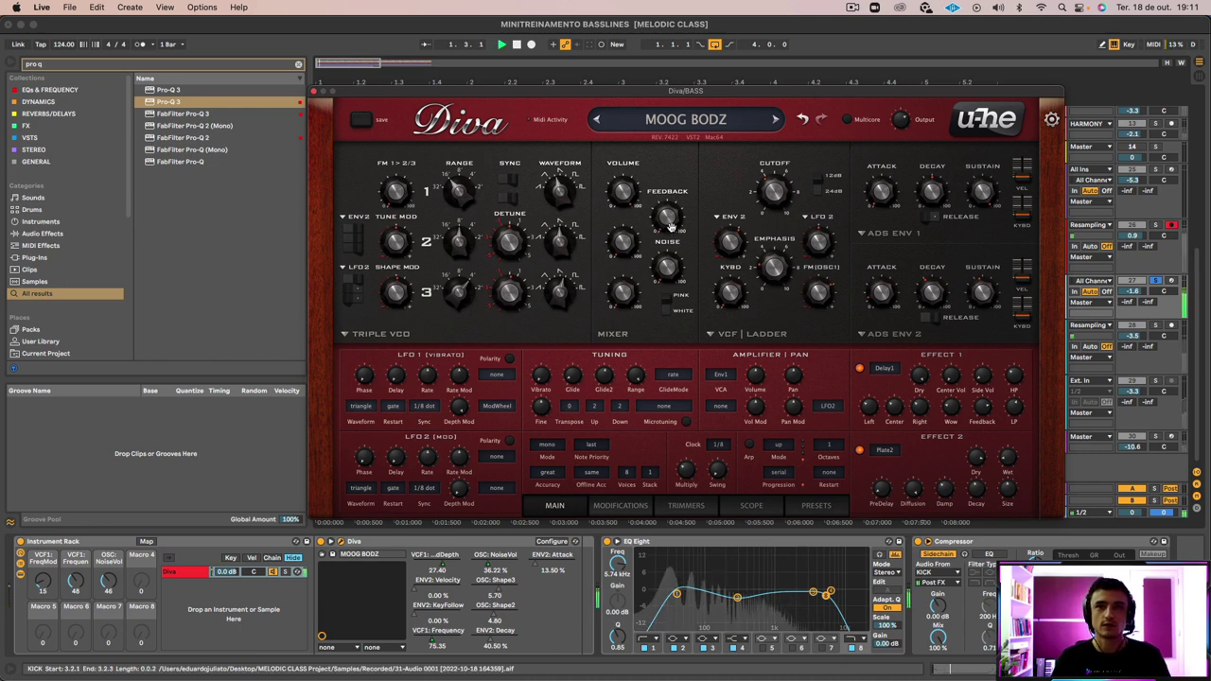
{"action": "mouse_move", "coordinate": [669, 224]}
{"action": "left_mouse_down"}
{"action": "mouse_move", "coordinate": [675, 140]}
{"action": "mouse_move", "coordinate": [670, 204]}
{"action": "left_mouse_up"}
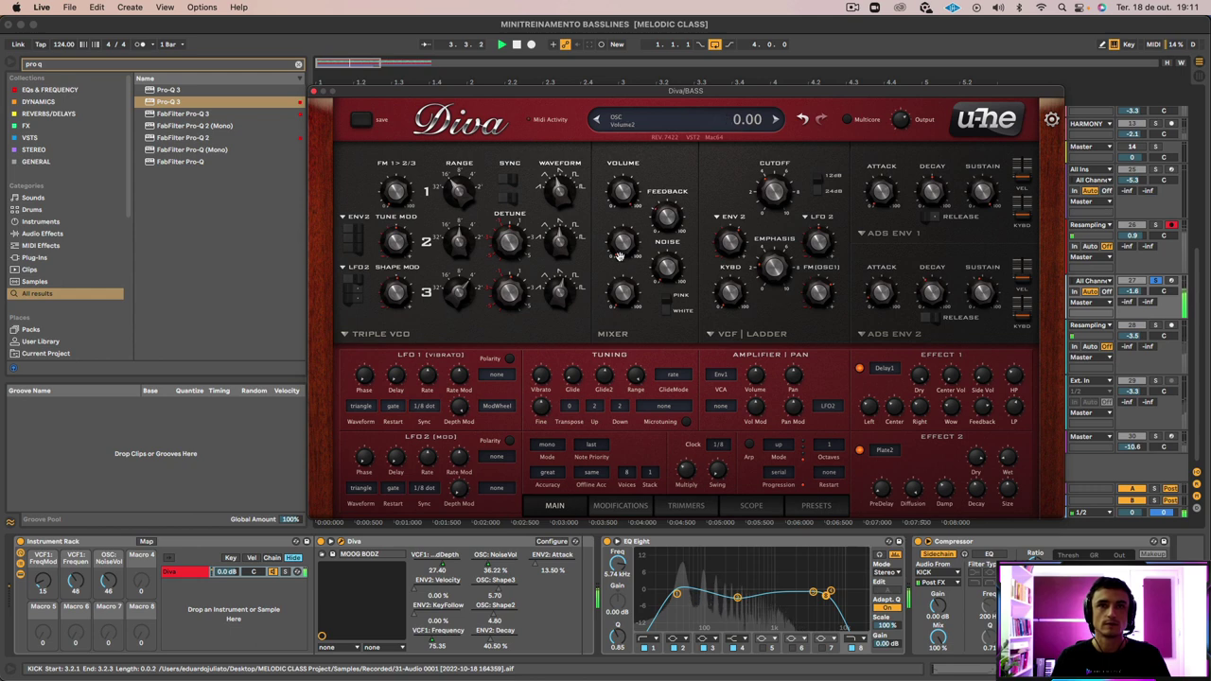
Bring Diva's oscillator 3 up to 56.50 and oscillator 2 to 67.00, and adjust the mixer's noise level
{"action": "left_click_drag", "start_coordinate": [620, 257], "coordinate": [634, 163]}
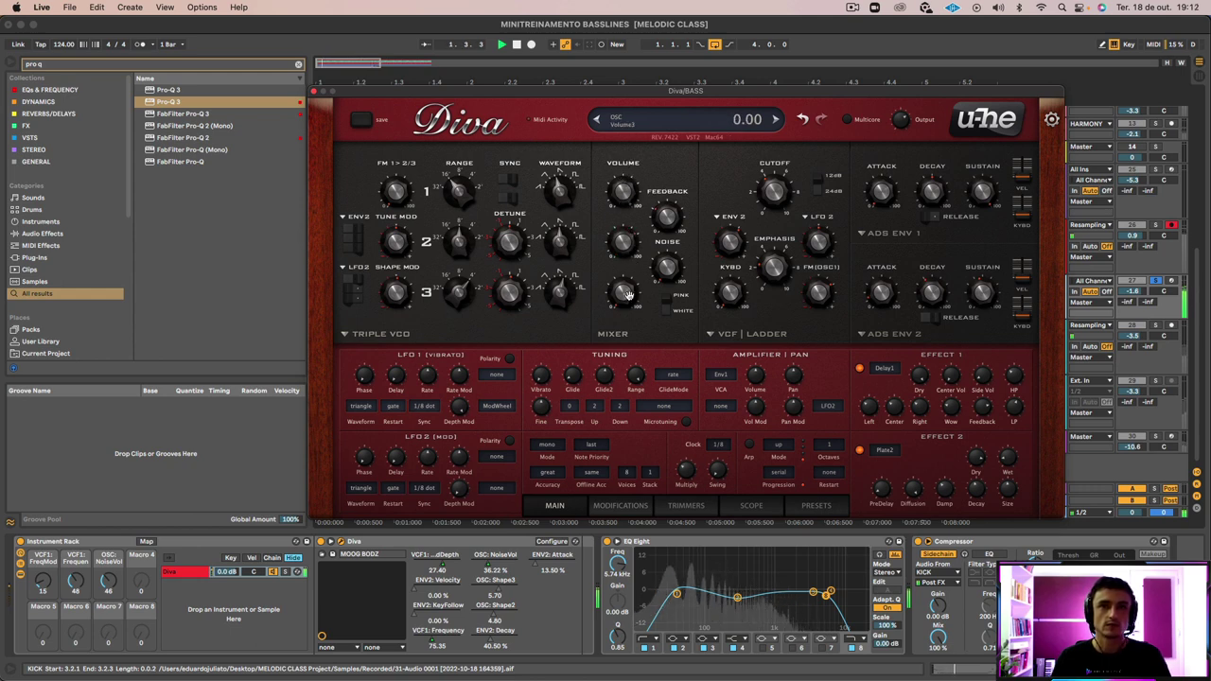
{"action": "left_click_drag", "start_coordinate": [625, 248], "coordinate": [629, 228]}
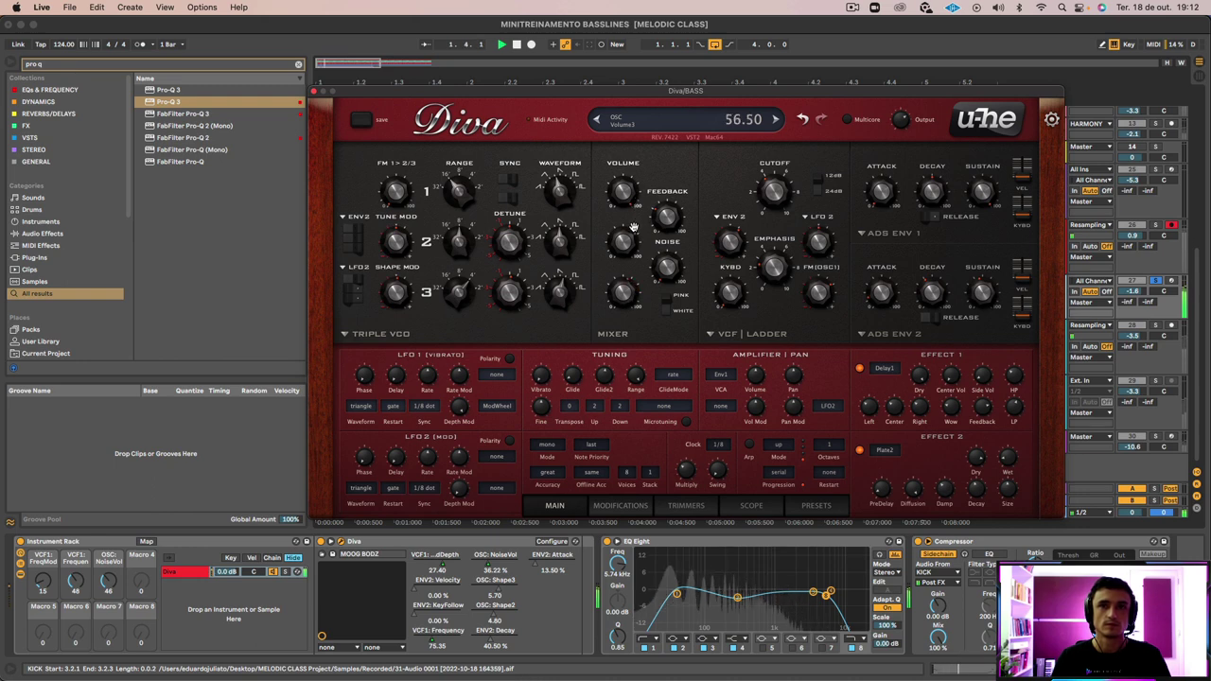
{"action": "mouse_move", "coordinate": [629, 237]}
{"action": "left_mouse_down"}
{"action": "mouse_move", "coordinate": [623, 288]}
{"action": "mouse_move", "coordinate": [613, 237]}
{"action": "left_mouse_up"}
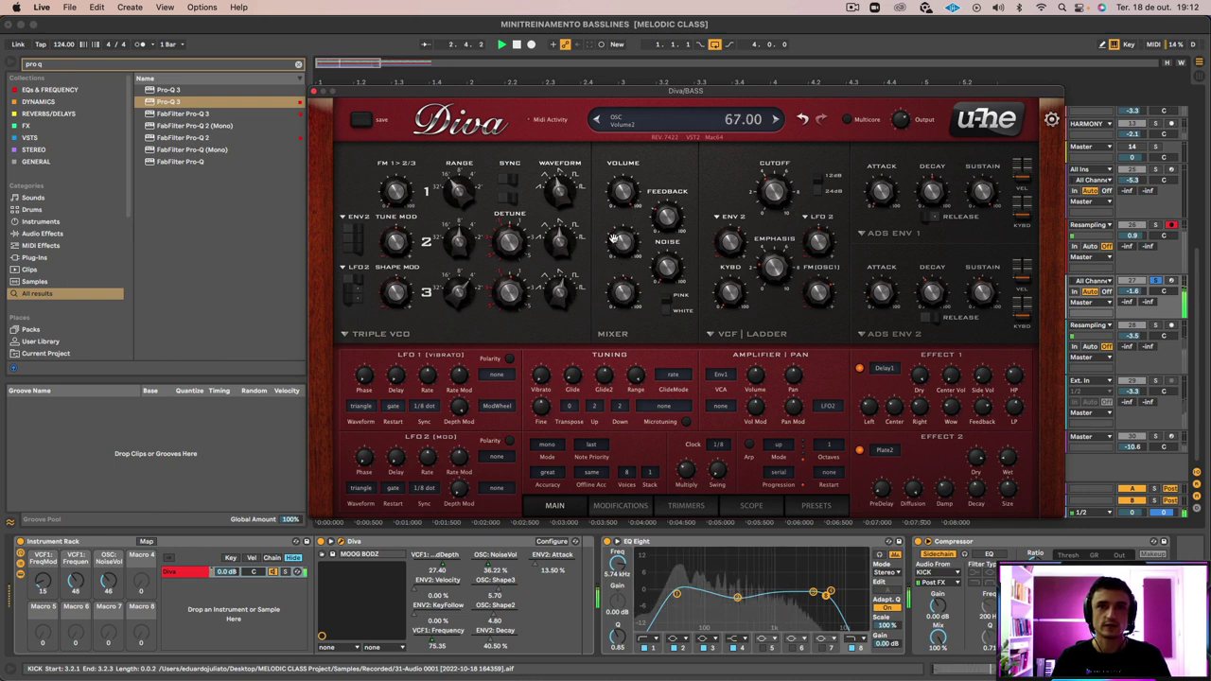
{"action": "left_click_drag", "start_coordinate": [665, 275], "coordinate": [675, 180]}
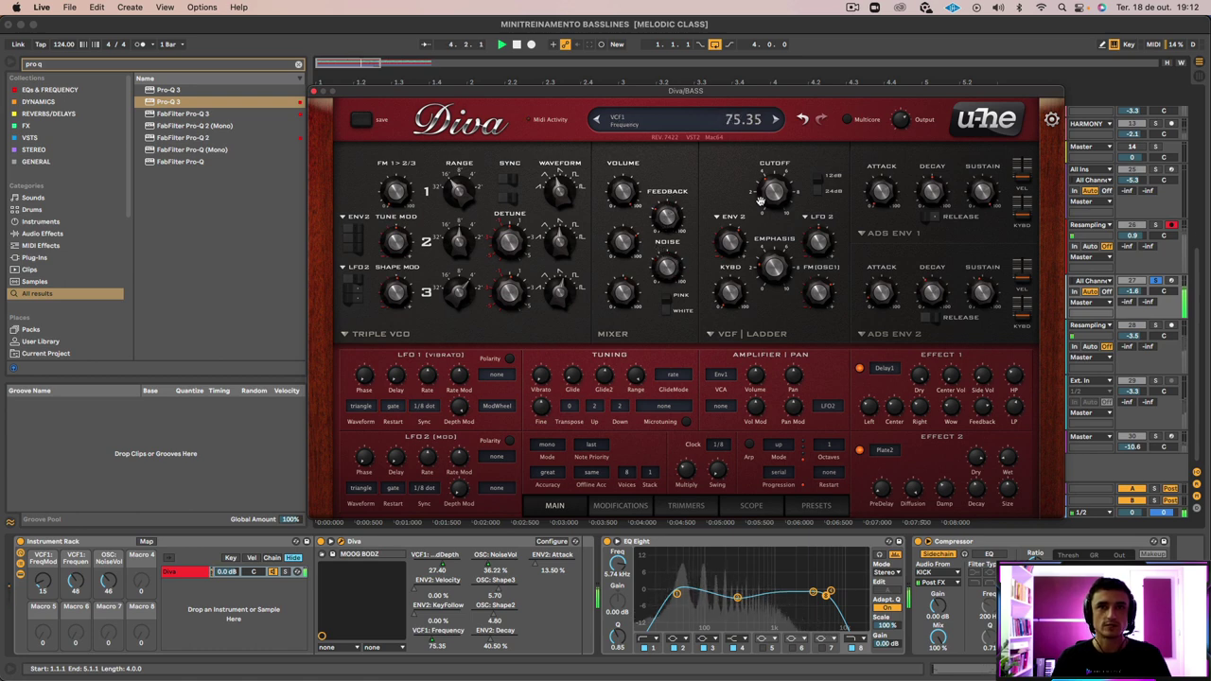
Sweep Diva's filter cutoff during playback to hear its effect, replay the loop and close the synth window
{"action": "mouse_move", "coordinate": [766, 188]}
{"action": "left_mouse_down"}
{"action": "mouse_move", "coordinate": [765, 168]}
{"action": "mouse_move", "coordinate": [768, 207]}
{"action": "mouse_move", "coordinate": [775, 119]}
{"action": "mouse_move", "coordinate": [763, 211]}
{"action": "left_mouse_up"}
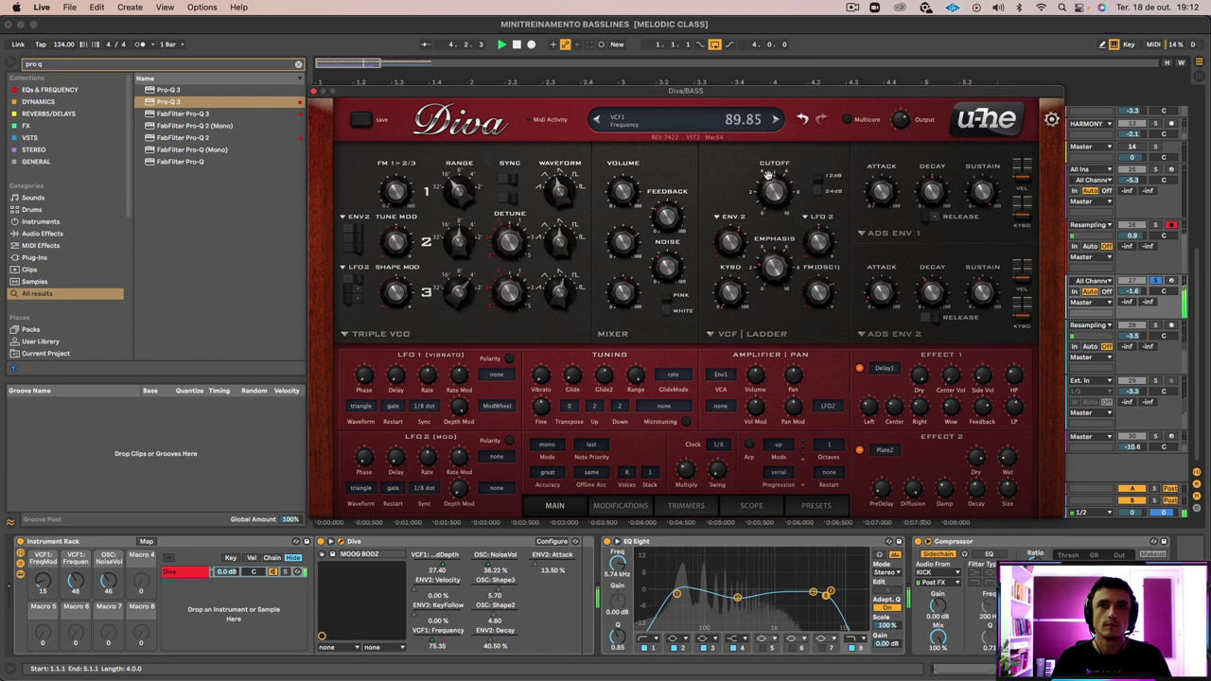
{"action": "left_click_drag", "start_coordinate": [769, 174], "coordinate": [760, 212]}
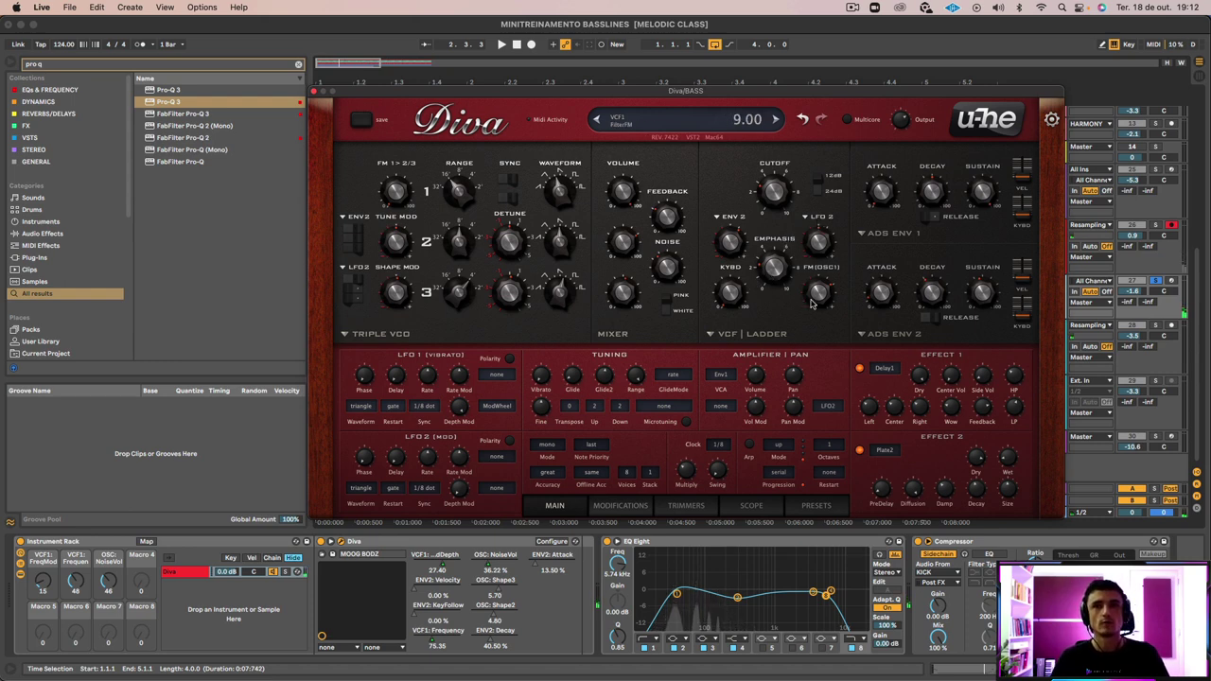
{"action": "key", "text": "space"}
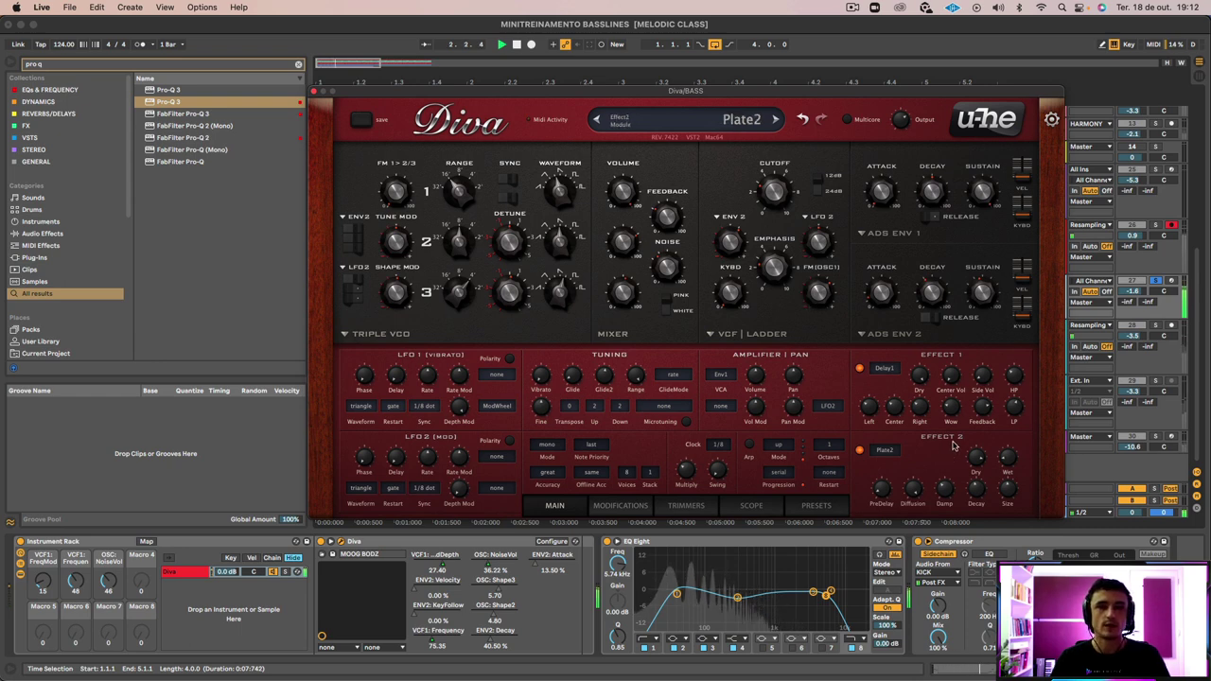
{"action": "left_click", "coordinate": [318, 91]}
Play the loop and compare the Instrument Rack's first macro mapping with the ENV 2 filter amount in Diva
{"action": "left_click", "coordinate": [48, 539]}
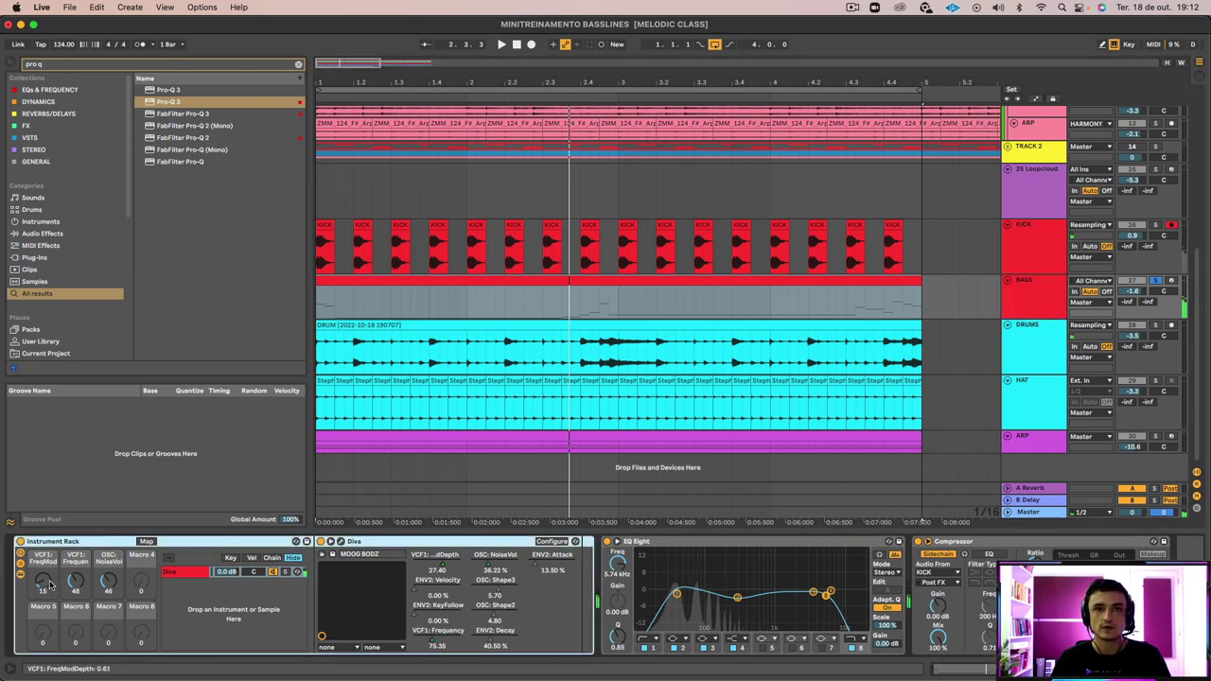
{"action": "key", "text": "space"}
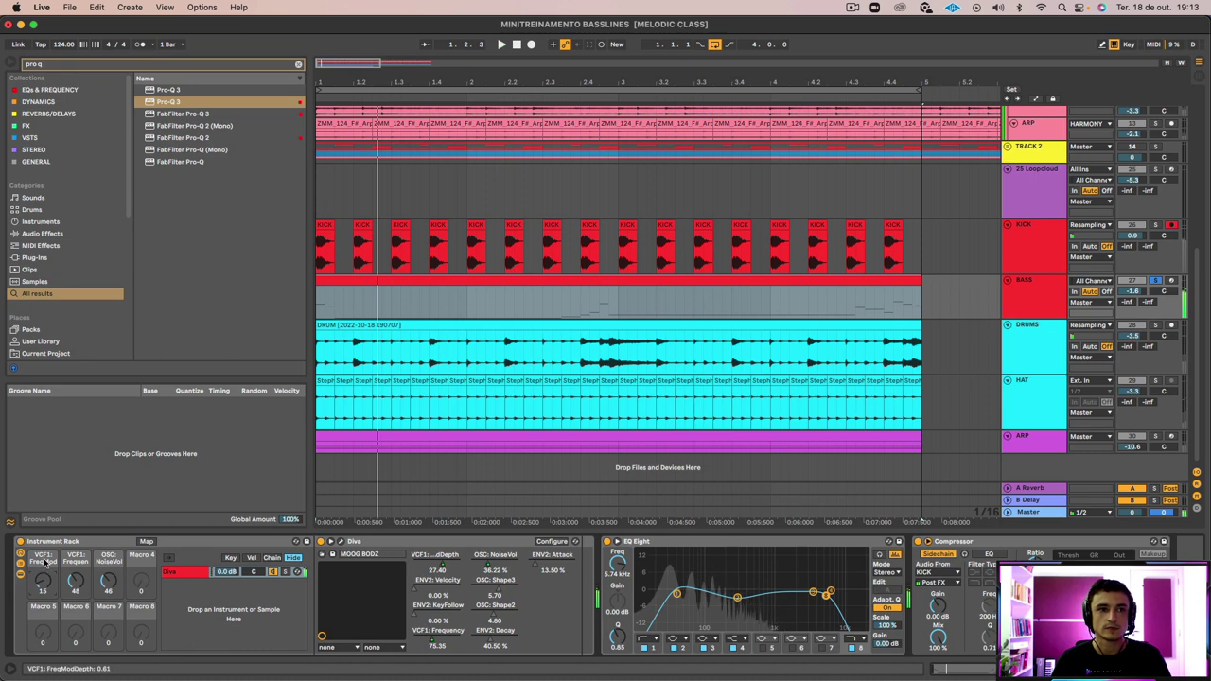
{"action": "left_click", "coordinate": [338, 542]}
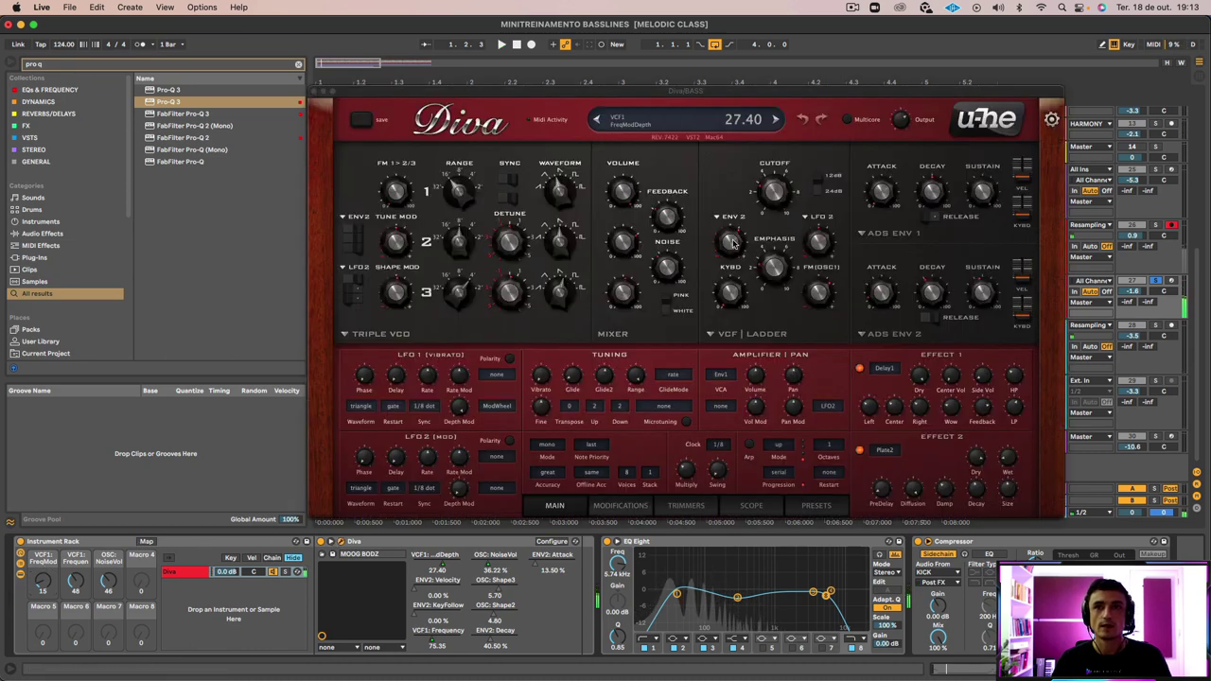
{"action": "left_click", "coordinate": [148, 543]}
{"action": "left_click", "coordinate": [731, 241]}
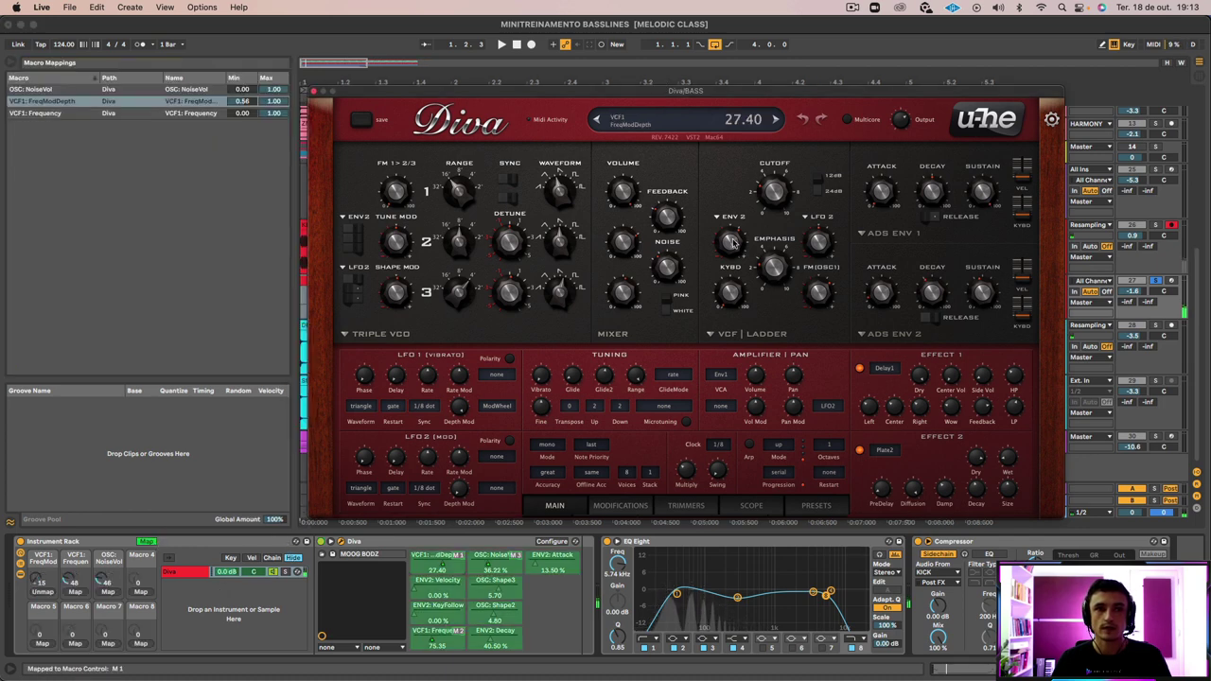
Rename the Instrument Rack's first three macros to ENV, CUT and NOISE
{"action": "left_click", "coordinate": [42, 563]}
{"action": "key", "text": "super+r"}
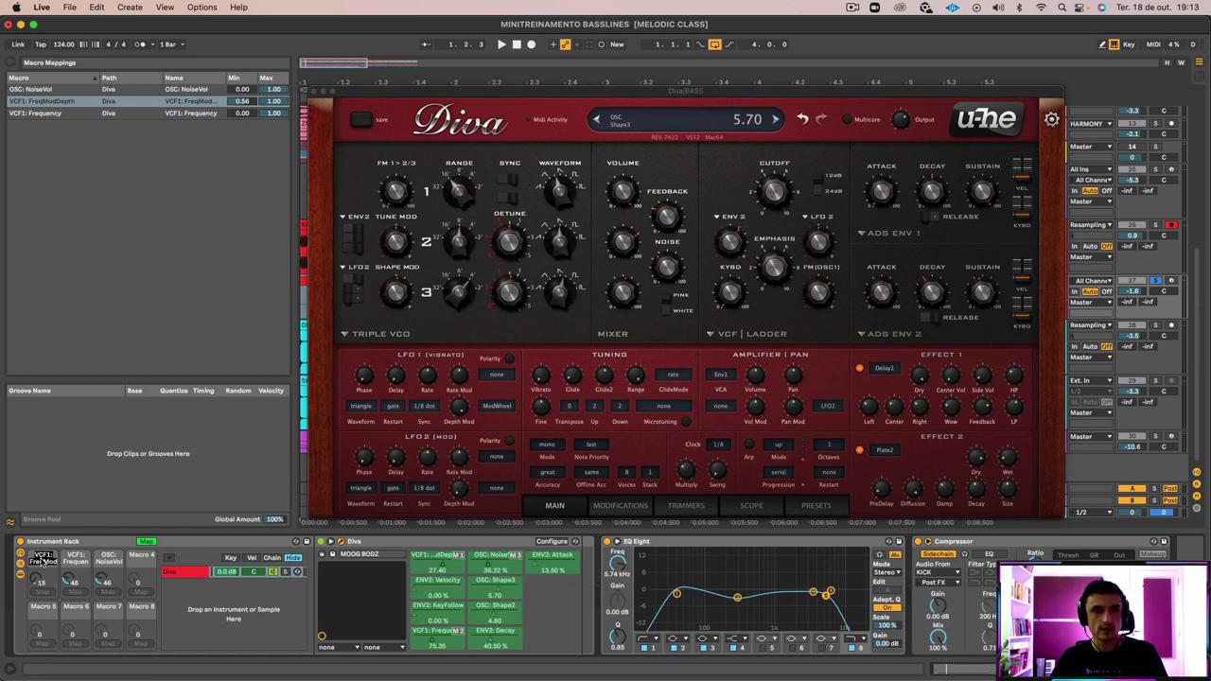
{"action": "type", "text": "ENV"}
{"action": "key", "text": "Return"}
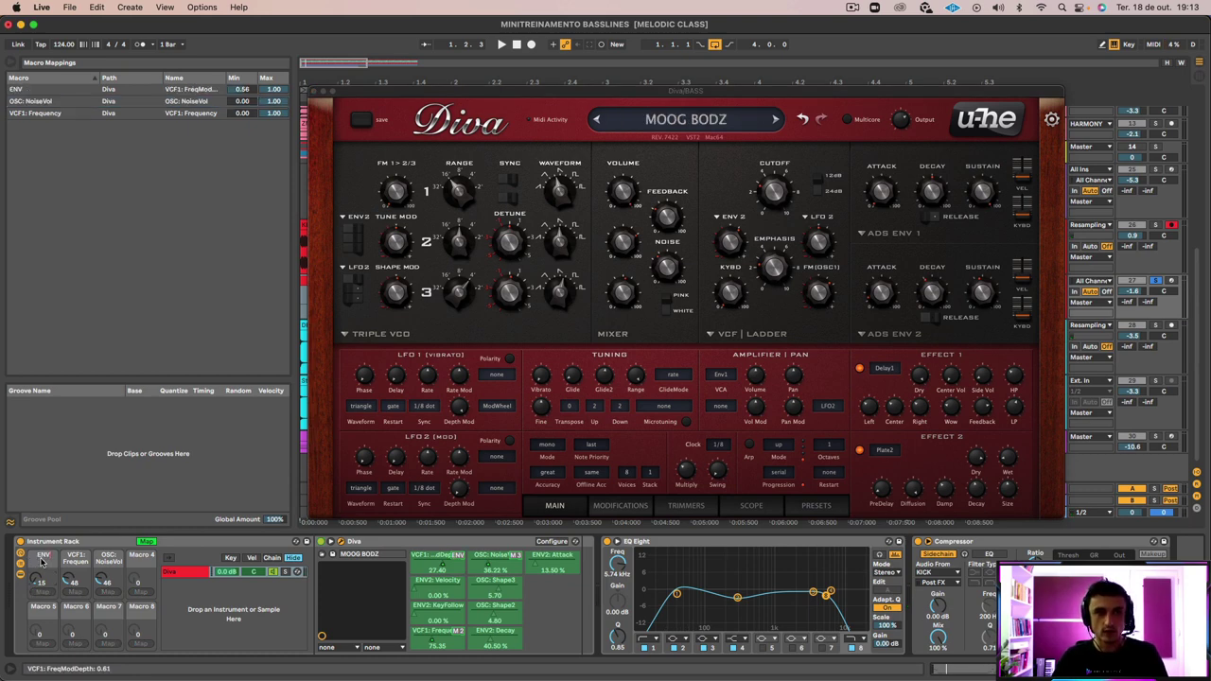
{"action": "key", "text": "super+r"}
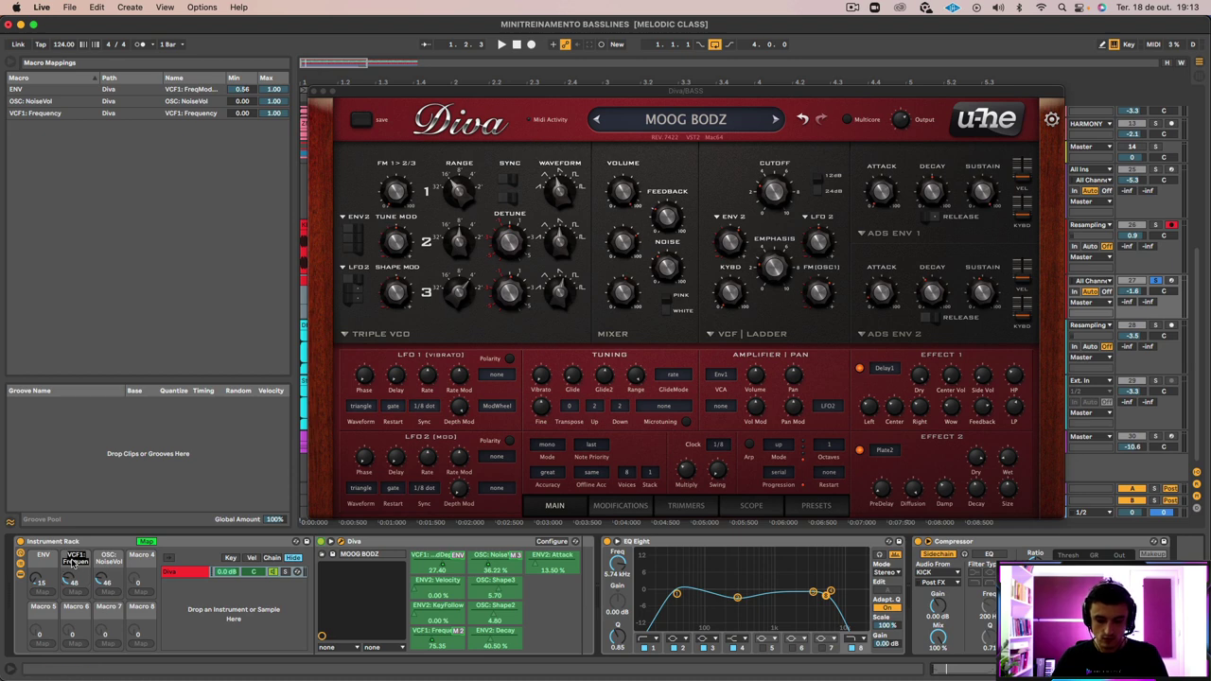
{"action": "type", "text": "CUT"}
{"action": "key", "text": "Return"}
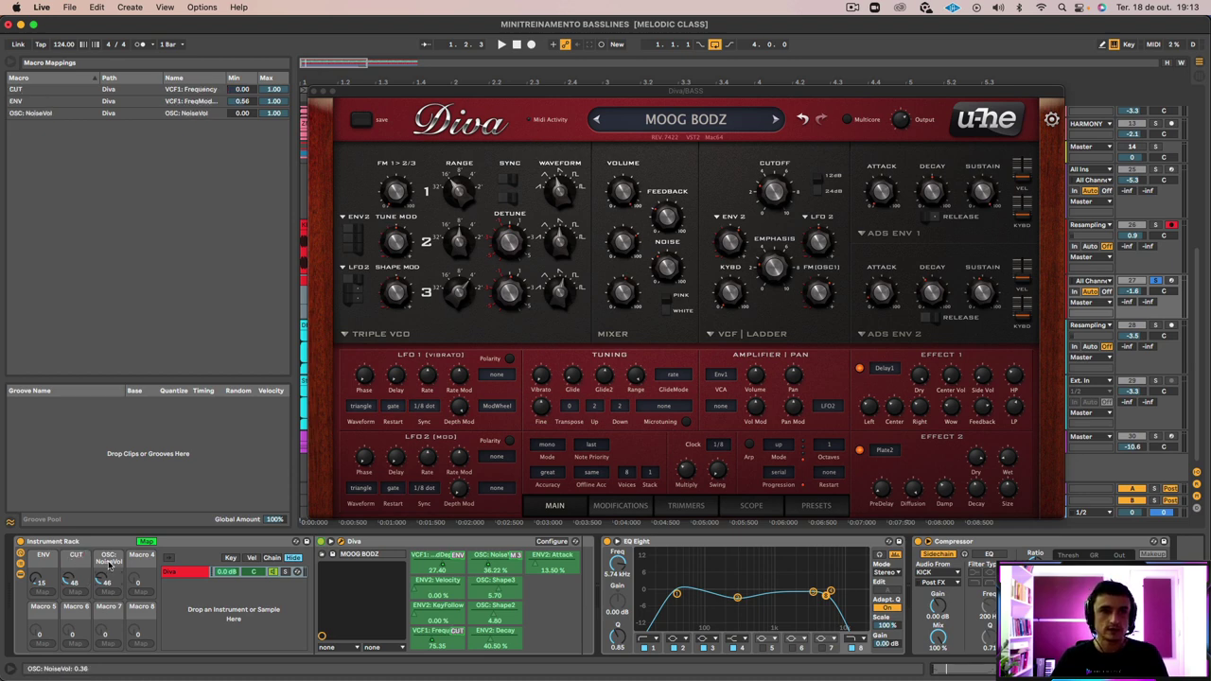
{"action": "key", "text": "super+r"}
{"action": "type", "text": "NO"}
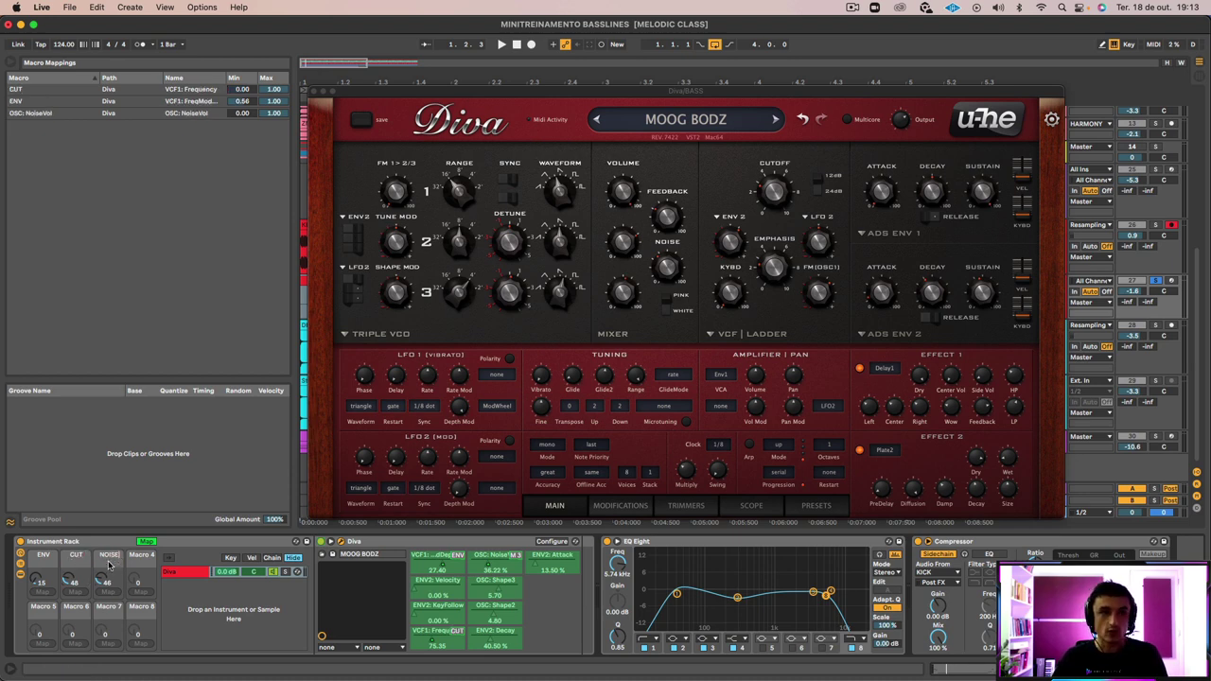
{"action": "type", "text": "ISE"}
{"action": "key", "text": "Return"}
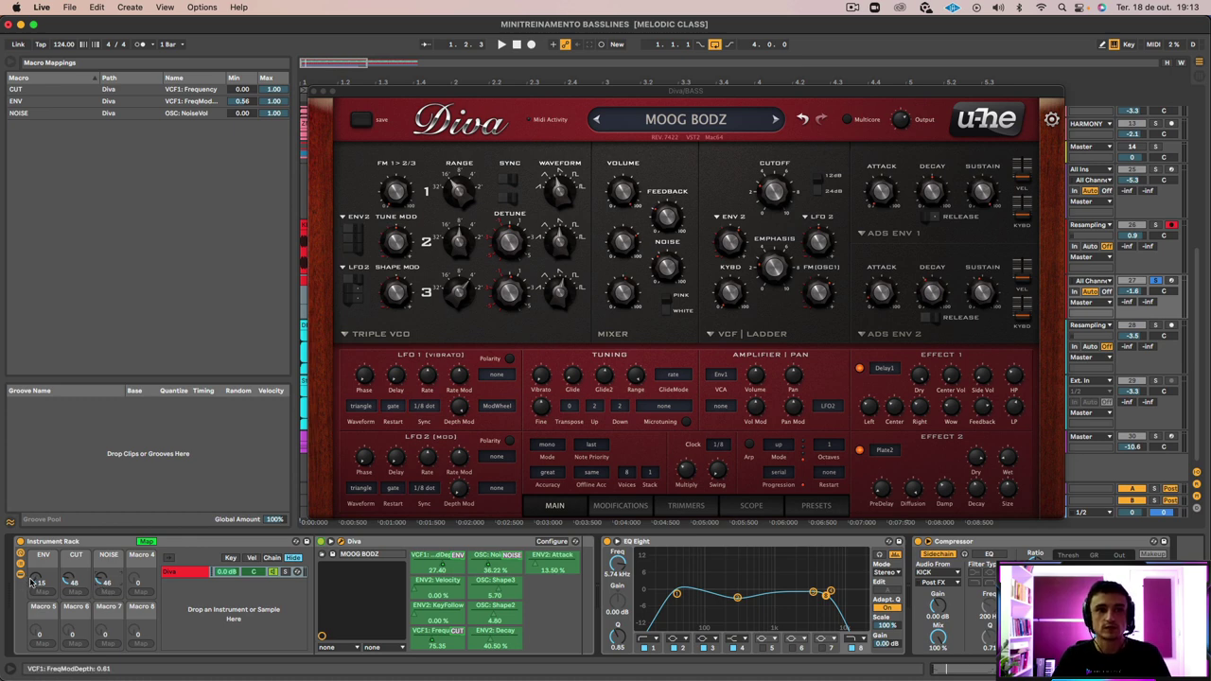
Shape the bass during playback with ENV at 41, CUT at 22 and NOISE at 68, and close Diva
{"action": "key", "text": "space"}
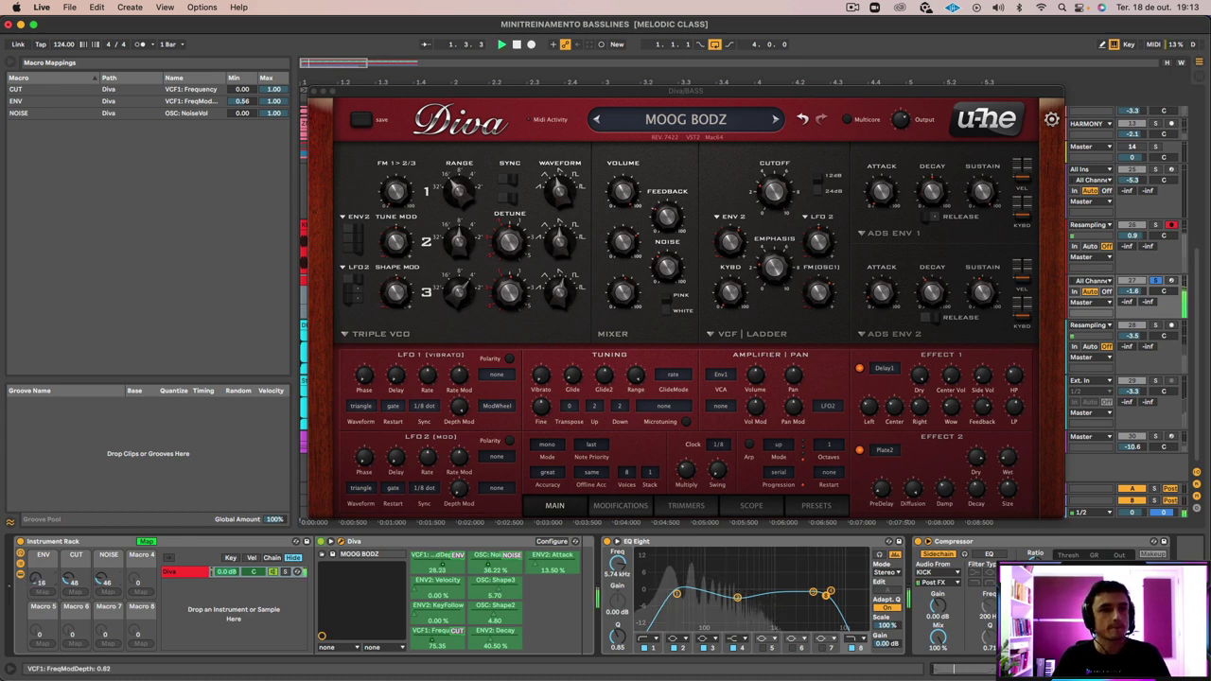
{"action": "mouse_move", "coordinate": [37, 579]}
{"action": "left_mouse_down"}
{"action": "mouse_move", "coordinate": [72, 577]}
{"action": "mouse_move", "coordinate": [73, 544]}
{"action": "mouse_move", "coordinate": [73, 603]}
{"action": "mouse_move", "coordinate": [106, 586]}
{"action": "mouse_move", "coordinate": [106, 600]}
{"action": "mouse_move", "coordinate": [37, 576]}
{"action": "mouse_move", "coordinate": [37, 564]}
{"action": "left_mouse_up"}
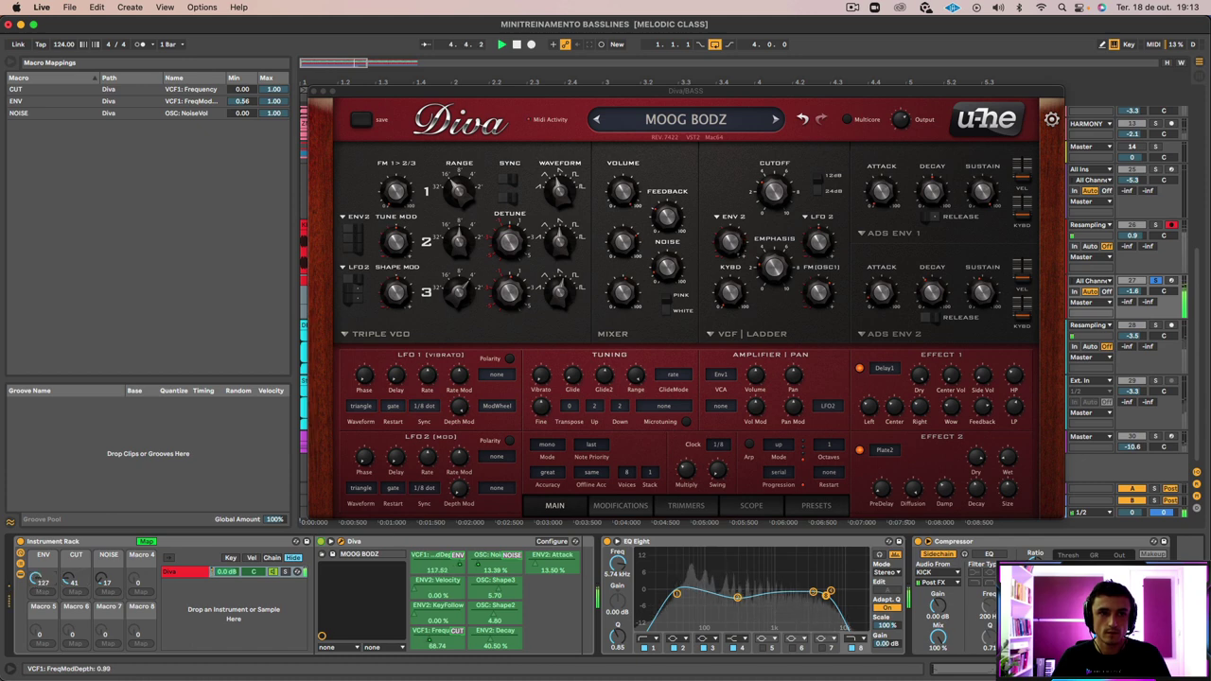
{"action": "left_click_drag", "start_coordinate": [37, 564], "coordinate": [37, 580]}
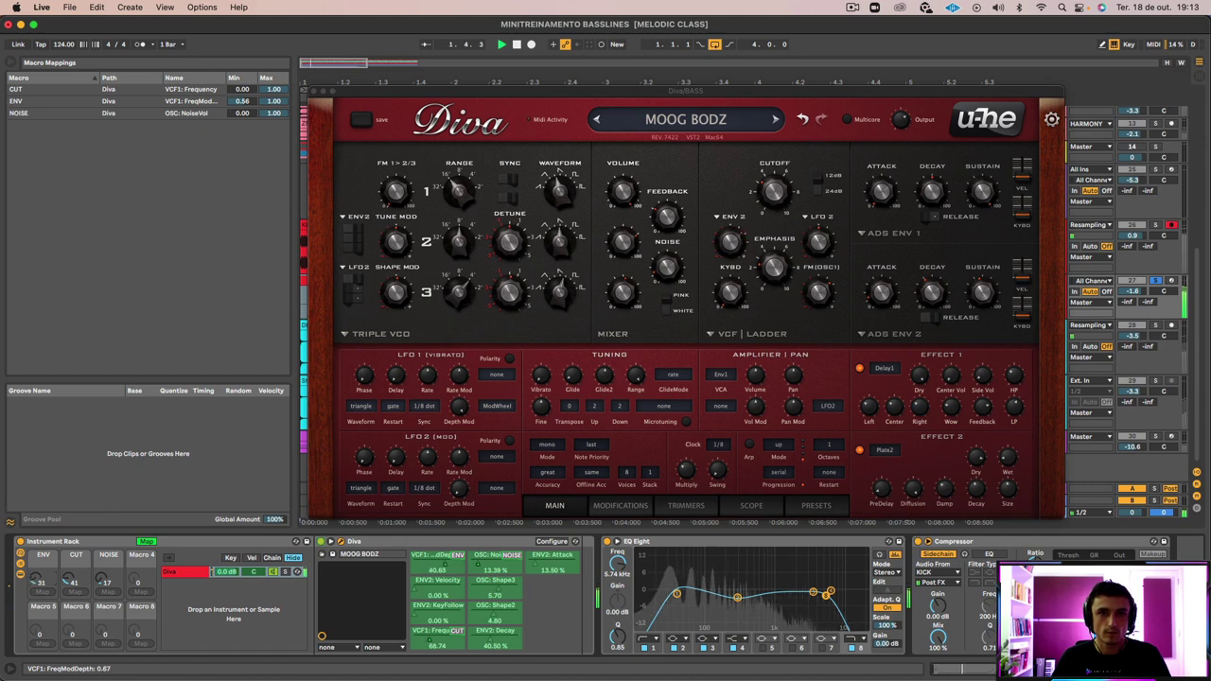
{"action": "left_click_drag", "start_coordinate": [36, 579], "coordinate": [72, 588]}
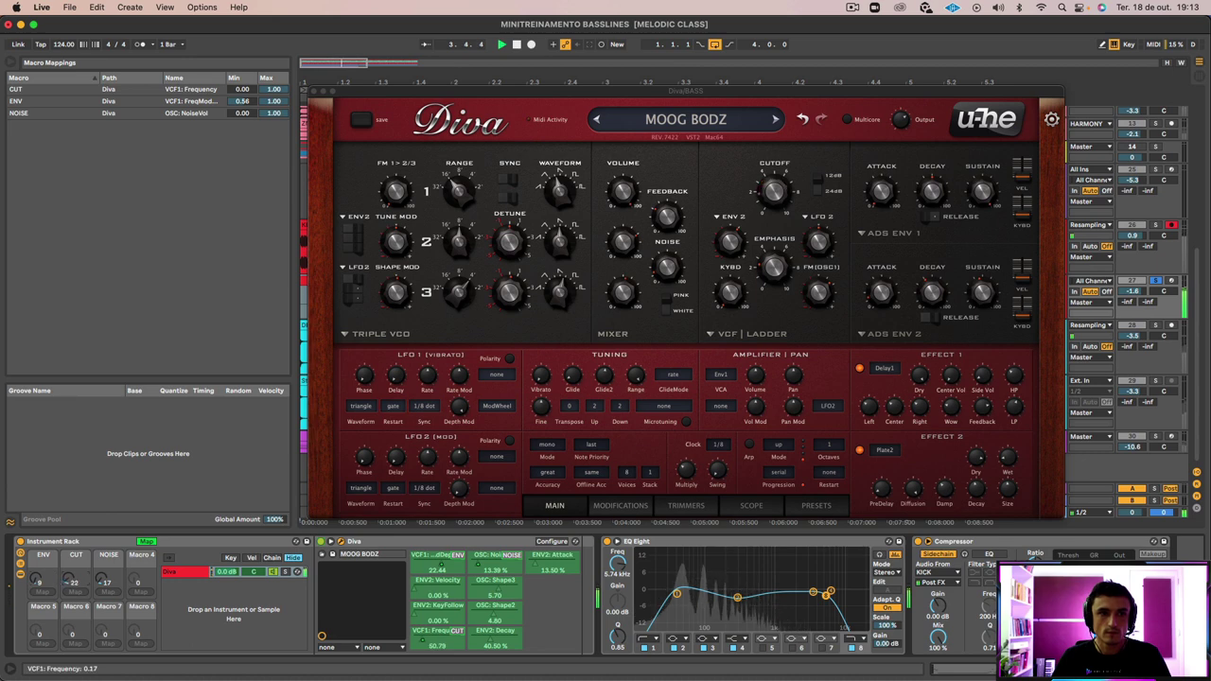
{"action": "left_click_drag", "start_coordinate": [36, 579], "coordinate": [36, 568]}
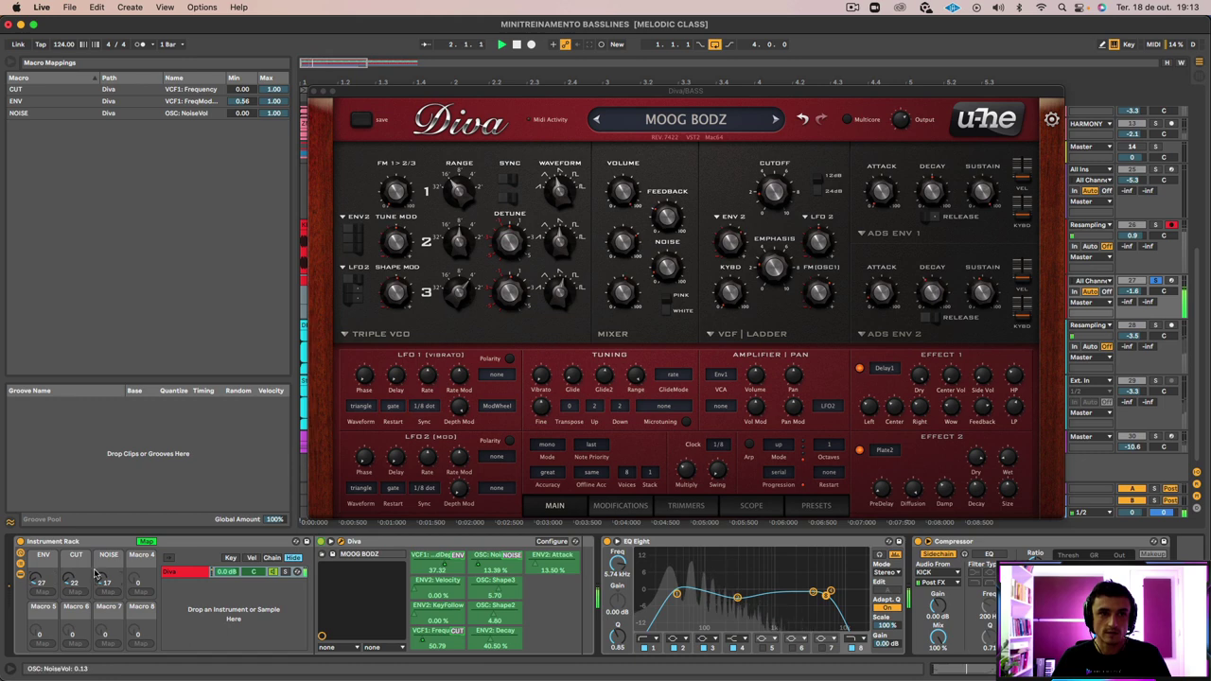
{"action": "left_click_drag", "start_coordinate": [106, 581], "coordinate": [107, 575]}
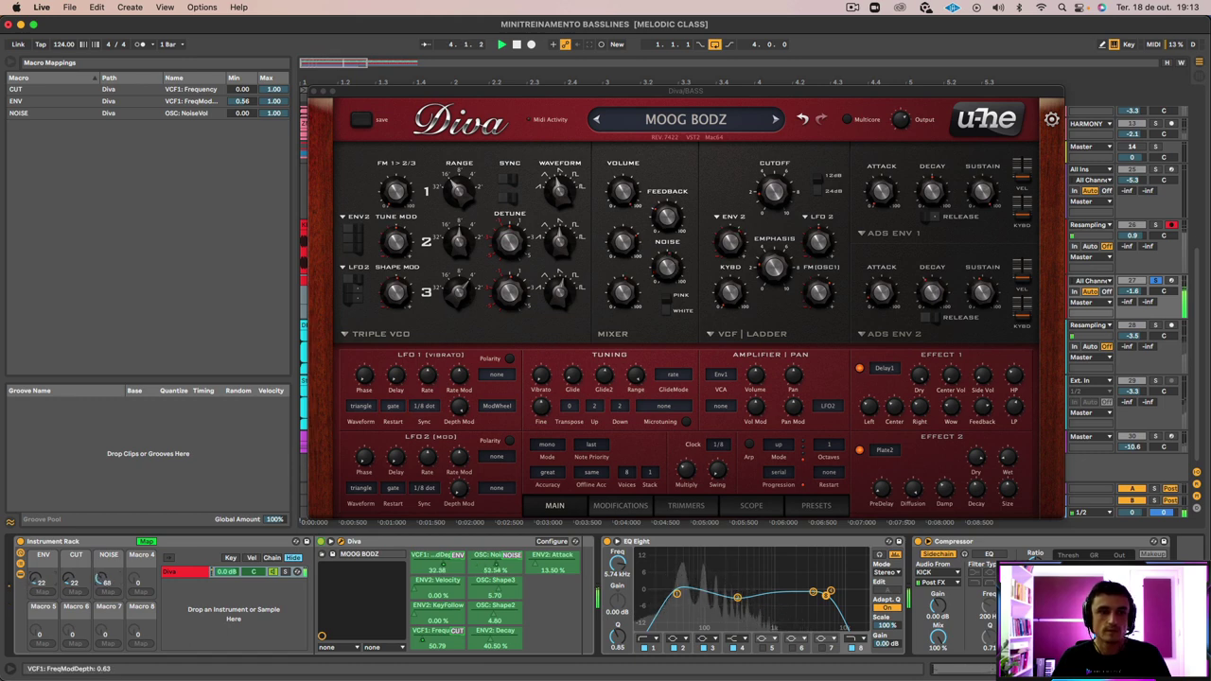
{"action": "left_click_drag", "start_coordinate": [40, 580], "coordinate": [40, 586]}
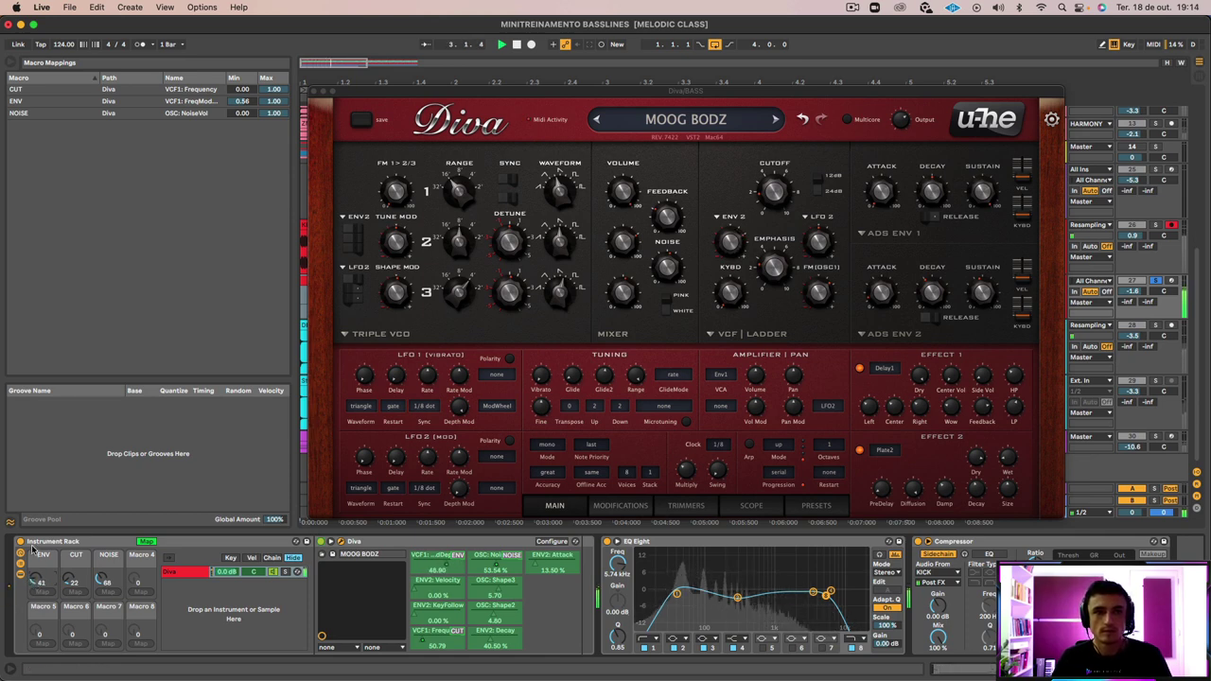
{"action": "left_click", "coordinate": [315, 92]}
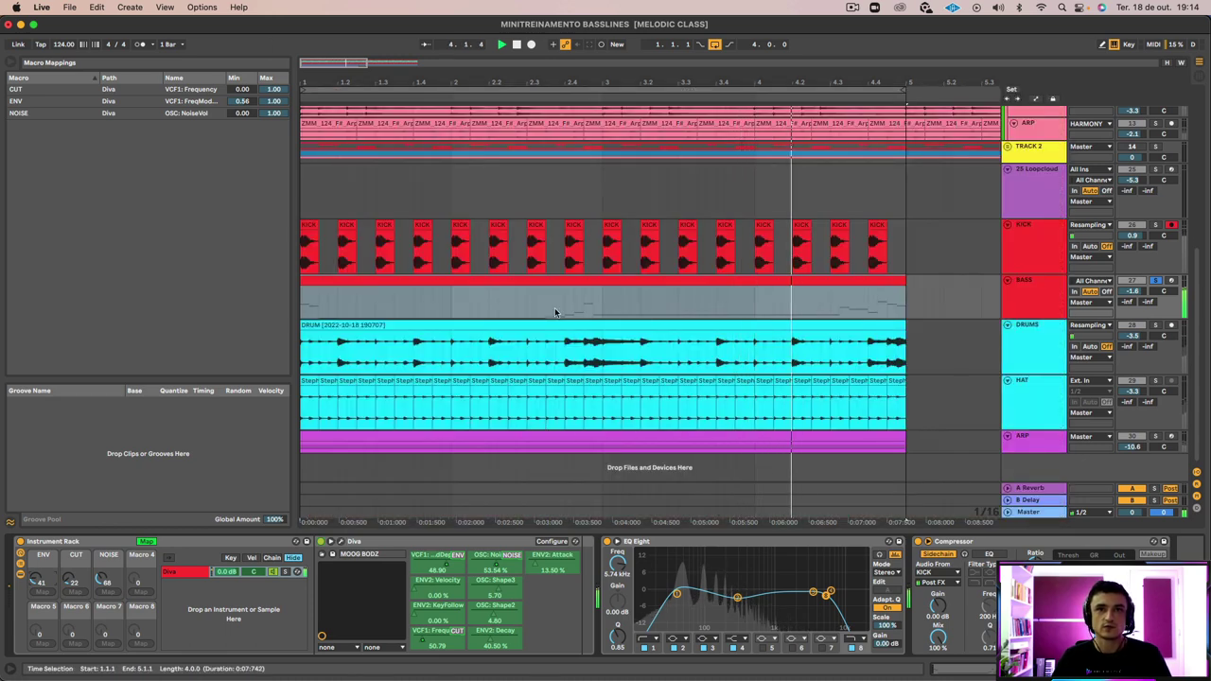
View the BASS clip's MIDI notes, return to the track's devices and stop playback
{"action": "double_click", "coordinate": [520, 281]}
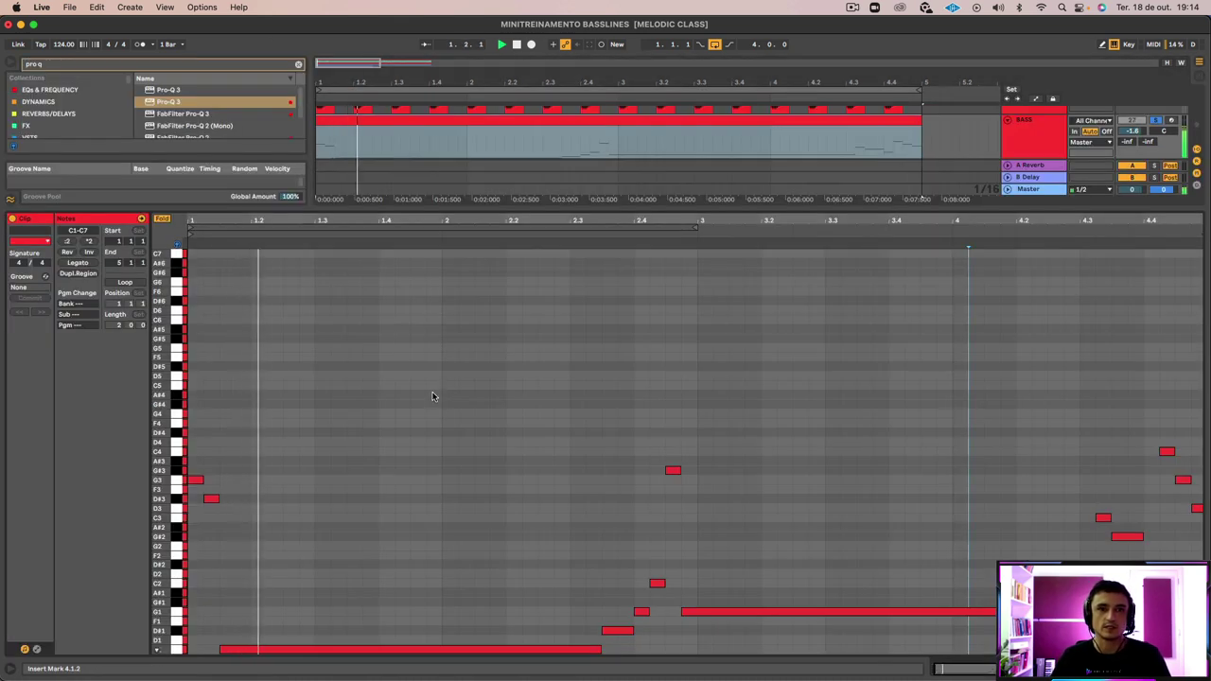
{"action": "key", "text": "shift+Tab"}
{"action": "key", "text": "space"}
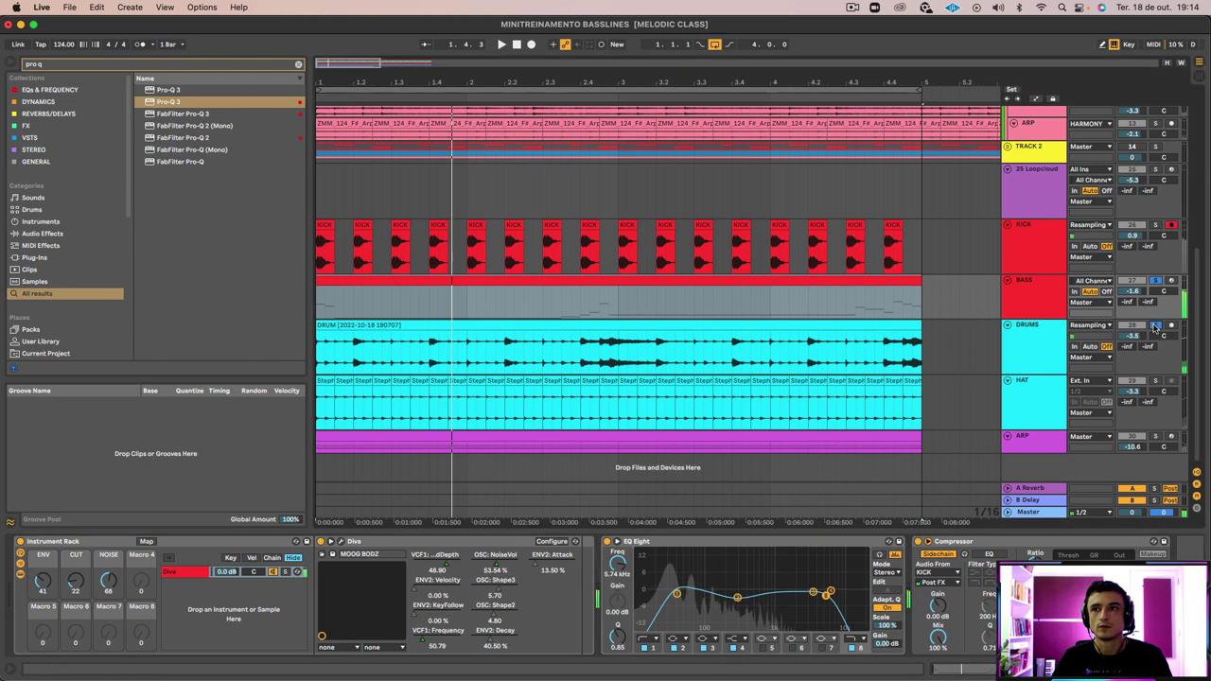
Solo the KICK track and play the loop to hear the kick on its own
{"action": "left_click", "coordinate": [1156, 226]}
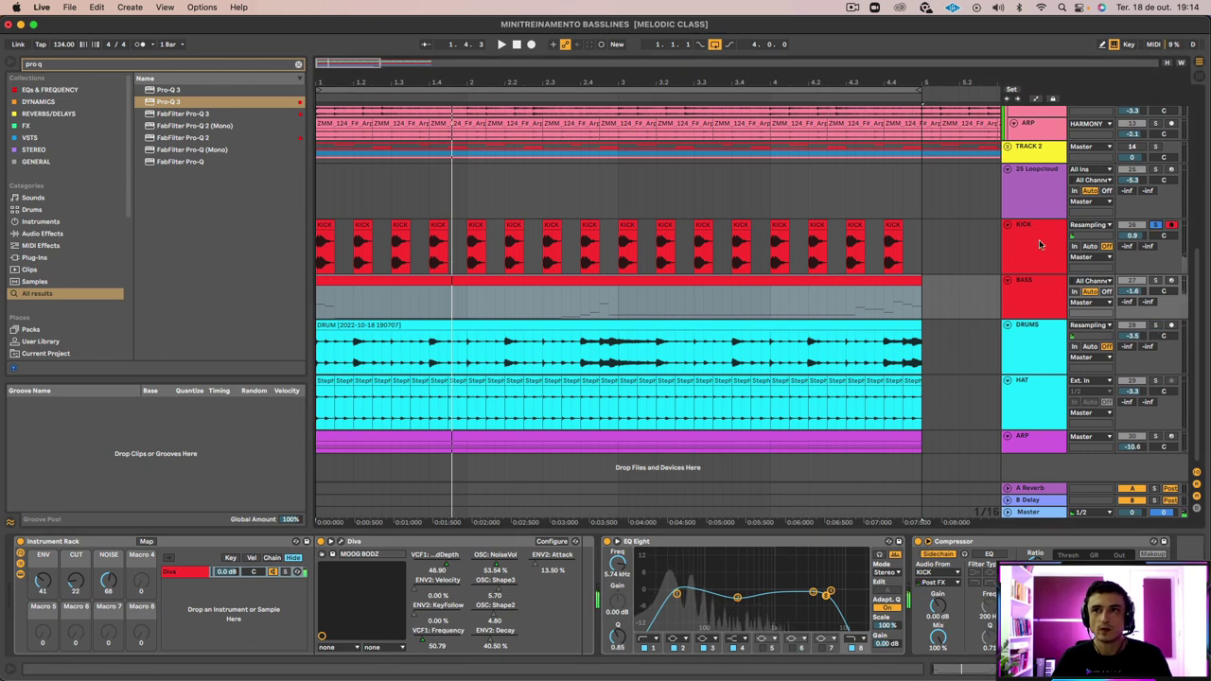
{"action": "left_click", "coordinate": [1148, 243]}
{"action": "left_click_drag", "start_coordinate": [340, 83], "coordinate": [340, 119]}
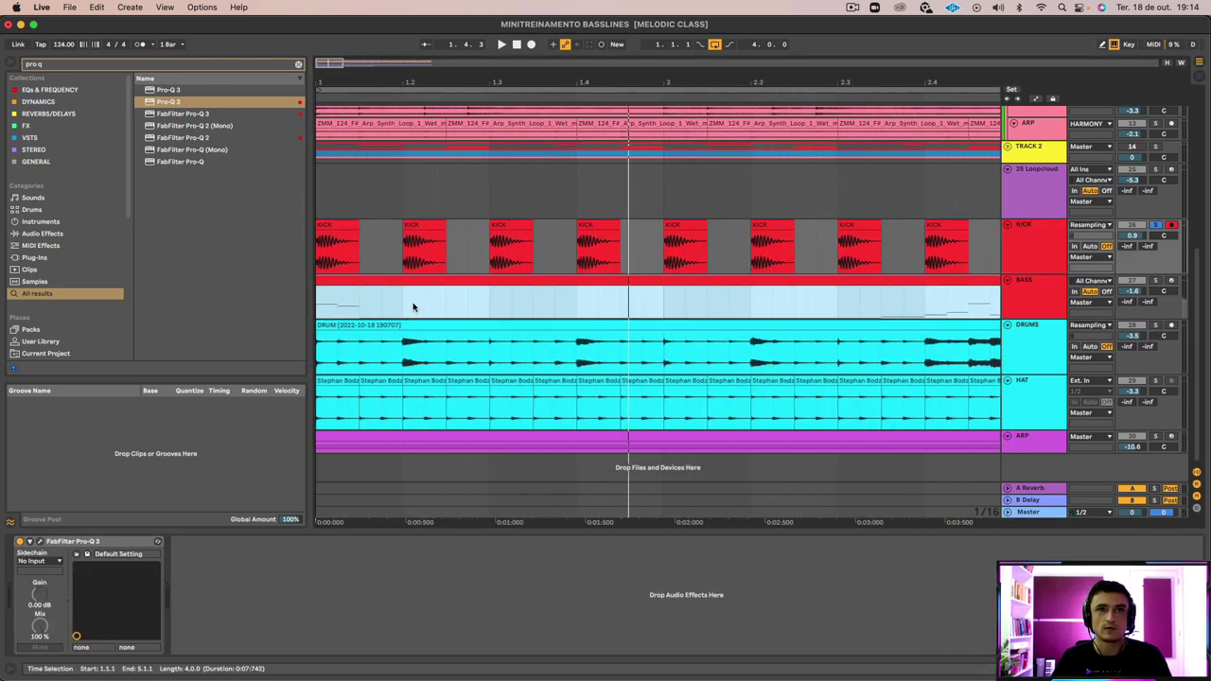
{"action": "key", "text": "space"}
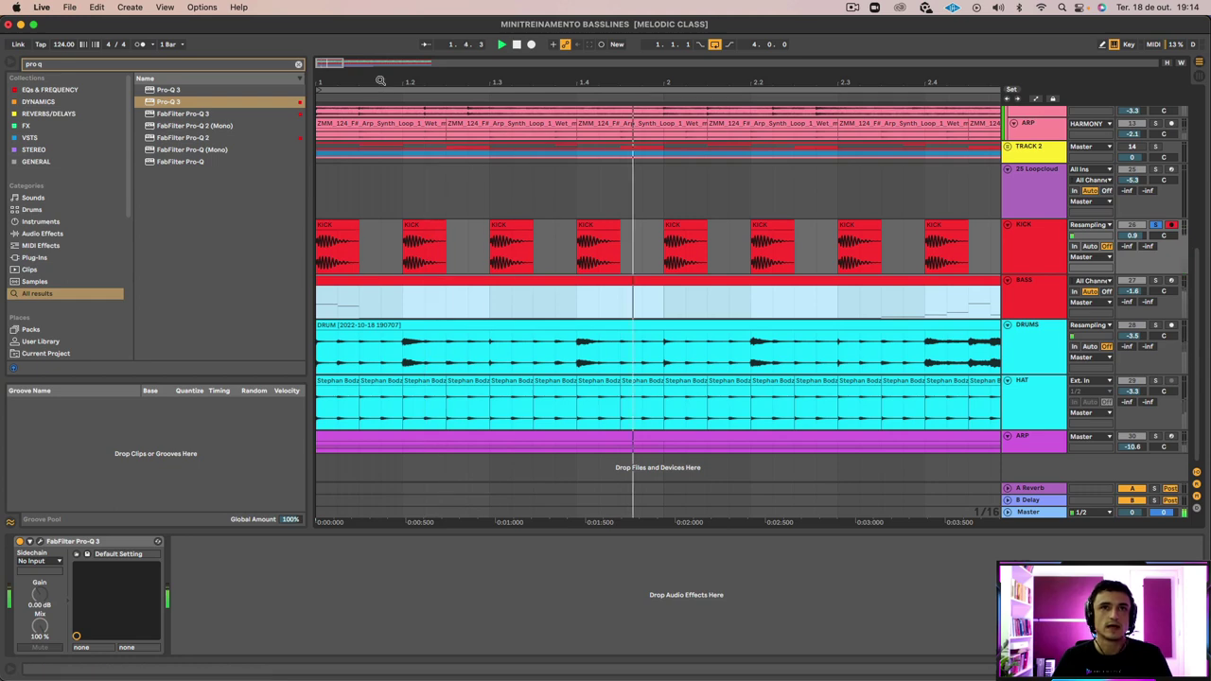
{"action": "left_click_drag", "start_coordinate": [378, 82], "coordinate": [378, 61]}
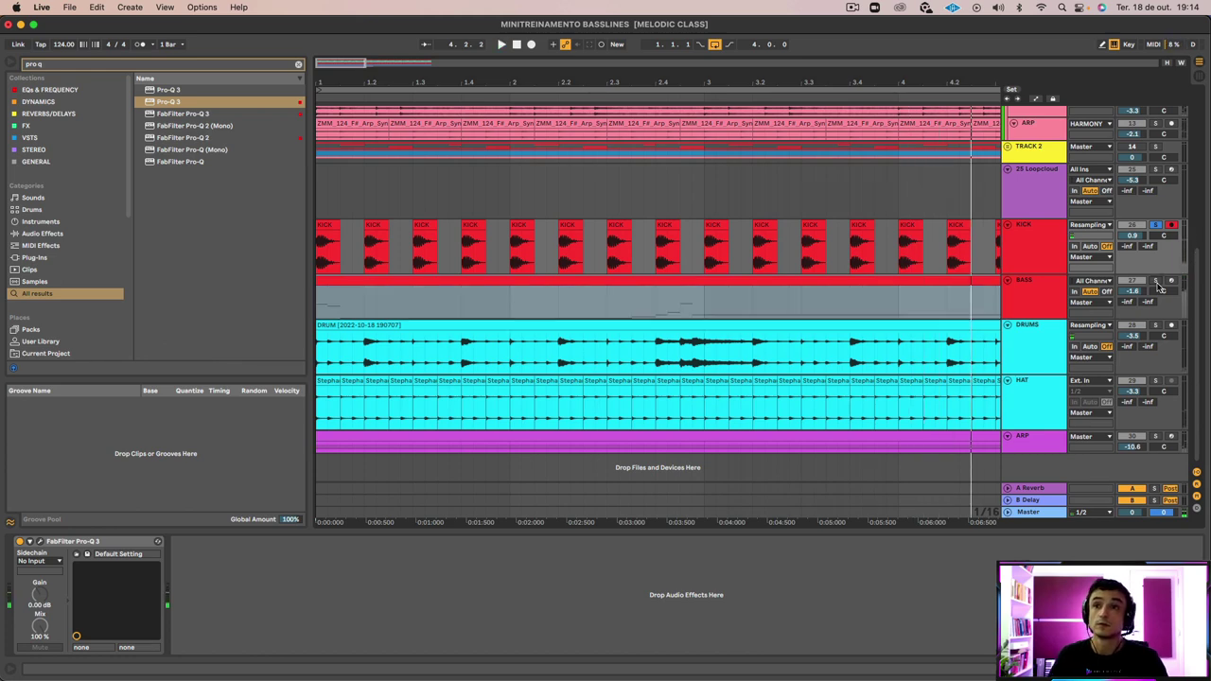
Solo BASS alongside KICK and set its CUT macro to 36 and ENV macro to 37 during playback
{"action": "left_click", "coordinate": [1157, 282]}
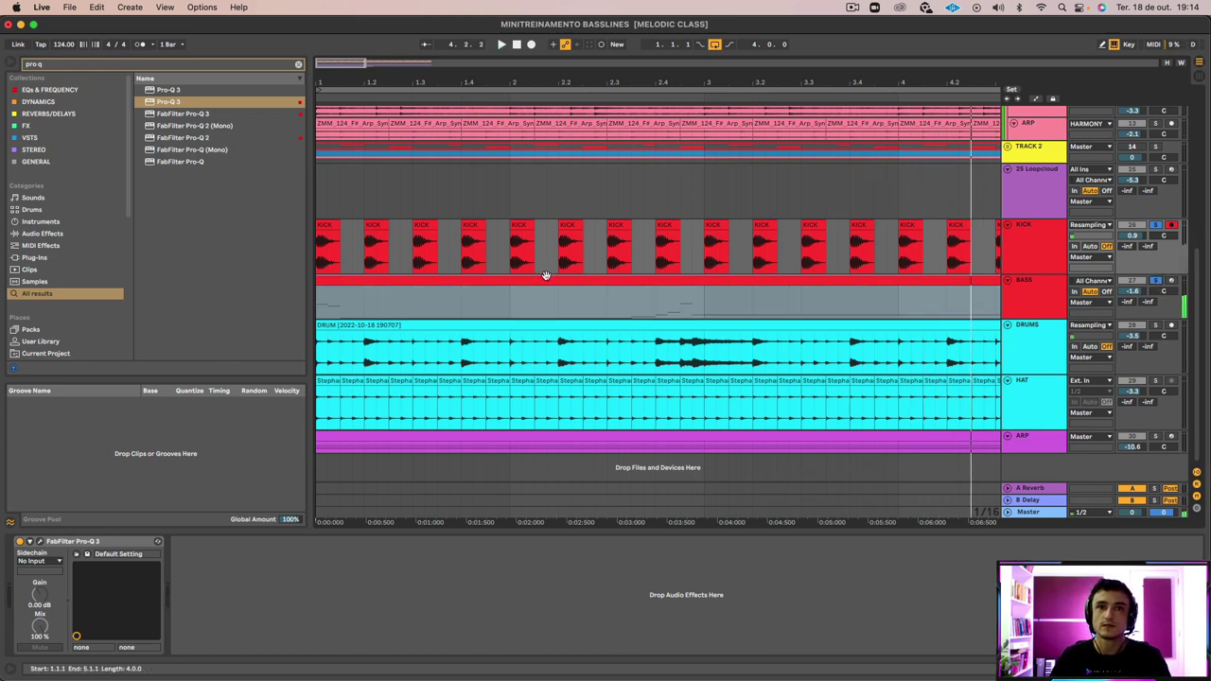
{"action": "left_click", "coordinate": [1043, 294]}
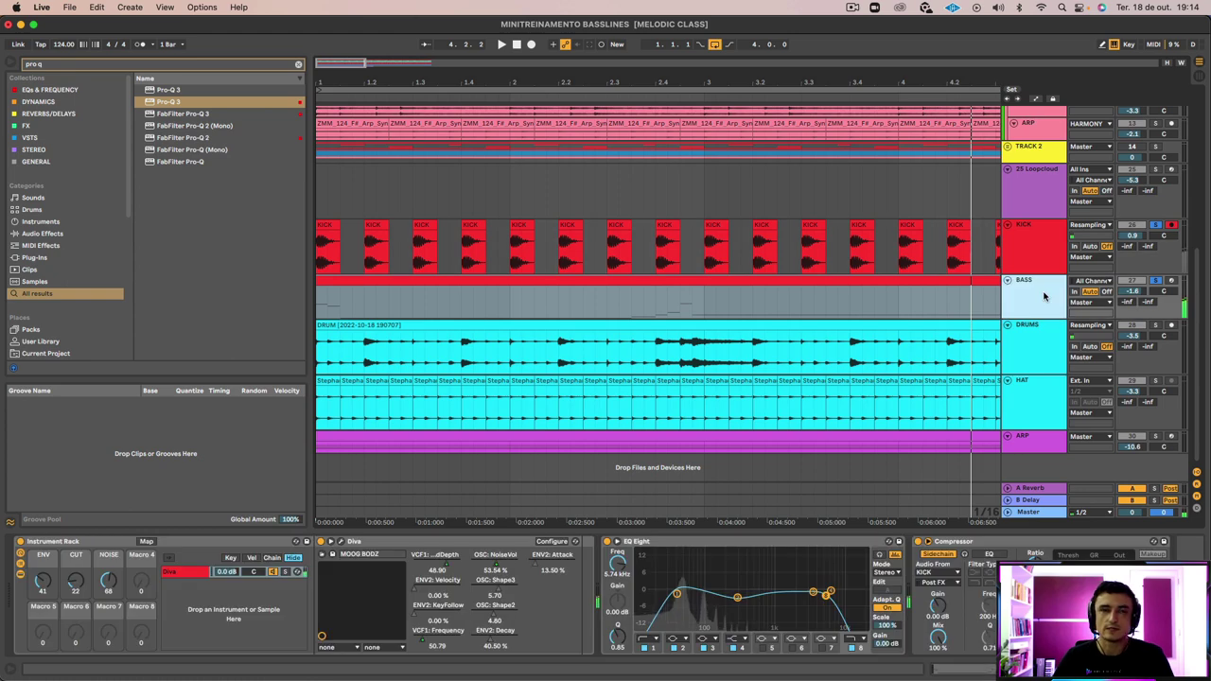
{"action": "key", "text": "space"}
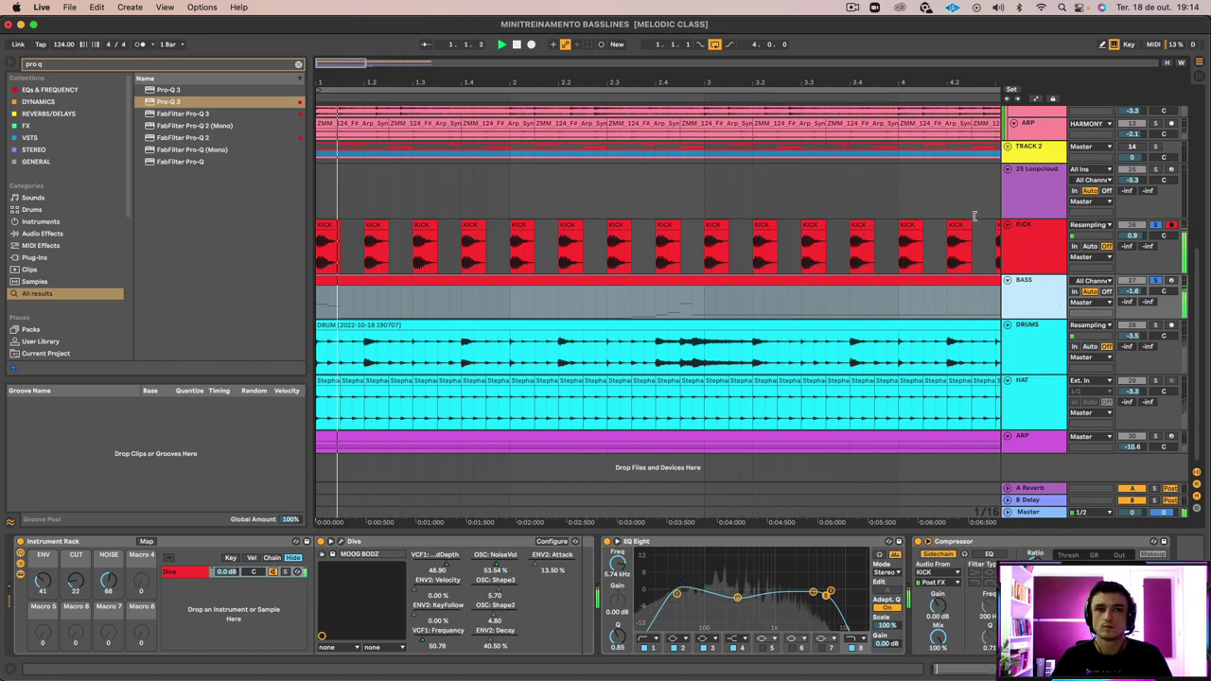
{"action": "left_click_drag", "start_coordinate": [72, 582], "coordinate": [43, 585]}
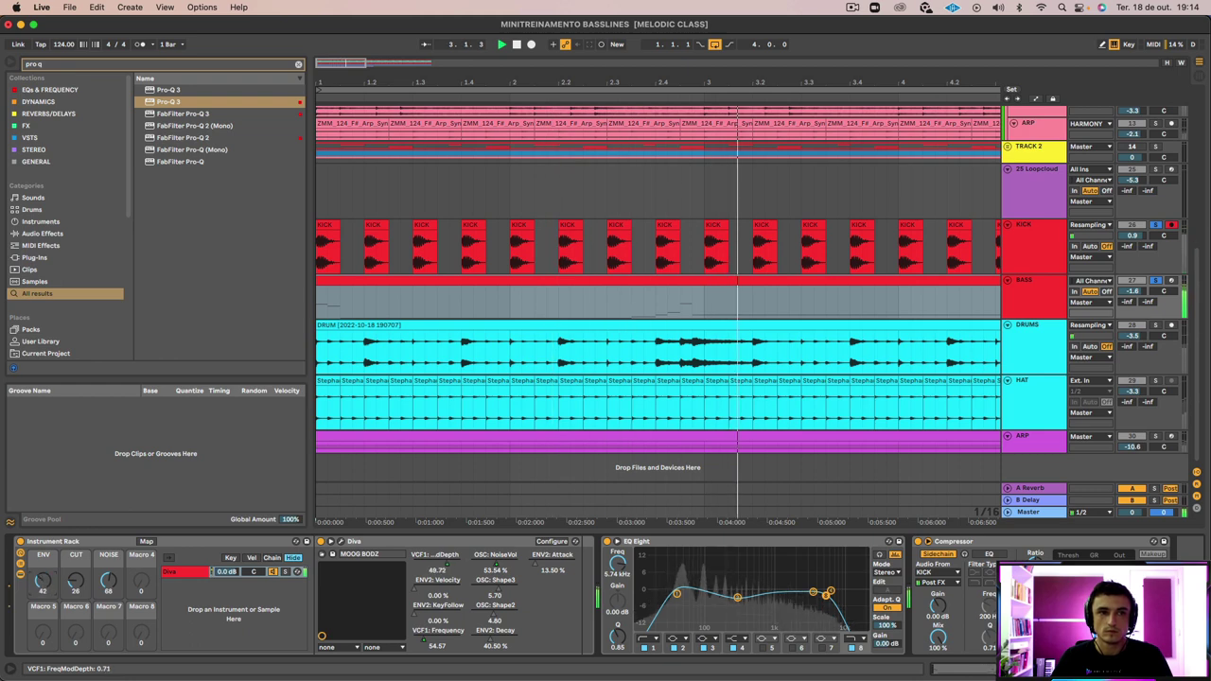
{"action": "mouse_move", "coordinate": [76, 581]}
{"action": "left_mouse_down"}
{"action": "mouse_move", "coordinate": [76, 549]}
{"action": "mouse_move", "coordinate": [76, 576]}
{"action": "left_mouse_up"}
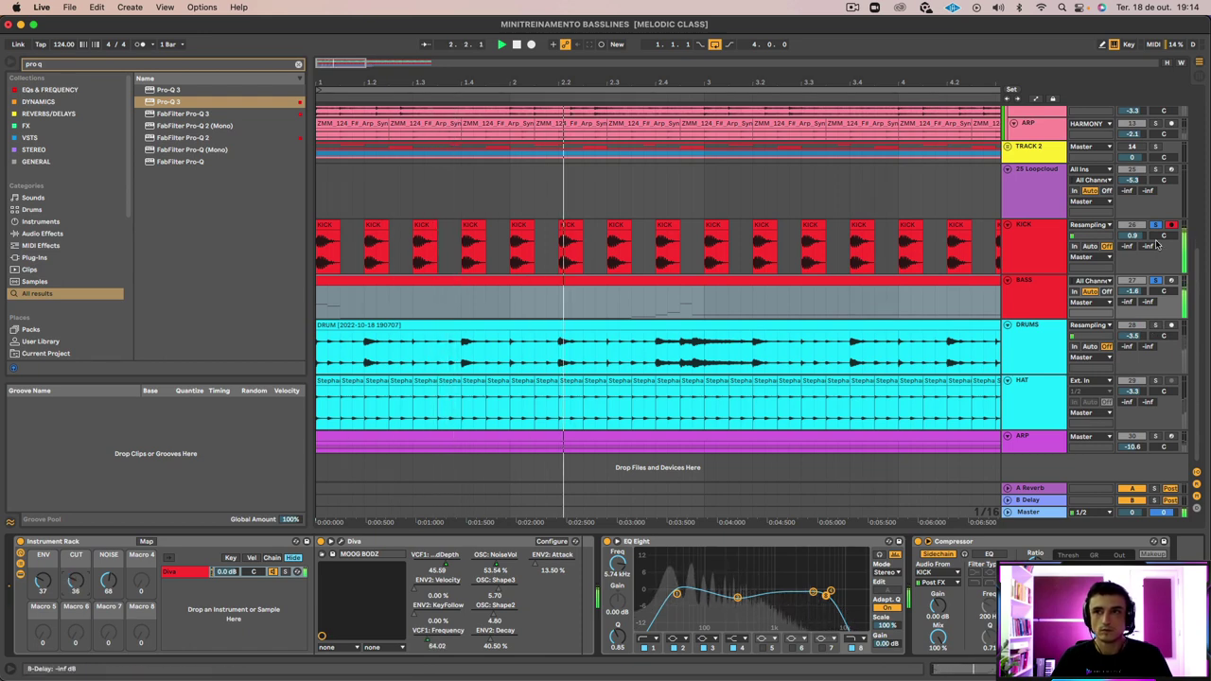
Listen to all tracks together without solo and compare the ARP and BASS tracks' device chains
{"action": "left_click", "coordinate": [1036, 444]}
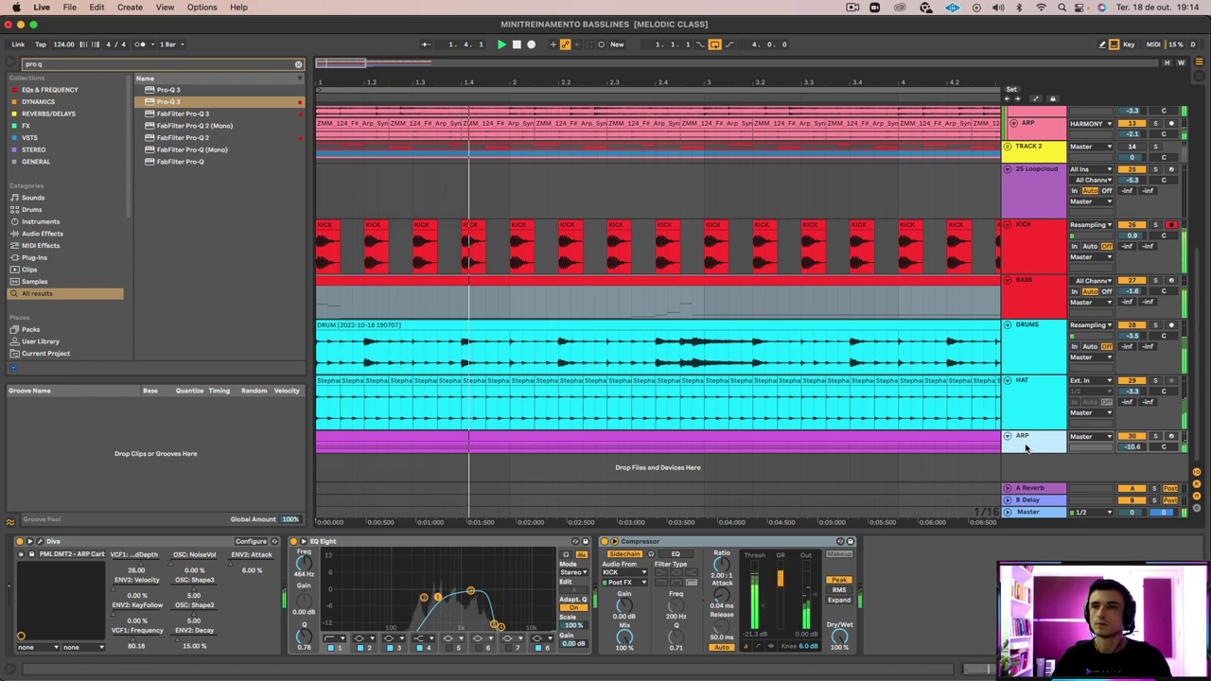
{"action": "left_click", "coordinate": [1027, 291]}
{"action": "left_click", "coordinate": [1032, 438]}
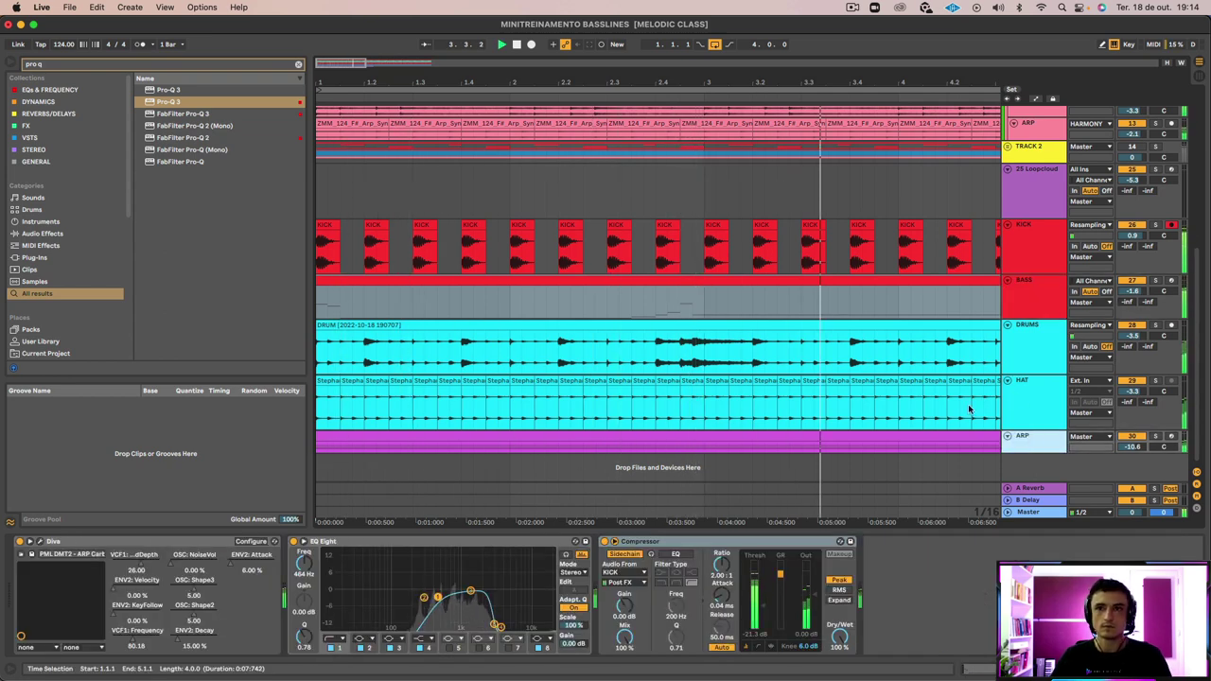
{"action": "left_click", "coordinate": [1019, 288]}
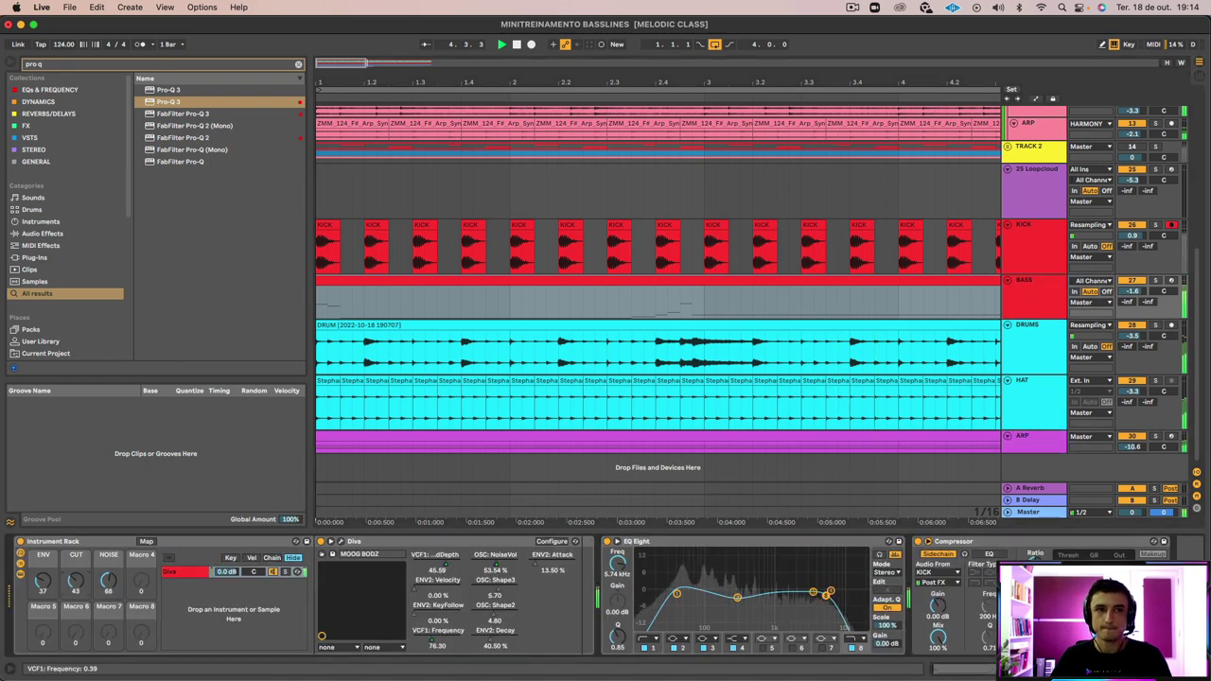